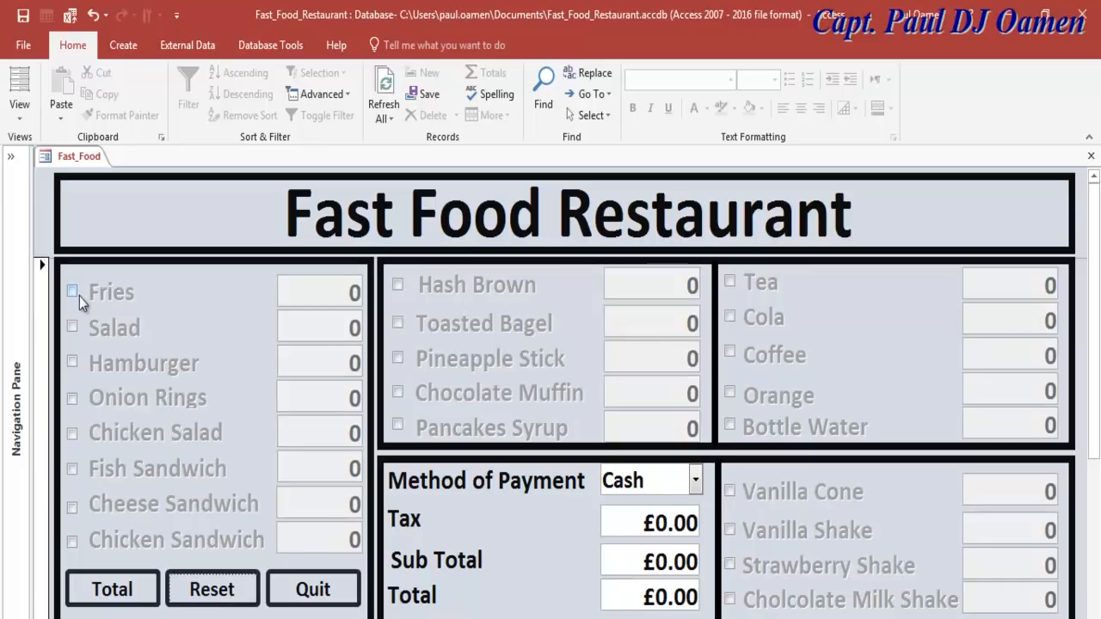
Step: Select Fries, Salad, Onion Rings and Chicken Salad with quantities 4, 5, 6 and 3
{"action": "type", "text": "4"}
{"action": "left_click", "coordinate": [72, 327]}
{"action": "type", "text": "5"}
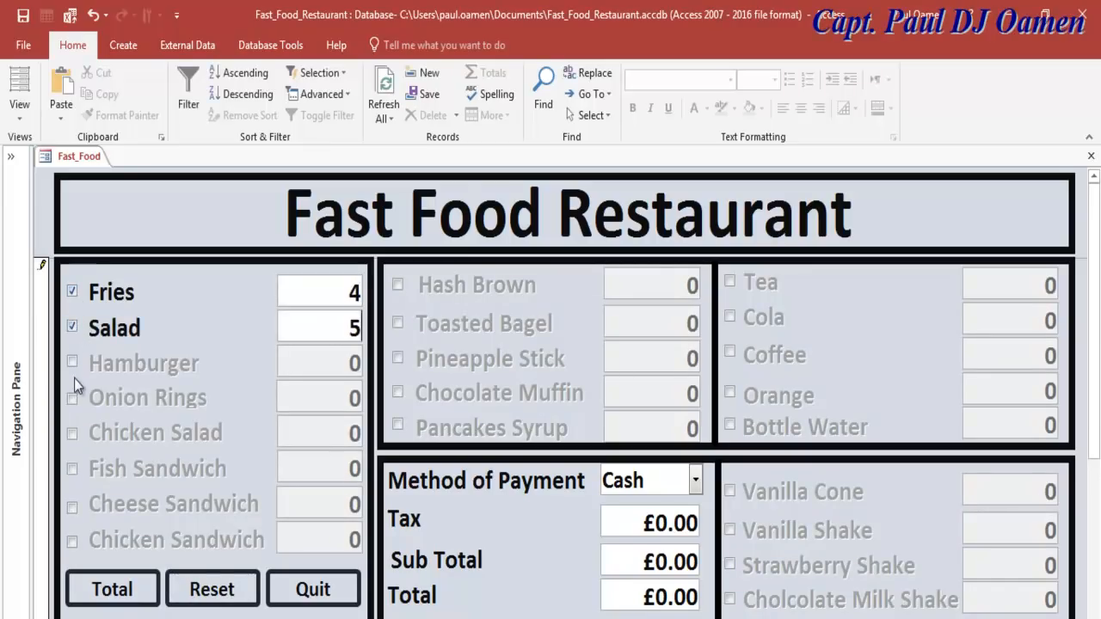
{"action": "left_click", "coordinate": [72, 398]}
{"action": "type", "text": "6"}
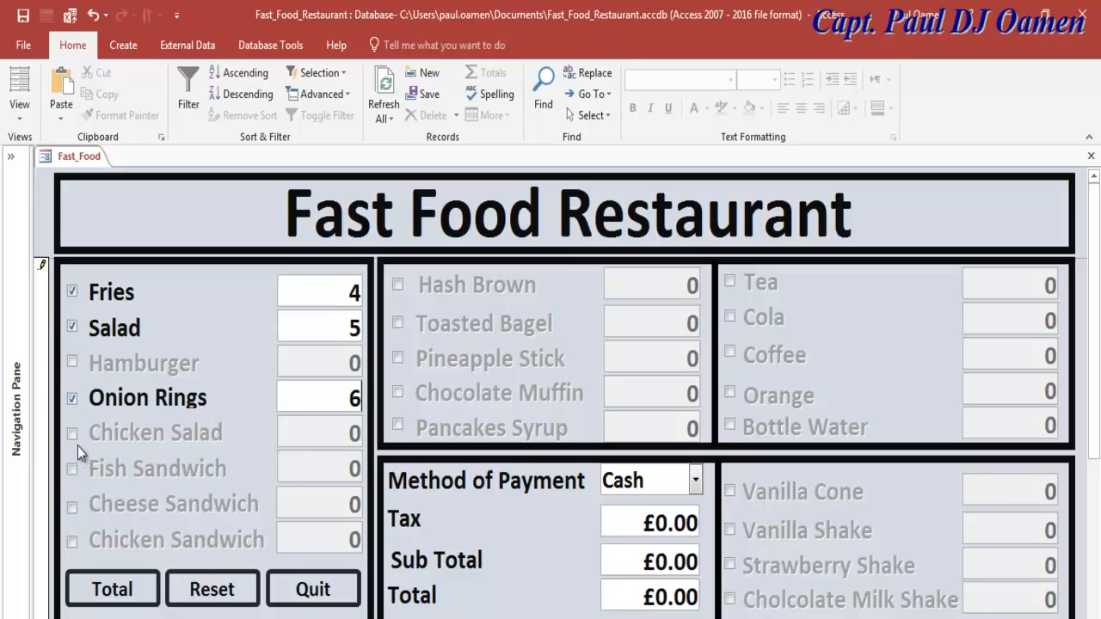
{"action": "left_click", "coordinate": [74, 434]}
{"action": "type", "text": "3"}
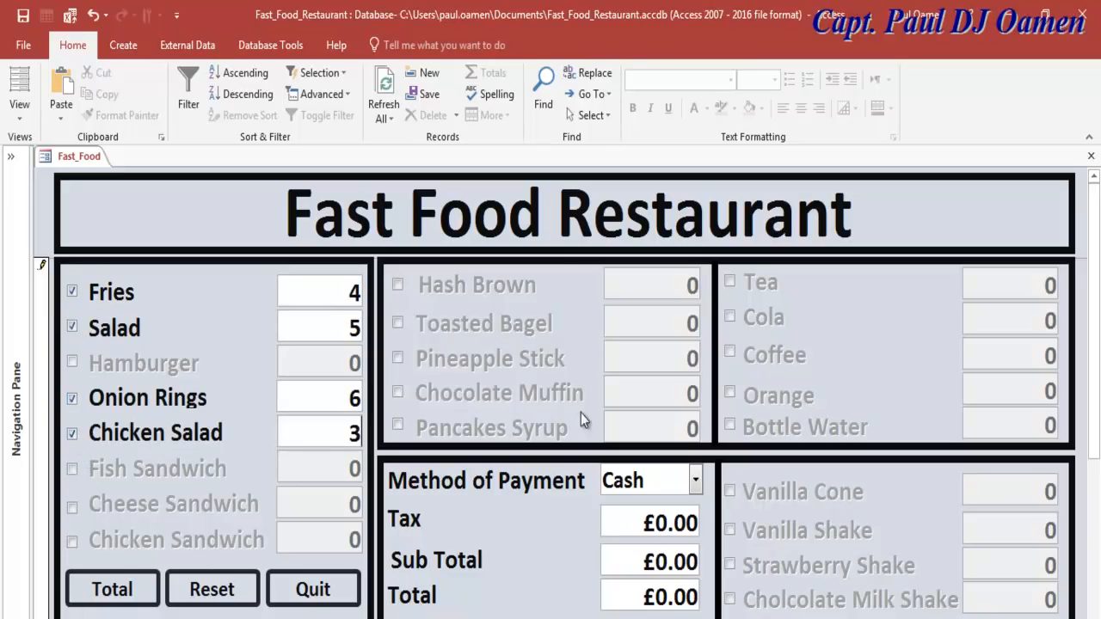
Step: Add Pineapple Stick with quantity 4 and Pancakes Syrup with quantity 3 to the order
{"action": "left_click", "coordinate": [398, 358]}
{"action": "type", "text": "4"}
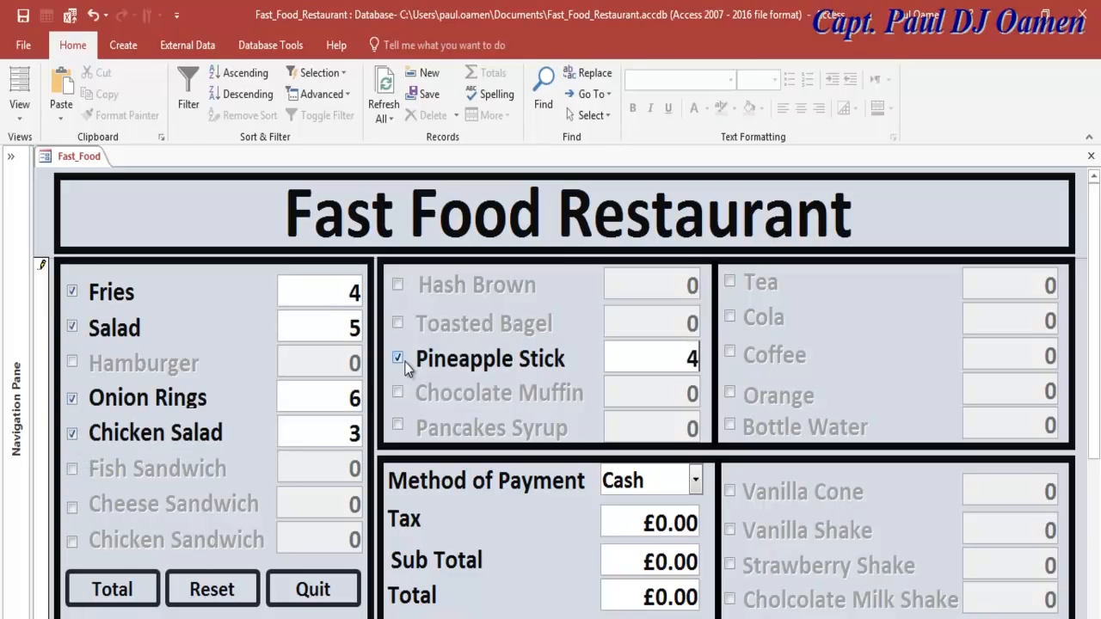
{"action": "left_click", "coordinate": [399, 426]}
{"action": "type", "text": "3"}
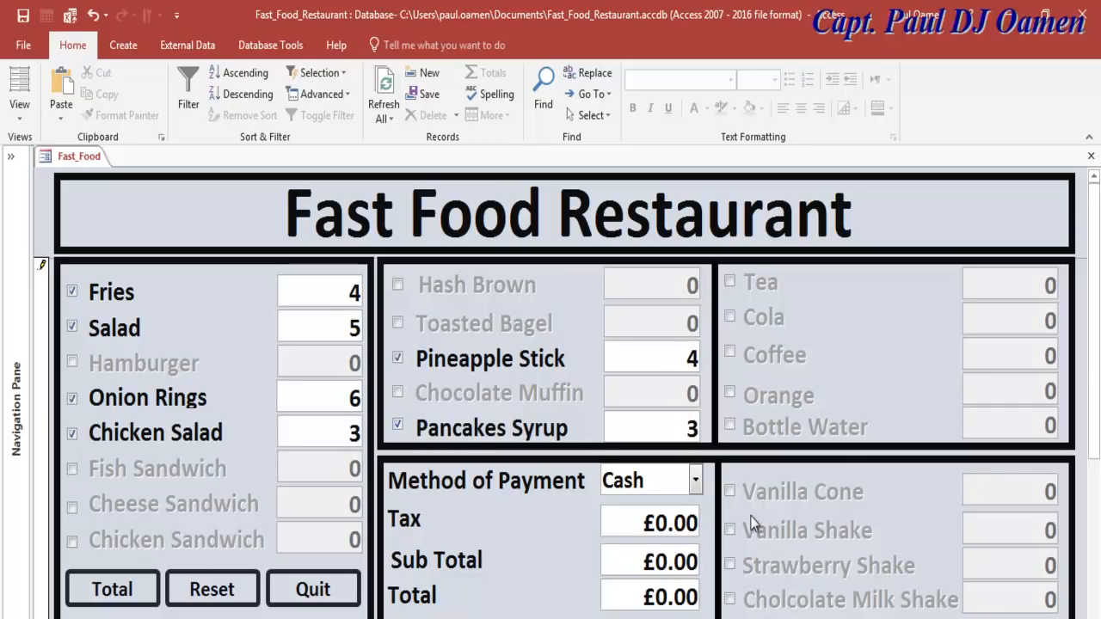
Step: Add Vanilla Cone with quantity 5, Cola 8, Tea 8, Orange 5 and Bottle Water 5 to the order
{"action": "left_click", "coordinate": [733, 494]}
{"action": "type", "text": "5"}
{"action": "left_click", "coordinate": [730, 319]}
{"action": "type", "text": "8"}
{"action": "left_click", "coordinate": [731, 281]}
{"action": "type", "text": "8"}
{"action": "left_click", "coordinate": [731, 392]}
{"action": "type", "text": "5"}
{"action": "left_click", "coordinate": [730, 424]}
{"action": "type", "text": "5"}
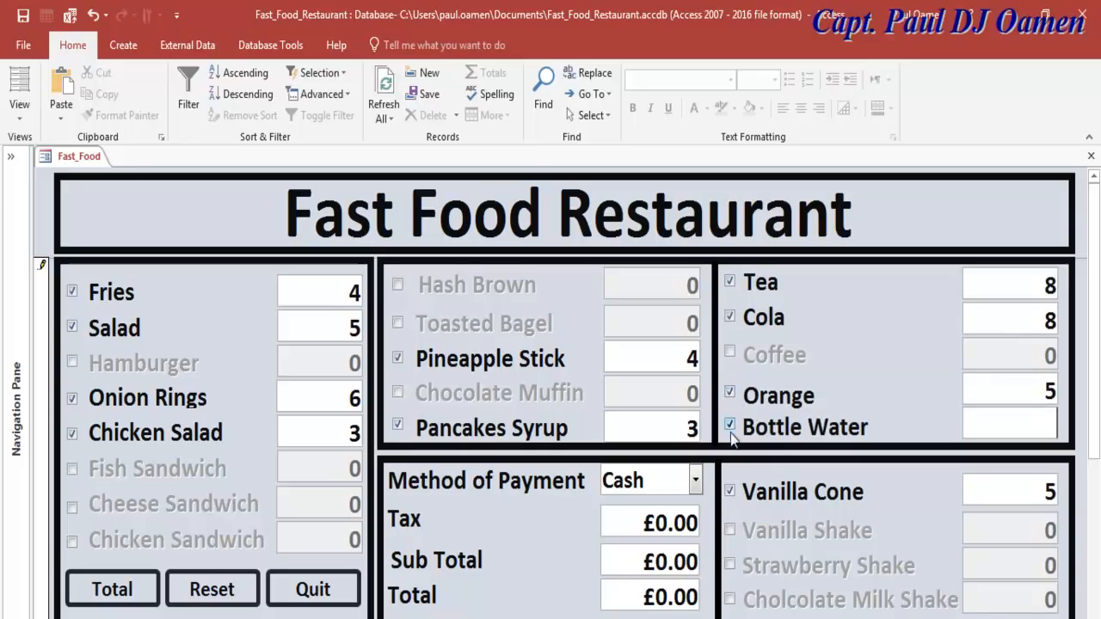
Step: Add Vanilla Shake with quantity 5 and Strawberry Shake with quantity 6 to the order
{"action": "left_click", "coordinate": [738, 531]}
{"action": "type", "text": "5"}
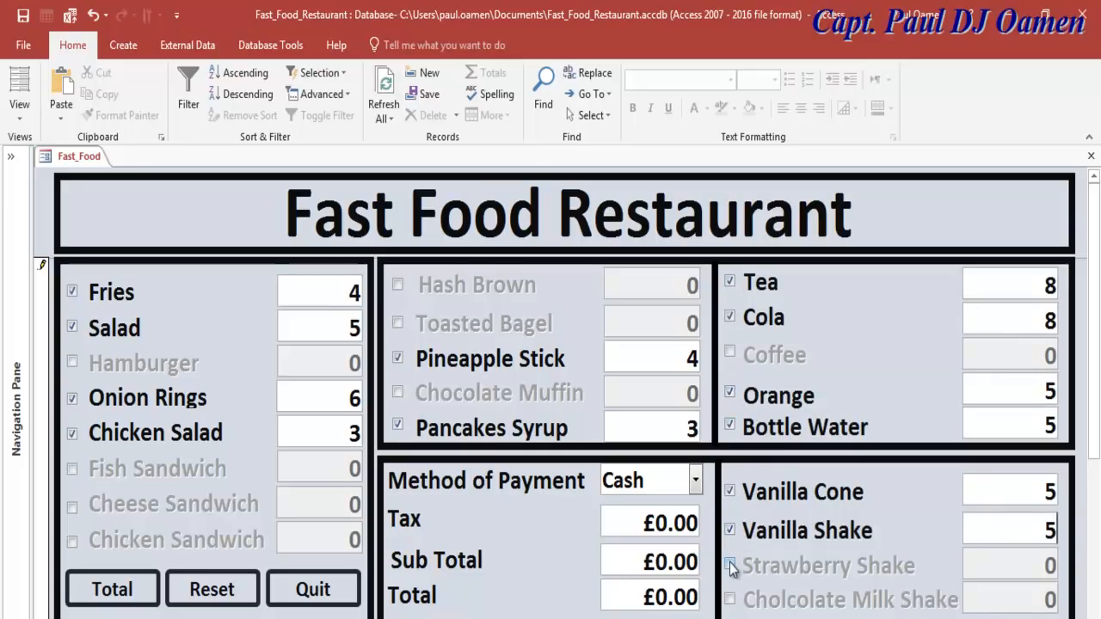
{"action": "left_click", "coordinate": [730, 563]}
{"action": "type", "text": "6"}
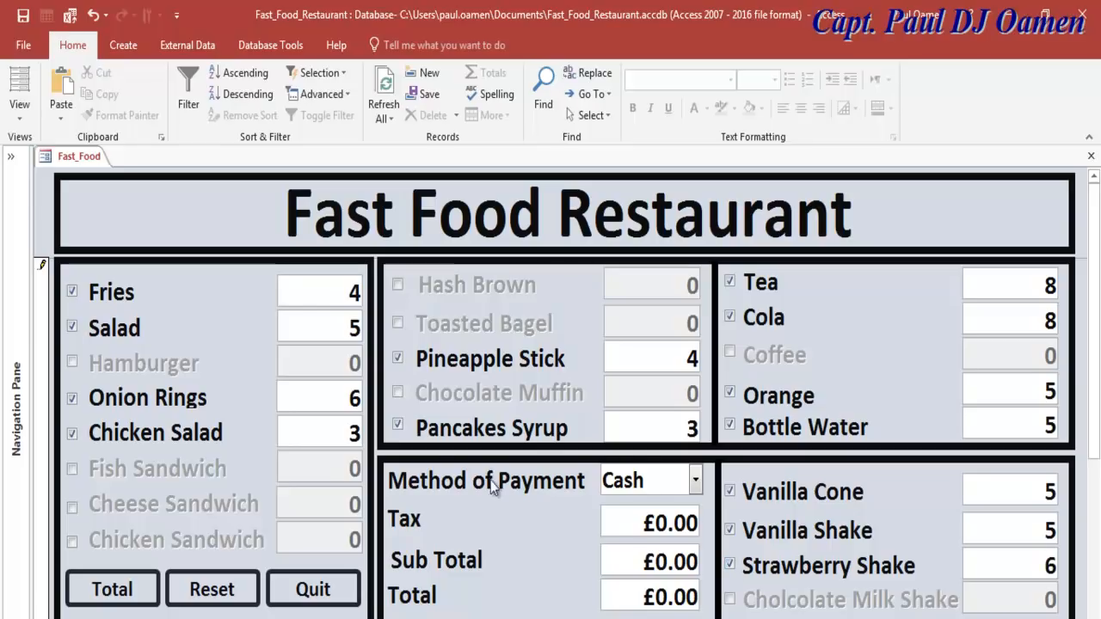
Step: Try Debit Card and Master Card as the method of payment and set it back to Cash
{"action": "left_click", "coordinate": [695, 485]}
{"action": "left_click", "coordinate": [685, 544]}
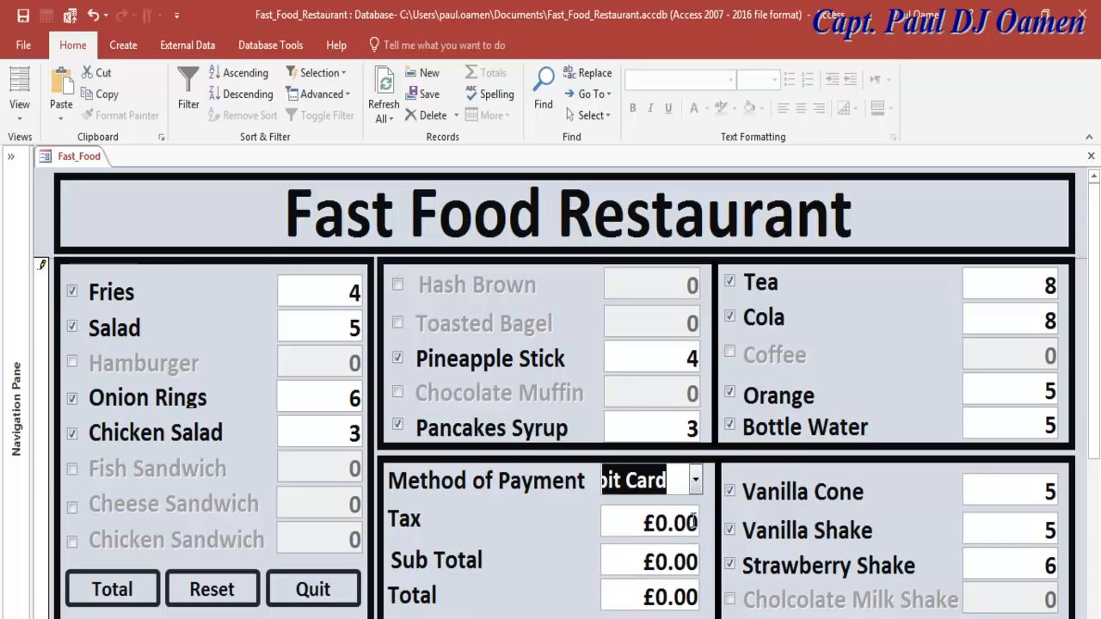
{"action": "left_click", "coordinate": [695, 482]}
{"action": "left_click", "coordinate": [665, 573]}
{"action": "left_click", "coordinate": [696, 487]}
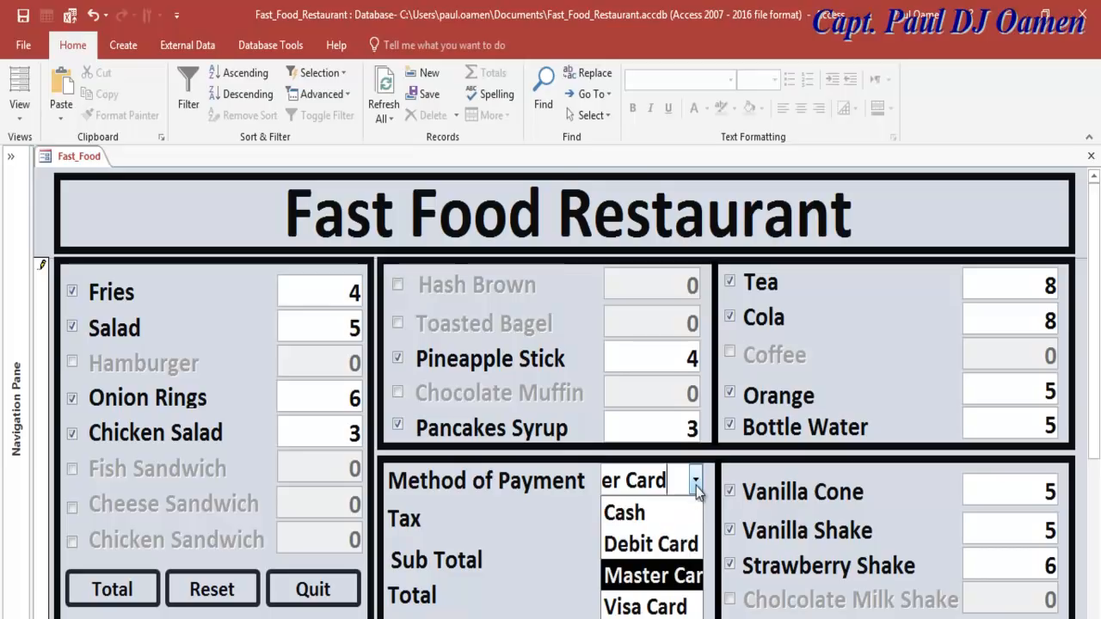
{"action": "left_click", "coordinate": [663, 514]}
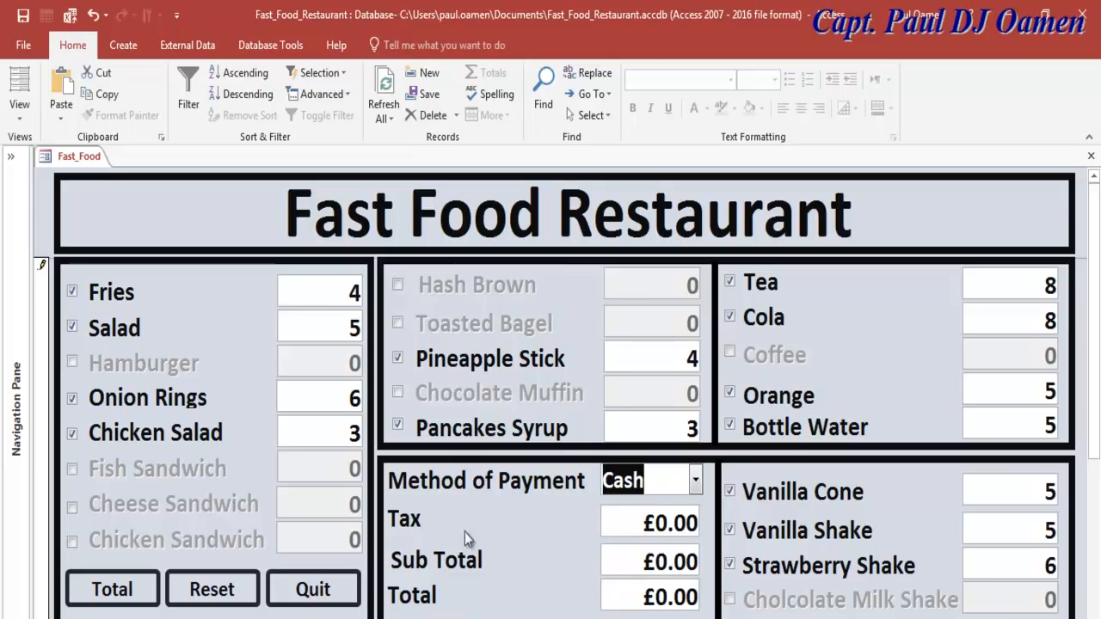
Step: Calculate the order's tax, sub total and total, and test the quit command, declining to exit
{"action": "left_click", "coordinate": [125, 593]}
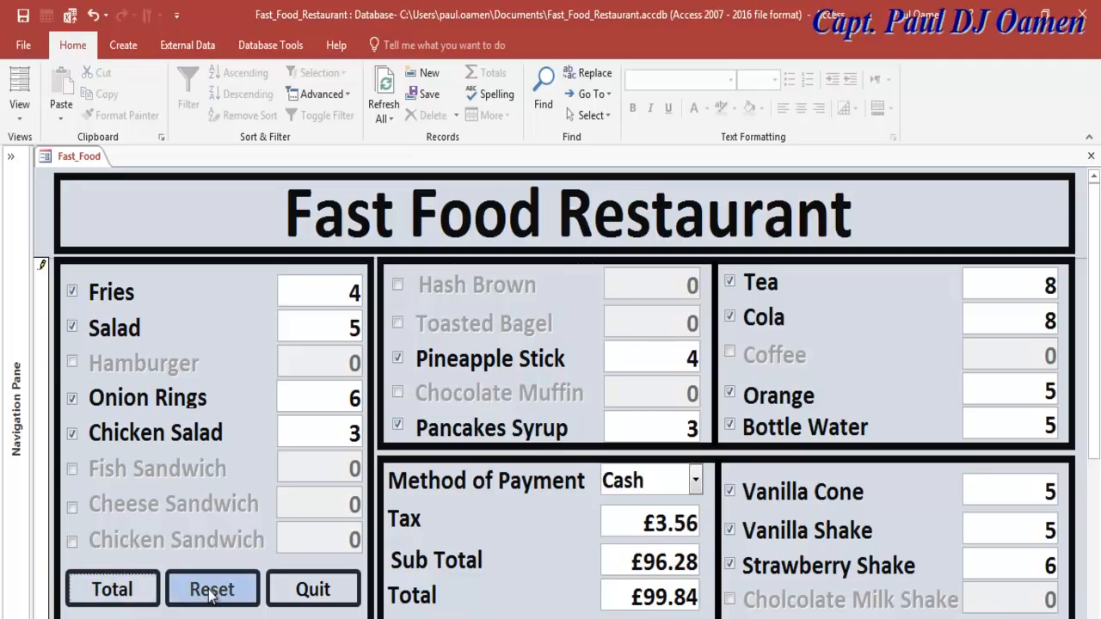
{"action": "left_click", "coordinate": [310, 588]}
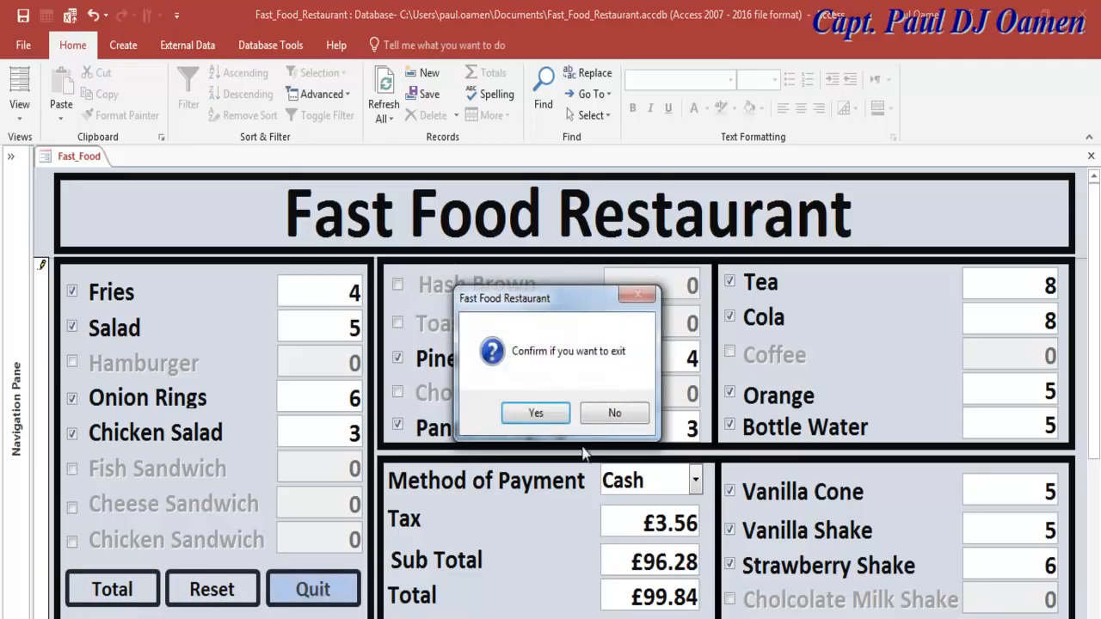
{"action": "left_click", "coordinate": [615, 413]}
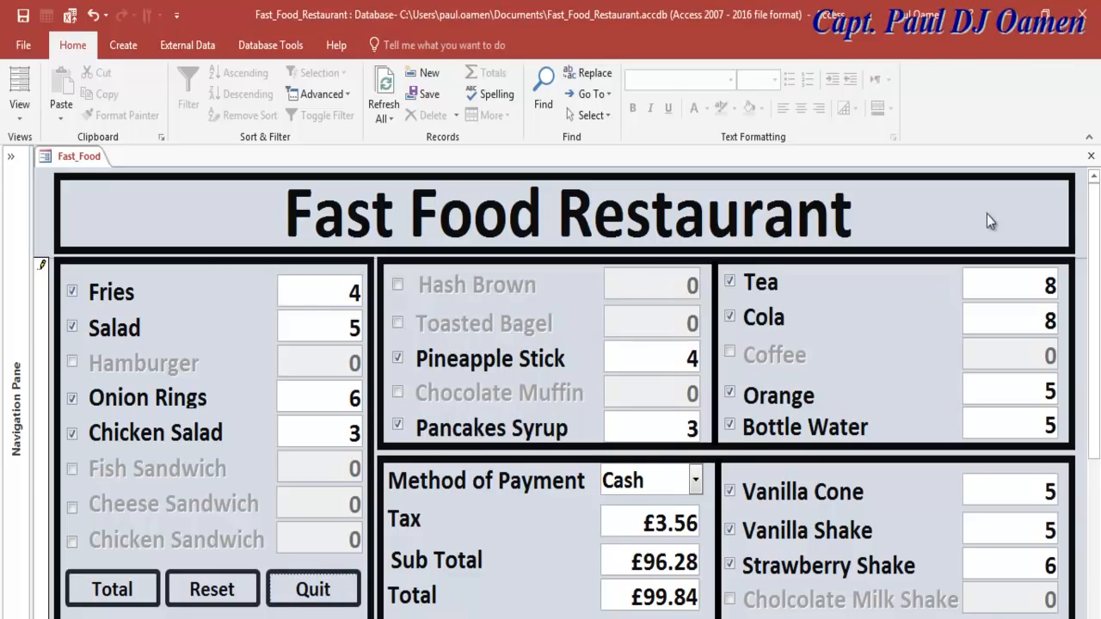
{"action": "key", "text": "ctrl+F1"}
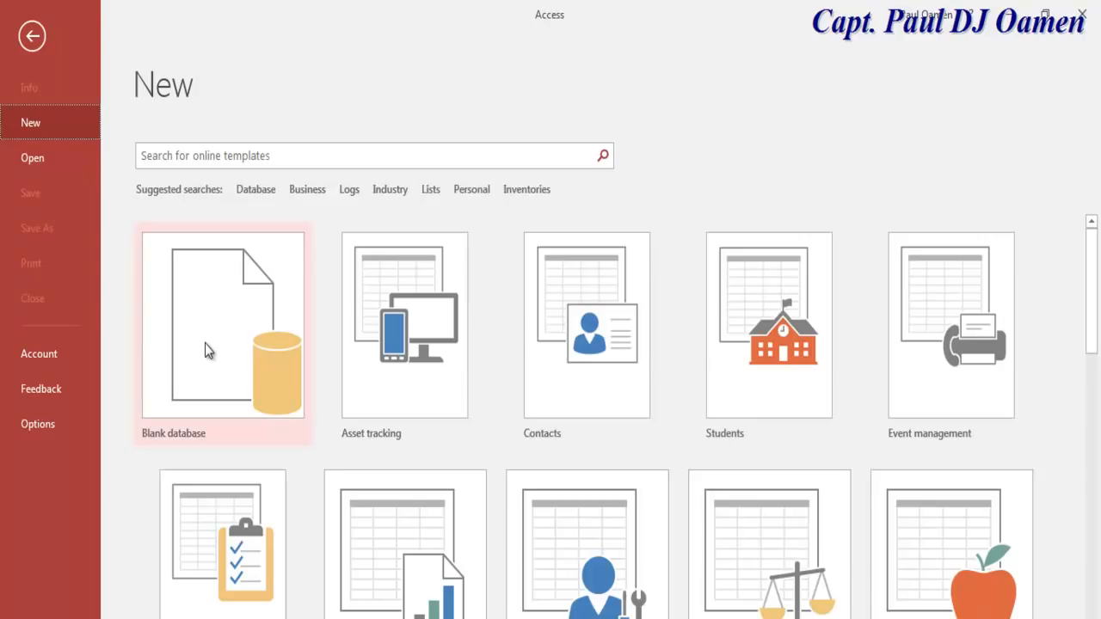
Step: Create a blank database with the file name Fast_Food_Restaurant
{"action": "left_click", "coordinate": [222, 325]}
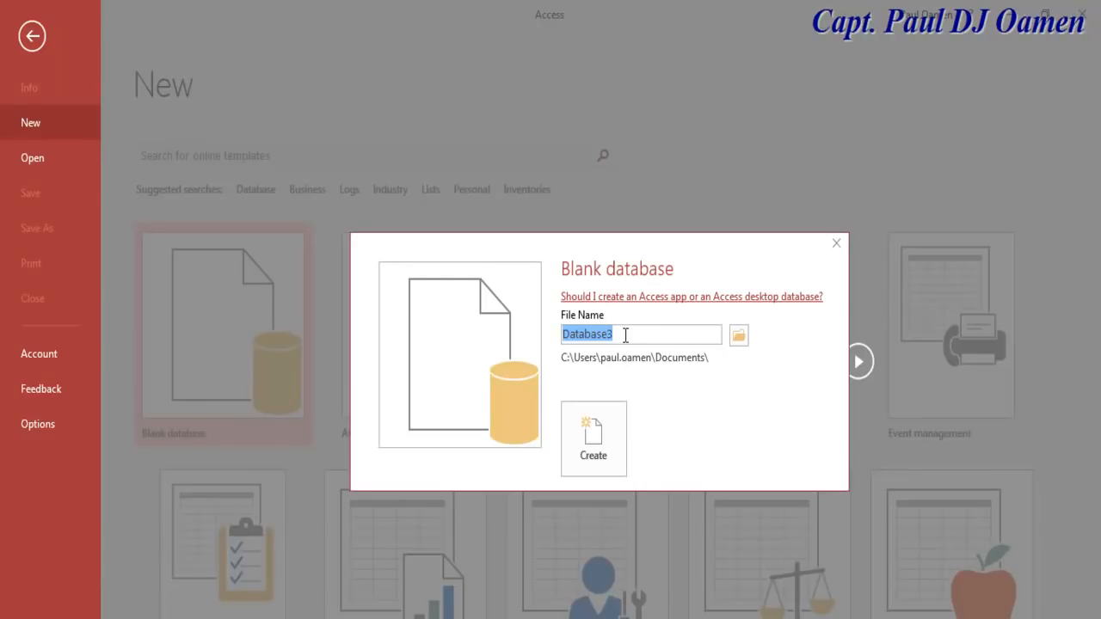
{"action": "type", "text": "Fast_Food"}
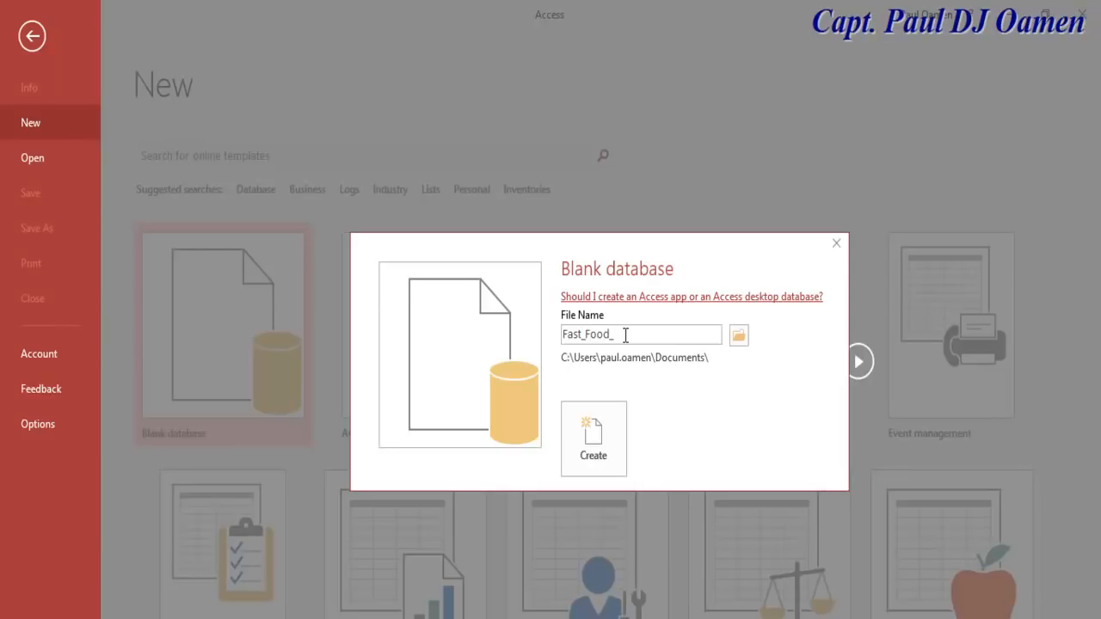
{"action": "type", "text": "_Restaurant"}
{"action": "left_click", "coordinate": [600, 443]}
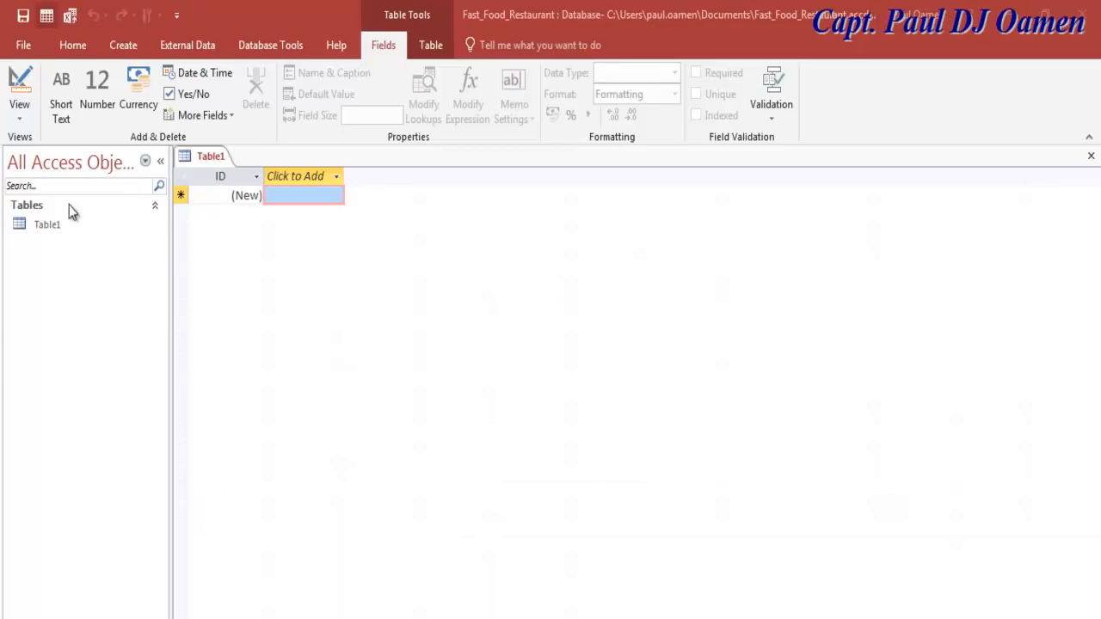
Step: Open Table1 in Design View, saving the table under the name Fast_Food
{"action": "left_click", "coordinate": [37, 234]}
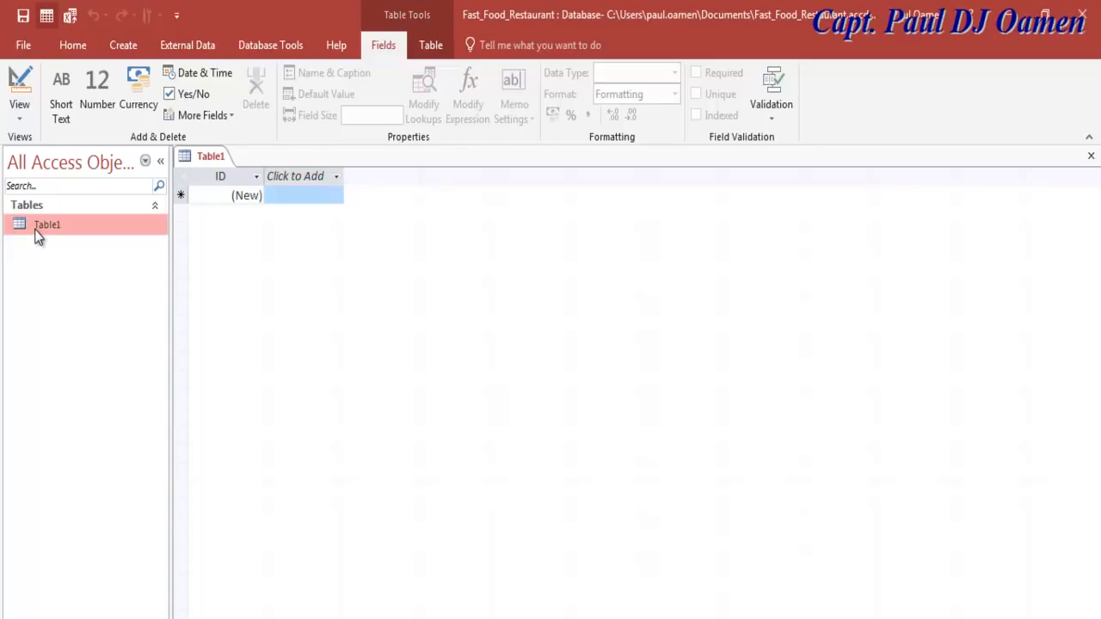
{"action": "right_click", "coordinate": [36, 233]}
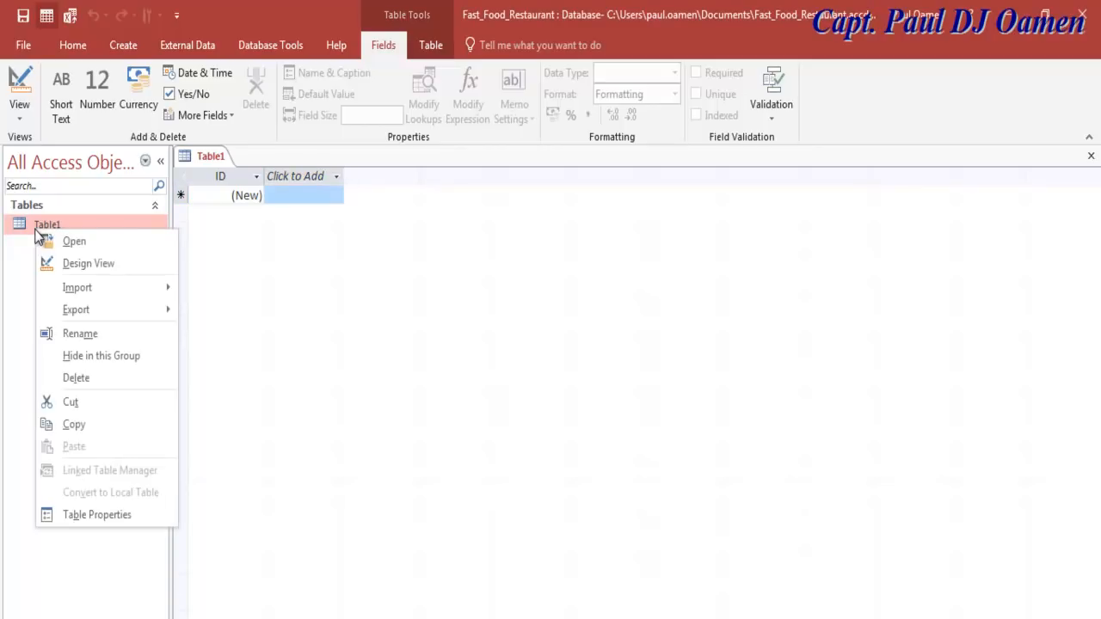
{"action": "left_click", "coordinate": [86, 266]}
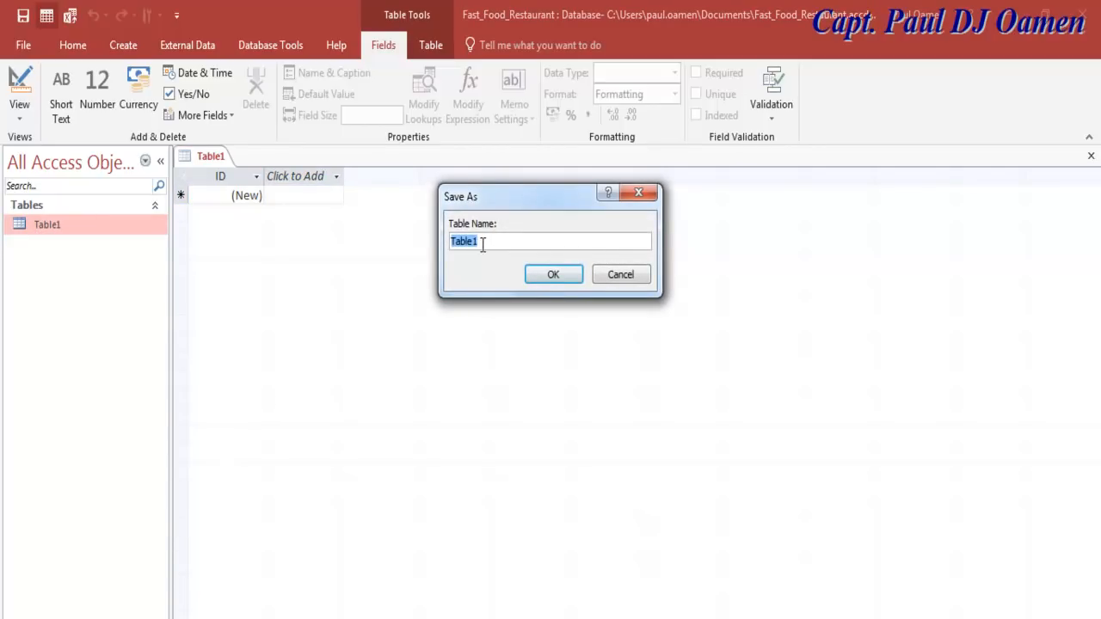
{"action": "type", "text": "Fast_Food"}
{"action": "left_click", "coordinate": [547, 275]}
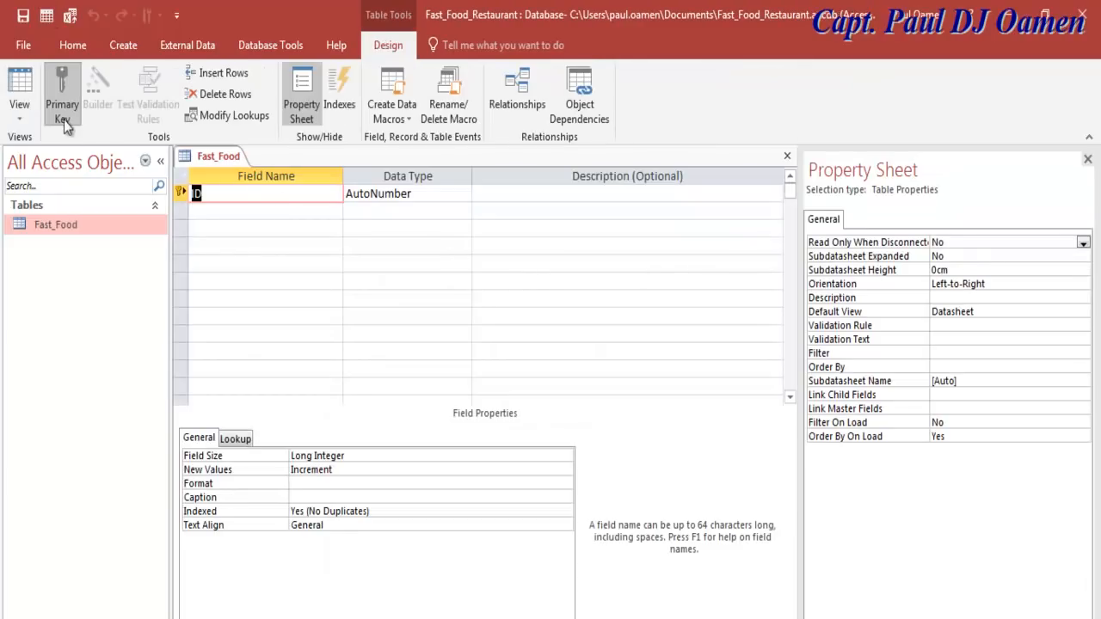
Step: Remove the primary key from the ID field and rename the field Fries
{"action": "left_click", "coordinate": [62, 107]}
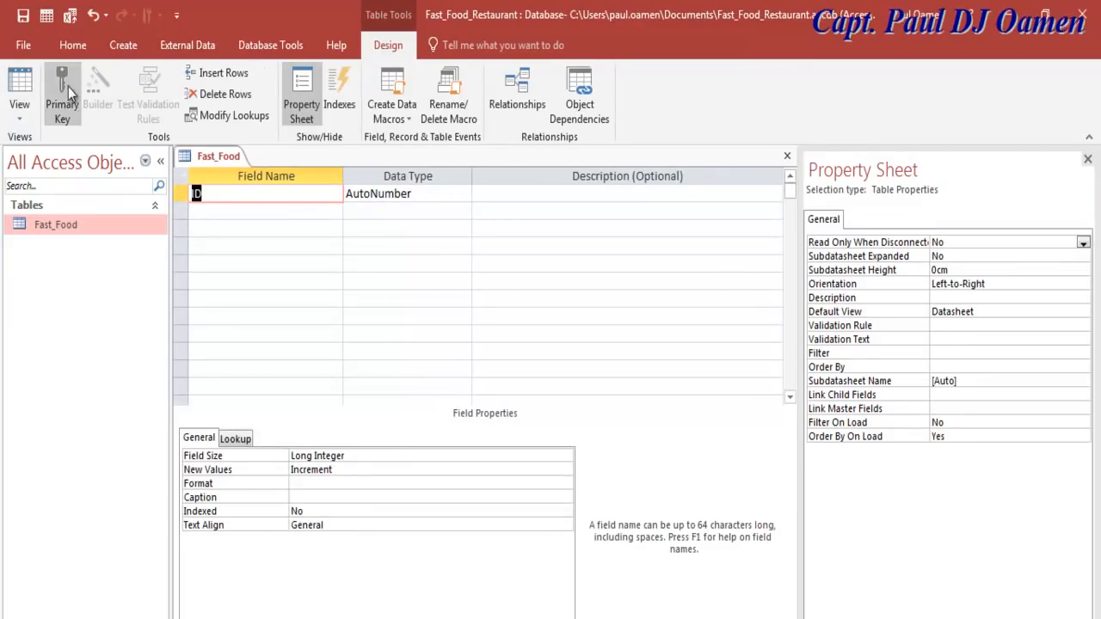
{"action": "type", "text": "F"}
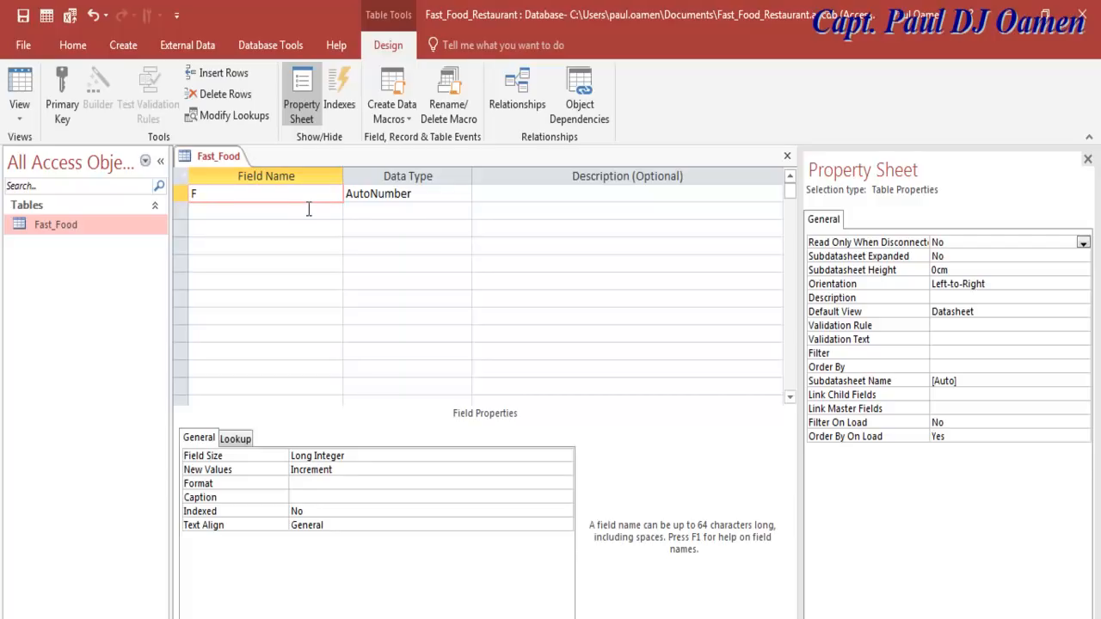
{"action": "type", "text": "ries"}
Step: Set the Fries field's data type to Short Text and show its lookup properties
{"action": "left_click", "coordinate": [462, 193]}
{"action": "left_click", "coordinate": [466, 194]}
{"action": "left_click", "coordinate": [404, 213]}
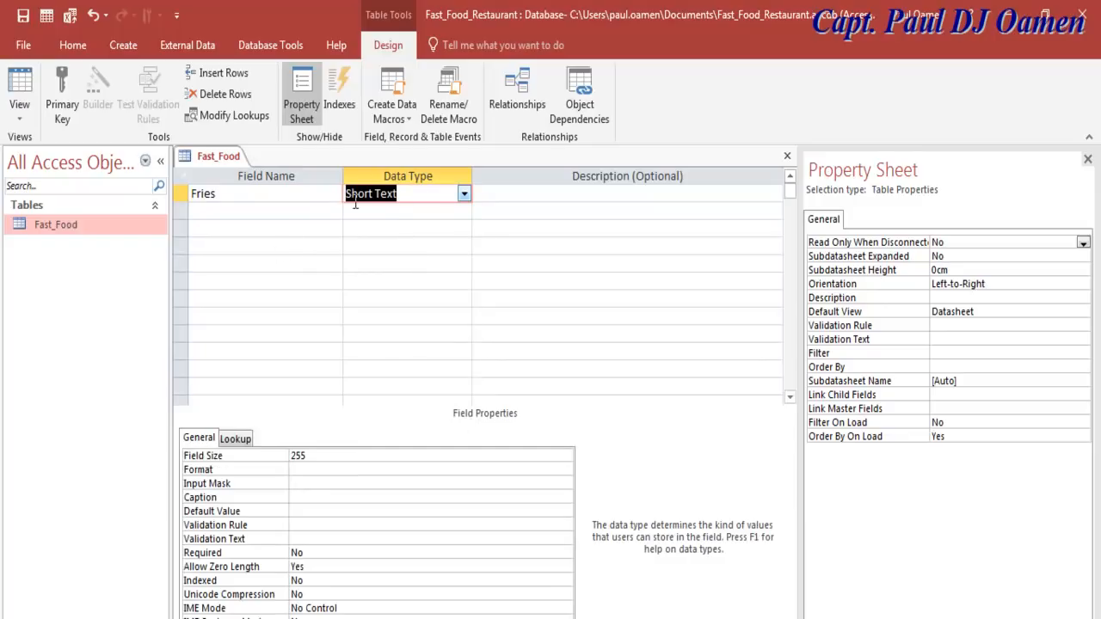
{"action": "left_click", "coordinate": [405, 194]}
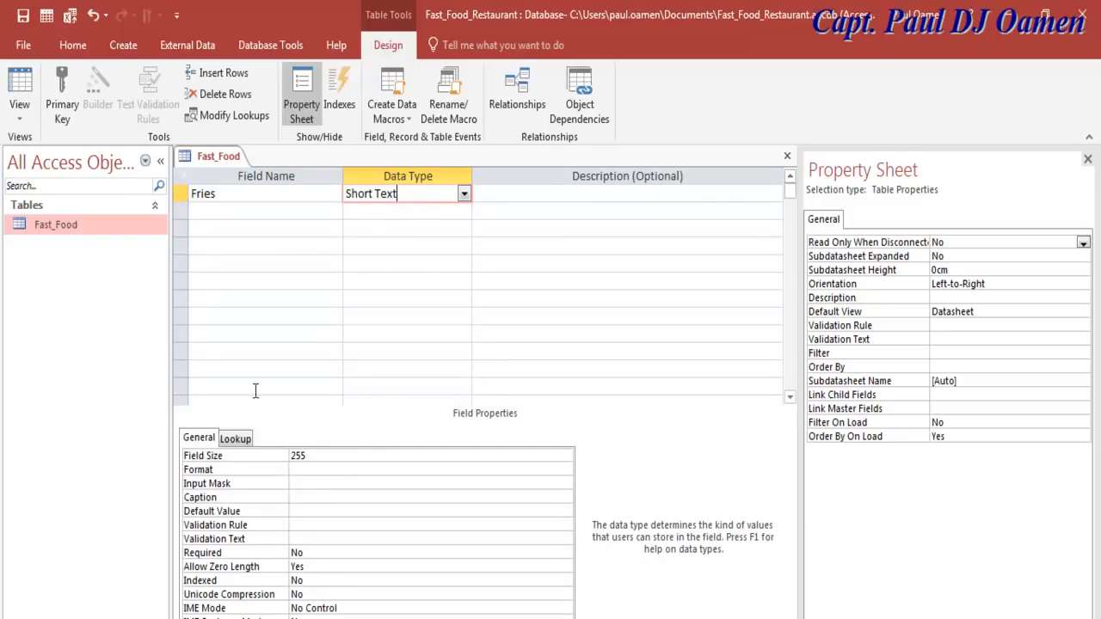
{"action": "left_click", "coordinate": [234, 439]}
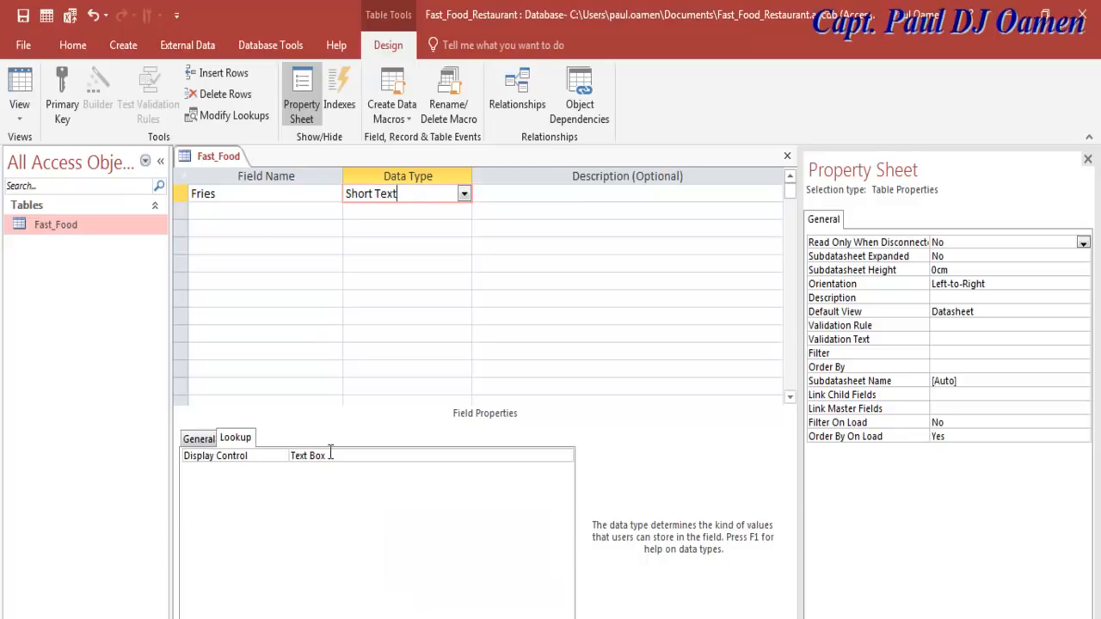
Step: Add the fields Salad, Hamburger and Onion Rings to the Fast_Food table as Short Text
{"action": "left_click", "coordinate": [247, 210]}
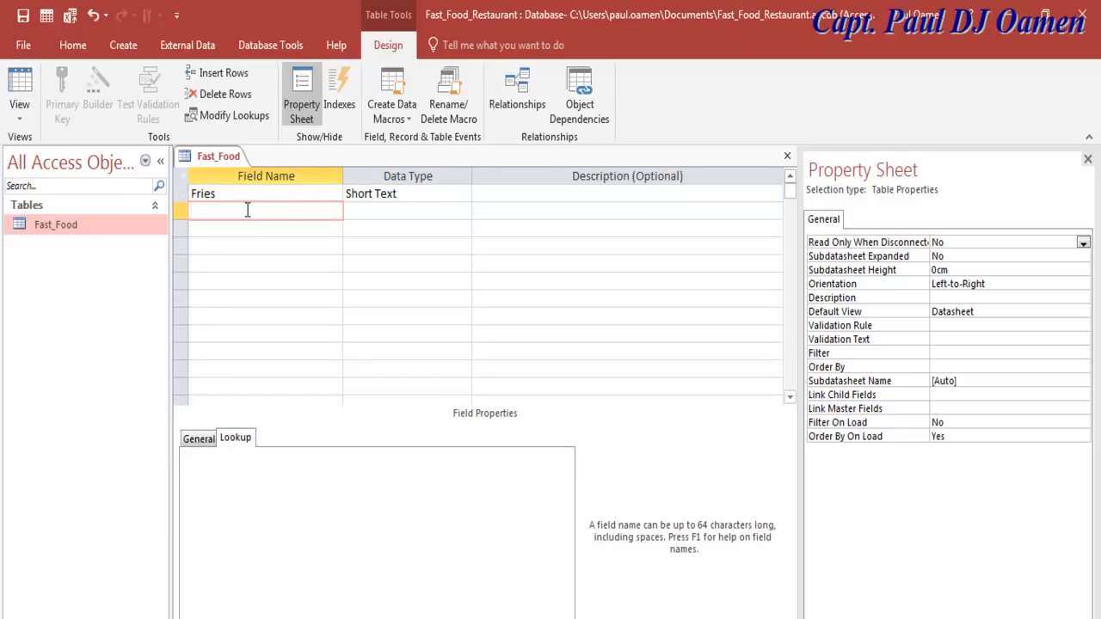
{"action": "type", "text": "Salad"}
{"action": "left_click", "coordinate": [324, 229]}
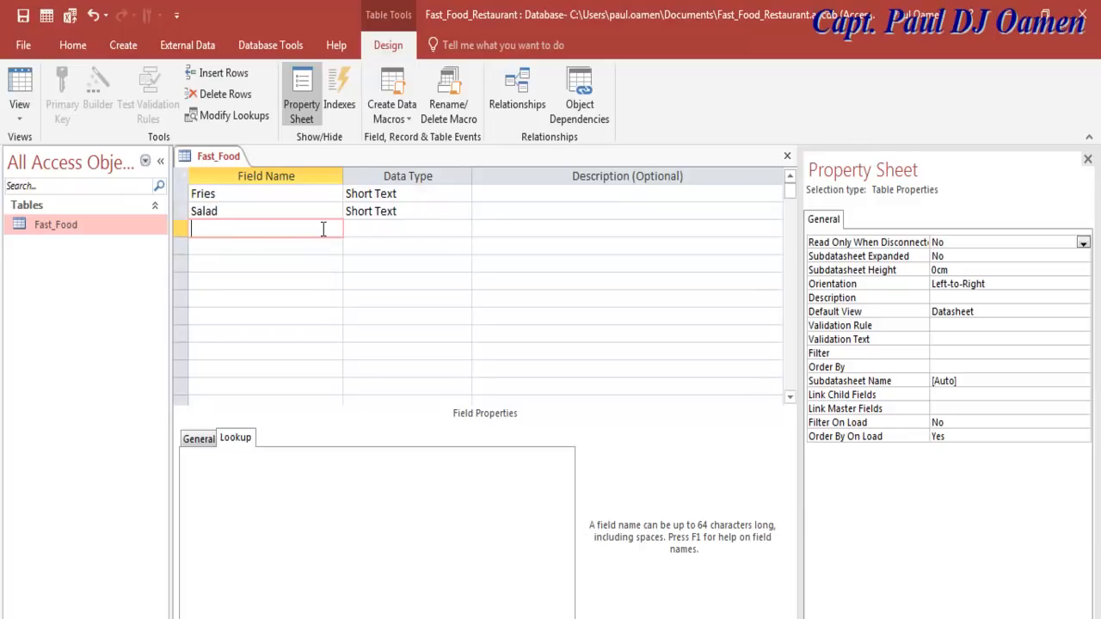
{"action": "type", "text": "HAmburger"}
{"action": "left_click", "coordinate": [208, 232]}
{"action": "key", "text": "BackSpace"}
{"action": "type", "text": "a"}
{"action": "left_click", "coordinate": [229, 248]}
{"action": "type", "text": "Onion Rings"}
{"action": "left_click", "coordinate": [378, 248]}
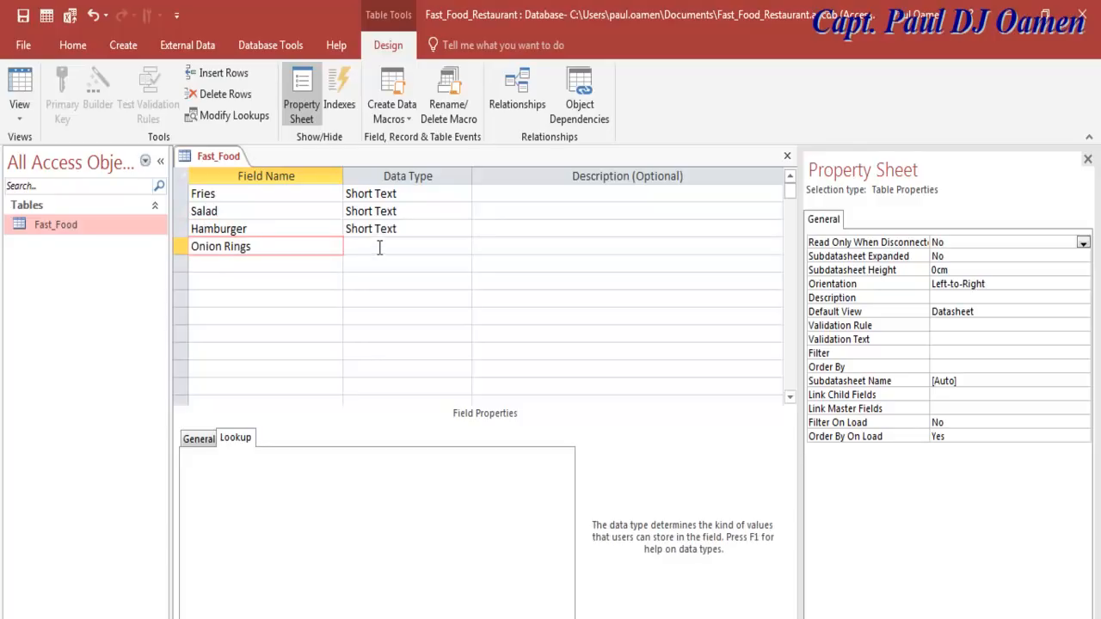
{"action": "left_click", "coordinate": [259, 264]}
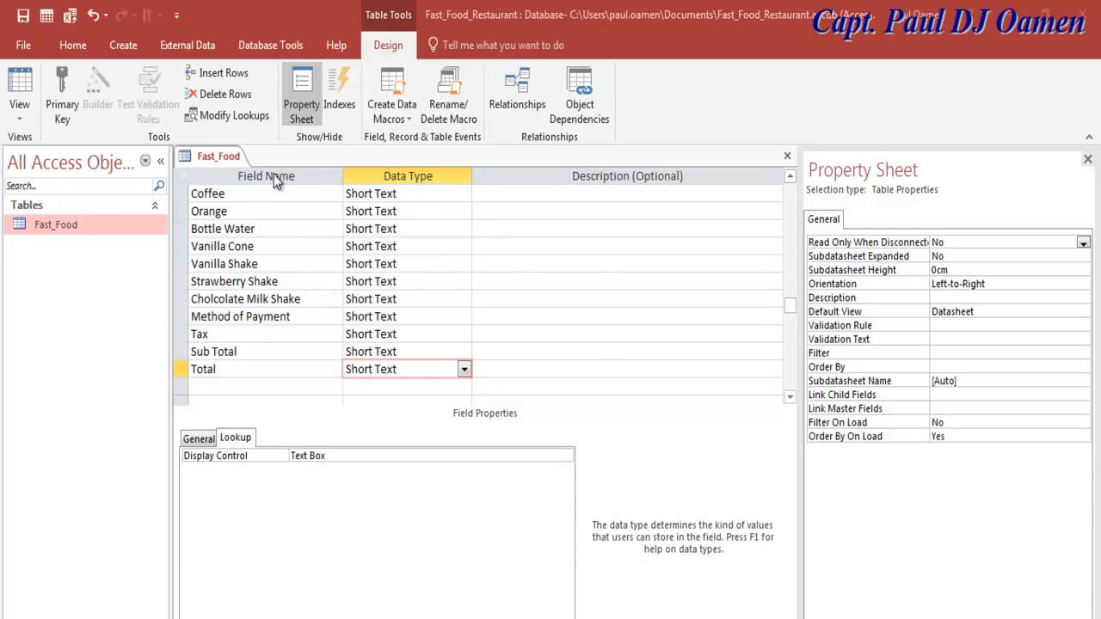
Step: Set the data type of the Total and Sub Total fields to Currency
{"action": "left_click", "coordinate": [461, 368]}
{"action": "left_click", "coordinate": [464, 369]}
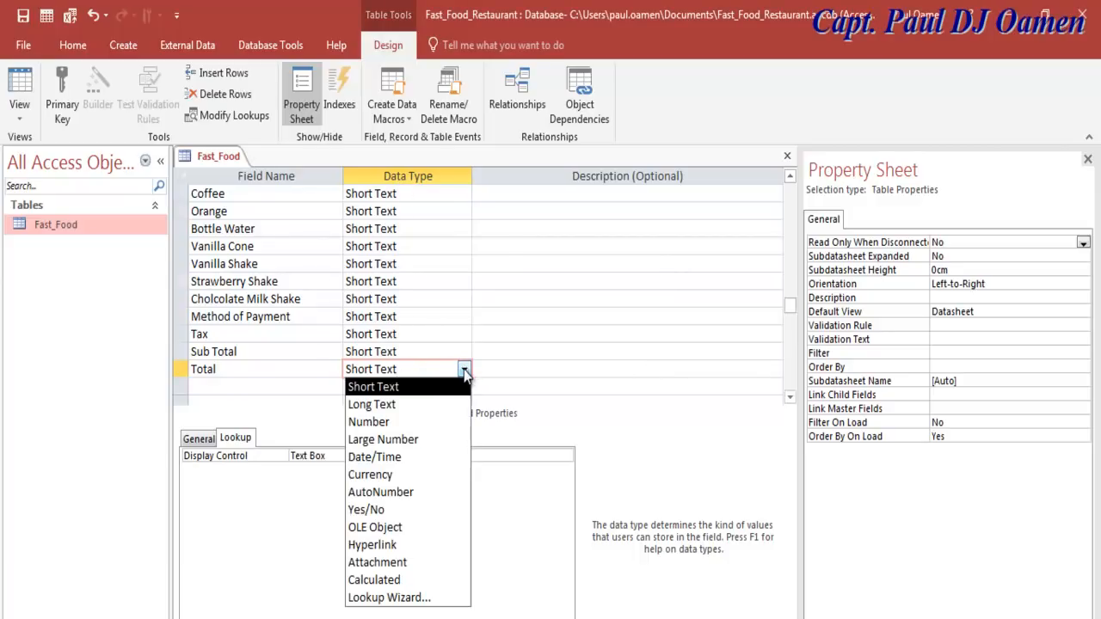
{"action": "left_click", "coordinate": [426, 474]}
{"action": "left_click", "coordinate": [457, 353]}
{"action": "left_click", "coordinate": [464, 352]}
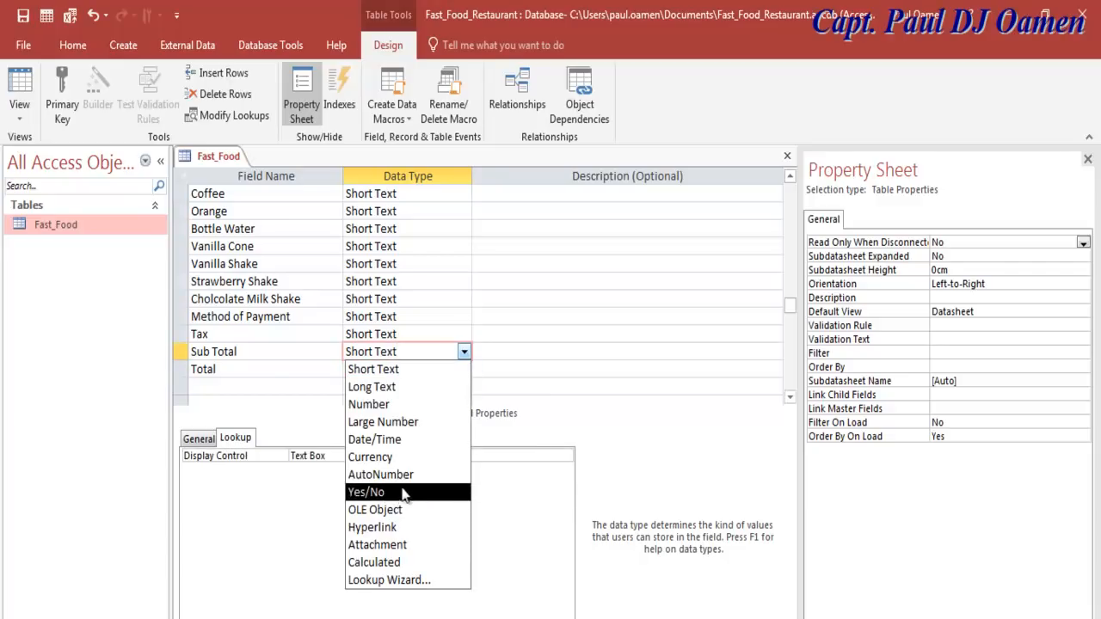
{"action": "left_click", "coordinate": [405, 457]}
Step: Set the data type of the Tax field to Currency
{"action": "left_click", "coordinate": [447, 336]}
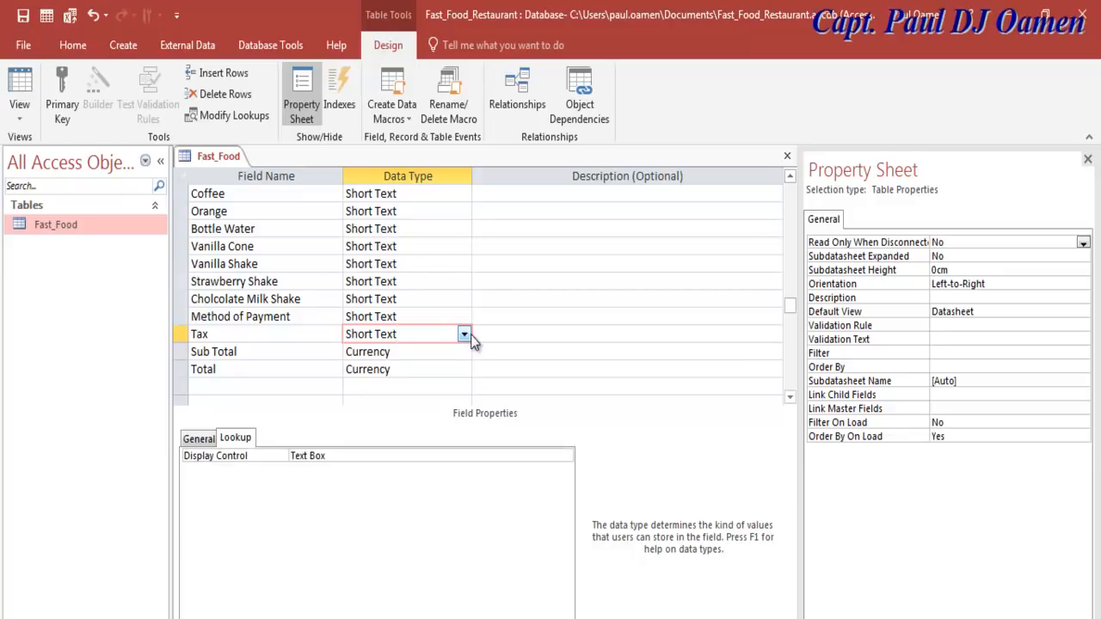
{"action": "left_click", "coordinate": [464, 335]}
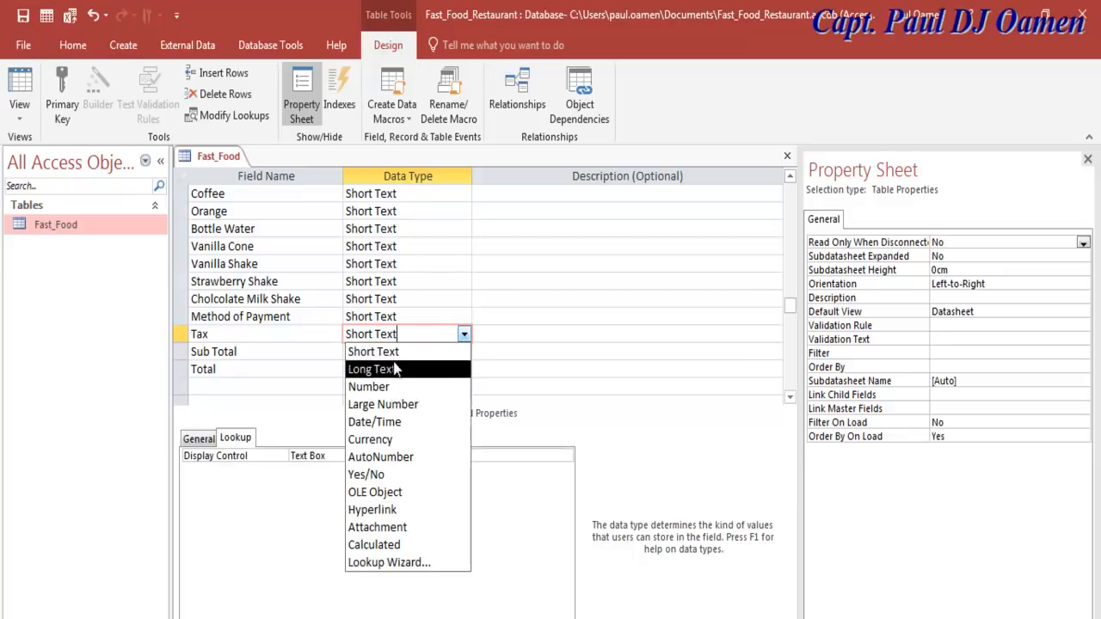
{"action": "left_click", "coordinate": [370, 440]}
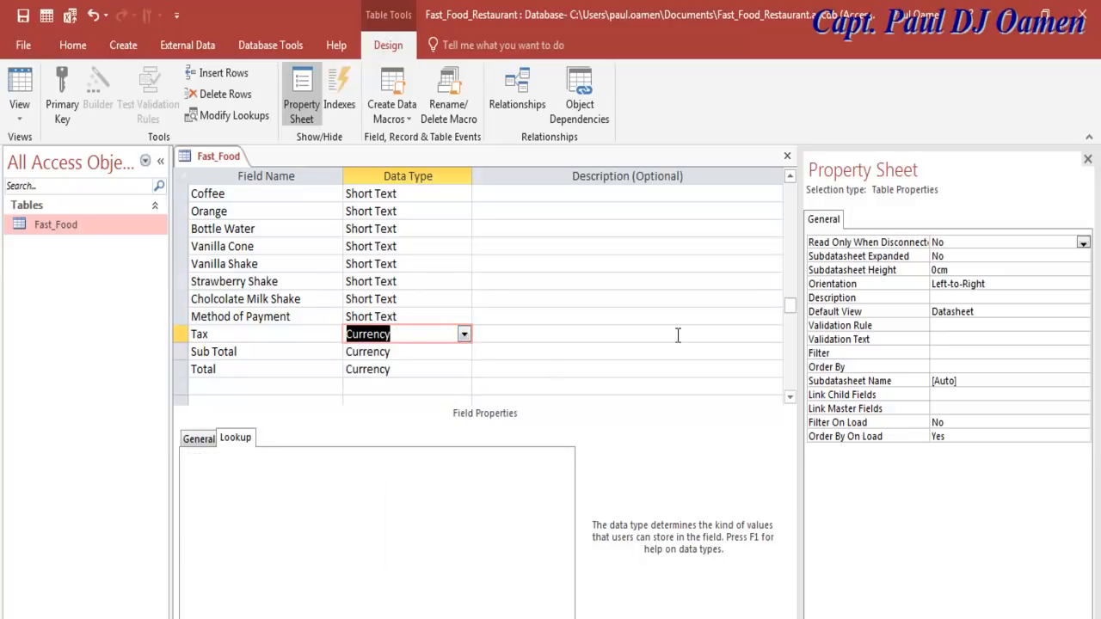
Step: Look through the whole Fast_Food field list from Fries to Total to check the field names and data types
{"action": "left_click_drag", "start_coordinate": [790, 307], "coordinate": [794, 172]}
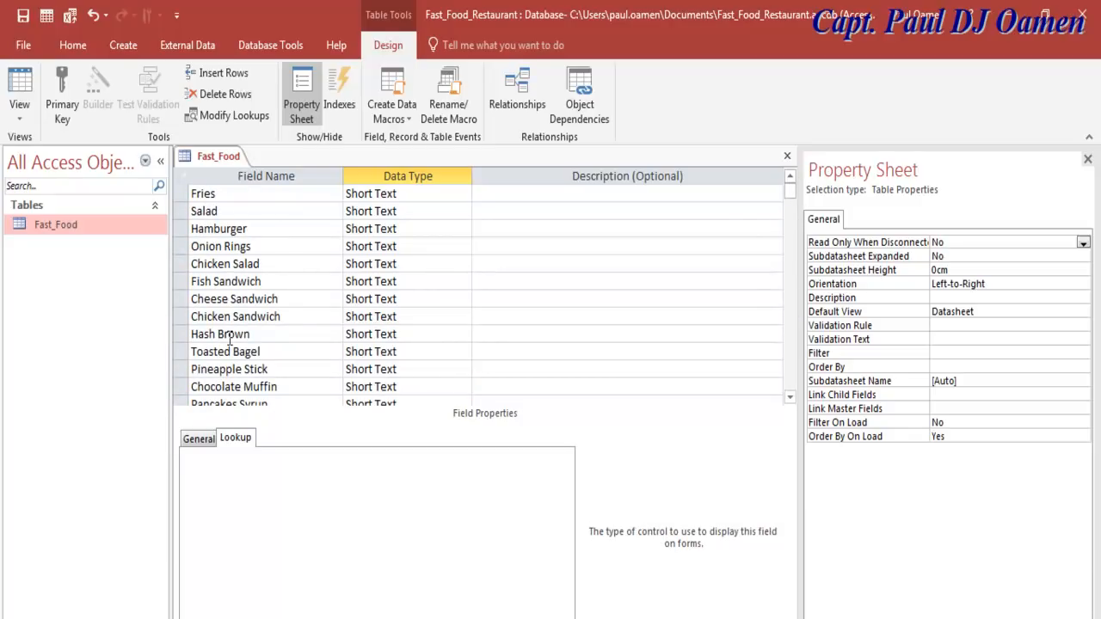
{"action": "scroll", "coordinate": [792, 398], "scroll_direction": "down", "scroll_amount": 4}
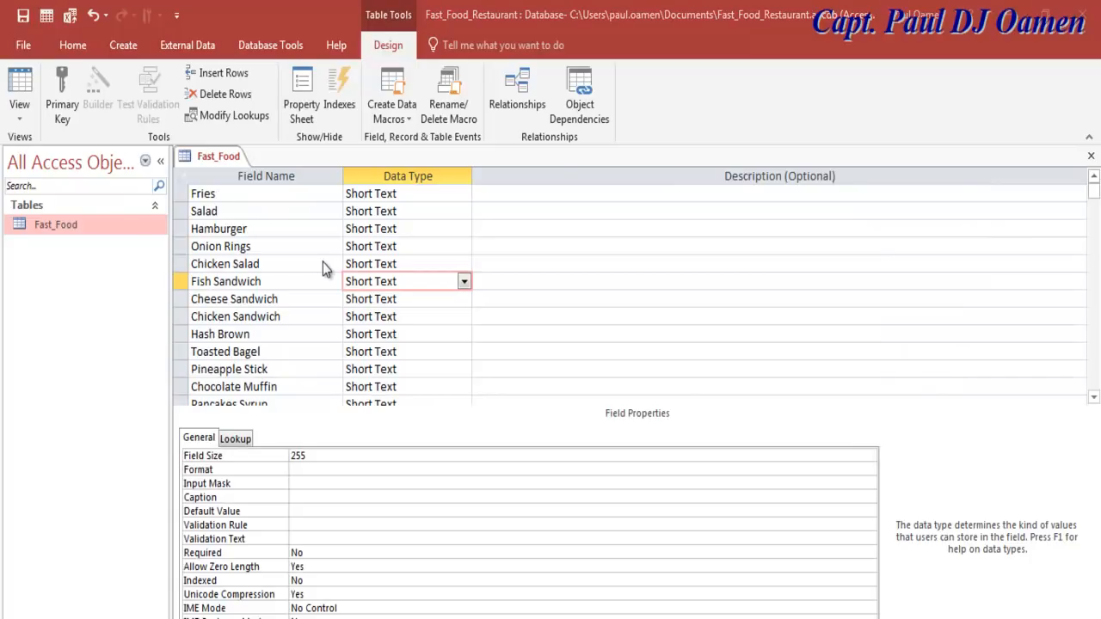
{"action": "scroll", "coordinate": [323, 262], "scroll_direction": "down", "scroll_amount": 2}
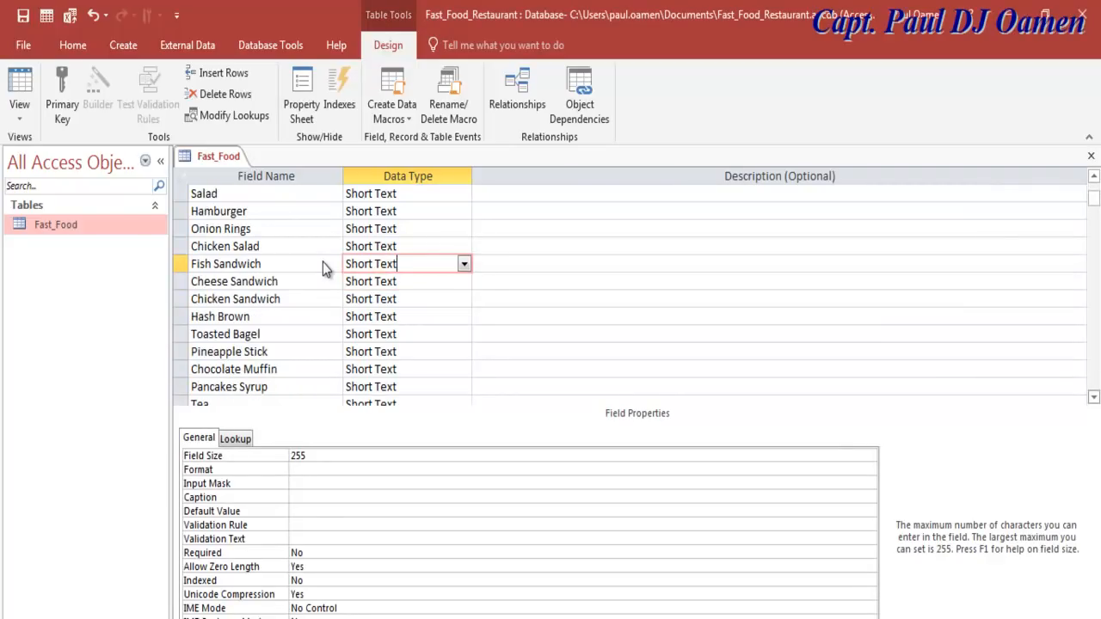
{"action": "scroll", "coordinate": [323, 262], "scroll_direction": "down", "scroll_amount": 1}
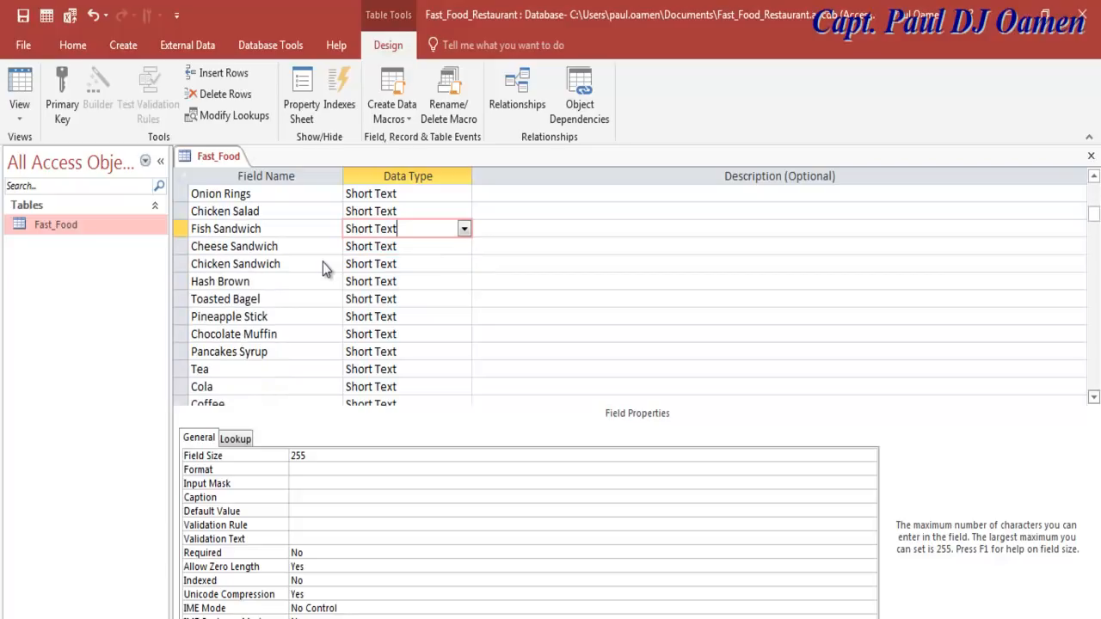
{"action": "scroll", "coordinate": [323, 263], "scroll_direction": "down", "scroll_amount": 1}
{"action": "scroll", "coordinate": [323, 263], "scroll_direction": "down", "scroll_amount": 6}
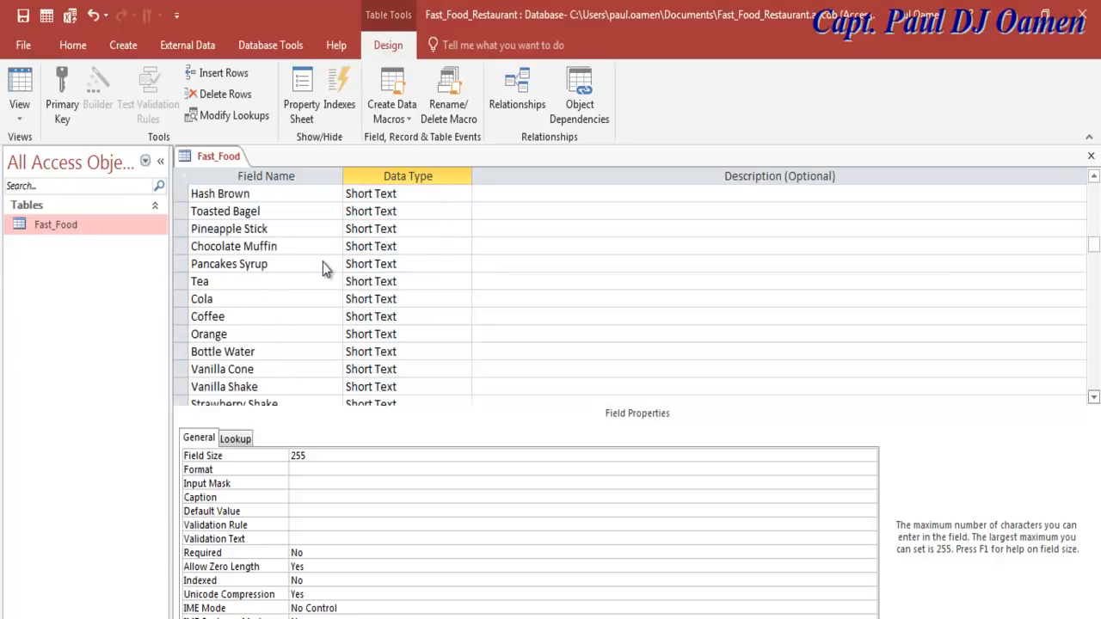
{"action": "scroll", "coordinate": [323, 263], "scroll_direction": "down", "scroll_amount": 4}
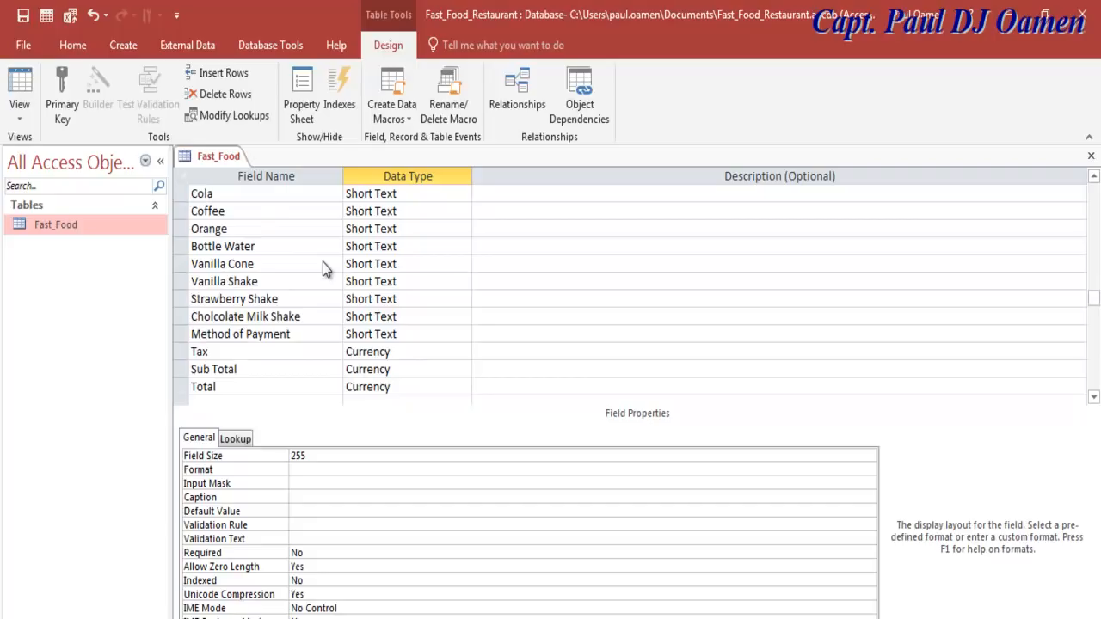
{"action": "scroll", "coordinate": [322, 262], "scroll_direction": "up", "scroll_amount": 11}
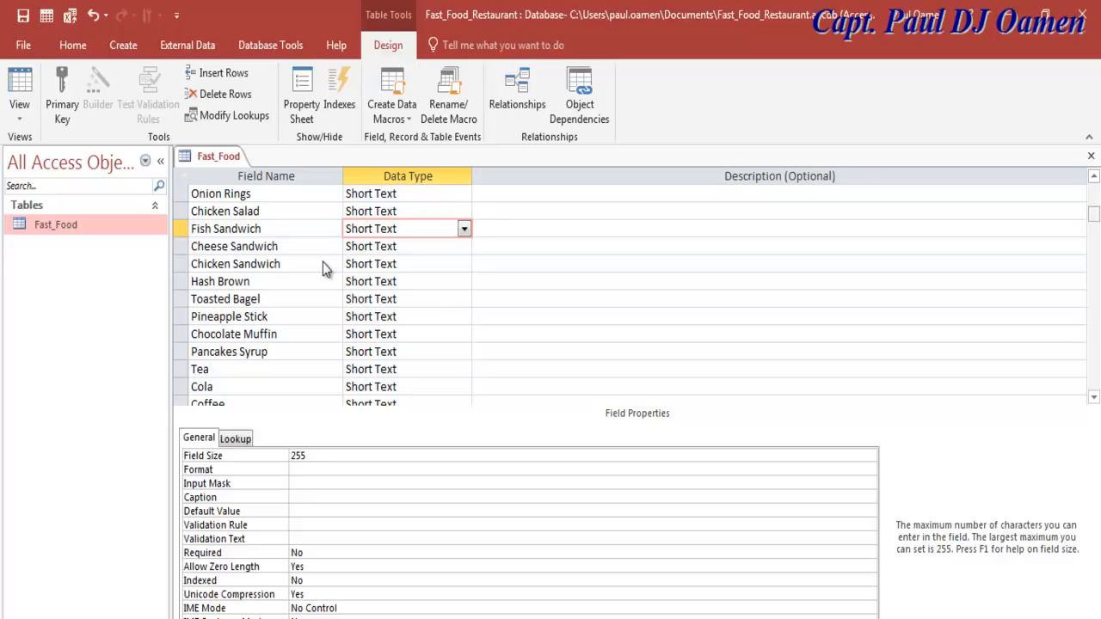
{"action": "scroll", "coordinate": [324, 263], "scroll_direction": "up", "scroll_amount": 1}
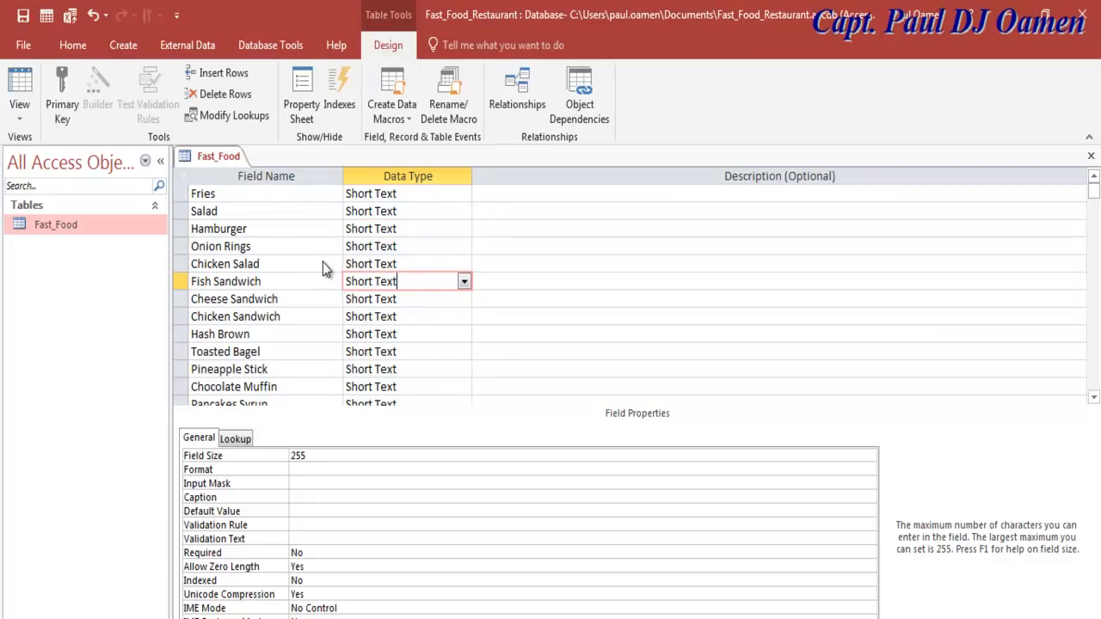
Step: Set the data type of the Fries and Salad fields to Number
{"action": "left_click", "coordinate": [464, 194]}
{"action": "key", "text": "Return"}
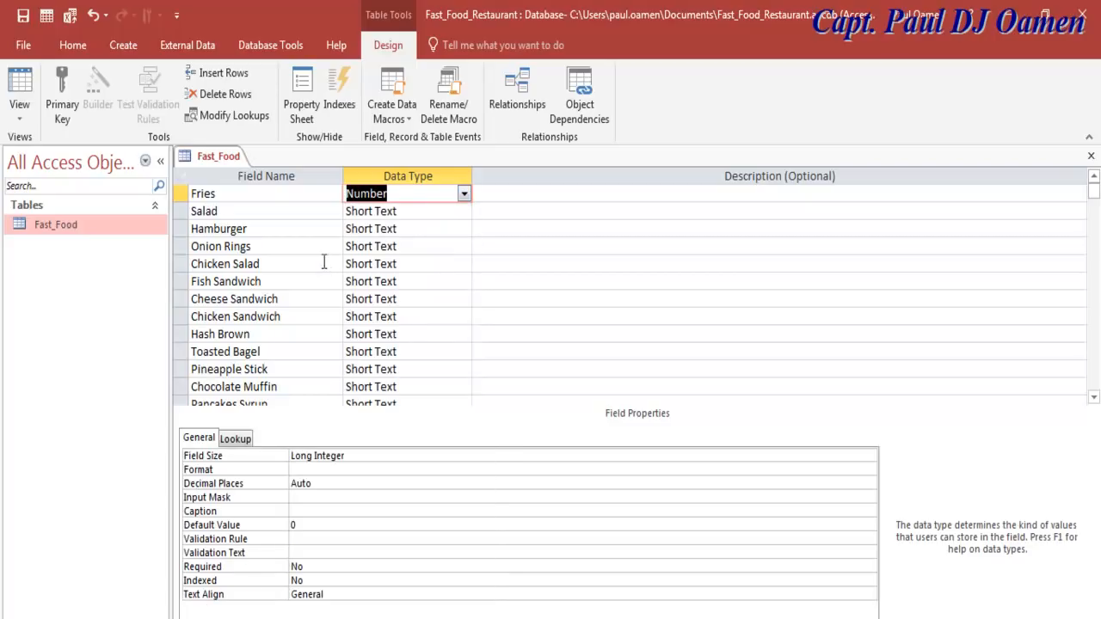
{"action": "key", "text": "Down"}
{"action": "key", "text": "alt+Down"}
{"action": "key", "text": "Down"}
{"action": "key", "text": "Down"}
{"action": "key", "text": "Return"}
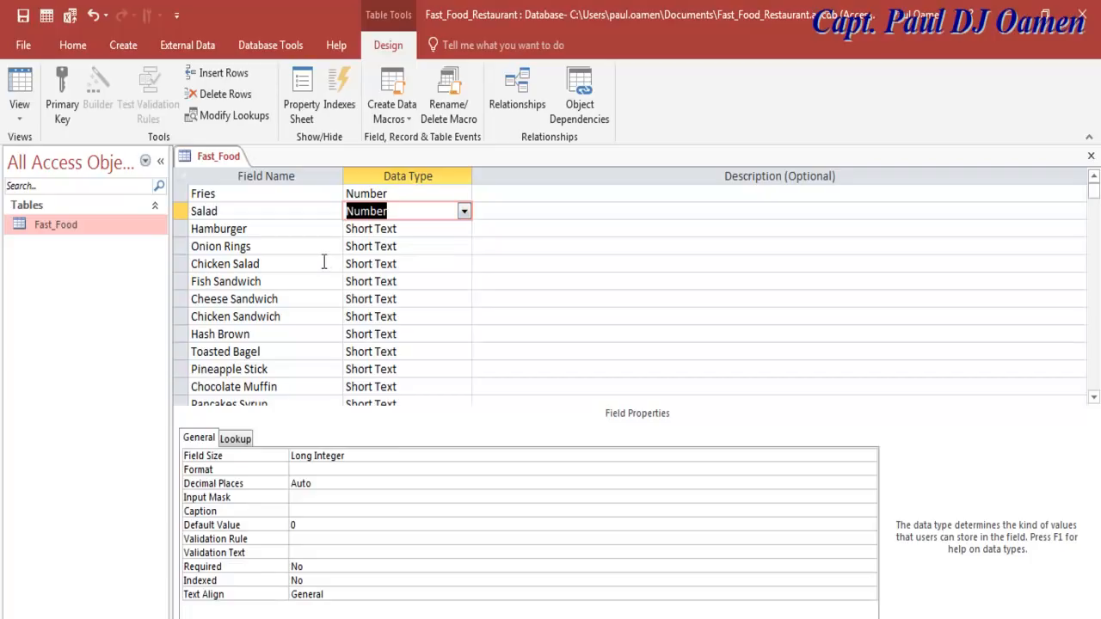
Step: Set the data type of all remaining food and drink fields, from Hamburger through Cholcolate Milk Shake, to Number
{"action": "key", "text": "Down"}
{"action": "type", "text": "Number"}
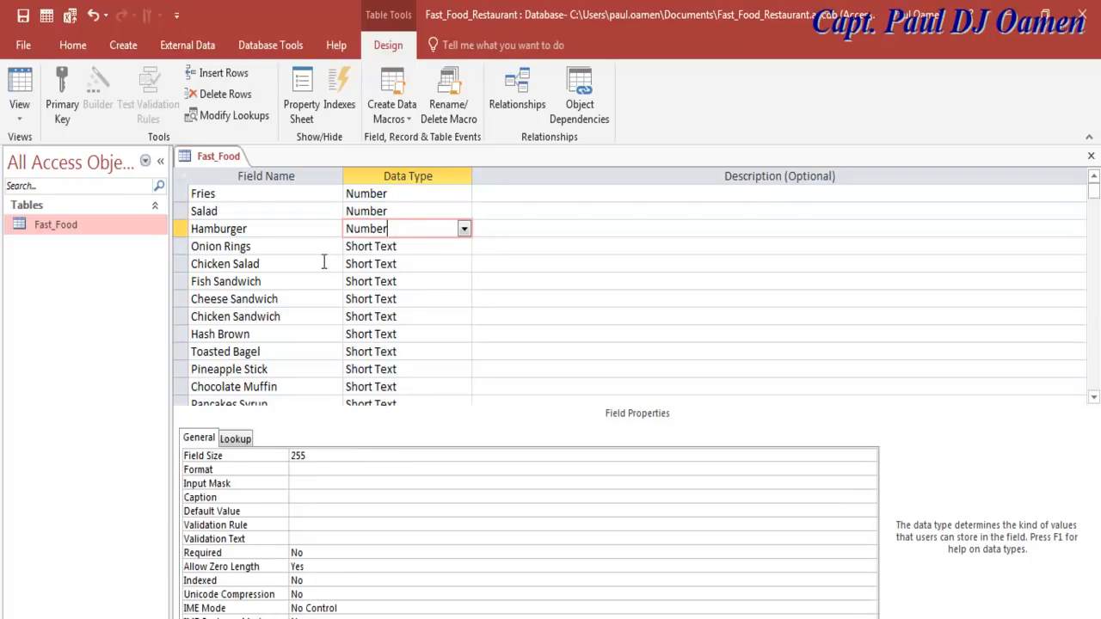
{"action": "key", "text": "Down"}
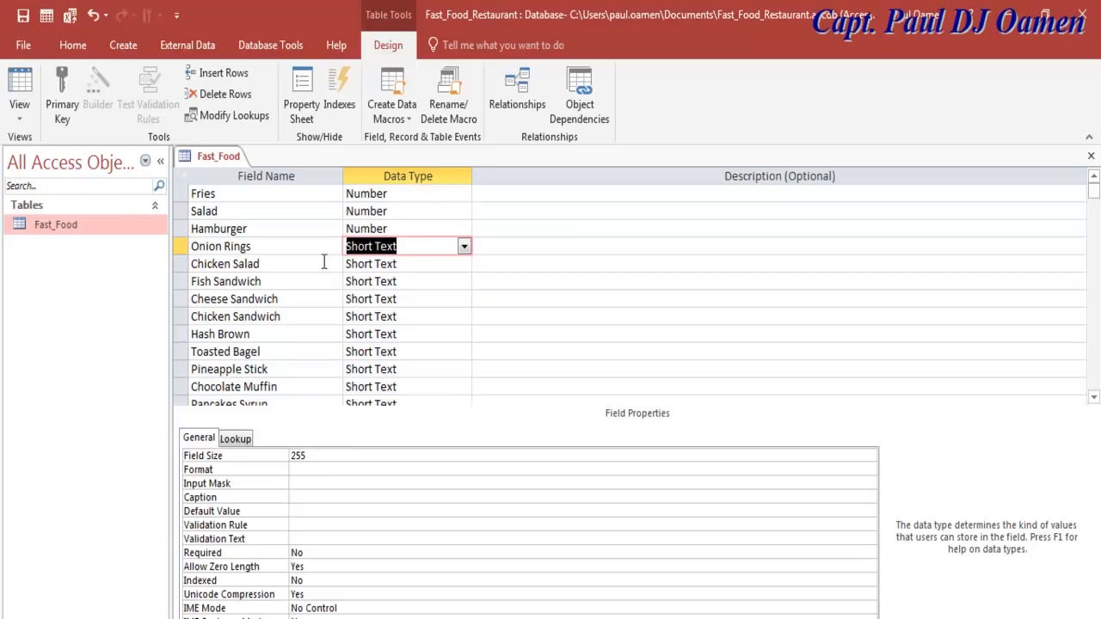
{"action": "type", "text": "Number"}
{"action": "key", "text": "Down"}
{"action": "type", "text": "Number"}
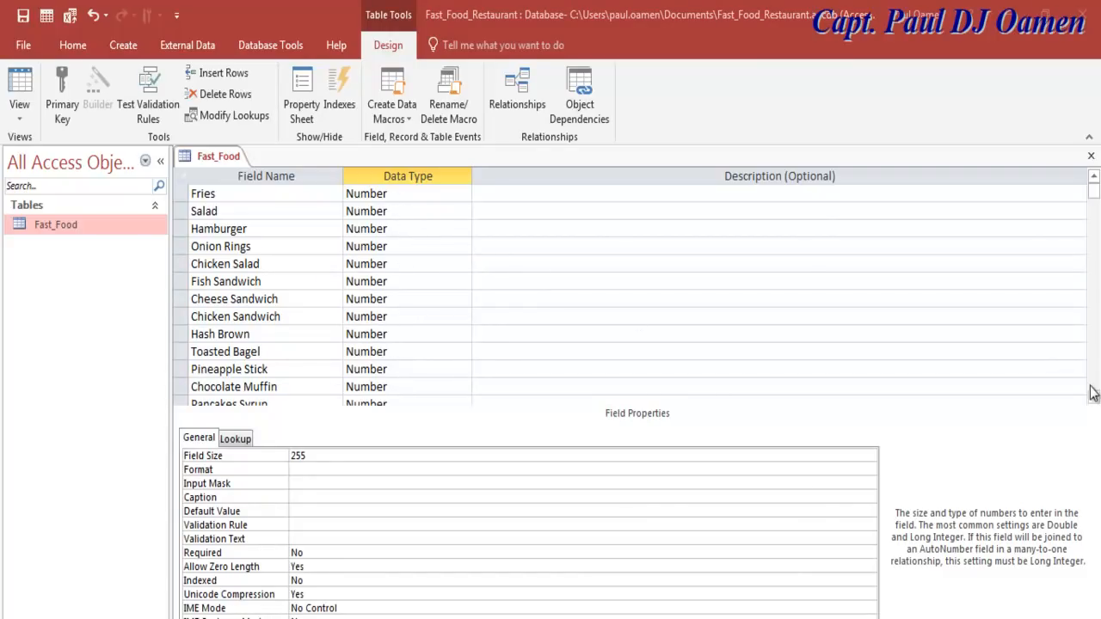
Step: Set the lookup display control of the Method of Payment field to Combo Box
{"action": "left_click_drag", "start_coordinate": [1093, 401], "coordinate": [1093, 401]}
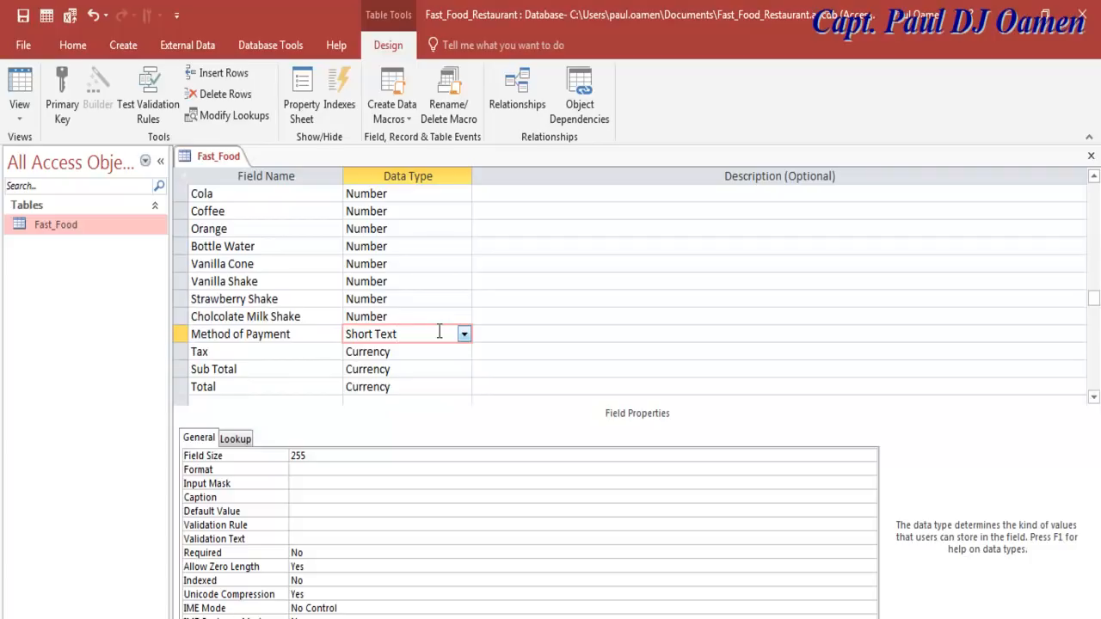
{"action": "left_click", "coordinate": [249, 348]}
{"action": "left_click", "coordinate": [243, 369]}
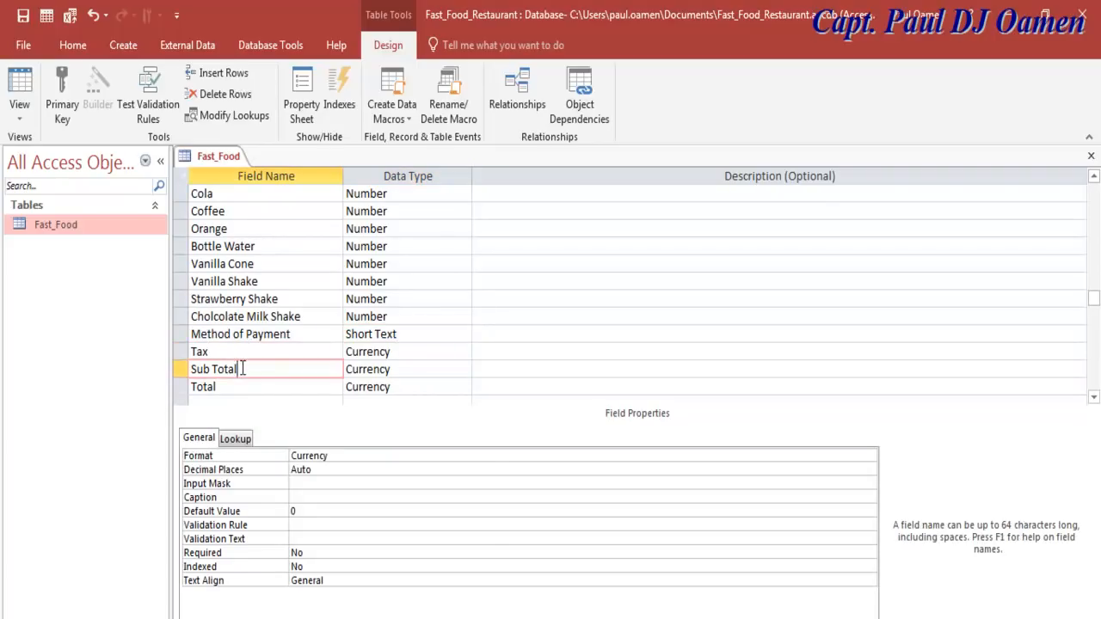
{"action": "left_click", "coordinate": [233, 386]}
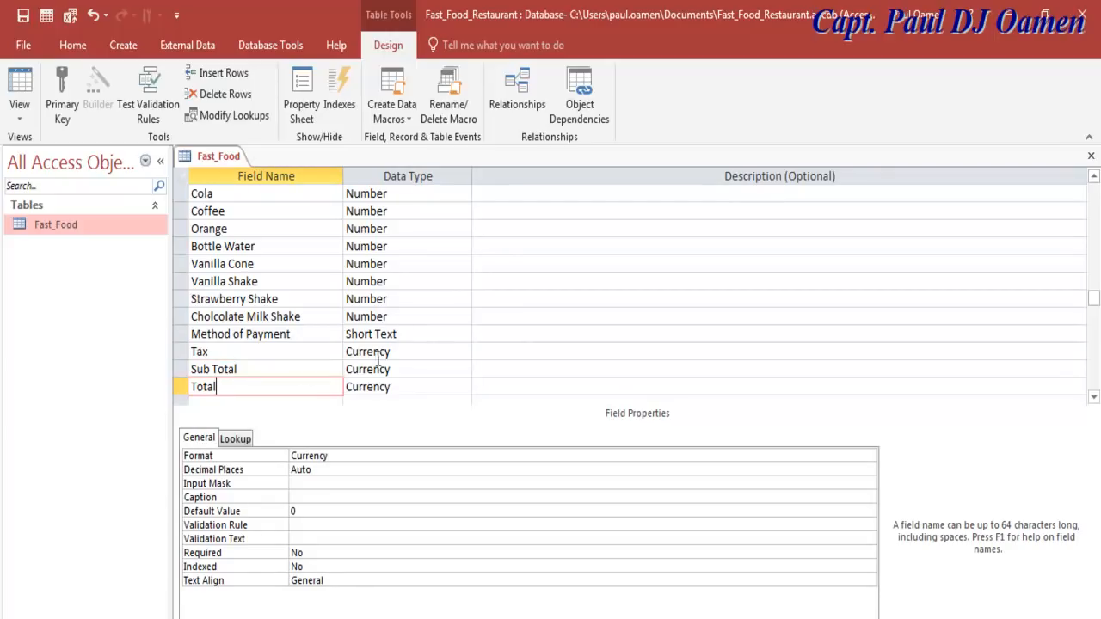
{"action": "left_click", "coordinate": [322, 337]}
{"action": "left_click", "coordinate": [431, 341]}
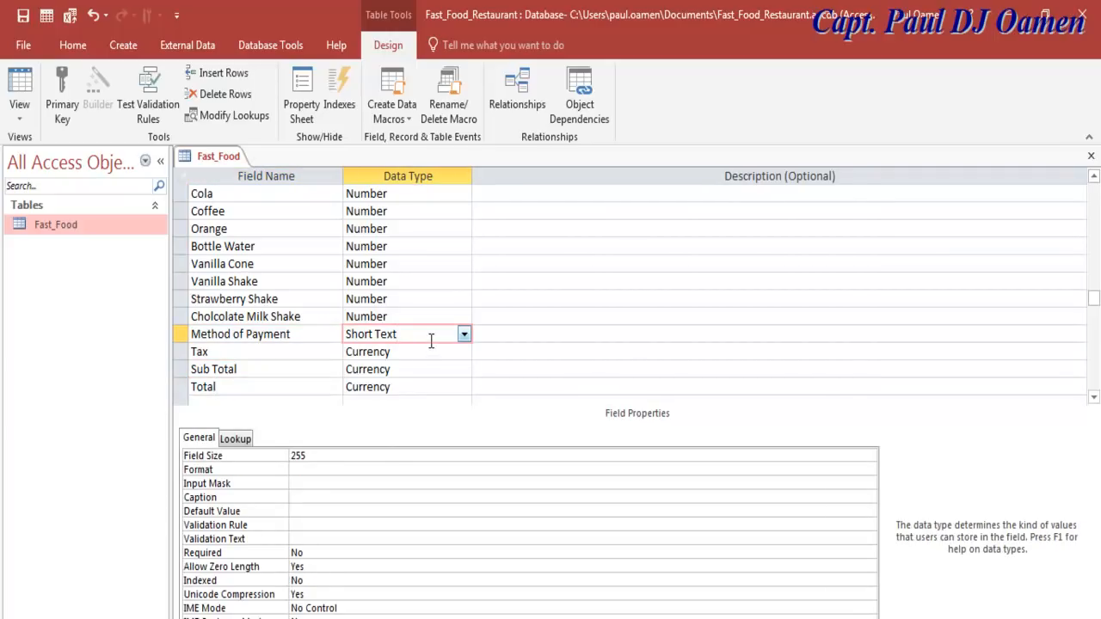
{"action": "left_click", "coordinate": [240, 441]}
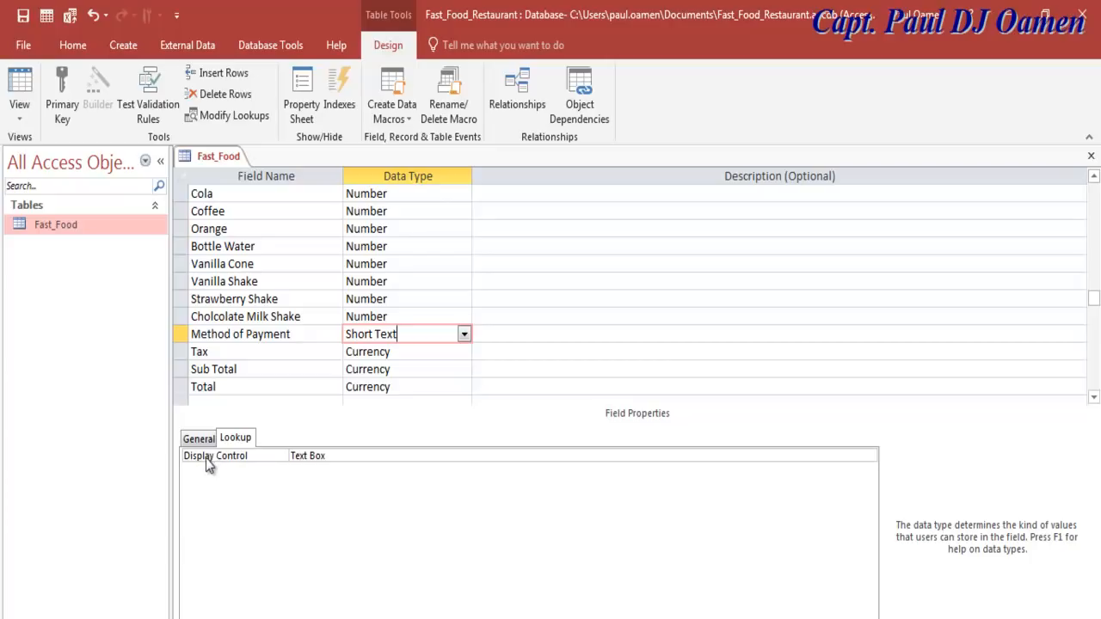
{"action": "left_click", "coordinate": [538, 454]}
{"action": "left_click", "coordinate": [870, 456]}
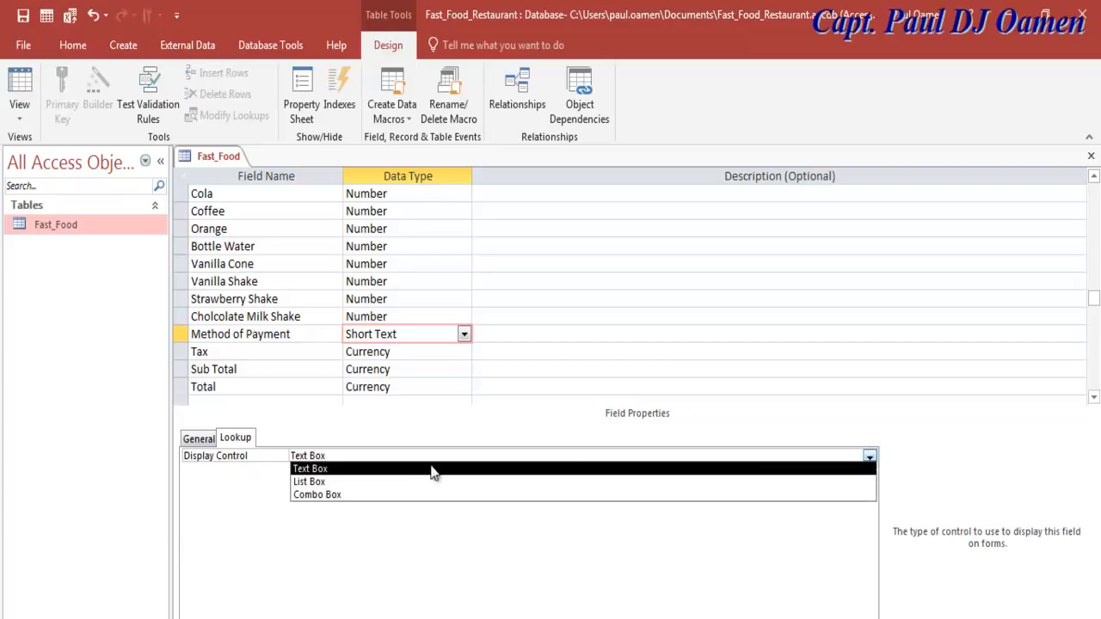
{"action": "left_click", "coordinate": [329, 493]}
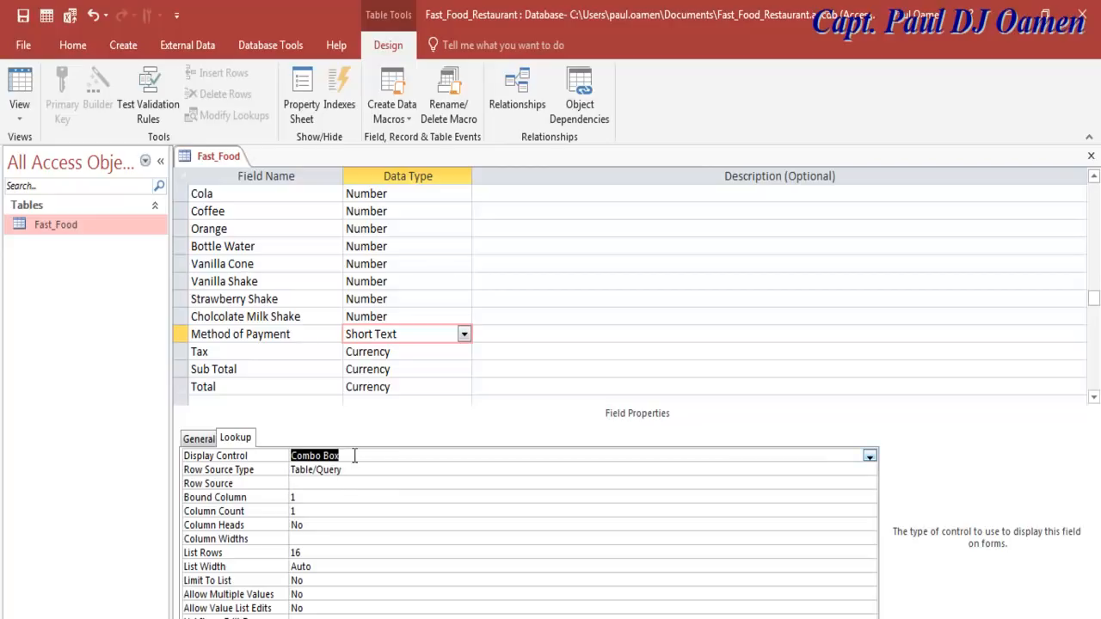
{"action": "left_click", "coordinate": [354, 456]}
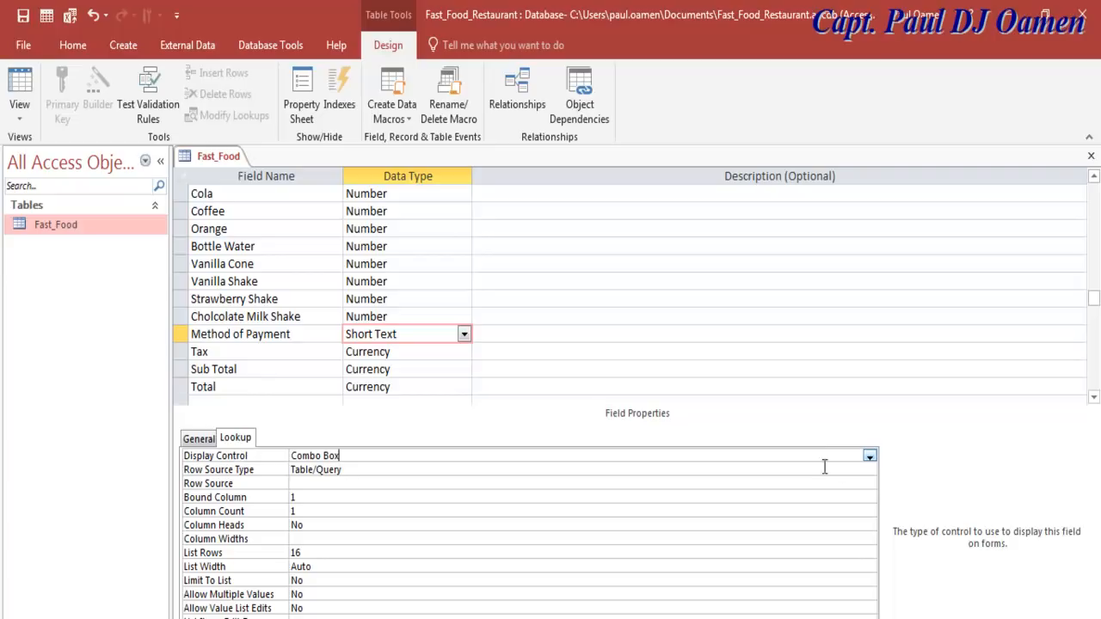
Step: Set the Method of Payment lookup's row source type to Value List with row source " ";"Cash";"Debit Card";"Master Card";"Visa Card"
{"action": "left_click", "coordinate": [861, 473]}
{"action": "left_click", "coordinate": [869, 471]}
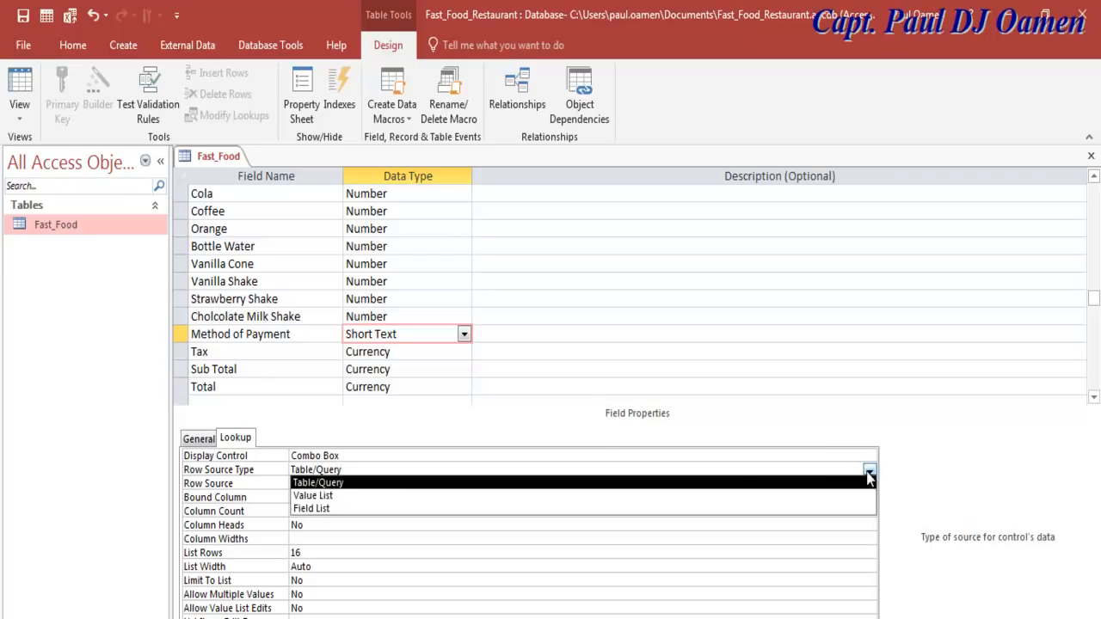
{"action": "left_click", "coordinate": [351, 496]}
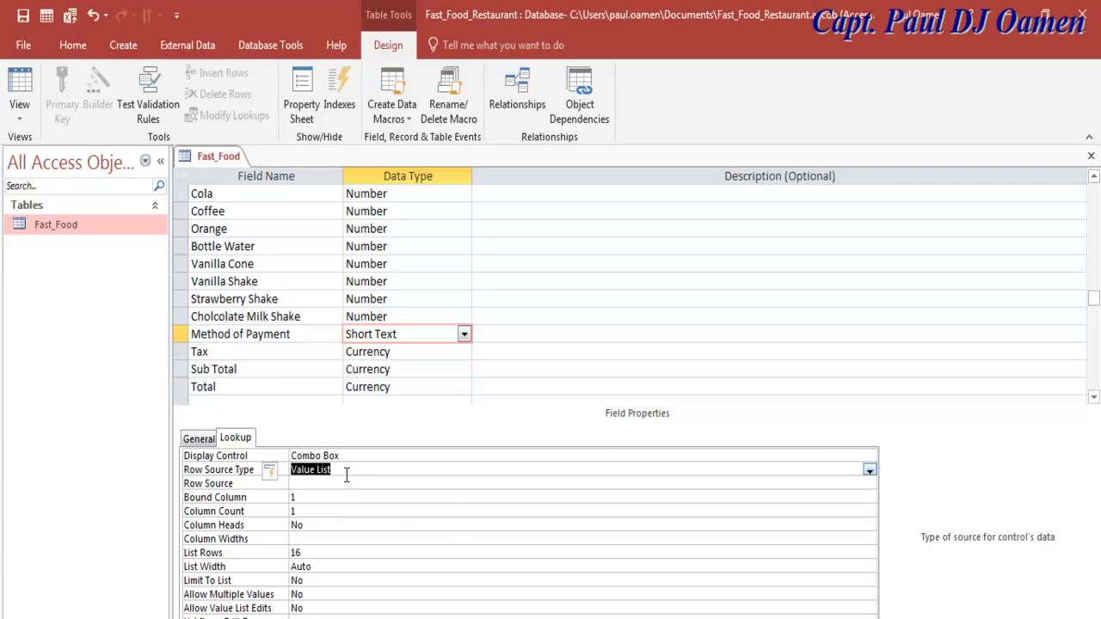
{"action": "left_click", "coordinate": [303, 483]}
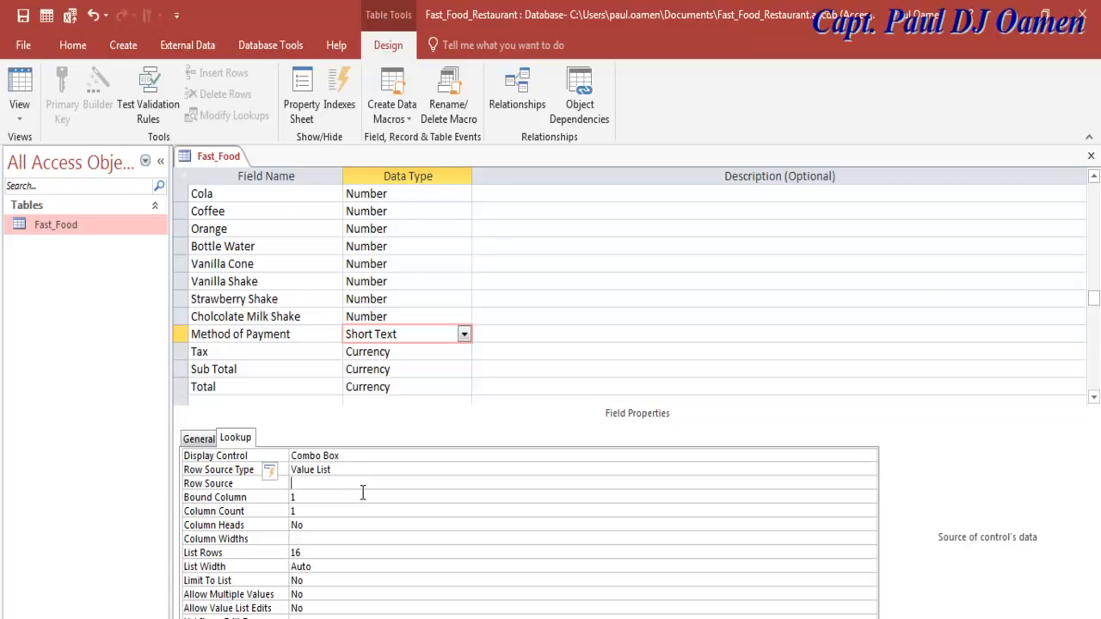
{"action": "type", "text": "\"\";\"Cash\";"}
{"action": "type", "text": "\"Debit Card\";\"Maste"}
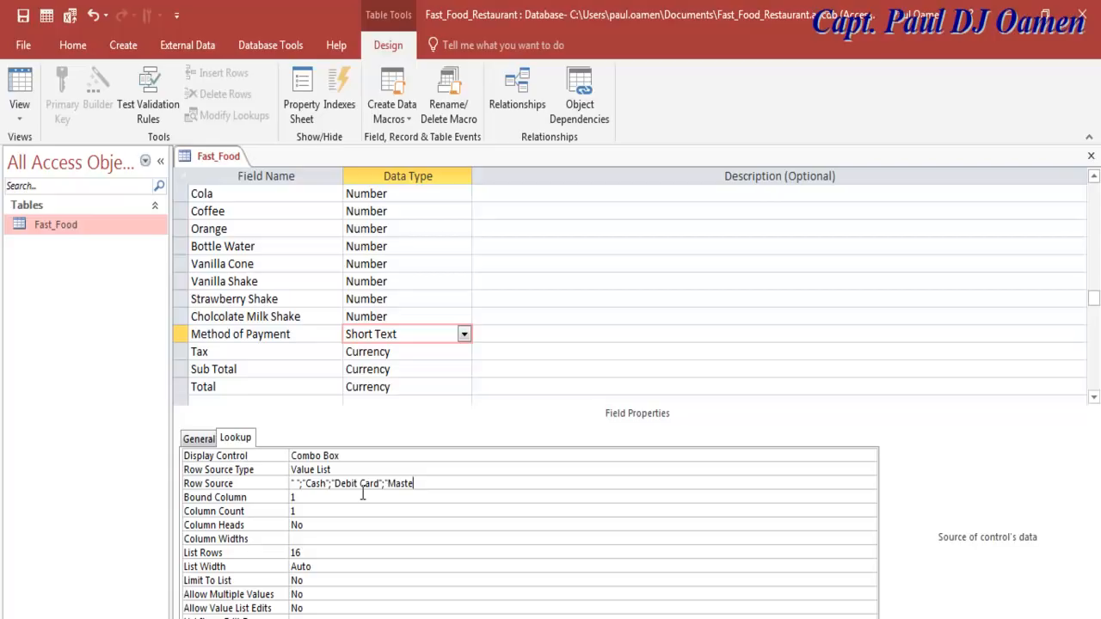
{"action": "type", "text": "r Card\";\"Visa Card\""}
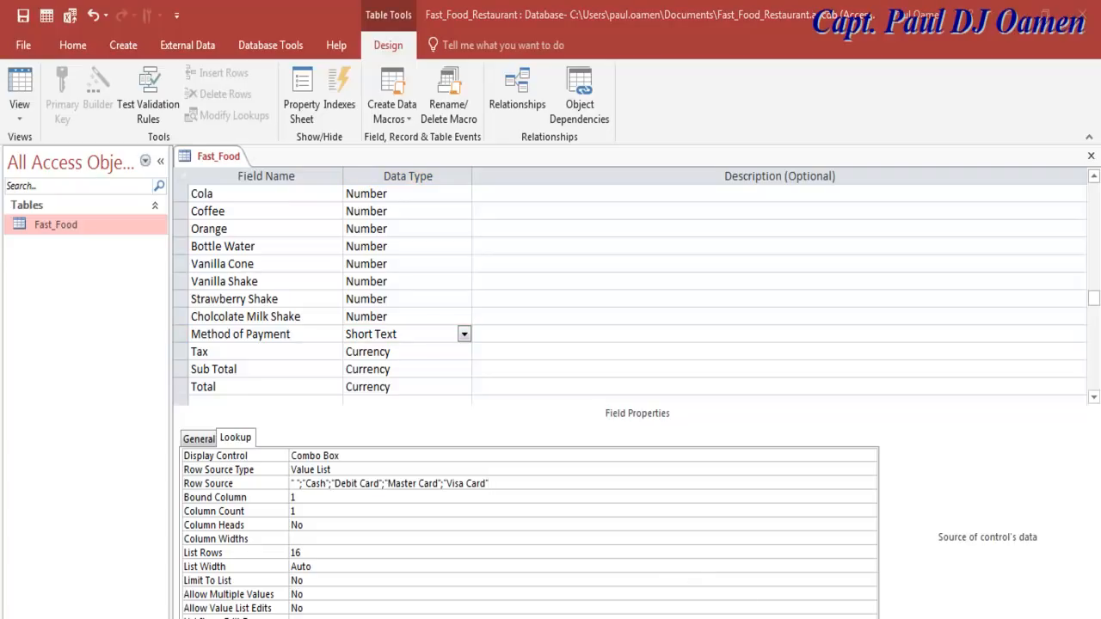
Step: Save the Fast_Food table design and close the table
{"action": "left_click", "coordinate": [23, 16]}
{"action": "left_click", "coordinate": [23, 16]}
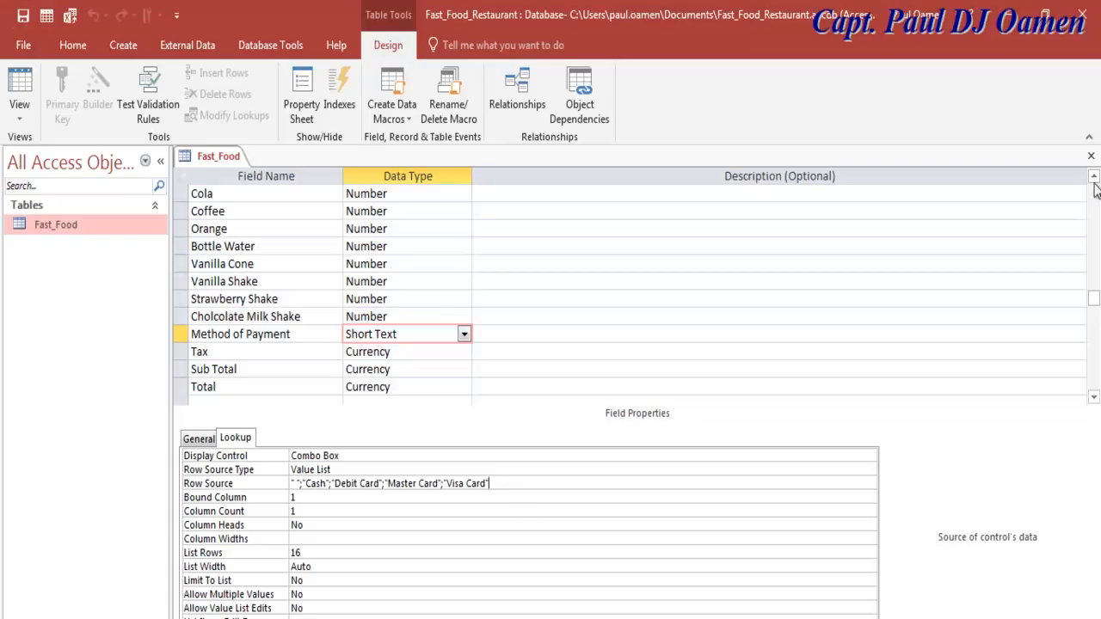
{"action": "left_click", "coordinate": [1091, 156]}
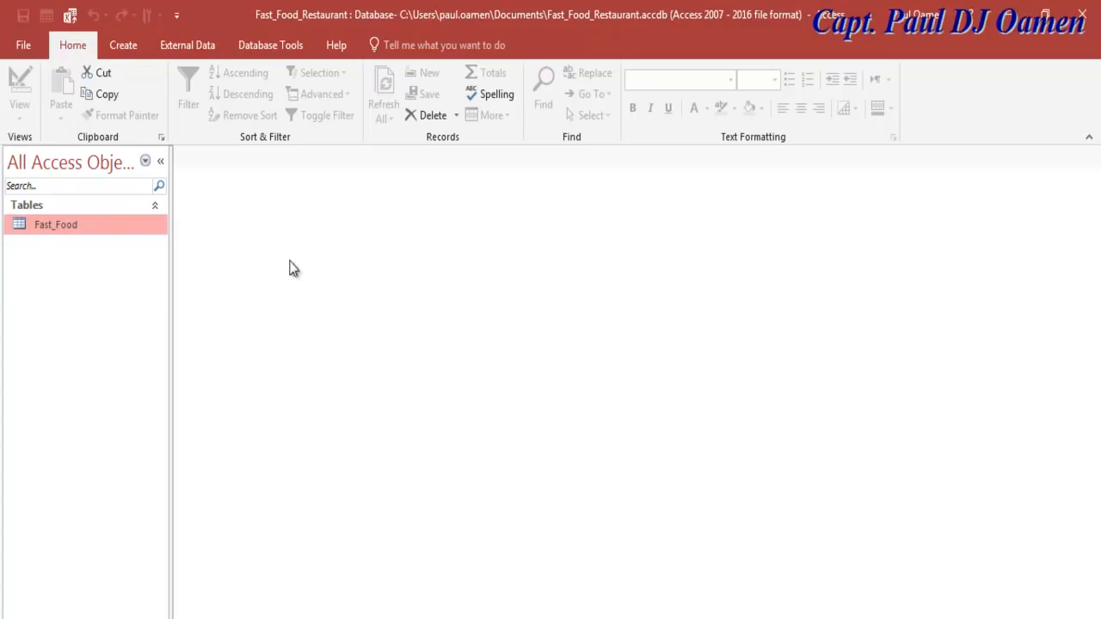
Step: Start a form with the Form Wizard based on the Fast_Food table and include all of its fields
{"action": "left_click", "coordinate": [124, 48]}
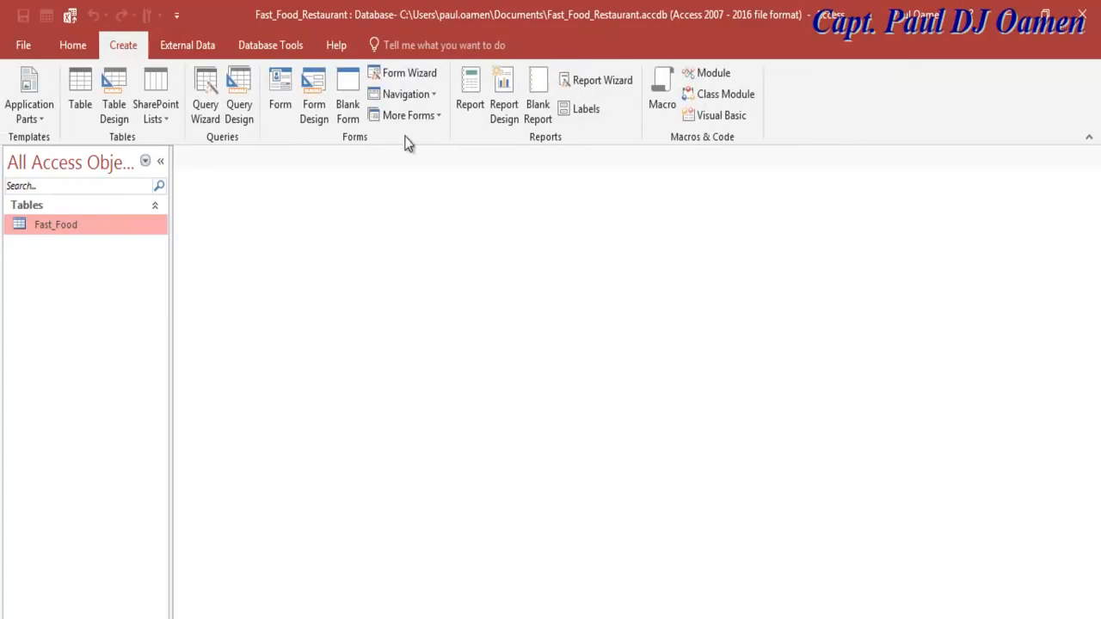
{"action": "left_click", "coordinate": [397, 76]}
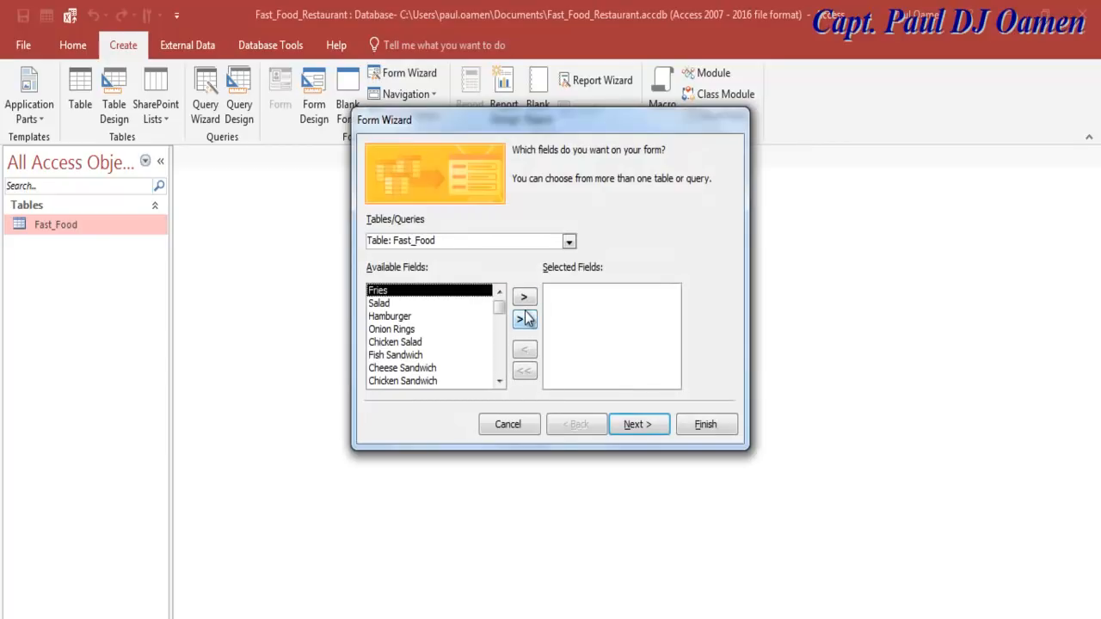
{"action": "left_click_drag", "start_coordinate": [447, 127], "coordinate": [451, 192]}
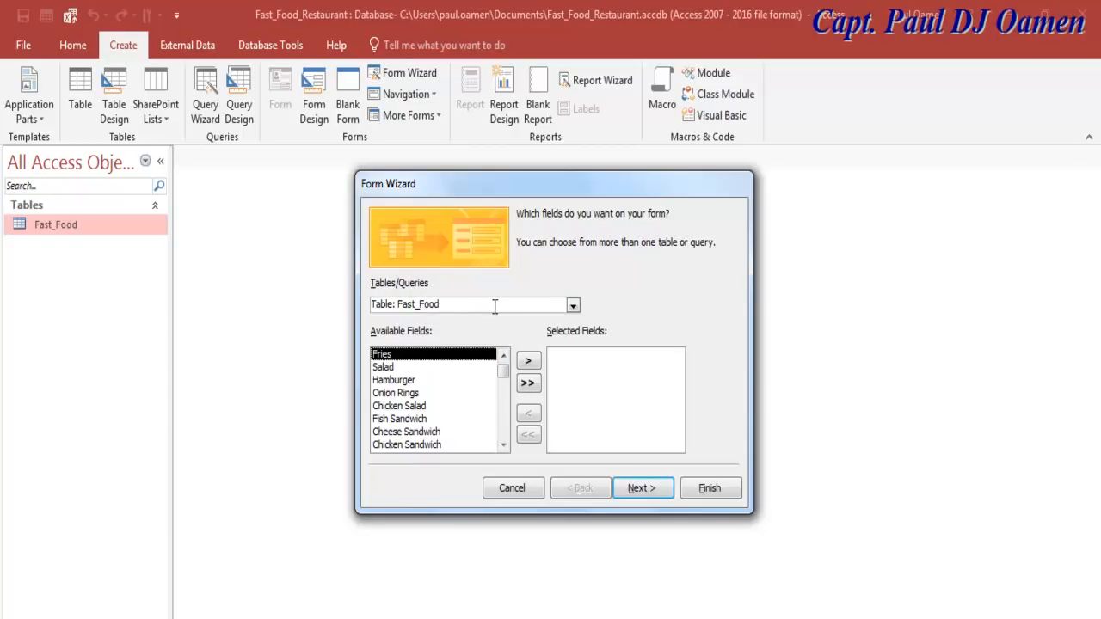
{"action": "left_click", "coordinate": [573, 304]}
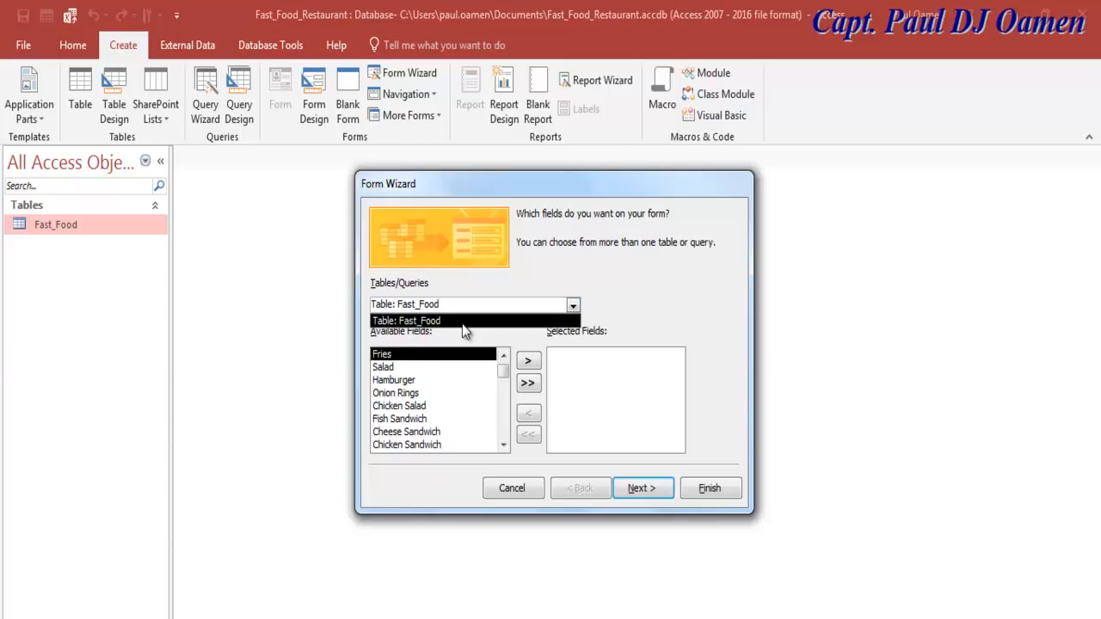
{"action": "left_click", "coordinate": [440, 322]}
{"action": "left_click", "coordinate": [449, 307]}
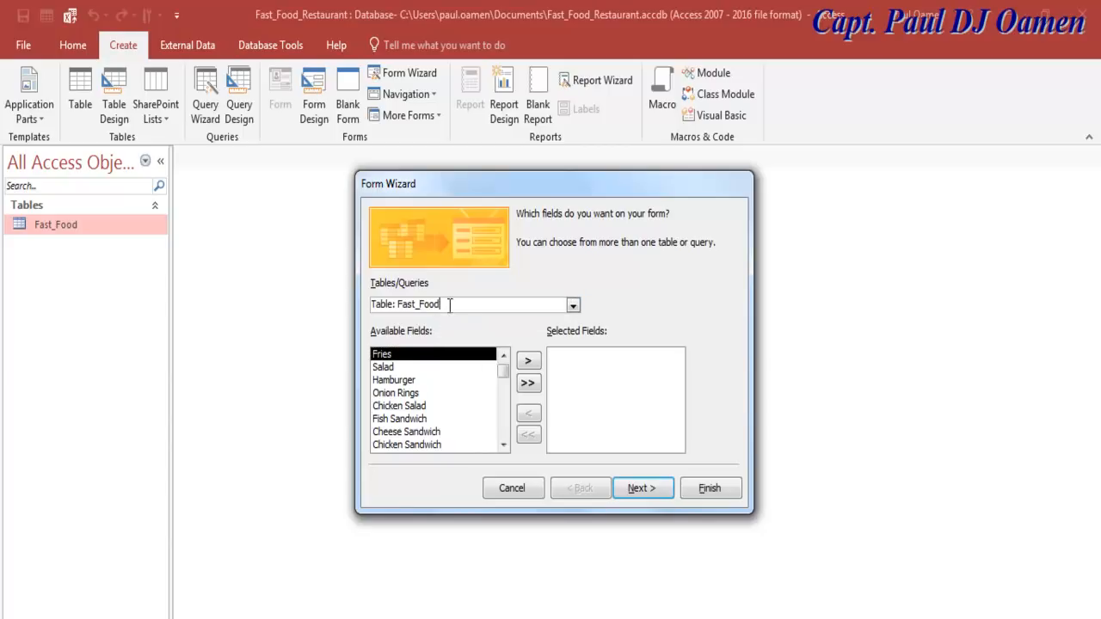
{"action": "left_click", "coordinate": [528, 383]}
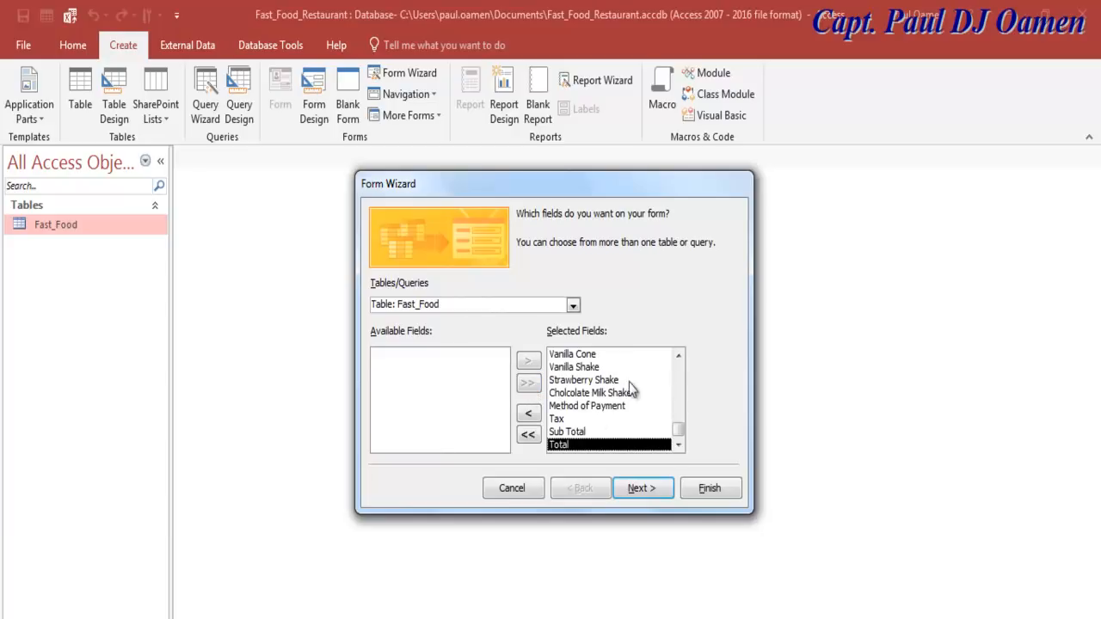
Step: Finish the form with a Columnar layout and the title Fast_Food, opening it to view or enter information
{"action": "left_click", "coordinate": [647, 488]}
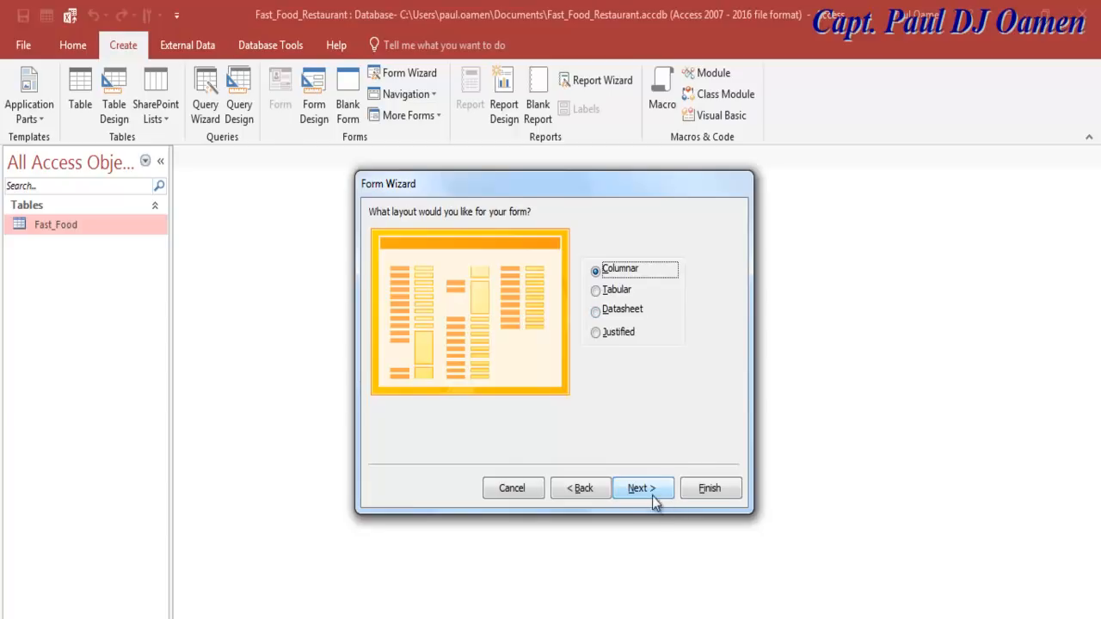
{"action": "left_click", "coordinate": [645, 491]}
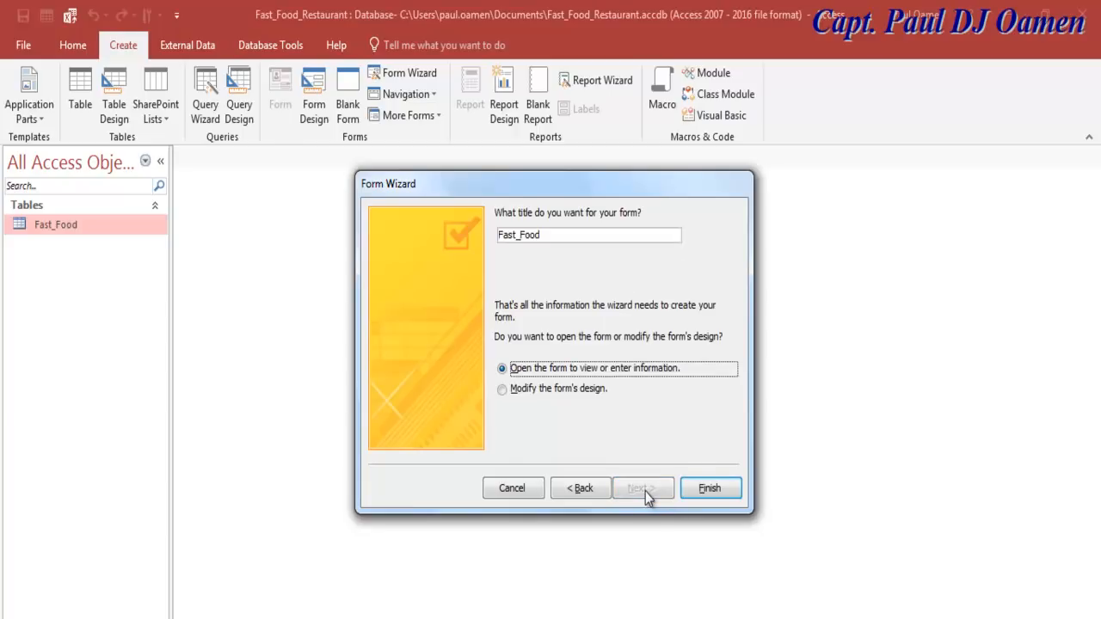
{"action": "left_click", "coordinate": [708, 487]}
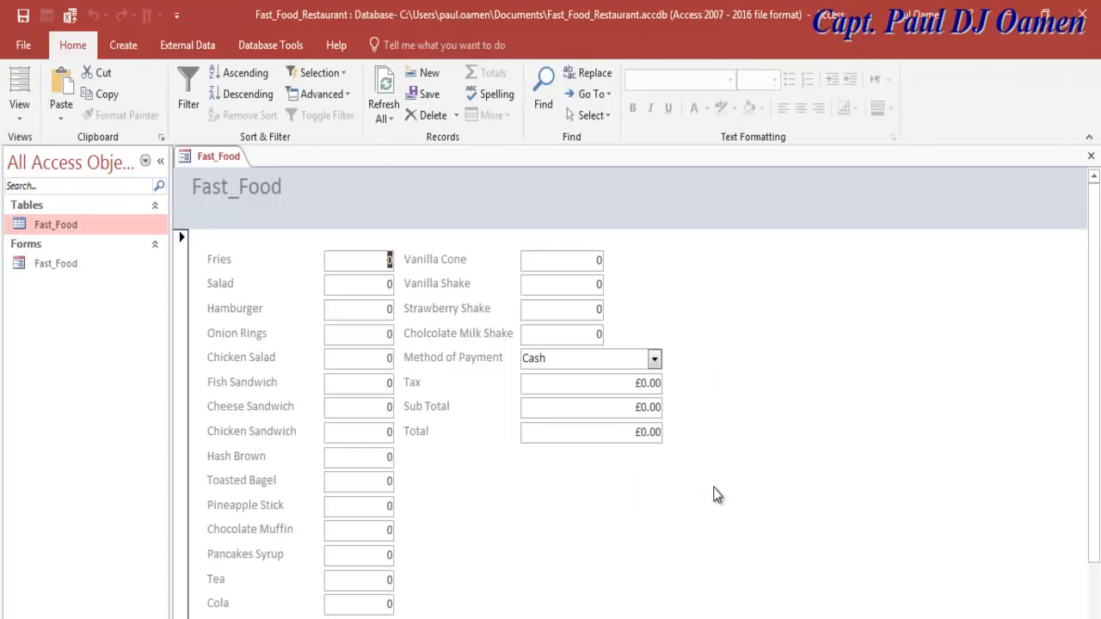
Step: Test the Method of Payment choices on the form by picking the blank entry, Debit Card and finally Master Card
{"action": "left_click", "coordinate": [656, 363]}
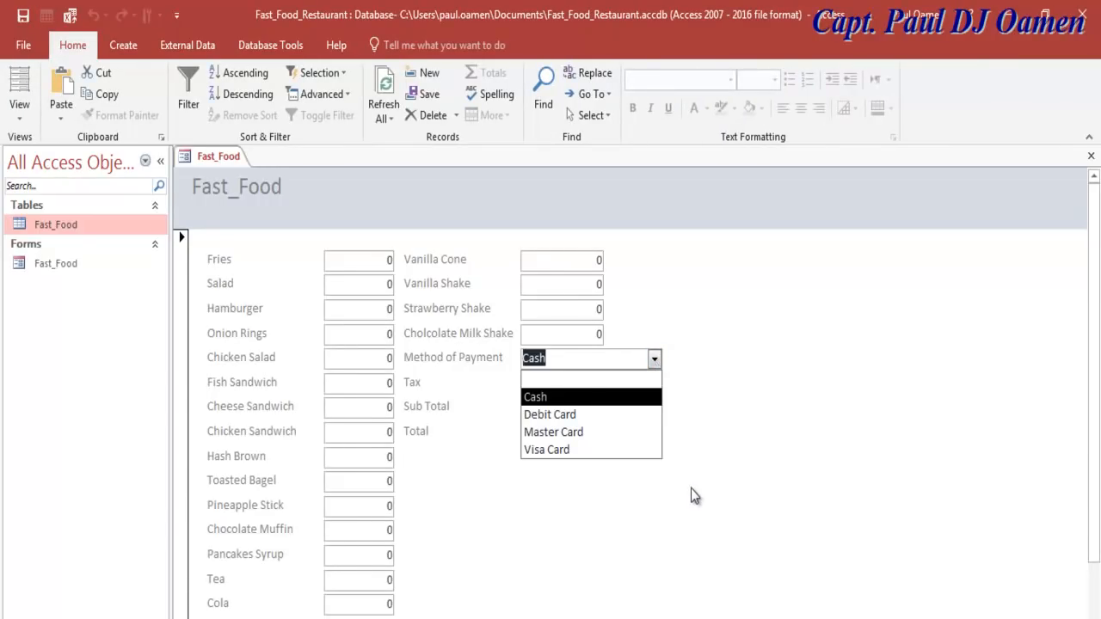
{"action": "left_click", "coordinate": [575, 384]}
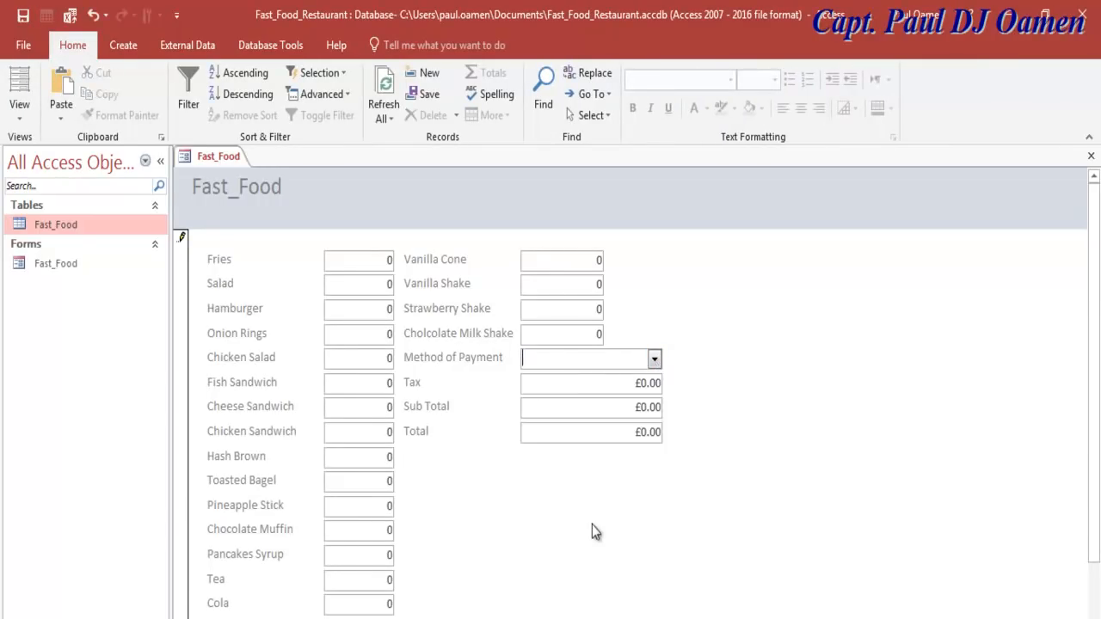
{"action": "left_click", "coordinate": [655, 361]}
{"action": "left_click", "coordinate": [641, 414]}
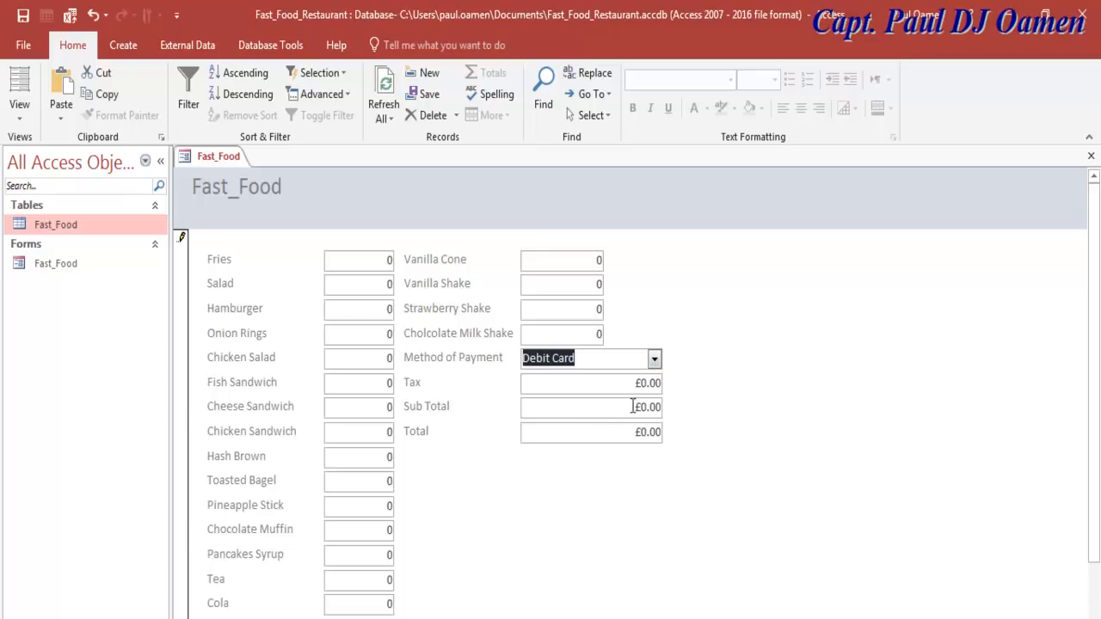
{"action": "left_click", "coordinate": [656, 365]}
{"action": "left_click", "coordinate": [593, 432]}
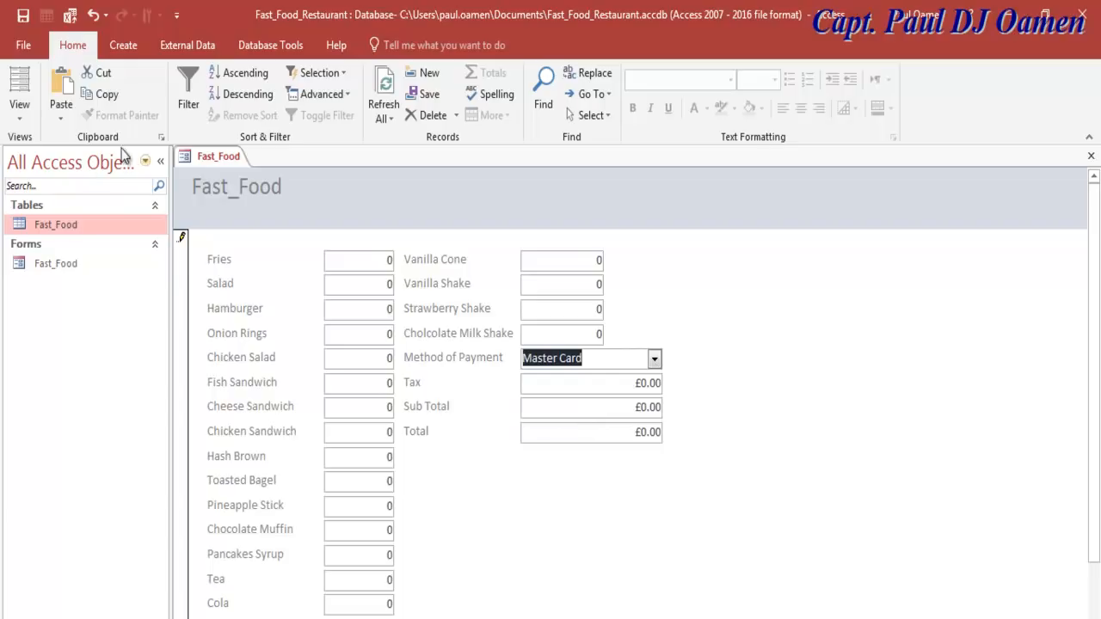
Step: Collapse the Navigation Pane and switch the Fast_Food form to Design View
{"action": "left_click", "coordinate": [161, 163]}
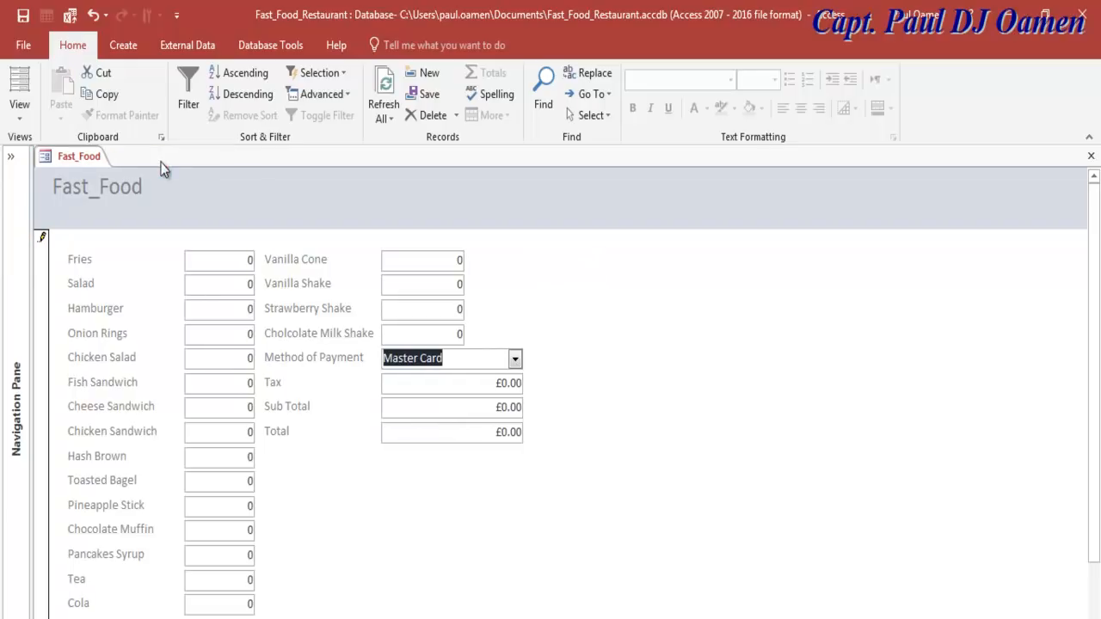
{"action": "right_click", "coordinate": [223, 195]}
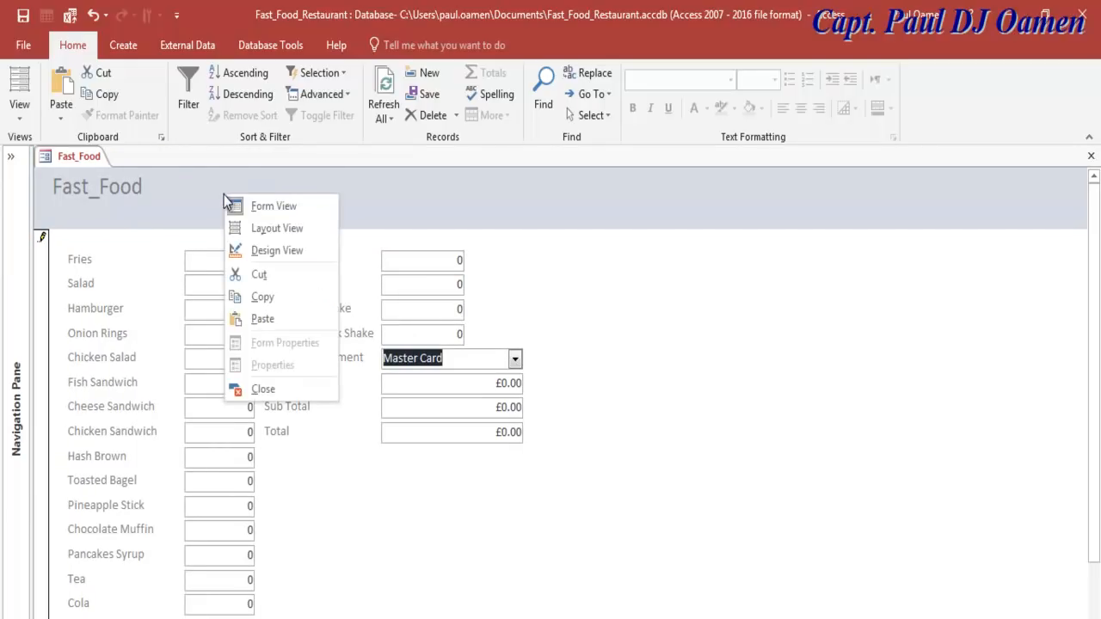
{"action": "left_click", "coordinate": [361, 316]}
{"action": "right_click", "coordinate": [43, 157]}
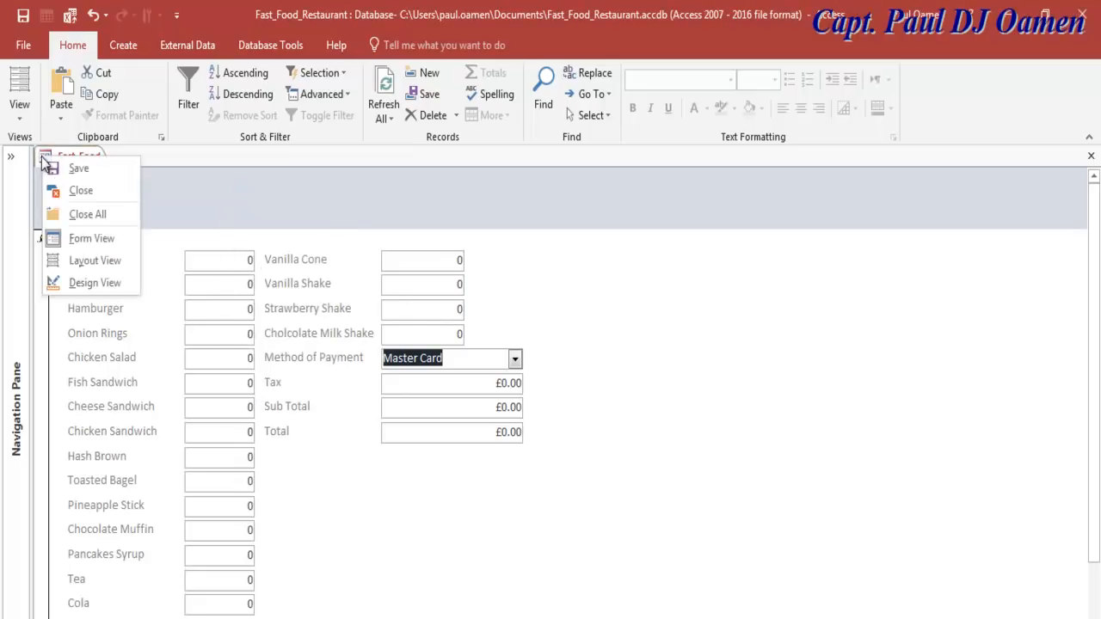
{"action": "left_click", "coordinate": [93, 283]}
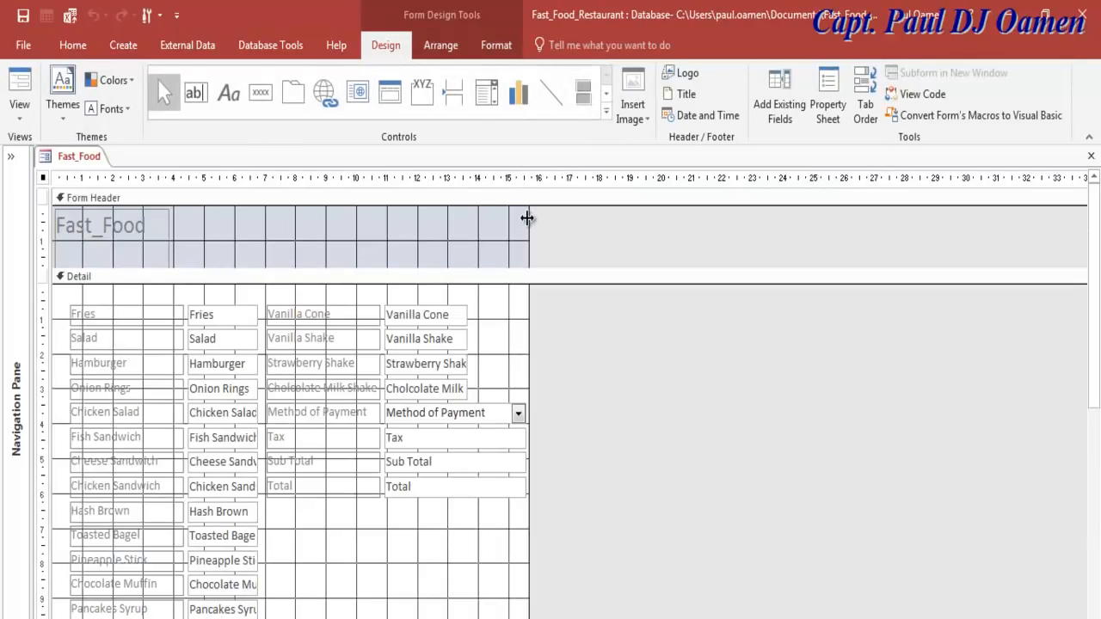
Step: Widen the form to about 33.5 cm and move the header title label slightly inward from the header's corner
{"action": "left_click_drag", "start_coordinate": [528, 216], "coordinate": [812, 214]}
{"action": "left_click_drag", "start_coordinate": [1046, 217], "coordinate": [1075, 217]}
{"action": "left_click", "coordinate": [130, 228]}
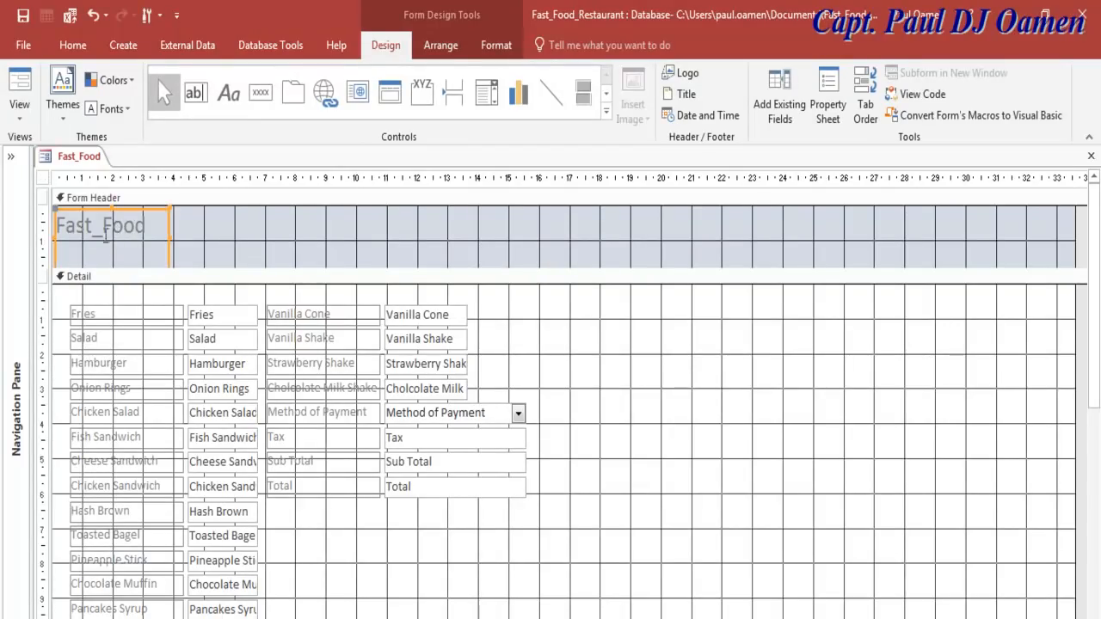
{"action": "left_click_drag", "start_coordinate": [112, 209], "coordinate": [61, 217]}
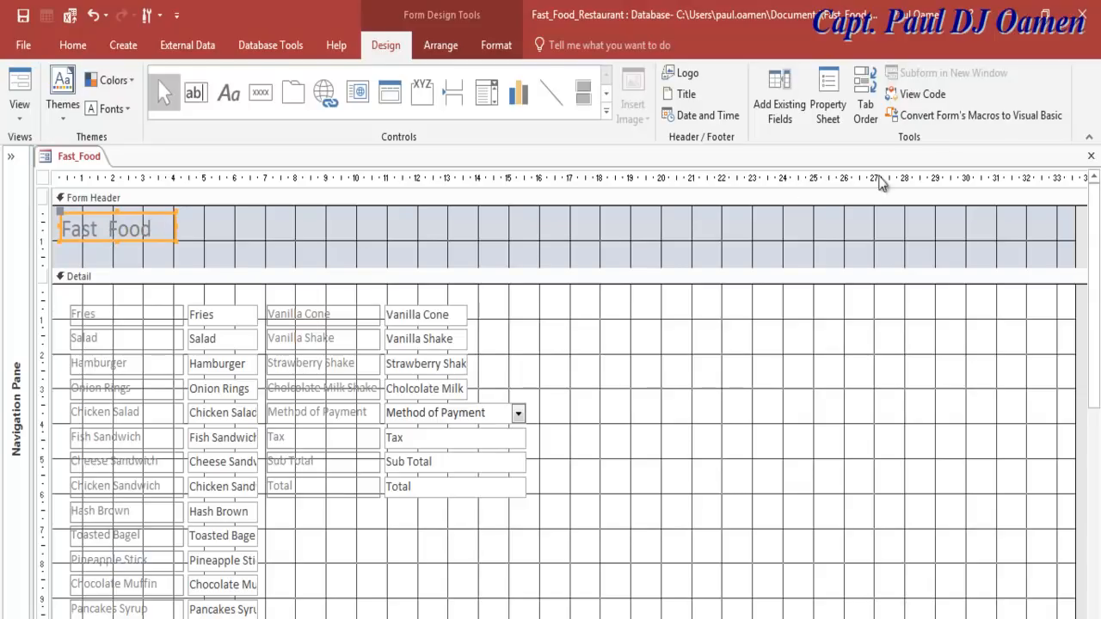
Step: Change the header title's caption to Fast Food Restaurant and widen its label to about 16.9 cm
{"action": "left_click", "coordinate": [836, 97]}
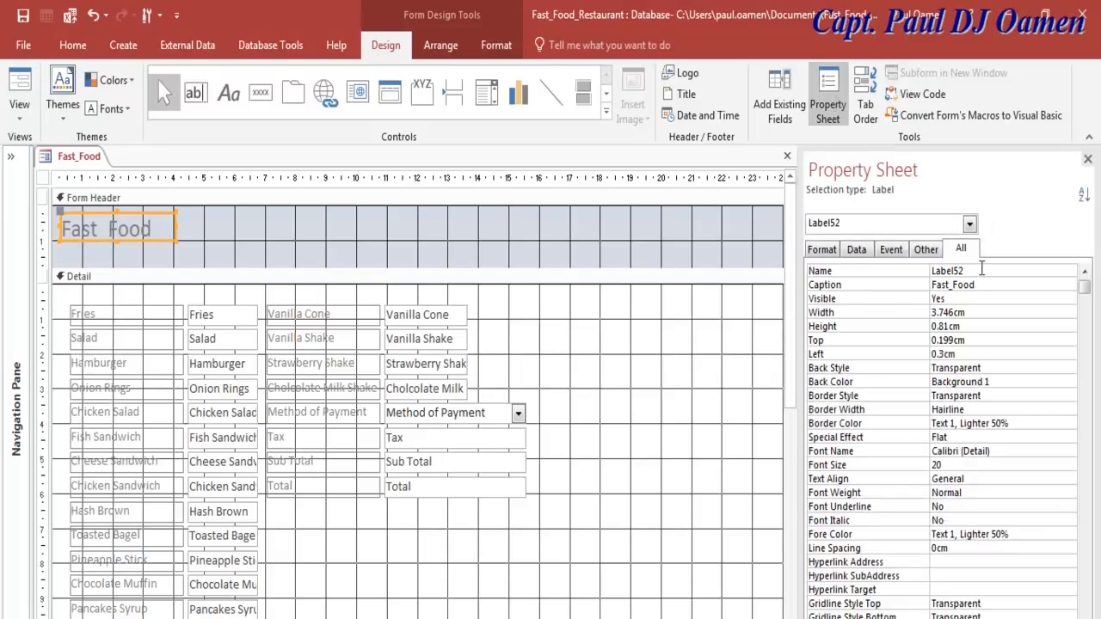
{"action": "left_click", "coordinate": [953, 287]}
{"action": "key", "text": "BackSpace"}
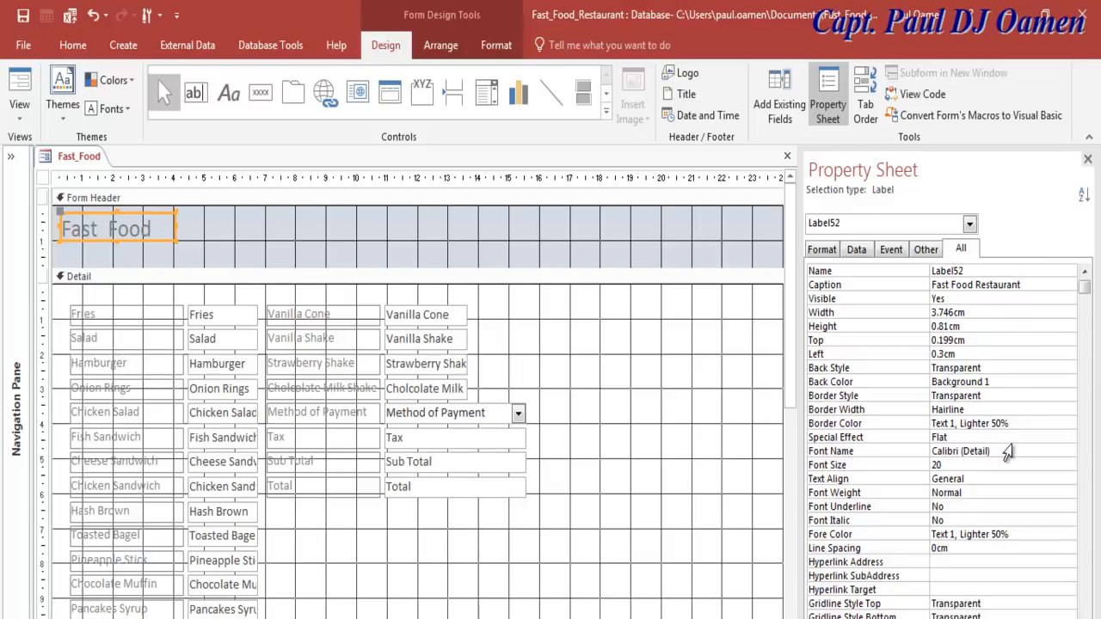
{"action": "left_click", "coordinate": [1041, 382]}
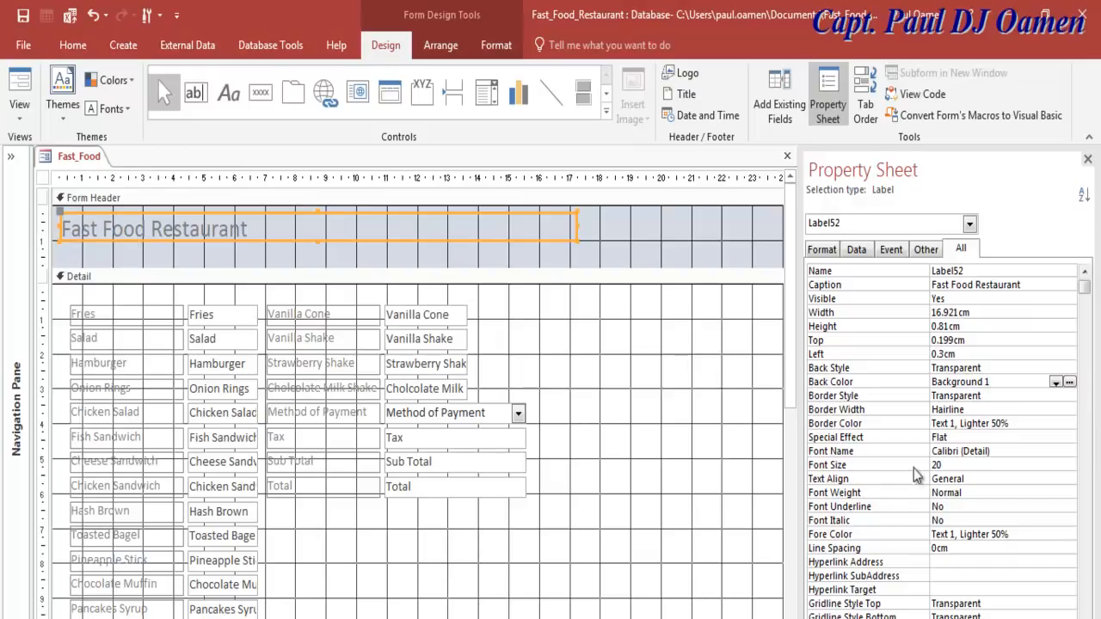
Step: Try font sizes 48 and 36 on the header title, increase its label height to about 1.5 cm, and settle on 48
{"action": "left_click", "coordinate": [968, 465]}
{"action": "left_click", "coordinate": [1070, 465]}
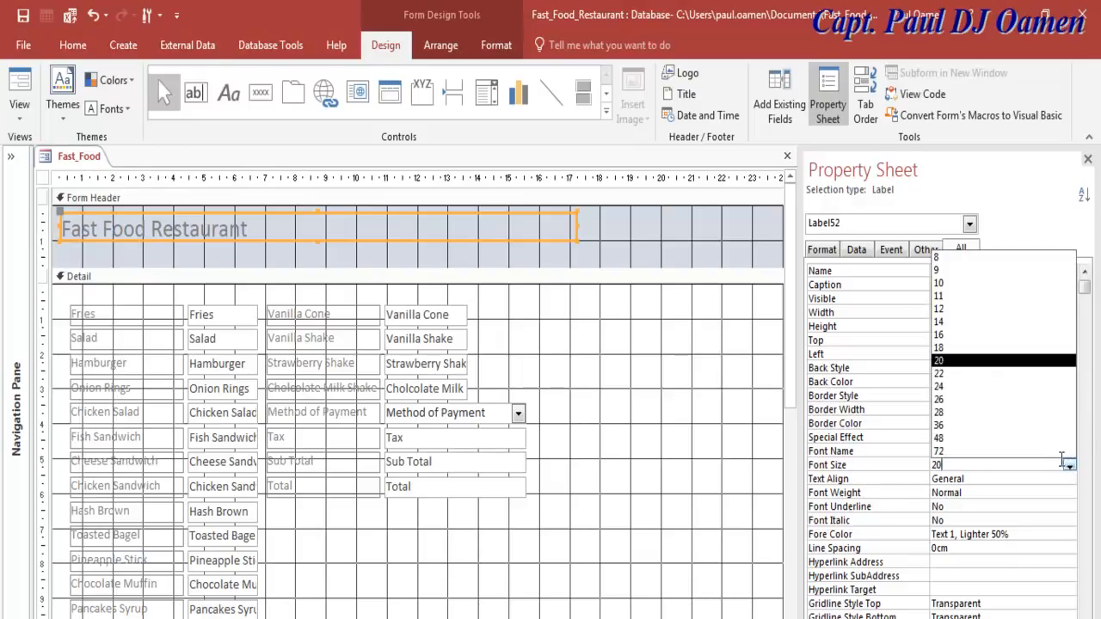
{"action": "left_click", "coordinate": [964, 440]}
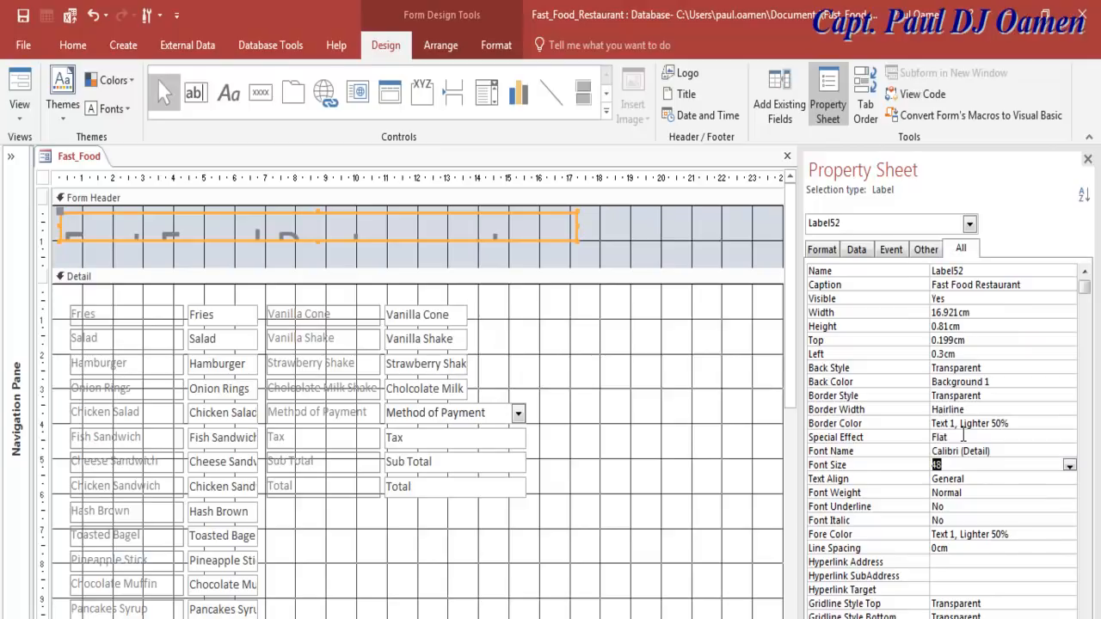
{"action": "left_click", "coordinate": [1069, 465]}
{"action": "left_click", "coordinate": [955, 426]}
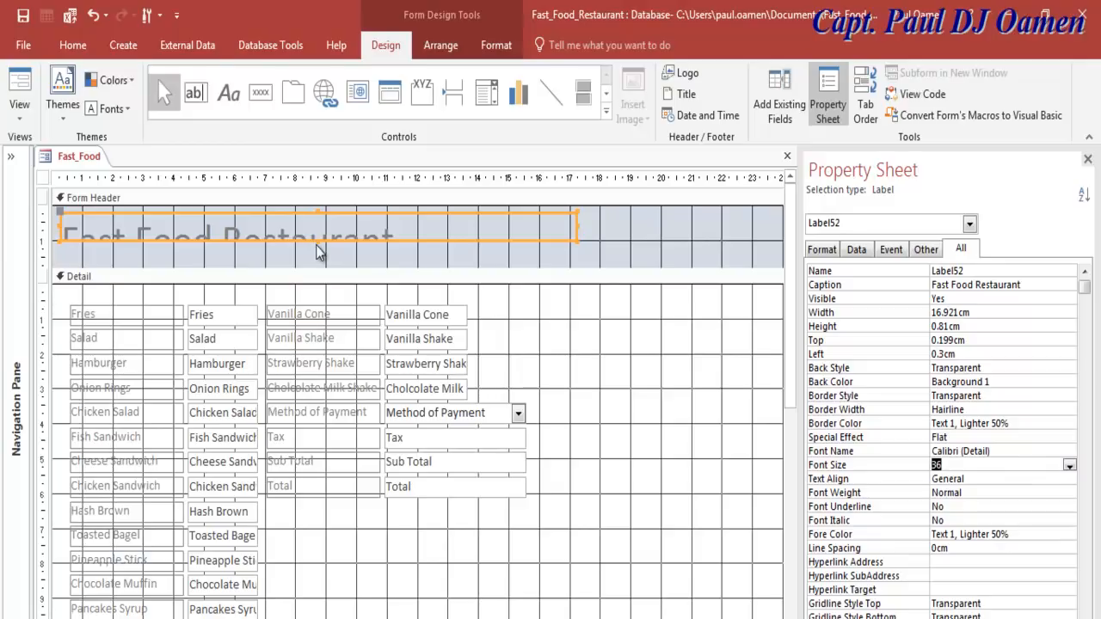
{"action": "left_click_drag", "start_coordinate": [317, 240], "coordinate": [315, 264]}
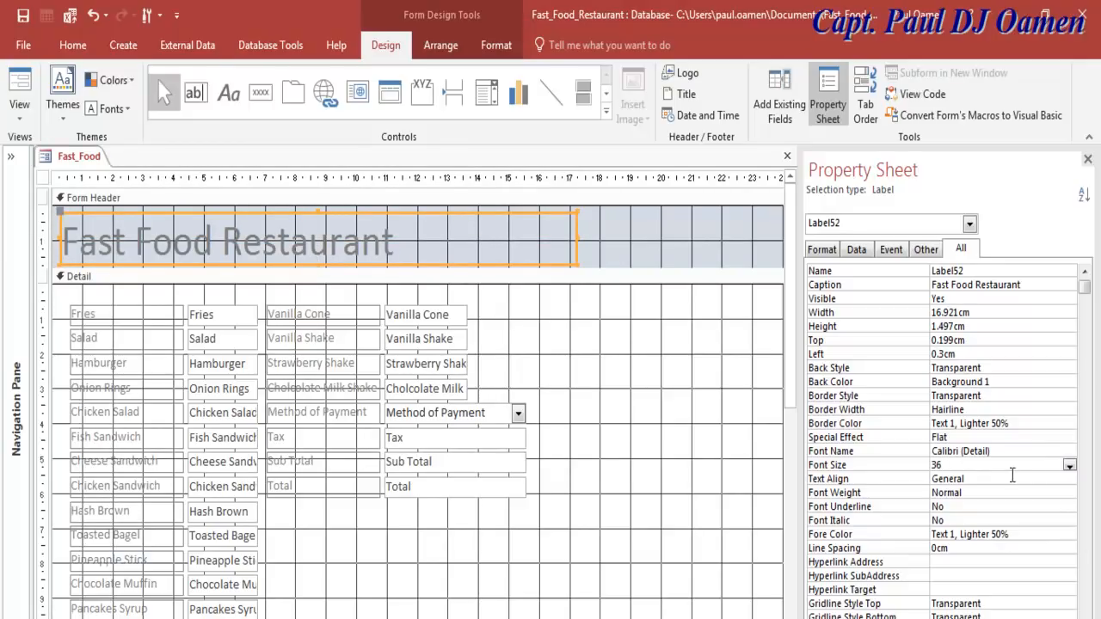
{"action": "left_click", "coordinate": [1069, 465]}
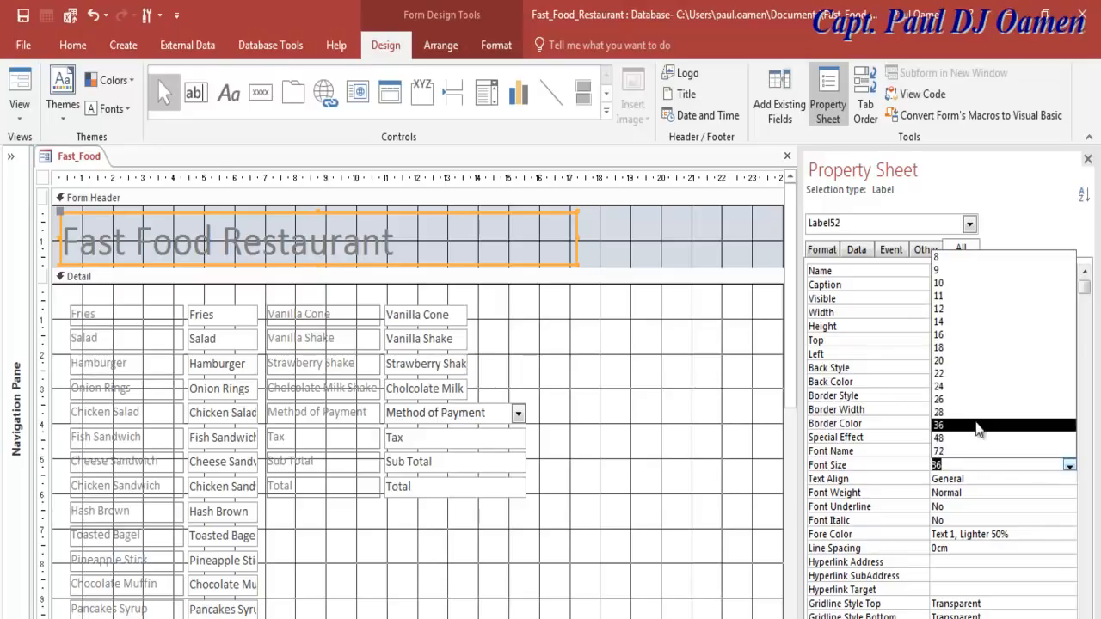
{"action": "left_click", "coordinate": [986, 438]}
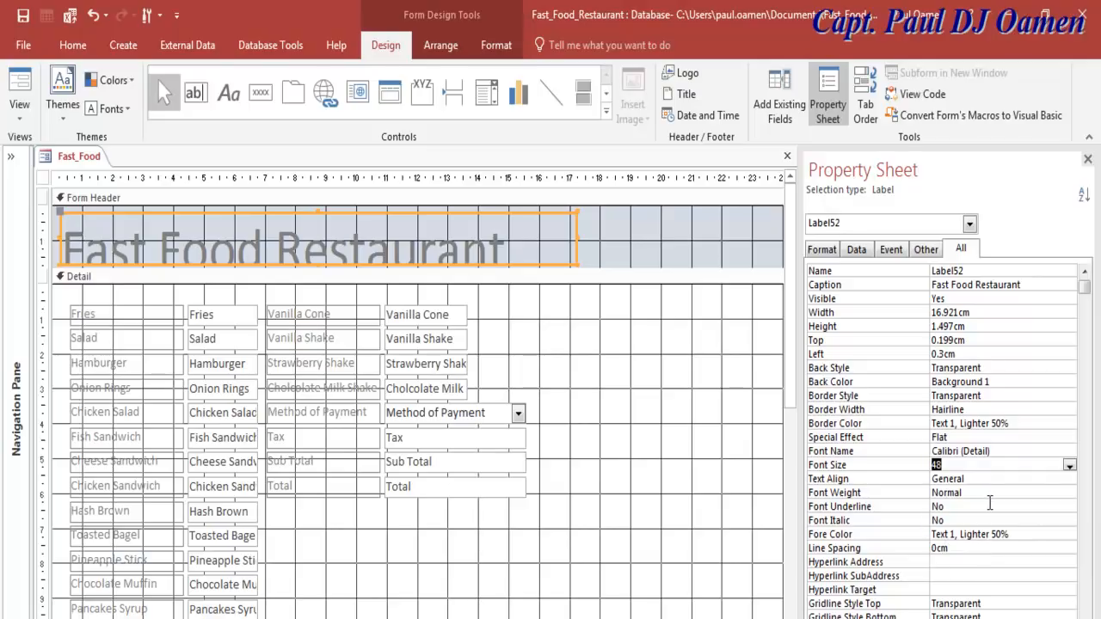
Step: Set the header title's fore color to Text 1, Lighter 5% and its font weight to Bold
{"action": "left_click", "coordinate": [1049, 535]}
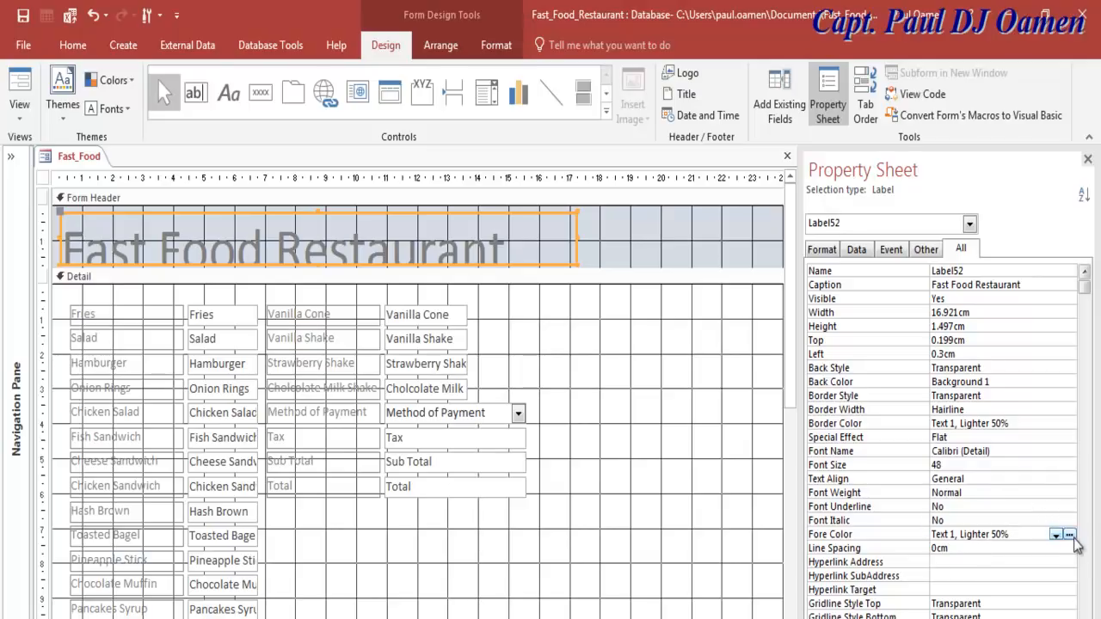
{"action": "left_click", "coordinate": [1056, 534]}
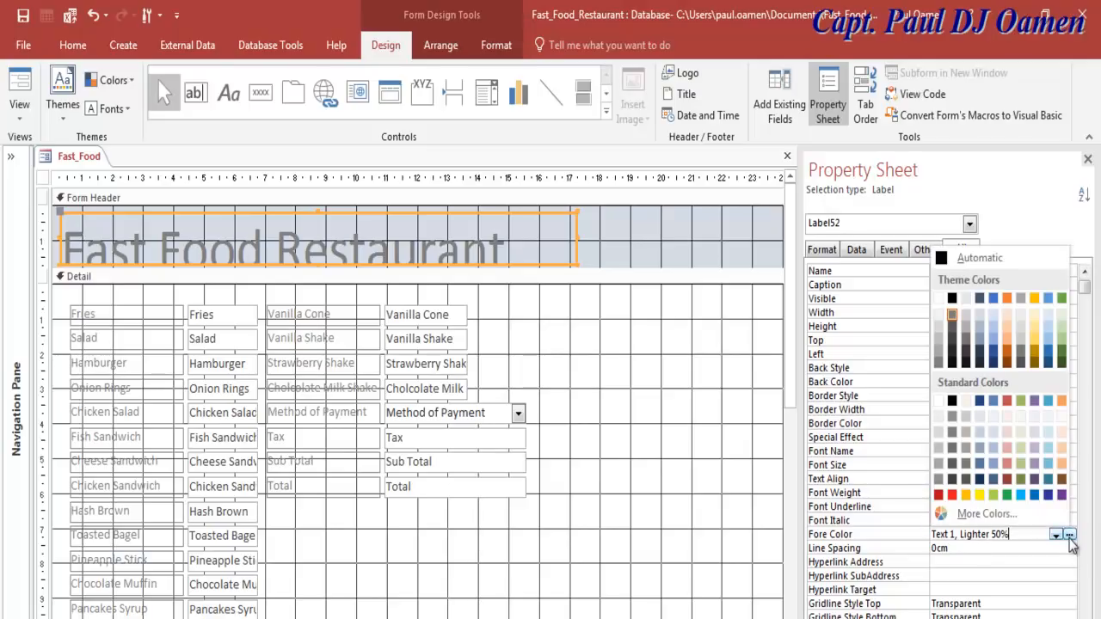
{"action": "left_click", "coordinate": [953, 363]}
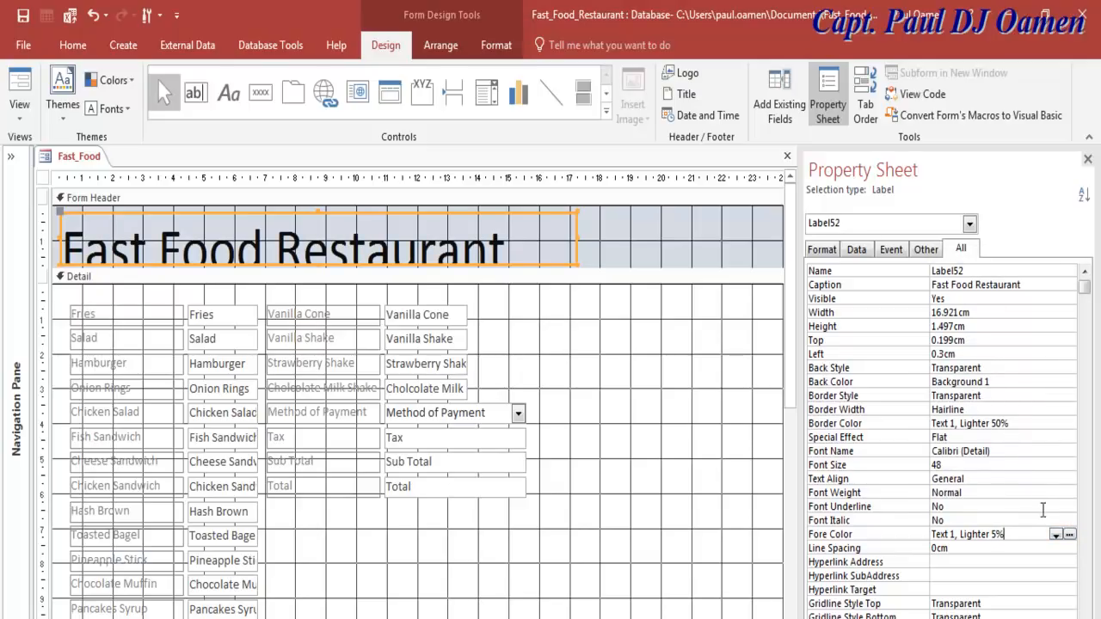
{"action": "left_click", "coordinate": [982, 491]}
{"action": "left_click", "coordinate": [1069, 494]}
{"action": "left_click", "coordinate": [961, 584]}
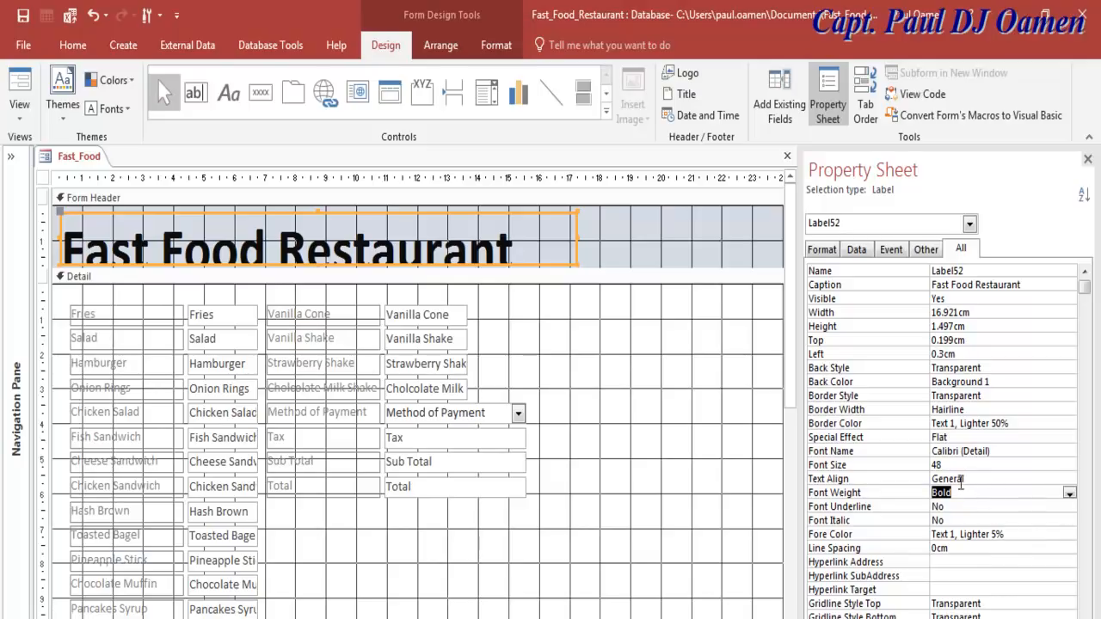
Step: Set the header title's font size to 60, enlarge its label to about 25.8 by 2.1 cm, and place it about 6.4 cm from the form's left edge
{"action": "left_click", "coordinate": [934, 465]}
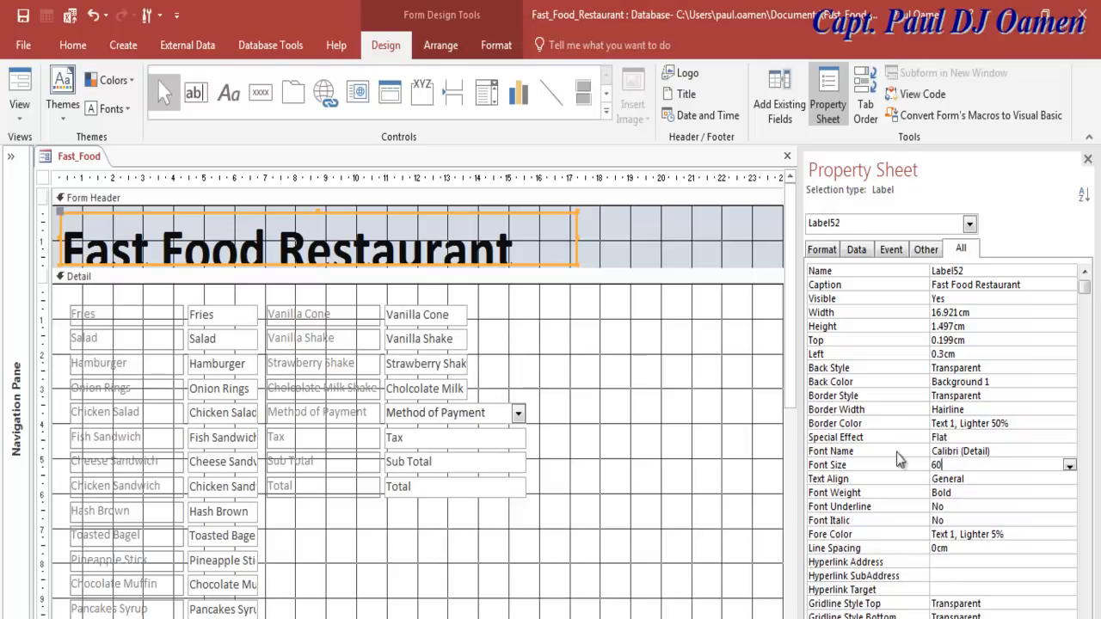
{"action": "left_click", "coordinate": [640, 236]}
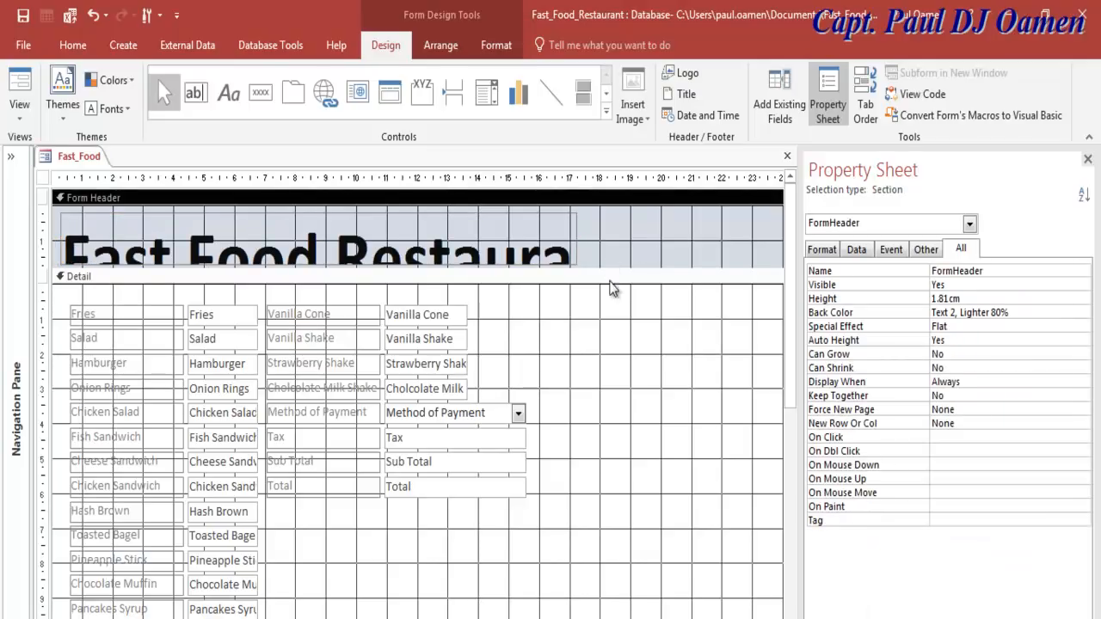
{"action": "left_click", "coordinate": [493, 234]}
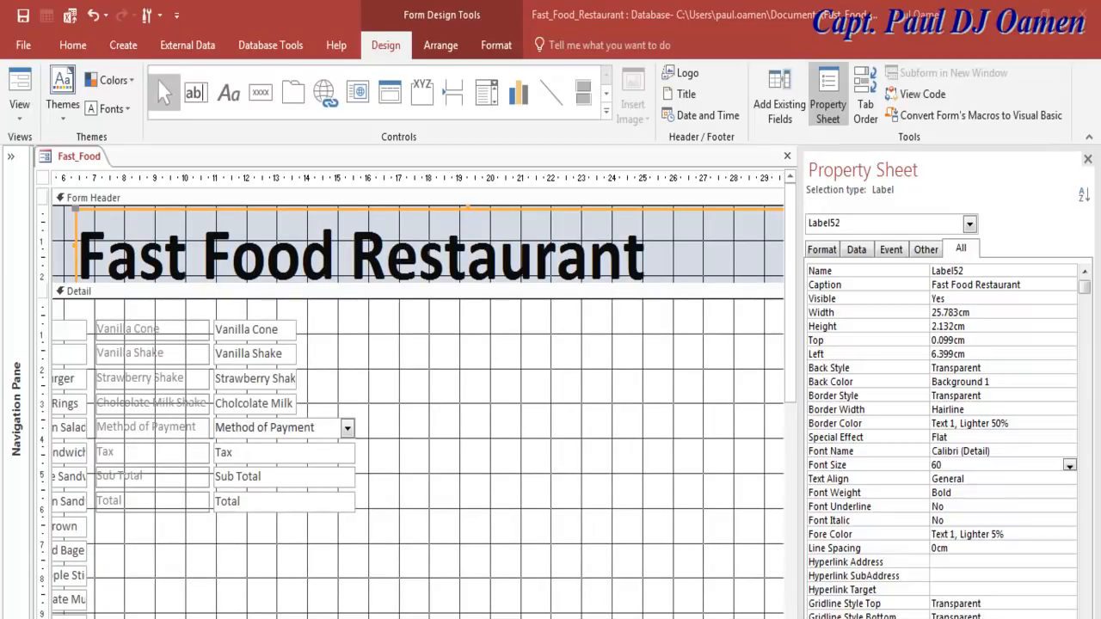
{"action": "left_click", "coordinate": [571, 446]}
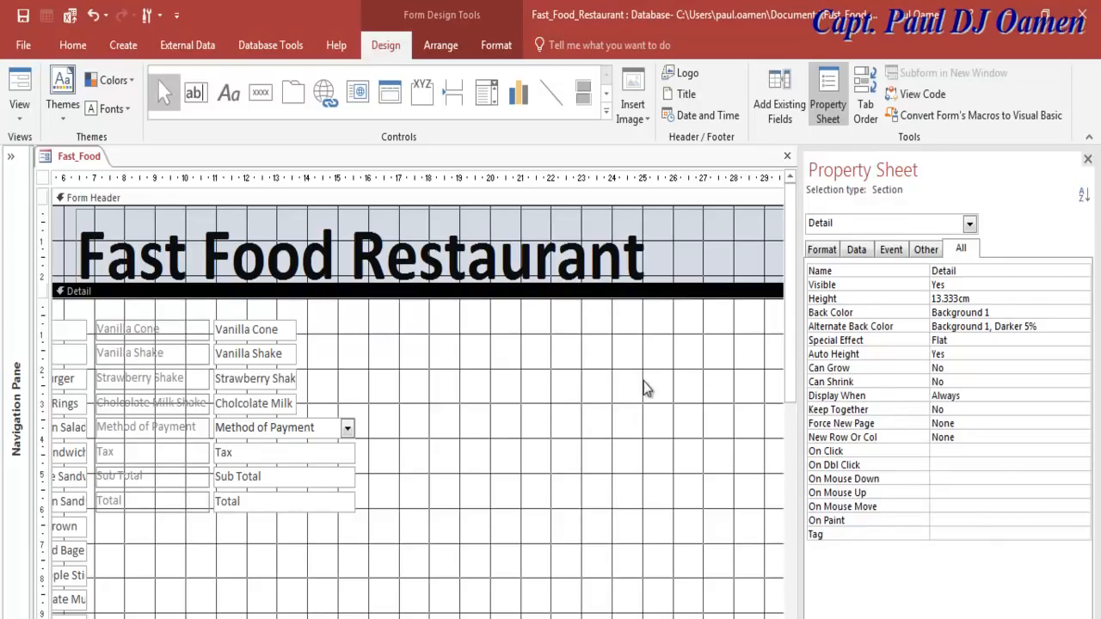
{"action": "left_click", "coordinate": [1042, 313]}
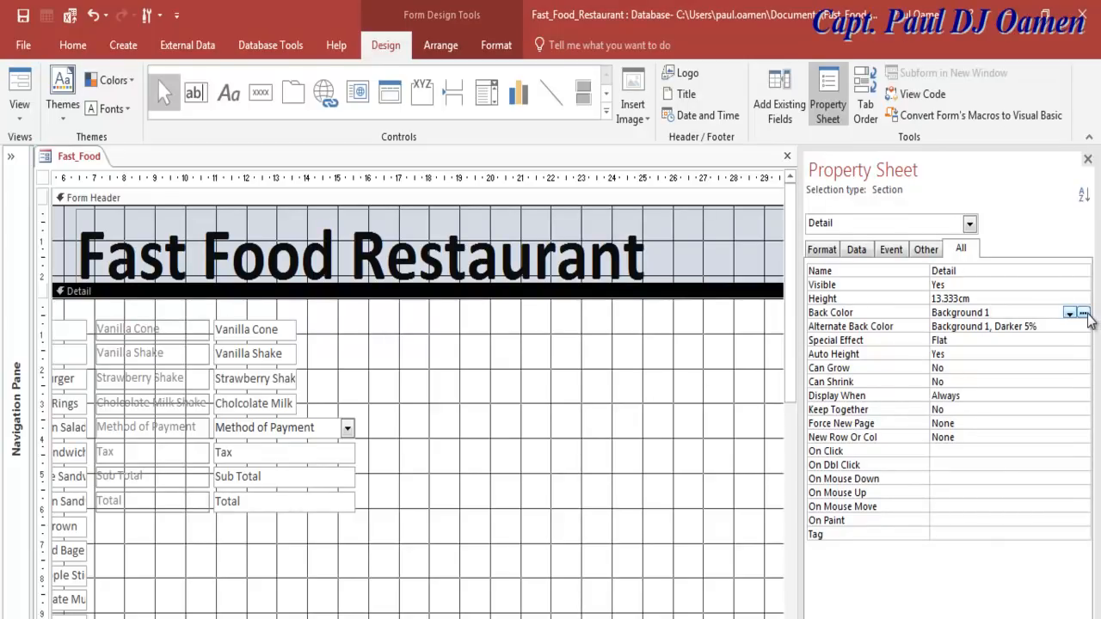
{"action": "left_click", "coordinate": [1083, 314]}
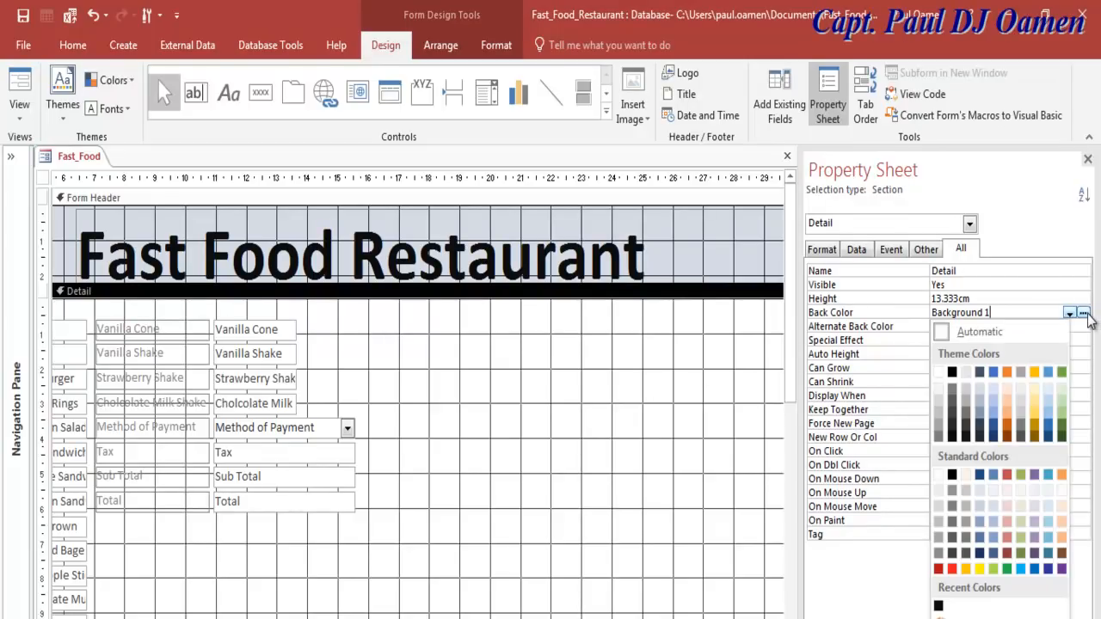
{"action": "left_click", "coordinate": [688, 222]}
{"action": "left_click", "coordinate": [689, 230]}
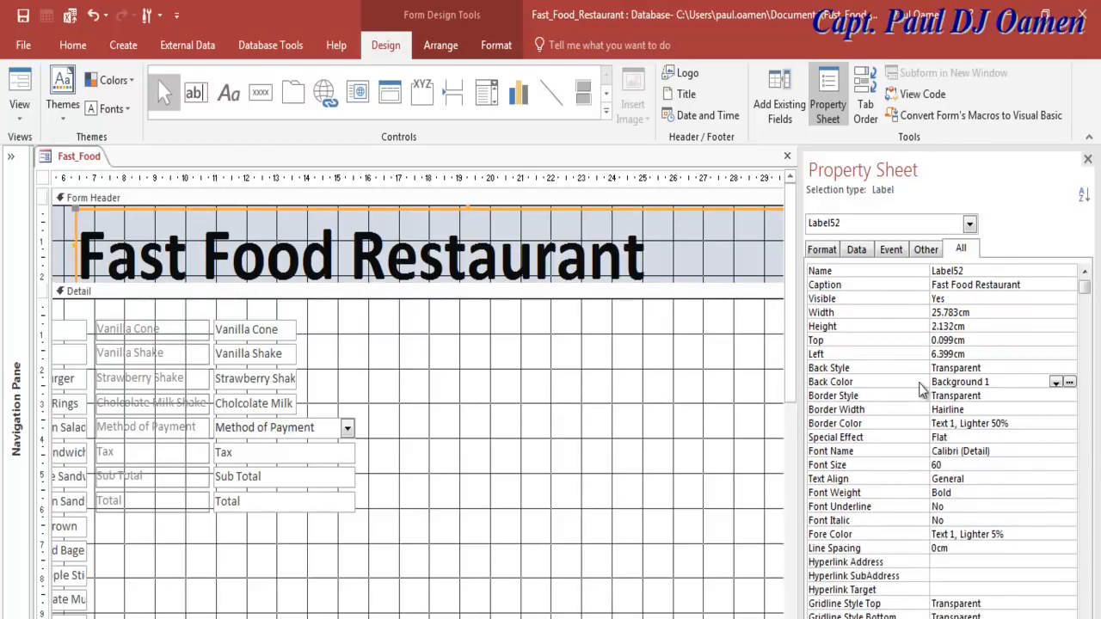
{"action": "left_click", "coordinate": [689, 250]}
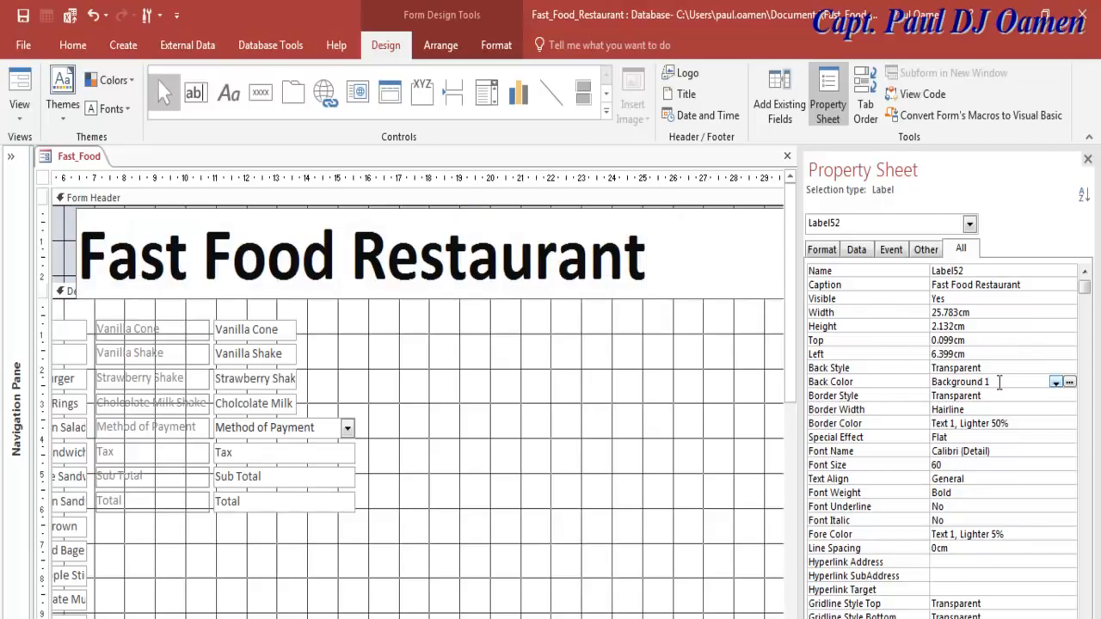
Step: Copy the form header's back color value, Text 2, Lighter 80%, and apply it as the Detail section's back color
{"action": "left_click", "coordinate": [63, 236]}
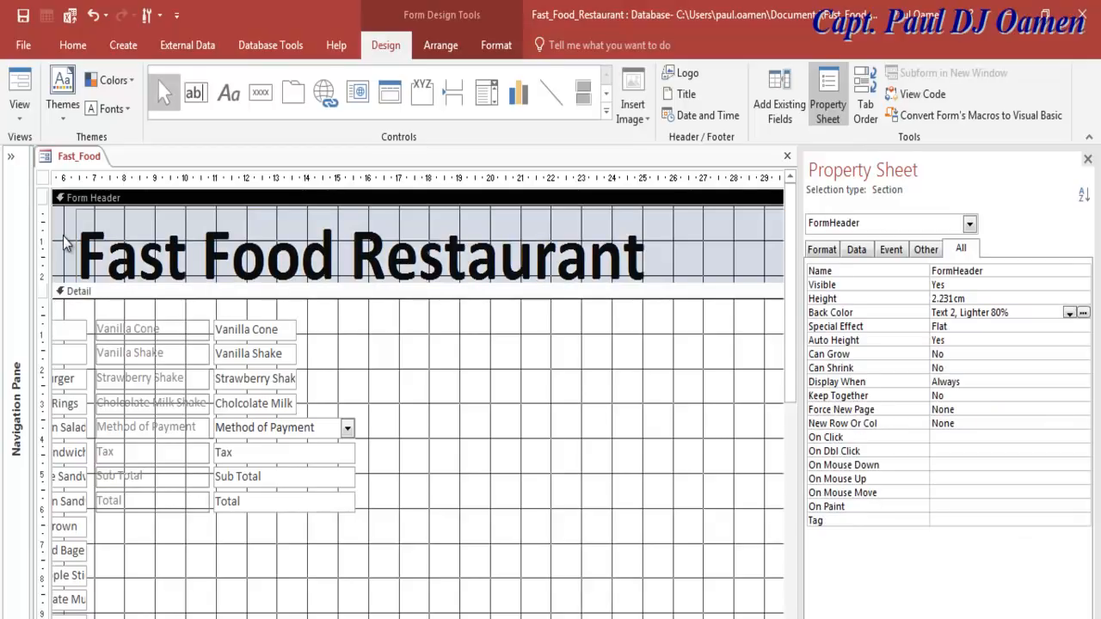
{"action": "left_click", "coordinate": [63, 236]}
{"action": "left_click_drag", "start_coordinate": [1015, 312], "coordinate": [925, 310]}
{"action": "key", "text": "ctrl+c"}
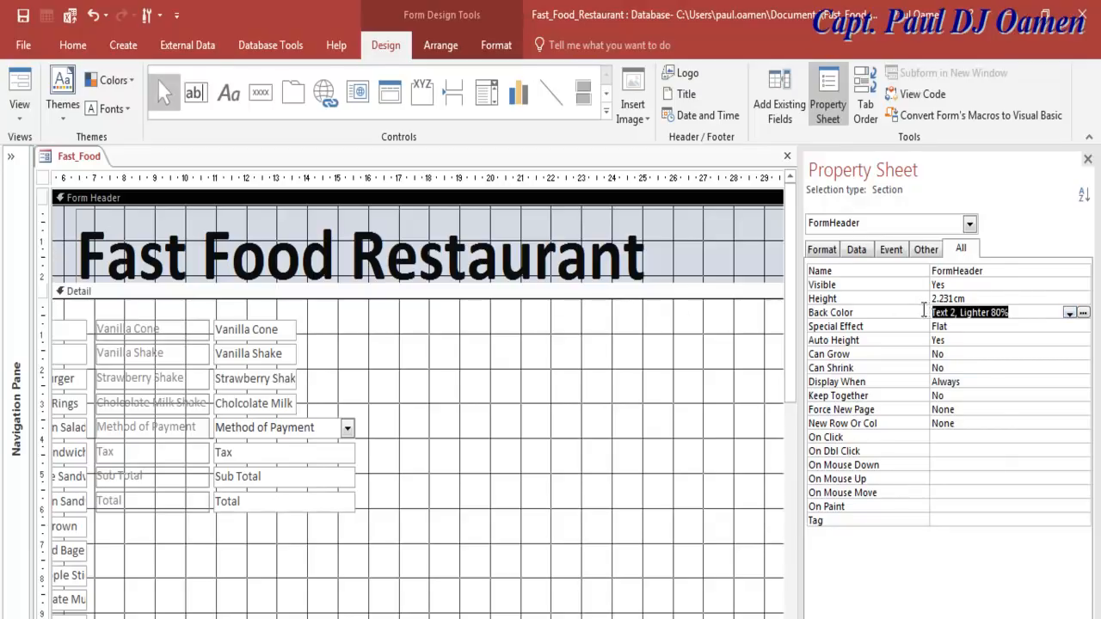
{"action": "left_click", "coordinate": [686, 467]}
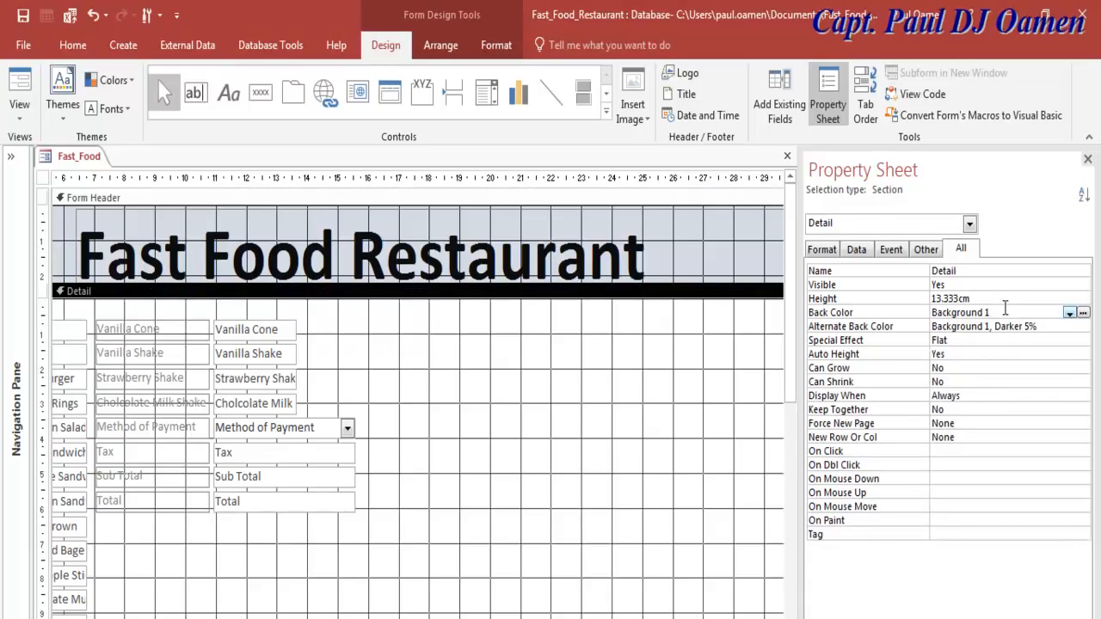
{"action": "left_click_drag", "start_coordinate": [1005, 308], "coordinate": [910, 313]}
{"action": "key", "text": "ctrl+v"}
{"action": "key", "text": "Return"}
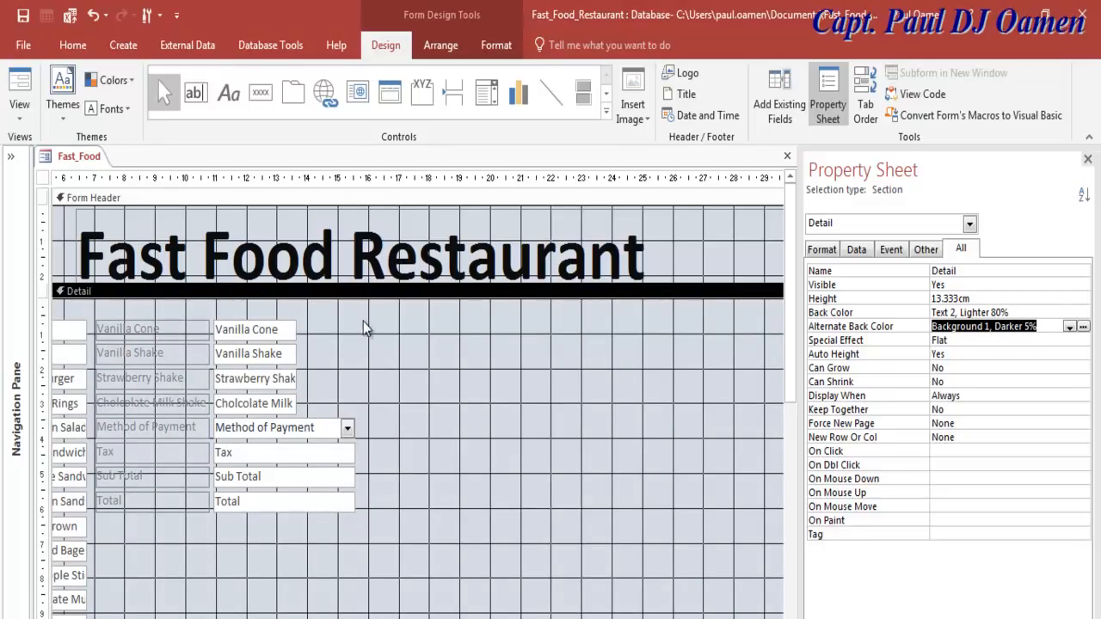
Step: Select all labels and fields in the Detail section and set their font size to 14
{"action": "scroll", "coordinate": [417, 456], "scroll_direction": "left", "scroll_amount": 3}
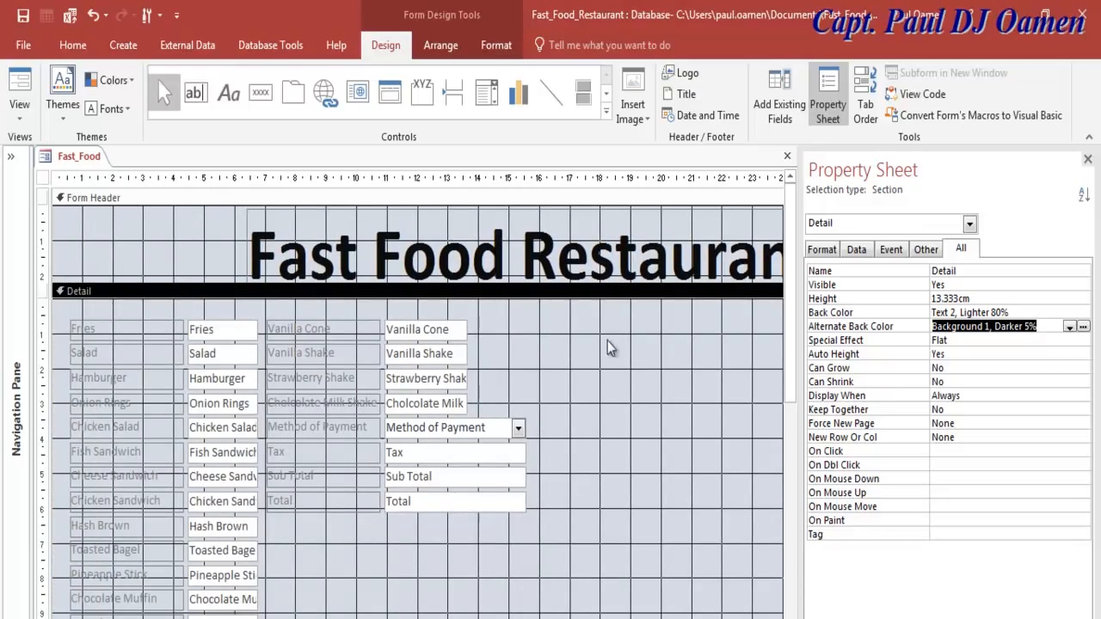
{"action": "left_click_drag", "start_coordinate": [607, 325], "coordinate": [59, 524]}
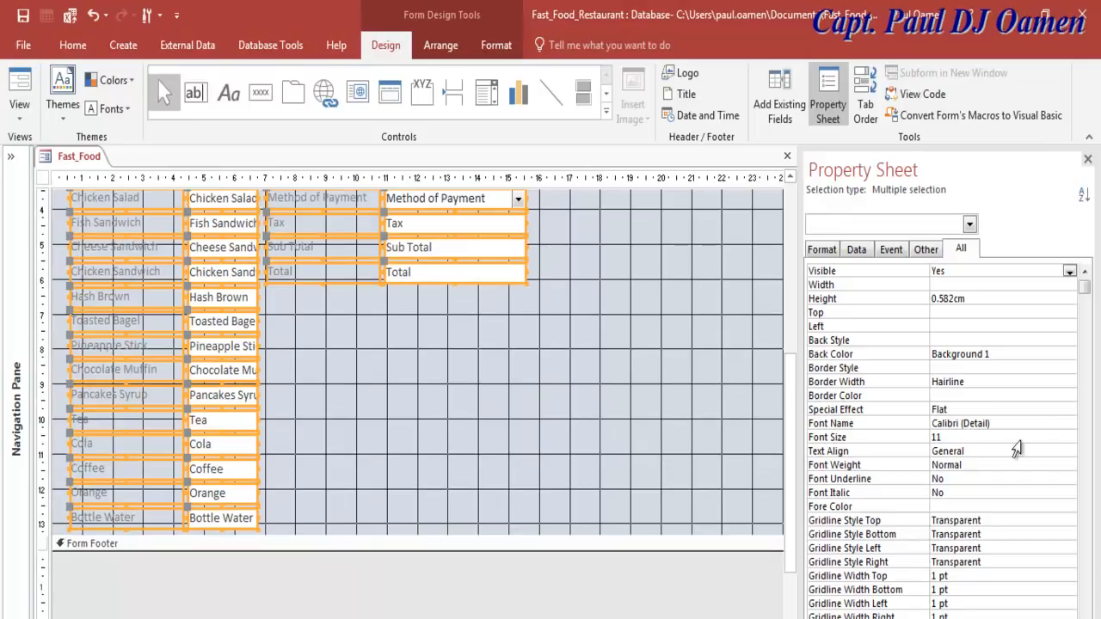
{"action": "left_click", "coordinate": [1035, 437]}
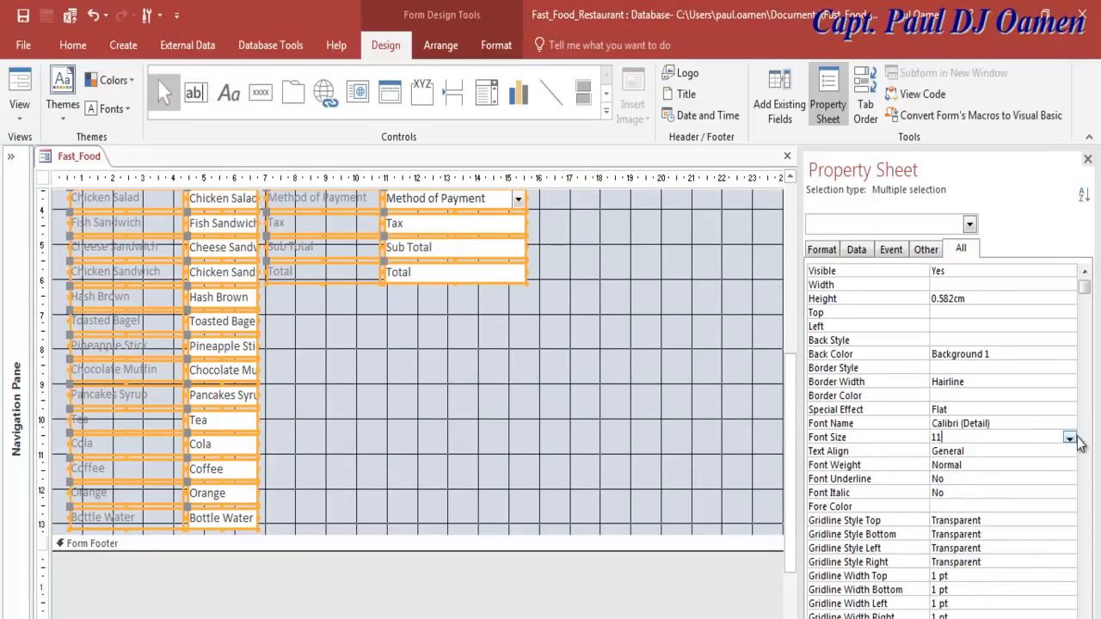
{"action": "left_click", "coordinate": [1070, 438]}
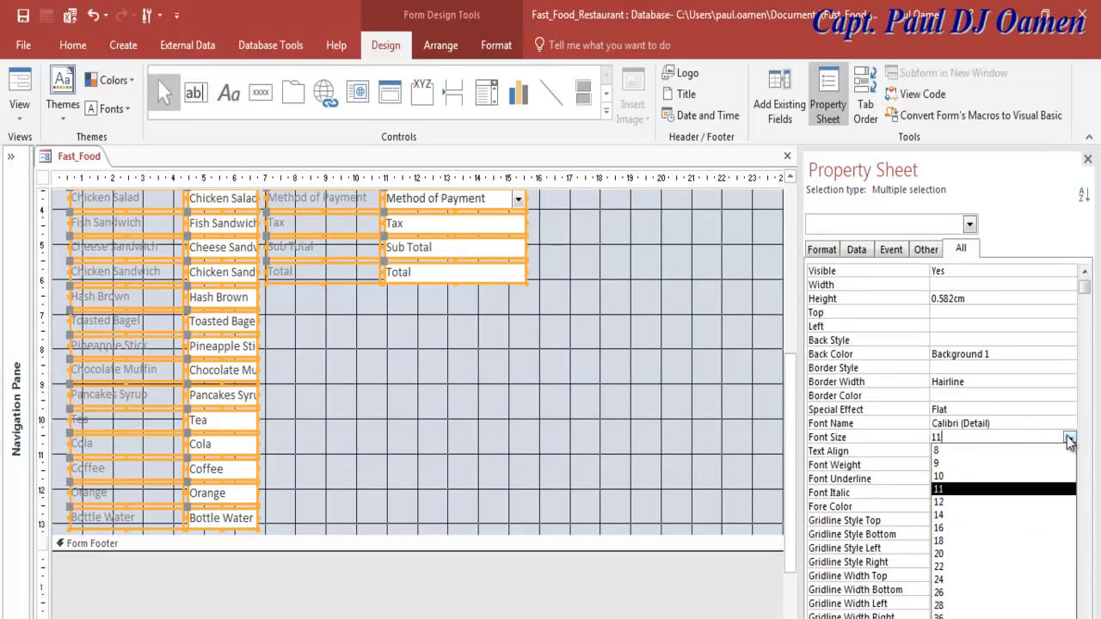
{"action": "left_click", "coordinate": [954, 515]}
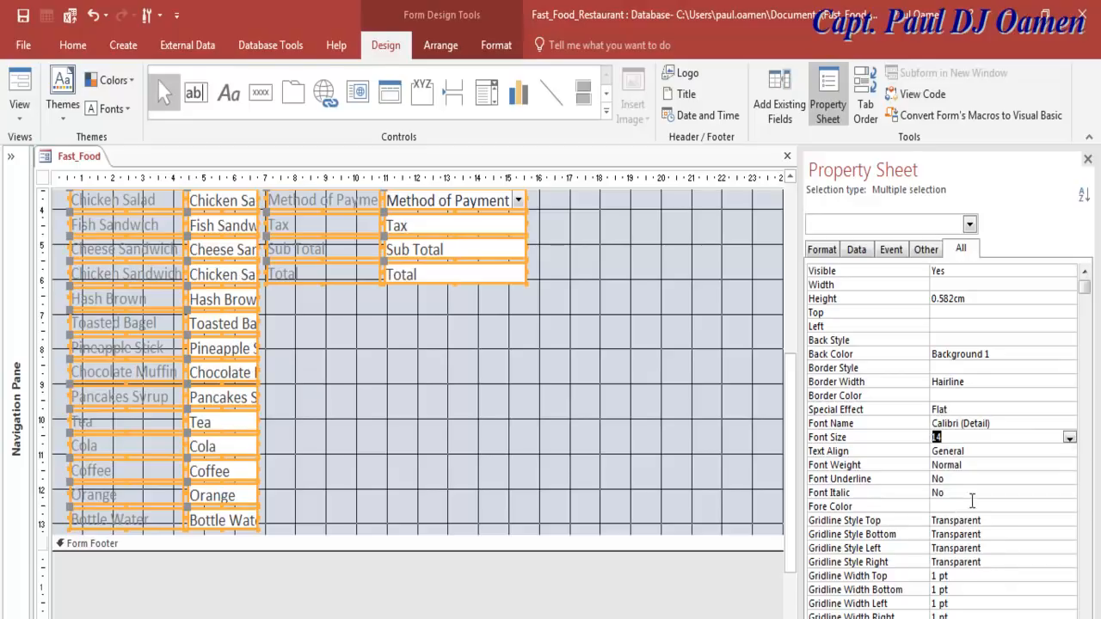
Step: Set the fore color of all selected Detail labels and fields to Text 1, Lighter 5%
{"action": "left_click", "coordinate": [969, 506]}
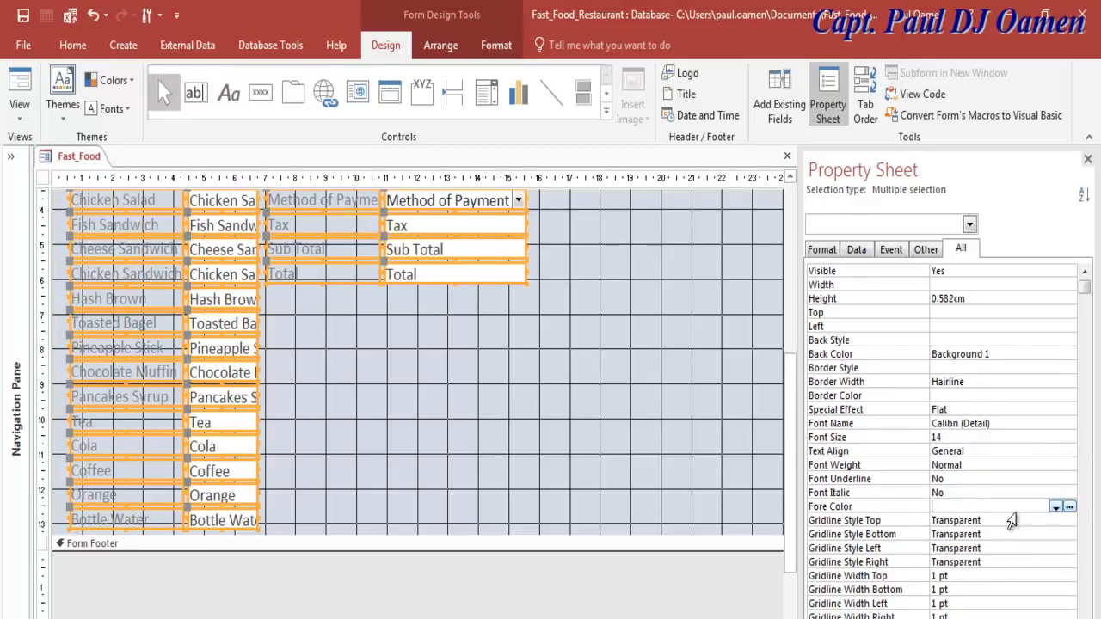
{"action": "left_click", "coordinate": [1057, 506]}
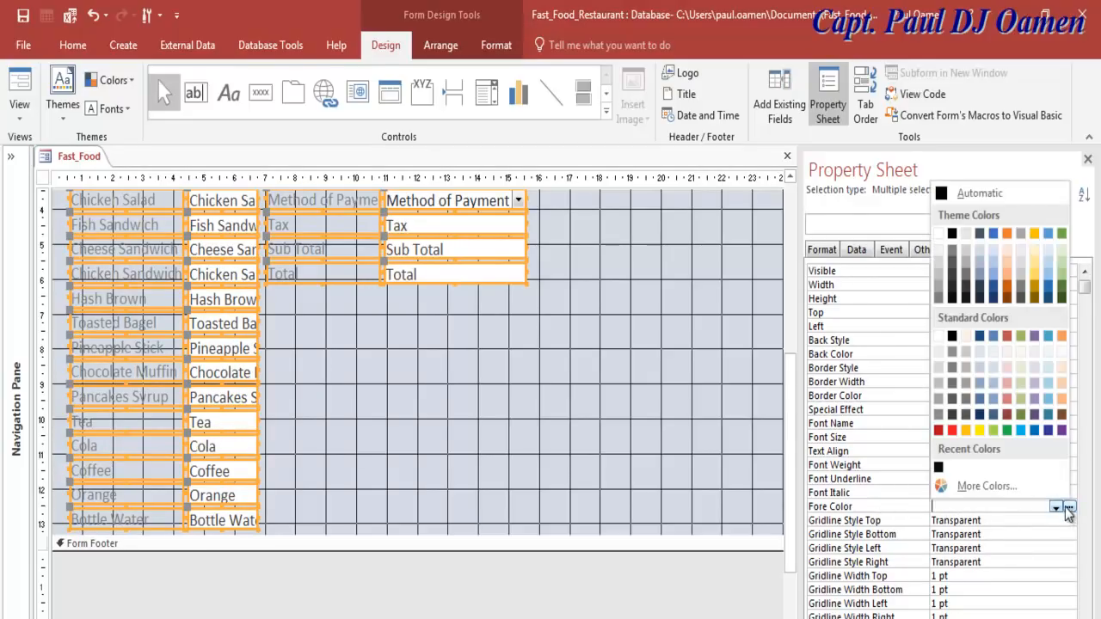
{"action": "left_click", "coordinate": [952, 298]}
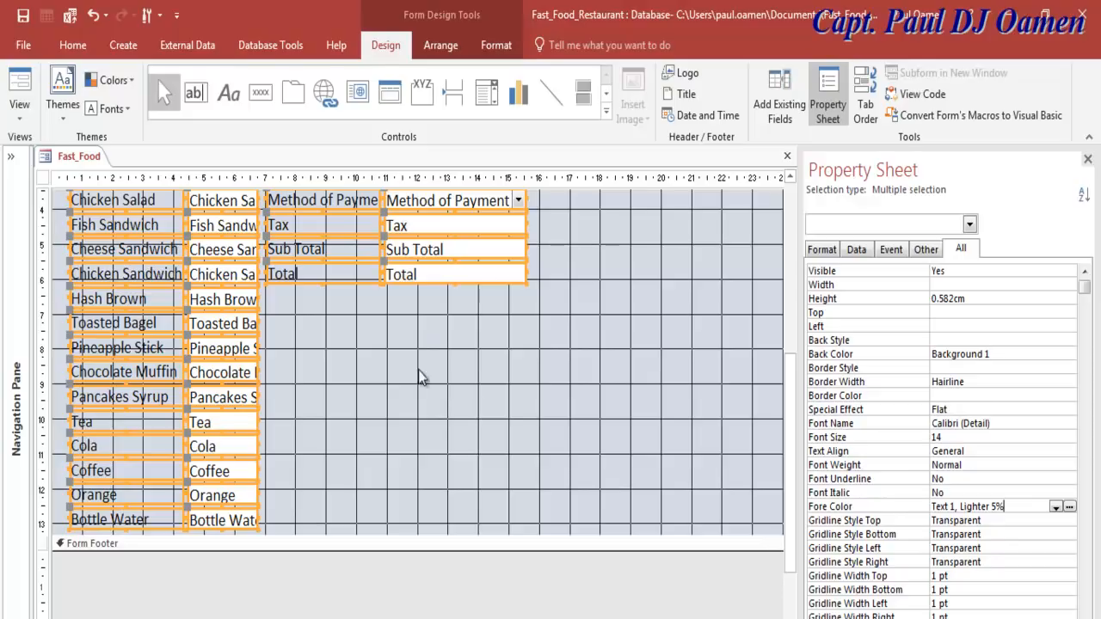
{"action": "left_click", "coordinate": [473, 377]}
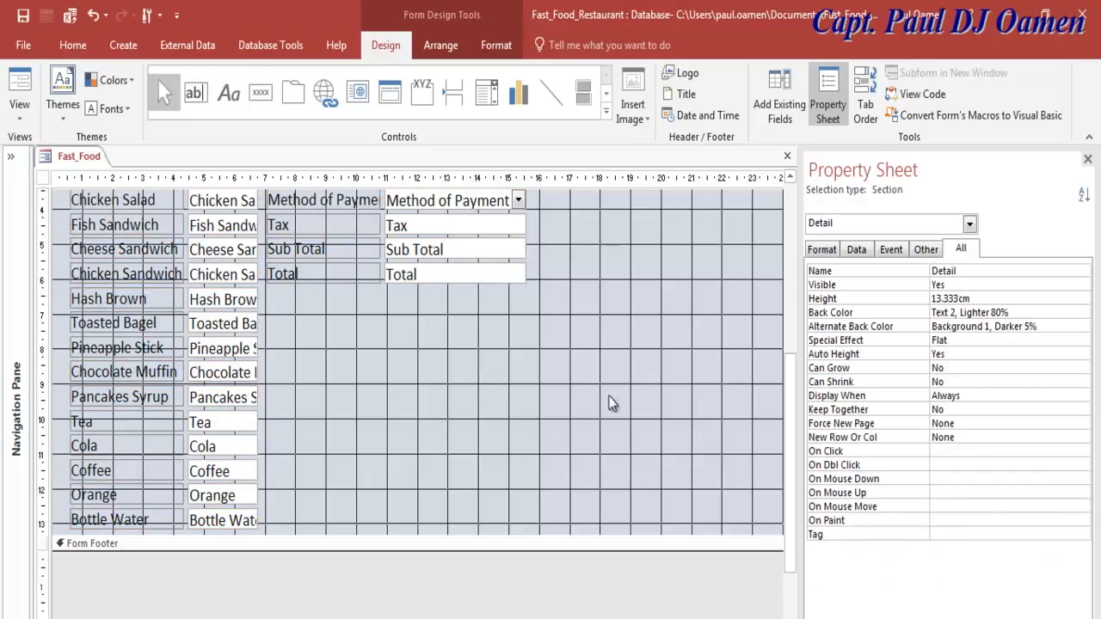
Step: Move the Vanilla Cone through Total labels and fields together to about 17.5 cm from the form's left edge
{"action": "left_click_drag", "start_coordinate": [791, 493], "coordinate": [804, 354]}
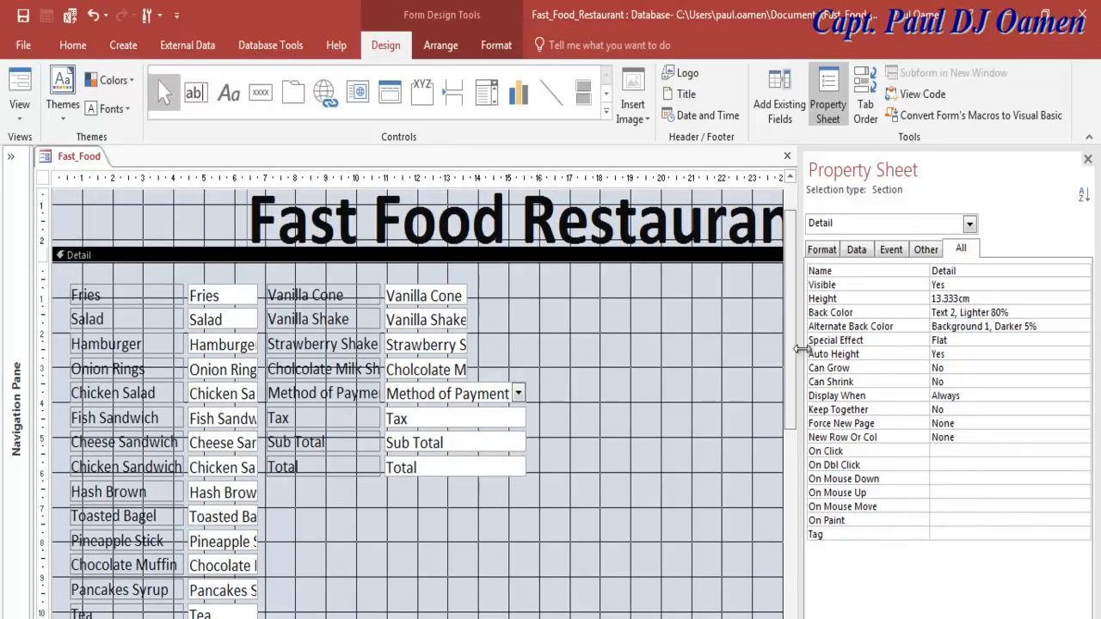
{"action": "left_click_drag", "start_coordinate": [575, 288], "coordinate": [290, 499]}
{"action": "left_click_drag", "start_coordinate": [333, 406], "coordinate": [649, 423]}
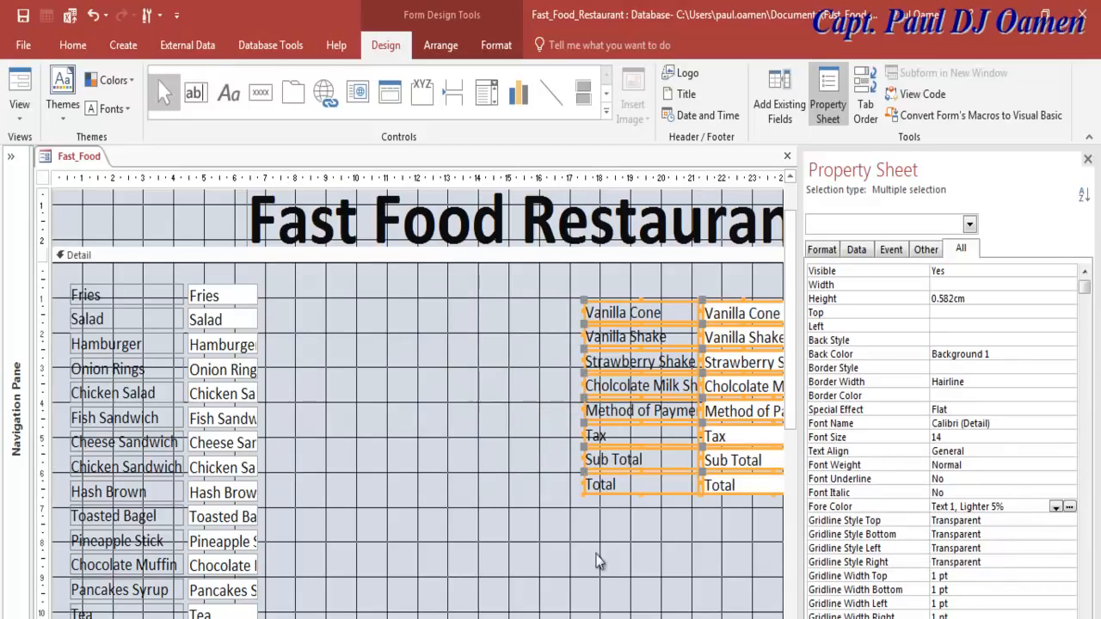
{"action": "left_click", "coordinate": [372, 481]}
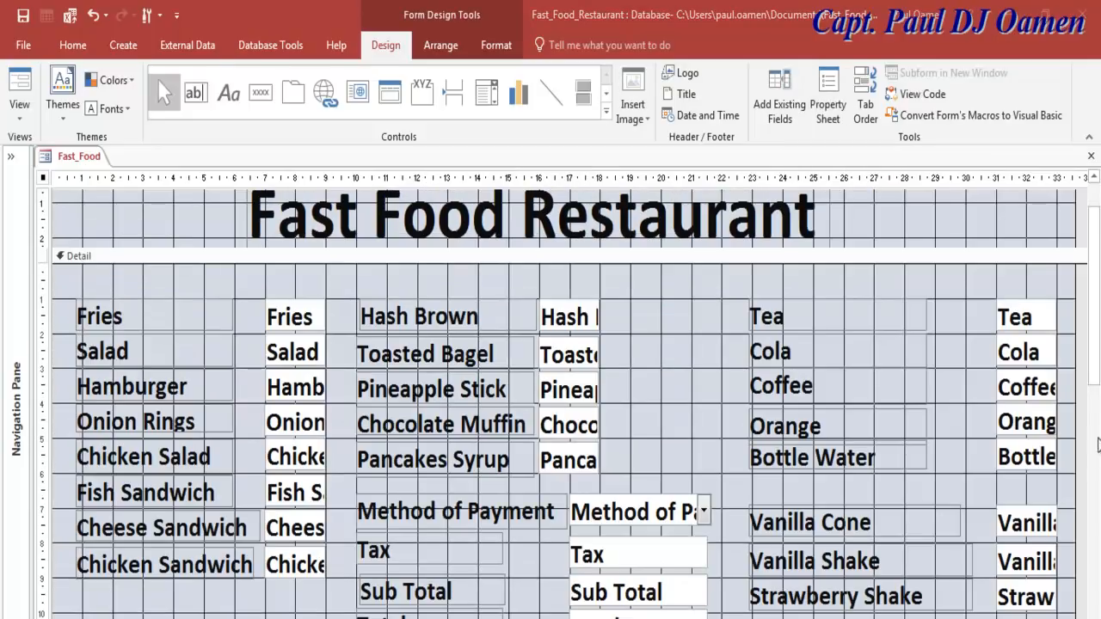
Step: Preview the rearranged order form in Form View and return to Design View
{"action": "left_click_drag", "start_coordinate": [1099, 368], "coordinate": [1053, 389]}
{"action": "left_click", "coordinate": [19, 110]}
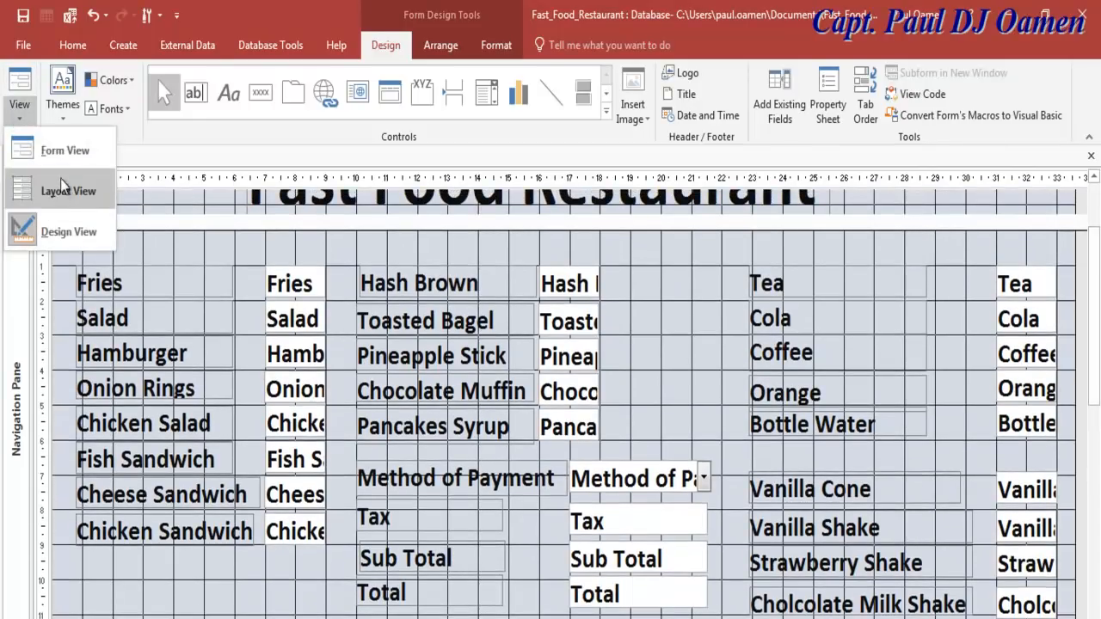
{"action": "left_click", "coordinate": [65, 153]}
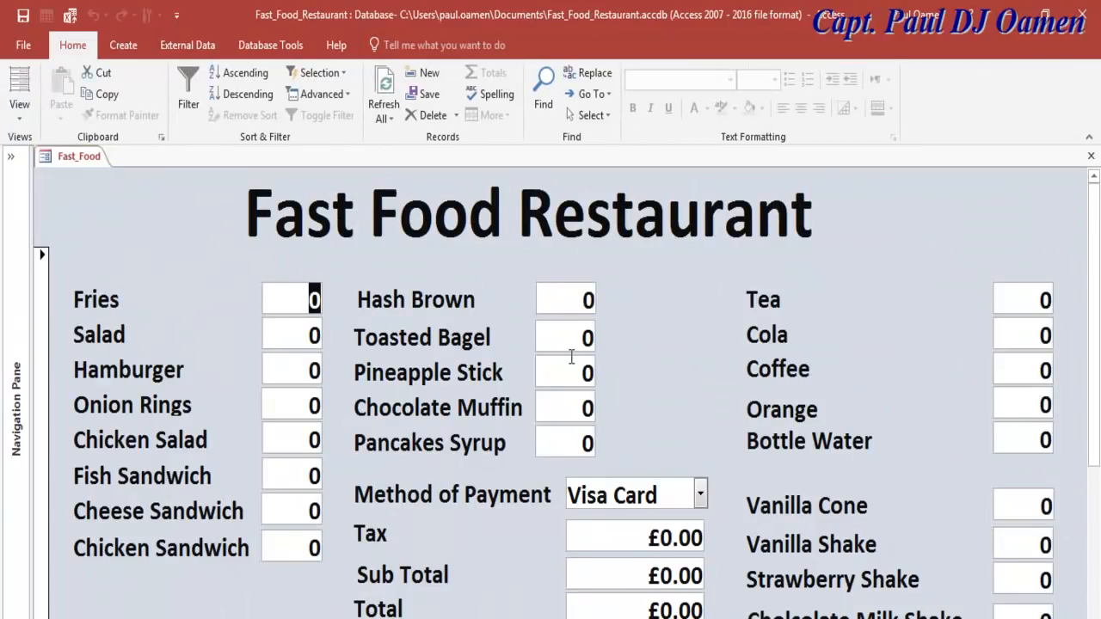
{"action": "left_click", "coordinate": [42, 157]}
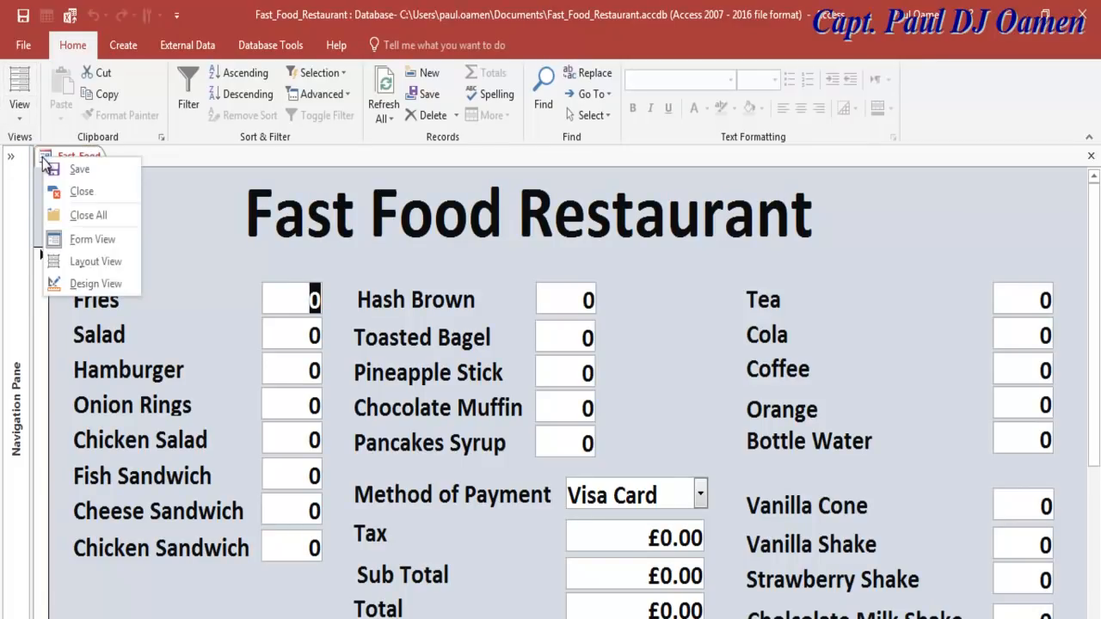
{"action": "left_click", "coordinate": [103, 282]}
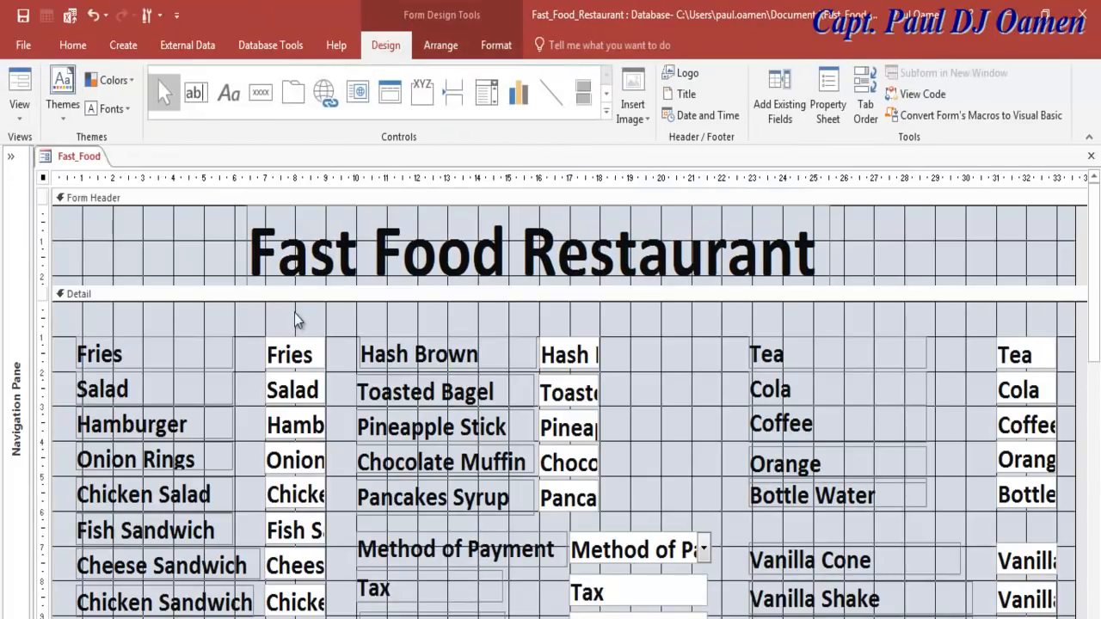
Step: Draw a rectangle about 23.7 by 5.7 cm around the Hash Brown to Pancakes Syrup and Tea to Bottle Water fields
{"action": "left_click", "coordinate": [606, 111]}
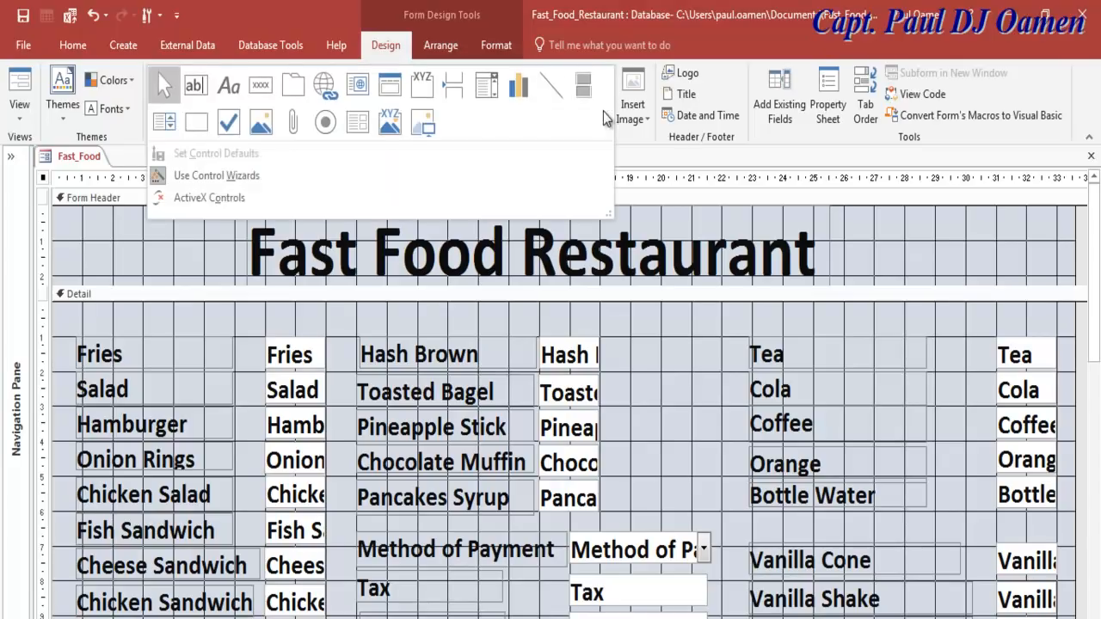
{"action": "left_click", "coordinate": [199, 129]}
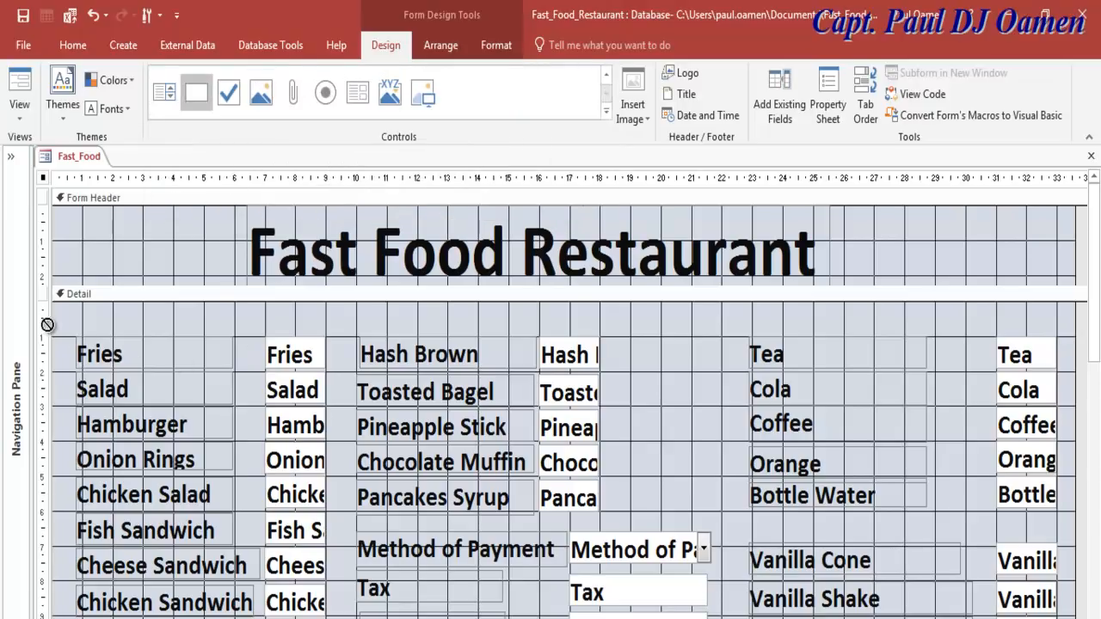
{"action": "mouse_move", "coordinate": [617, 324]}
{"action": "left_mouse_down"}
{"action": "mouse_move", "coordinate": [984, 401]}
{"action": "mouse_move", "coordinate": [1068, 525]}
{"action": "left_mouse_up"}
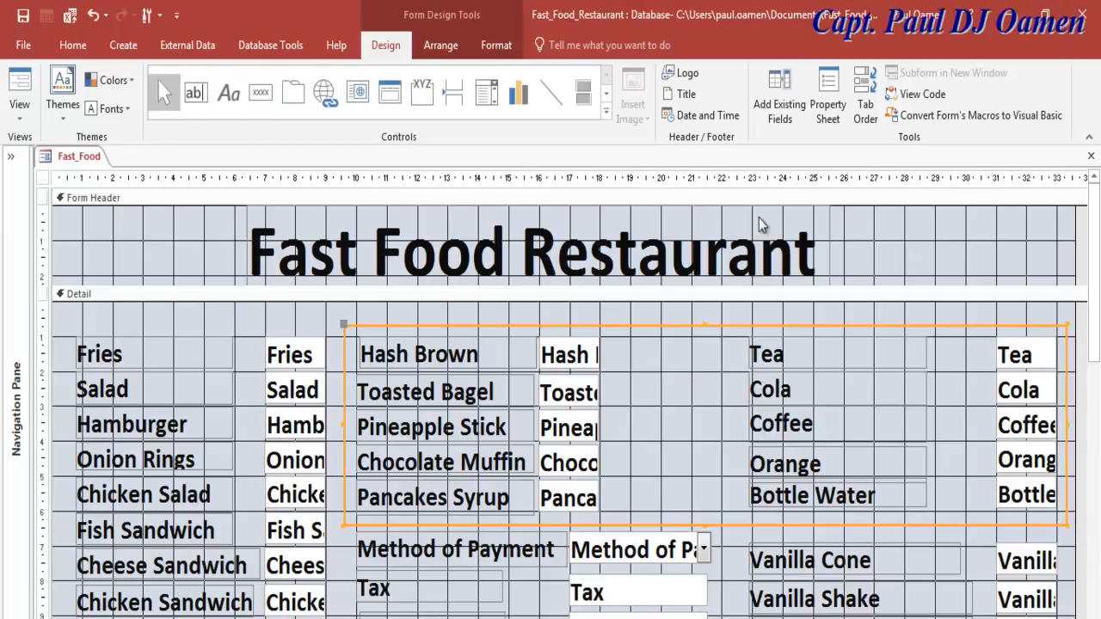
Step: Set the border width of the new rectangle to 6 pt
{"action": "left_click", "coordinate": [832, 111]}
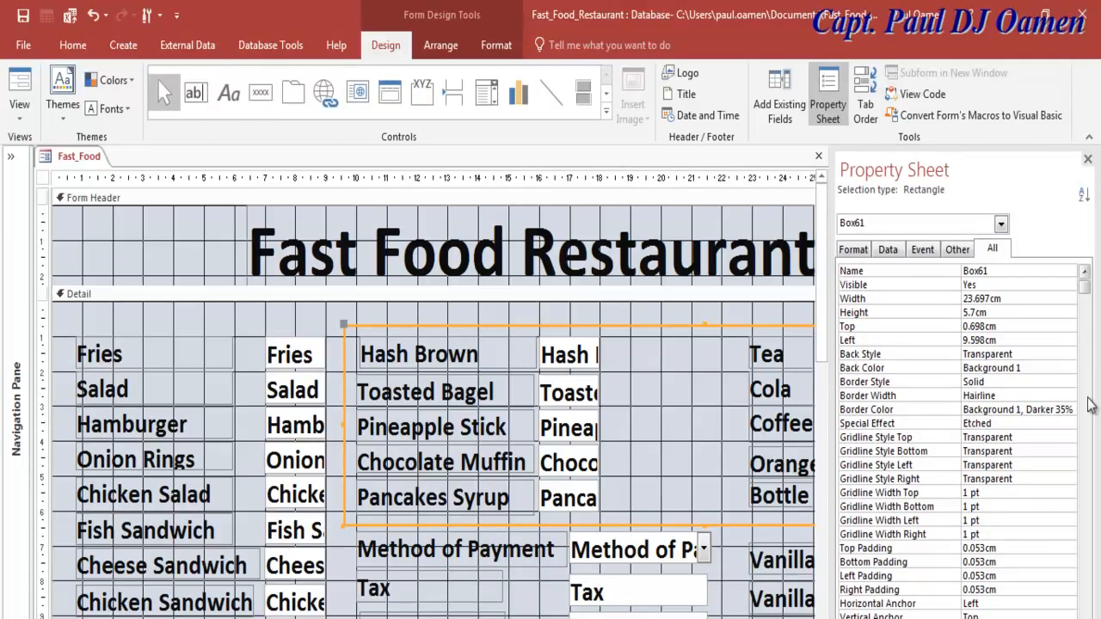
{"action": "left_click", "coordinate": [1015, 397]}
{"action": "left_click", "coordinate": [1069, 396]}
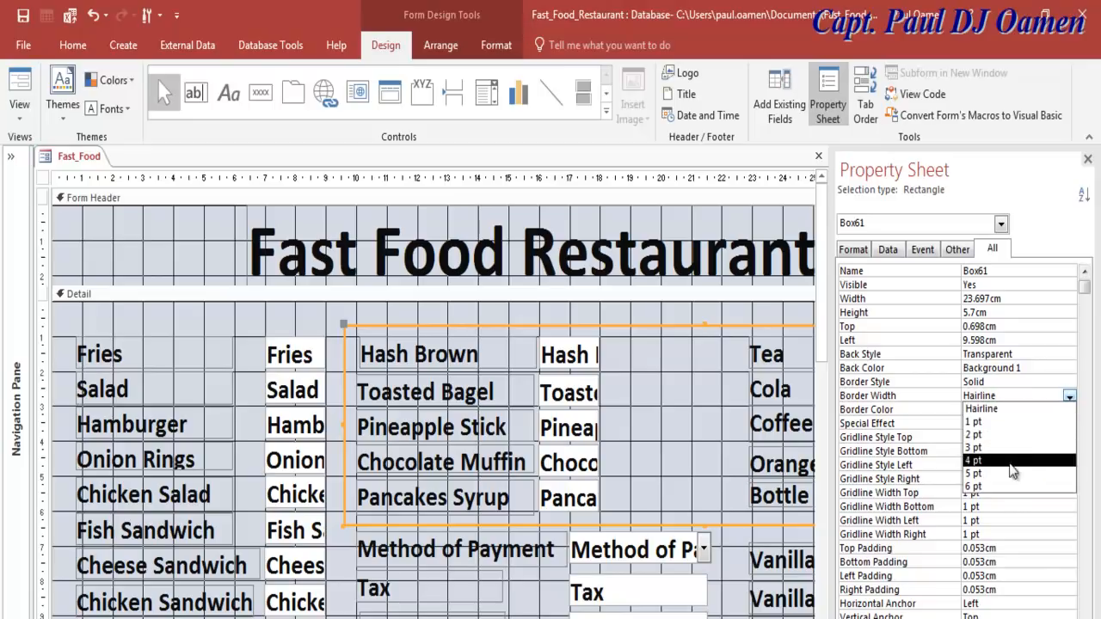
{"action": "left_click", "coordinate": [998, 490]}
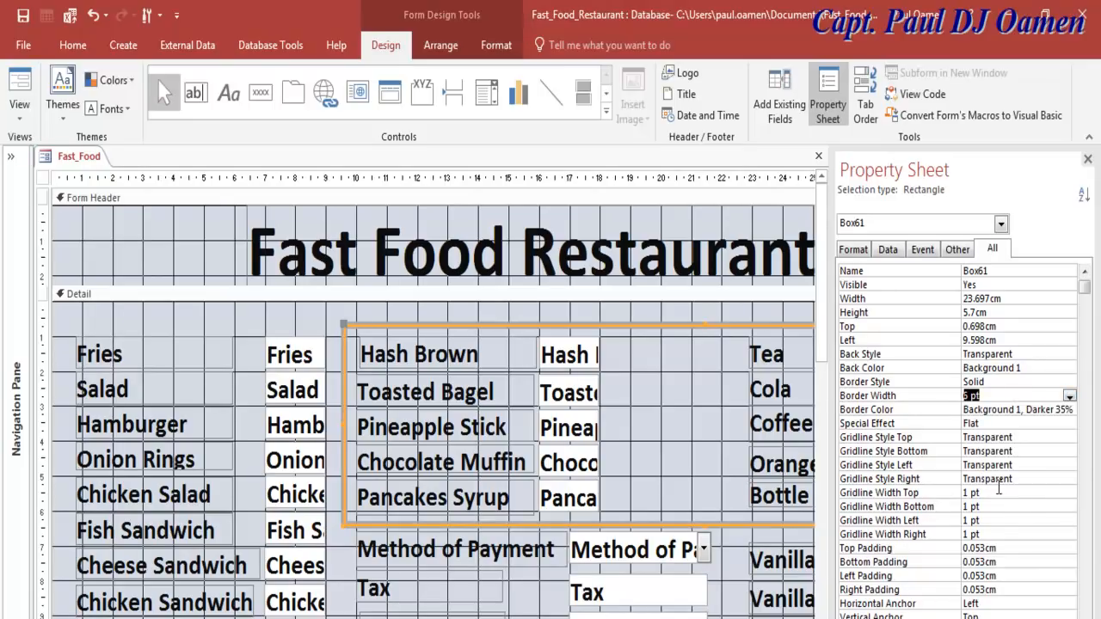
Step: Try the recent black as the rectangle's border color, and settle on Text 1, Lighter 5%
{"action": "left_click", "coordinate": [1075, 410]}
{"action": "left_click", "coordinate": [1069, 410]}
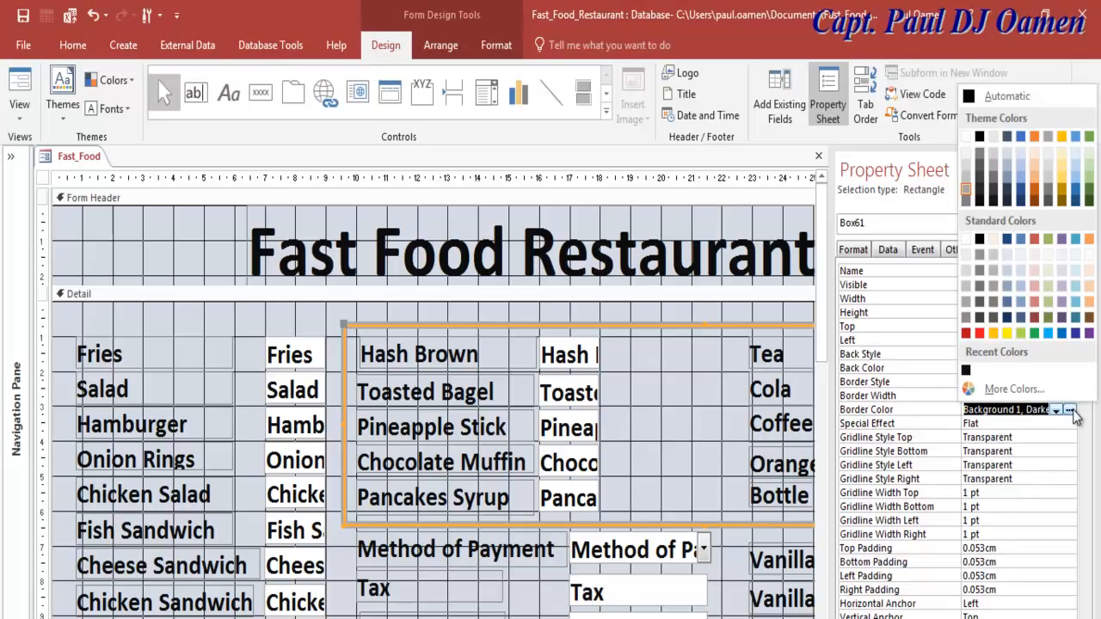
{"action": "left_click", "coordinate": [968, 371]}
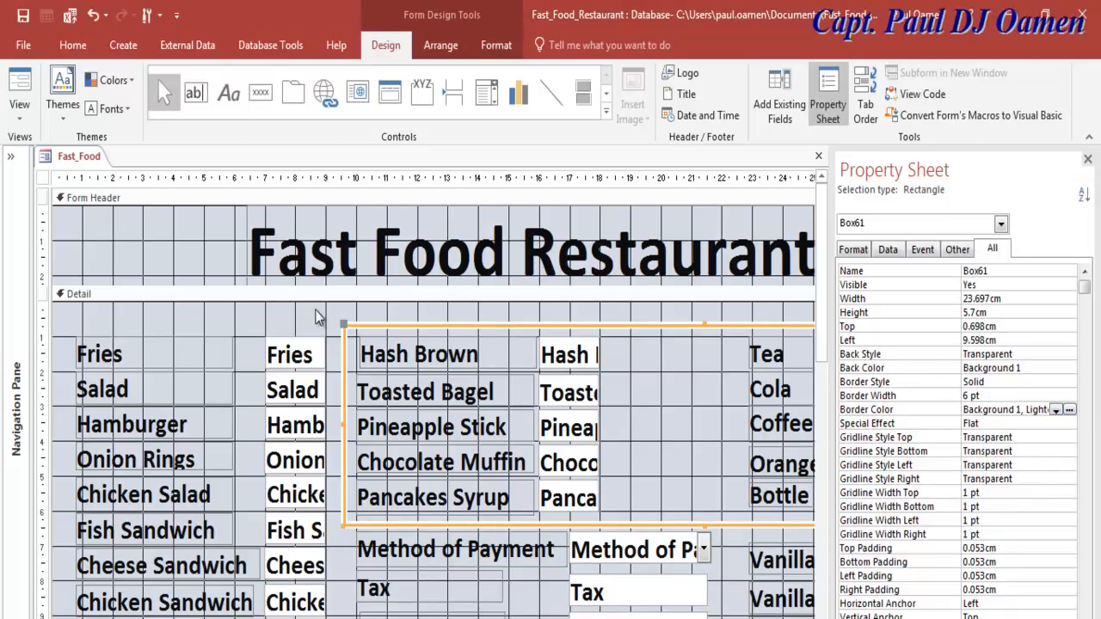
{"action": "left_click", "coordinate": [1069, 411]}
{"action": "left_click", "coordinate": [982, 207]}
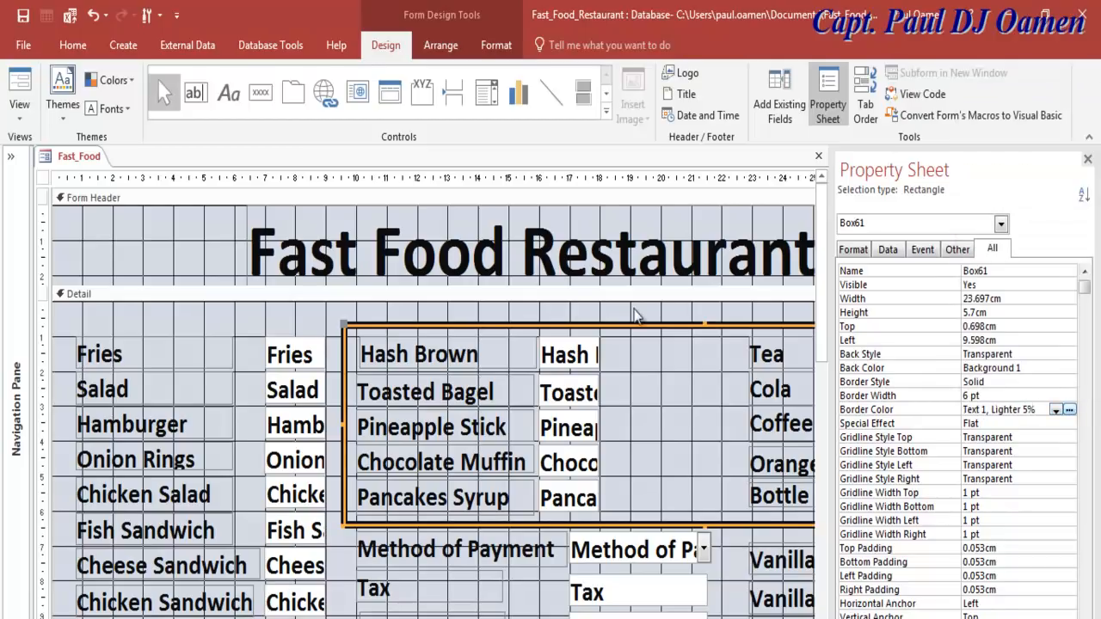
{"action": "left_click", "coordinate": [593, 335]}
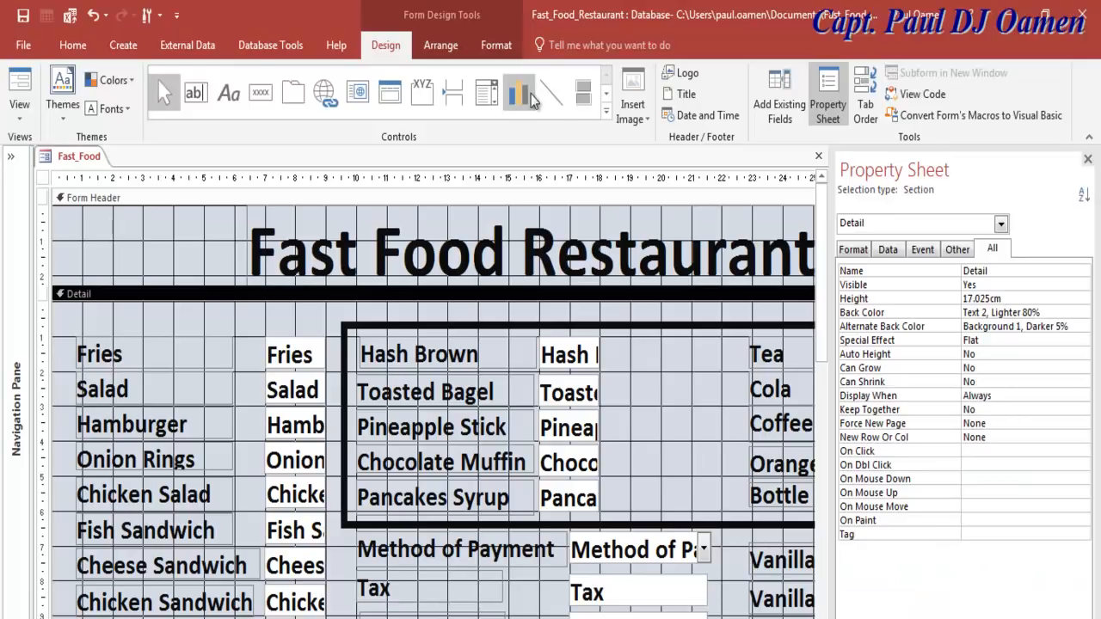
Step: Draw a vertical line about 5.6 cm tall between the Hash Brown and Tea groups, with border color Text 1, Lighter 5%
{"action": "left_click", "coordinate": [551, 97]}
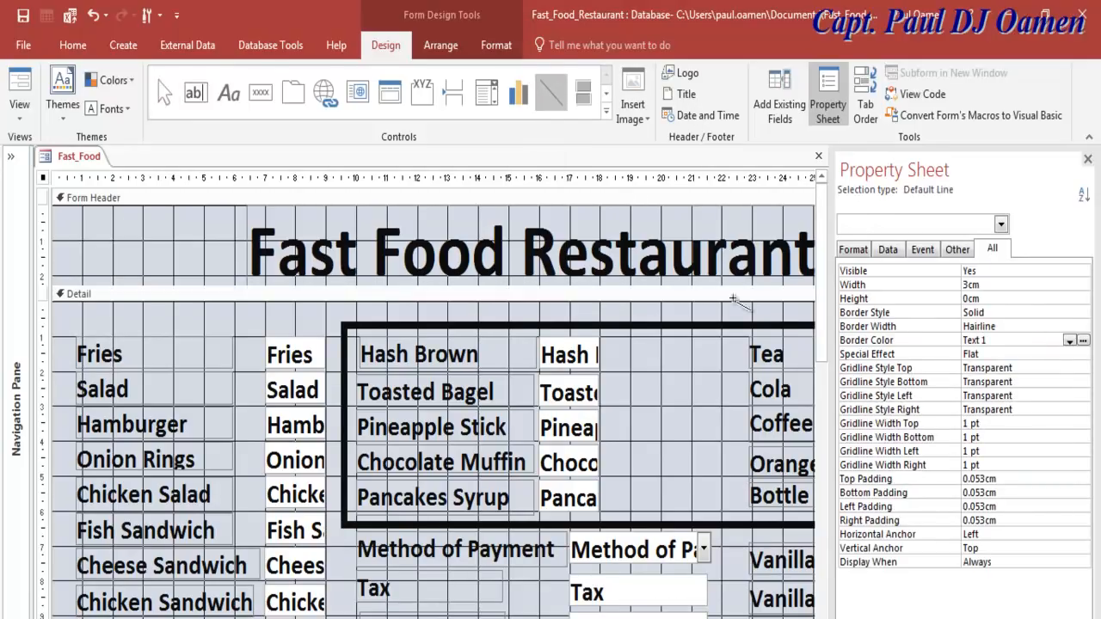
{"action": "left_click_drag", "start_coordinate": [725, 330], "coordinate": [723, 524]}
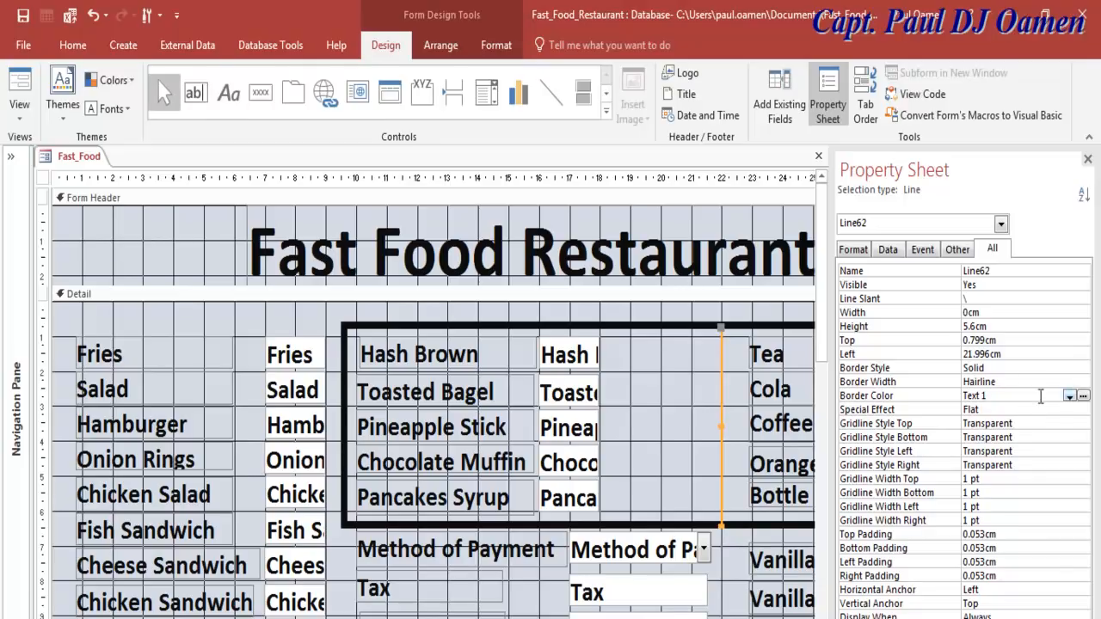
{"action": "left_click", "coordinate": [1070, 396]}
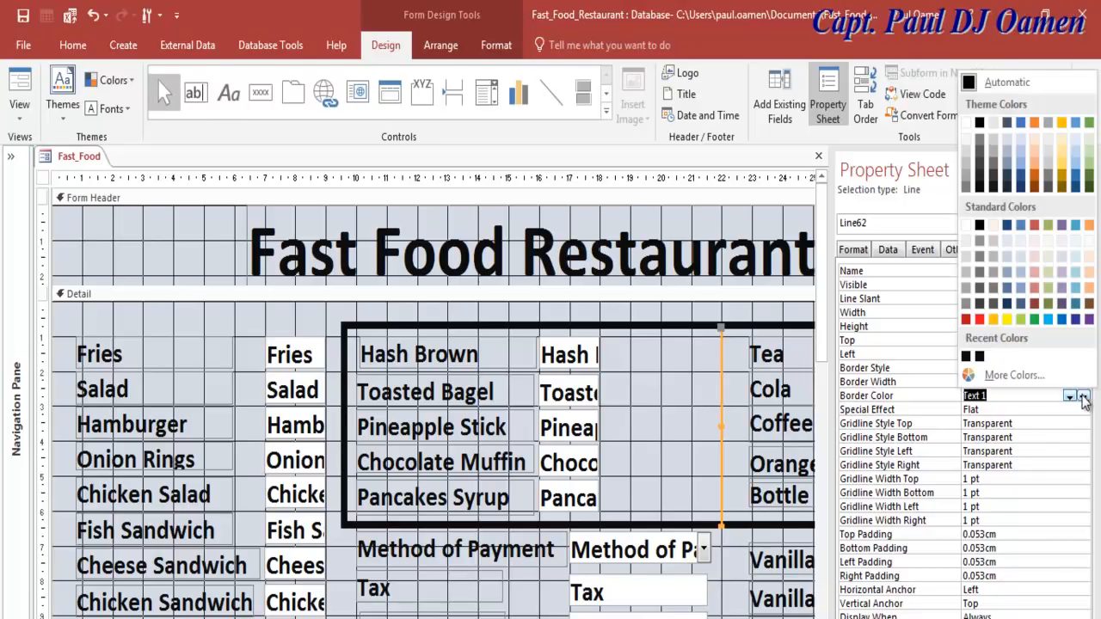
{"action": "left_click", "coordinate": [981, 185]}
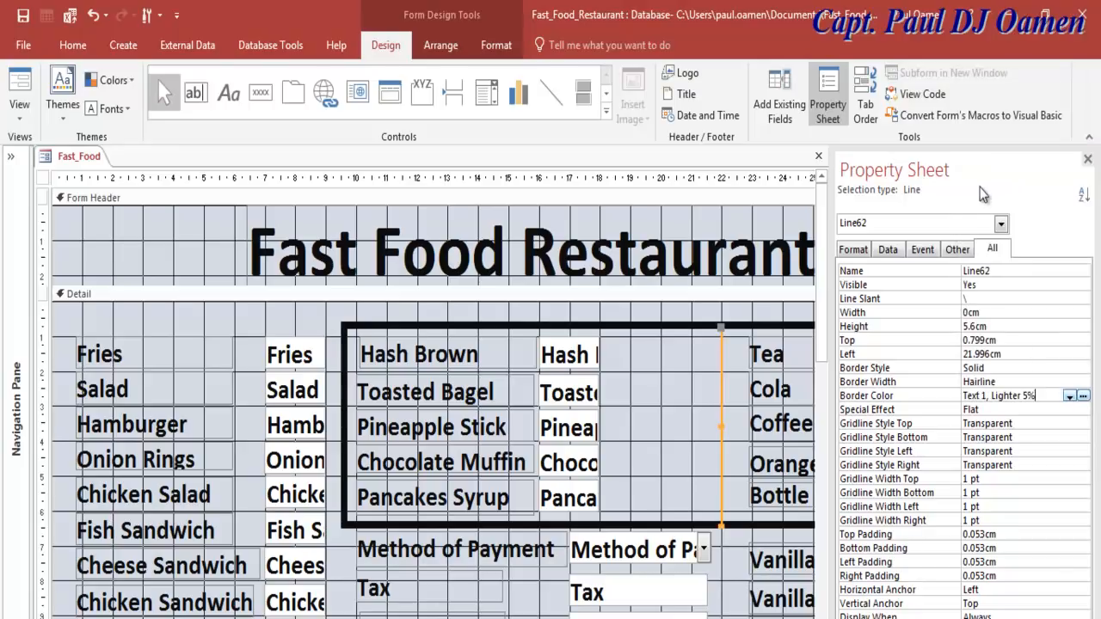
Step: Set the dividing line's border width to 6 pt and close the property sheet
{"action": "left_click", "coordinate": [1036, 384]}
{"action": "left_click", "coordinate": [1084, 385]}
{"action": "left_click", "coordinate": [998, 475]}
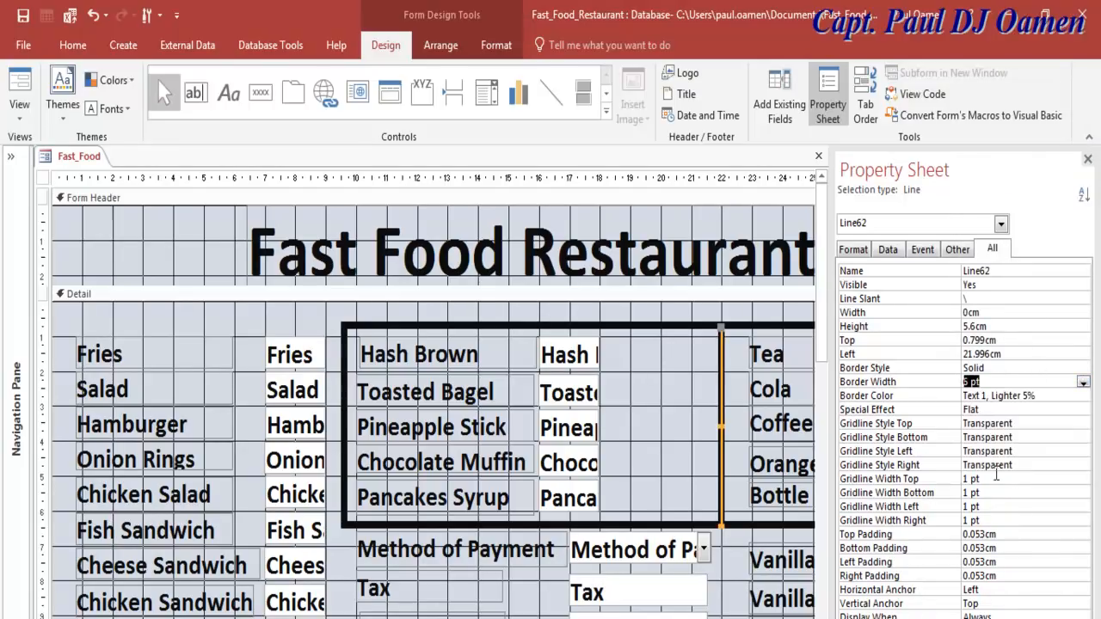
{"action": "left_click", "coordinate": [696, 397]}
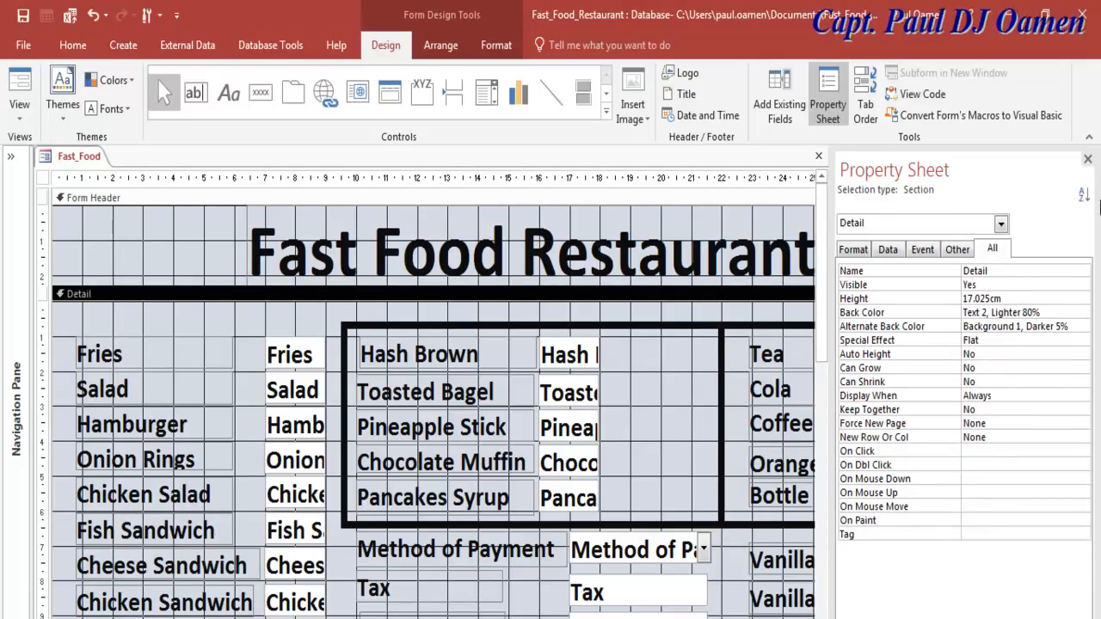
{"action": "left_click", "coordinate": [1087, 159]}
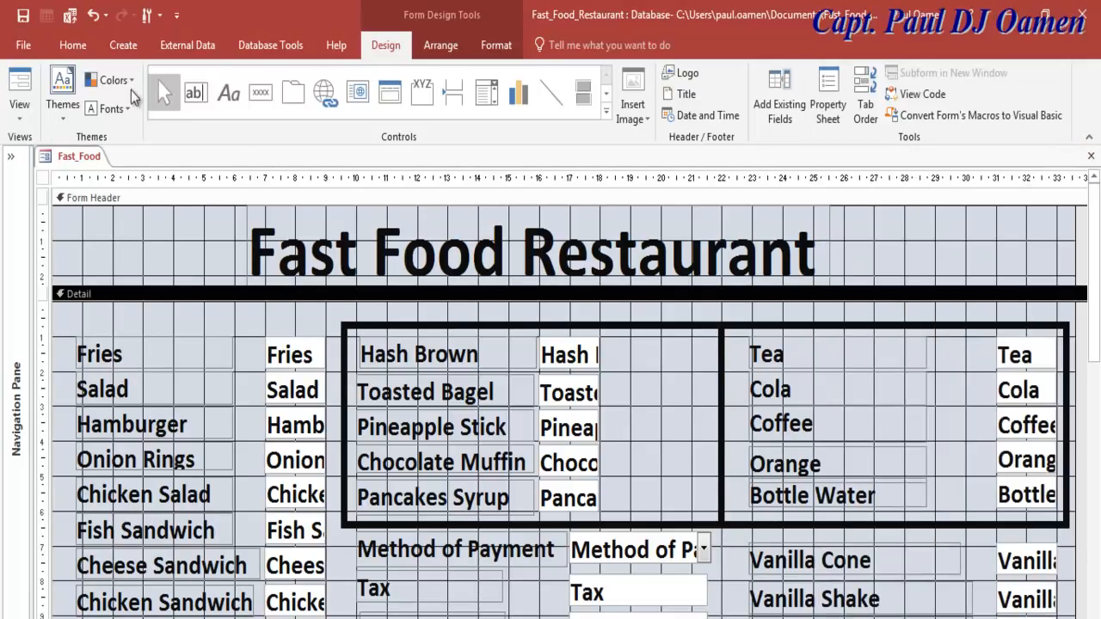
Step: Preview the form with its divided rectangle in Form View and return to Design View
{"action": "left_click", "coordinate": [19, 90]}
{"action": "left_click", "coordinate": [44, 157]}
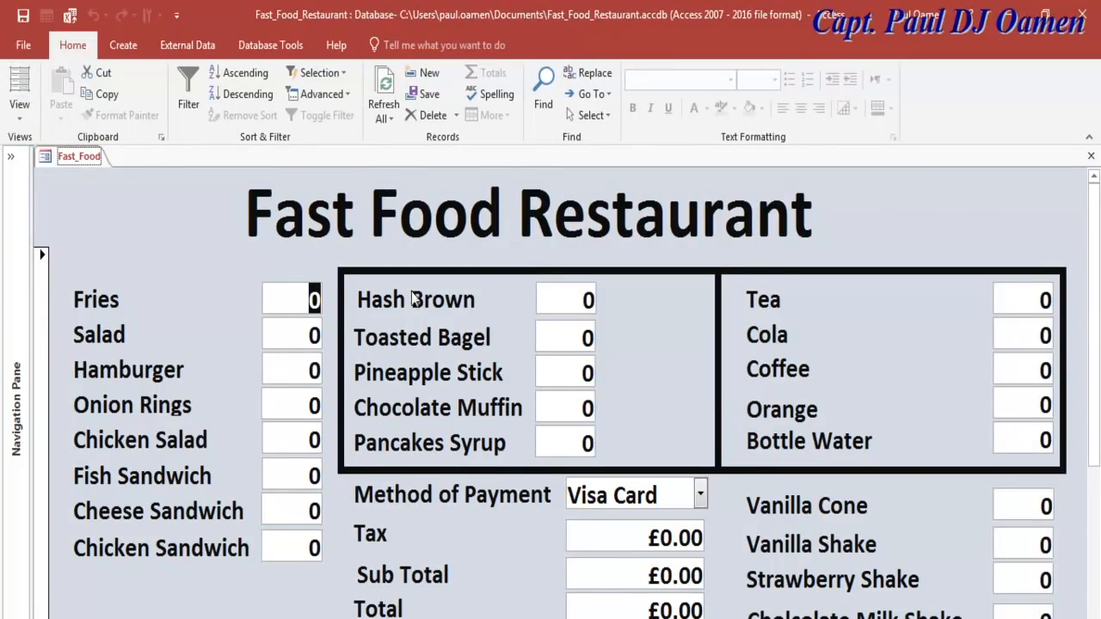
{"action": "left_click", "coordinate": [27, 116]}
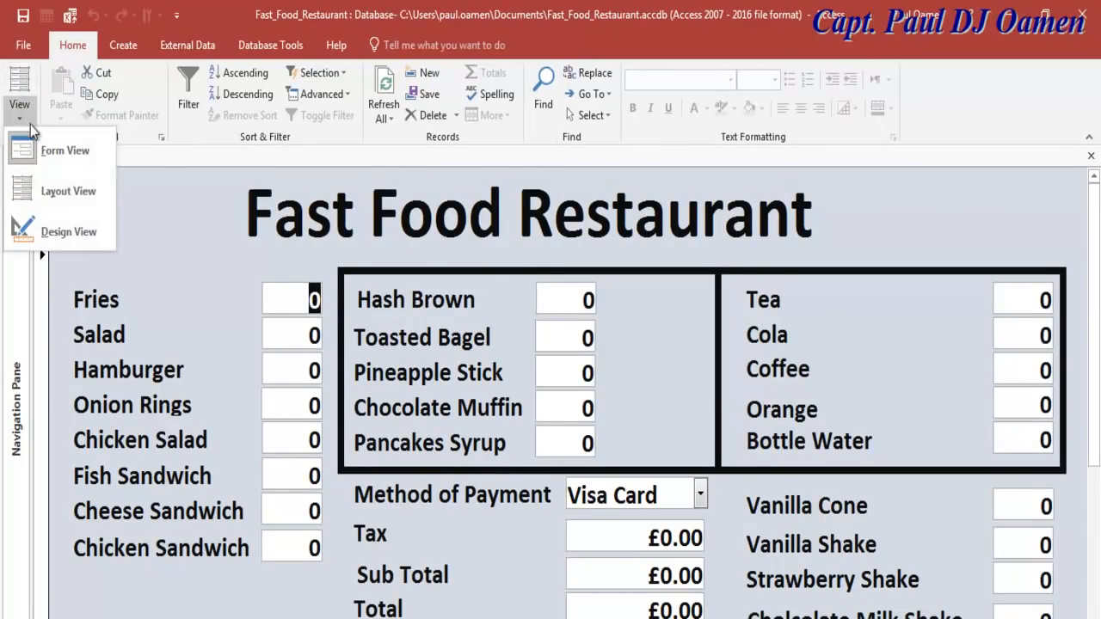
{"action": "left_click", "coordinate": [53, 230]}
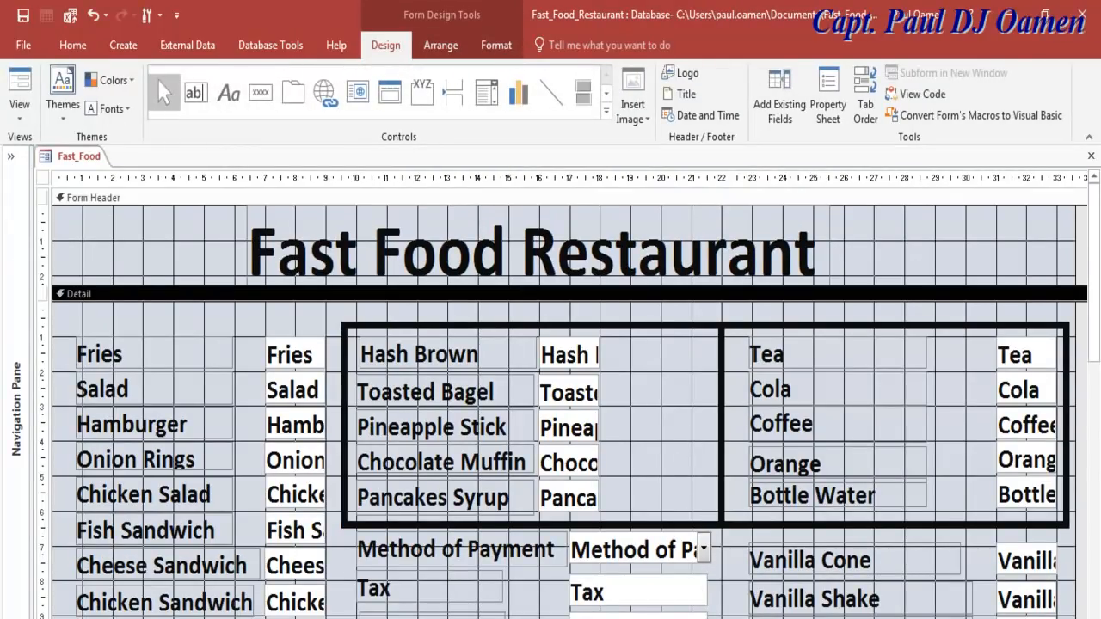
Step: Add a command button below the Chicken Sandwich label that runs the Save Record action from Record Operations
{"action": "scroll", "coordinate": [568, 400], "scroll_direction": "down", "scroll_amount": 3}
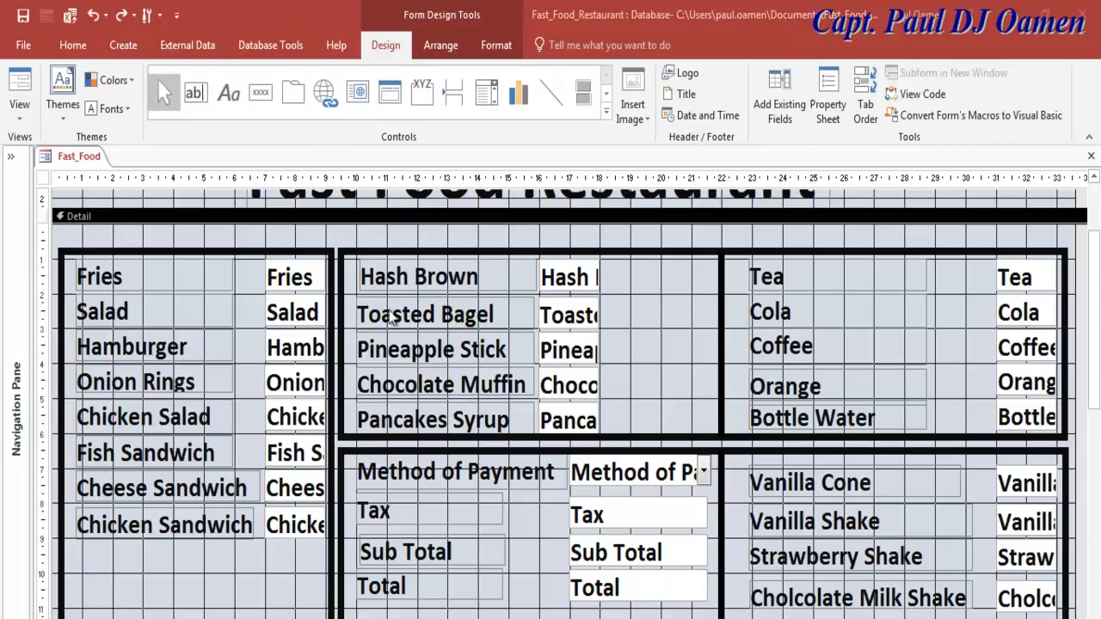
{"action": "left_click", "coordinate": [260, 96]}
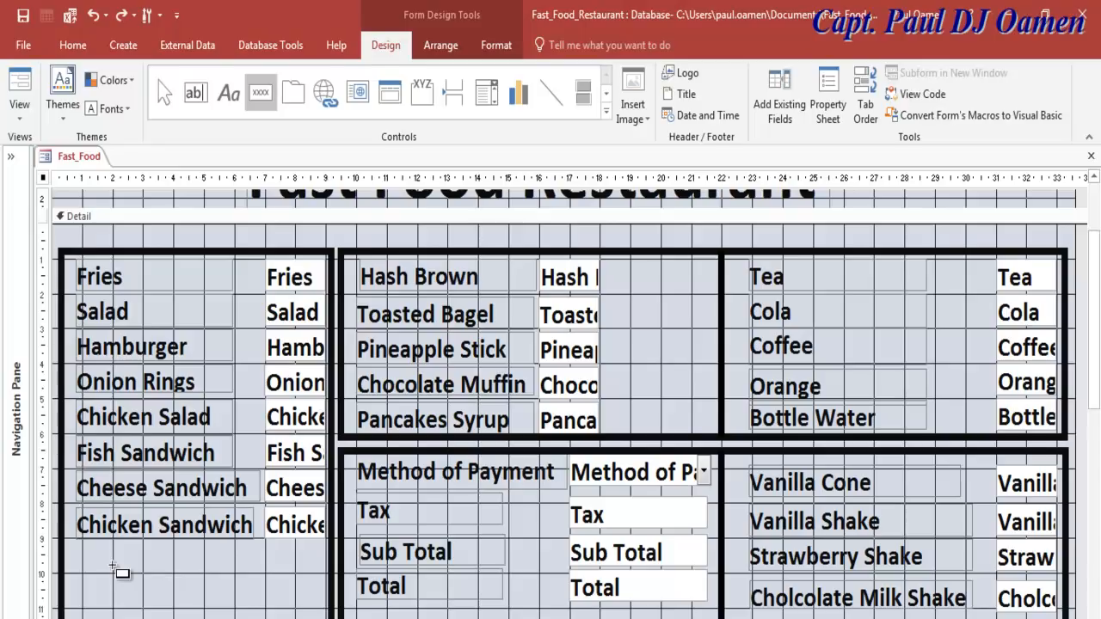
{"action": "left_click", "coordinate": [85, 573]}
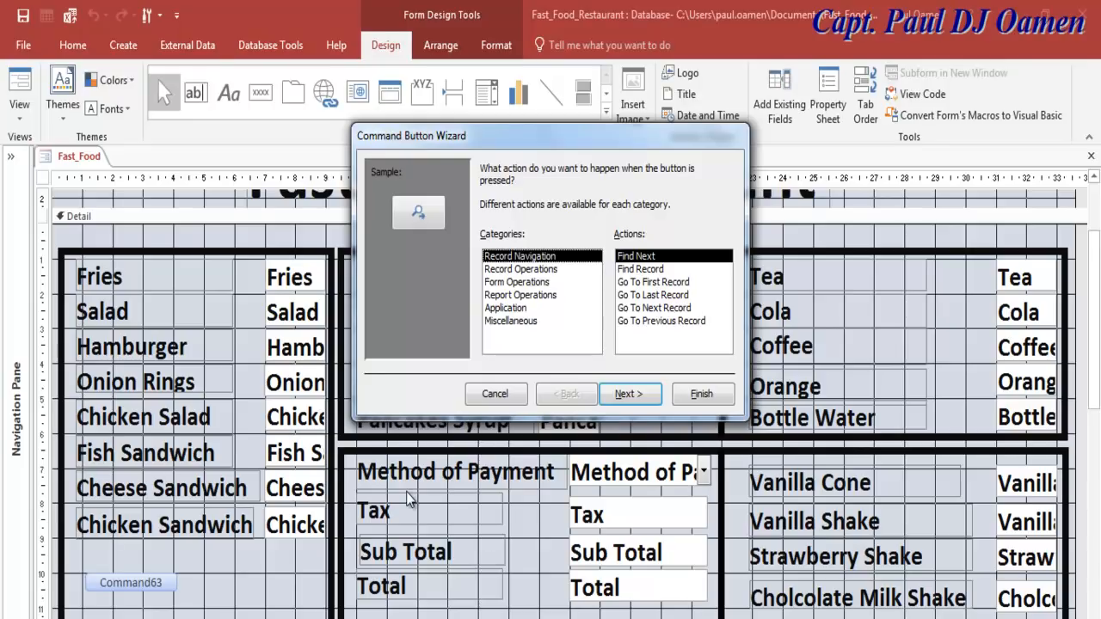
{"action": "left_click", "coordinate": [542, 270]}
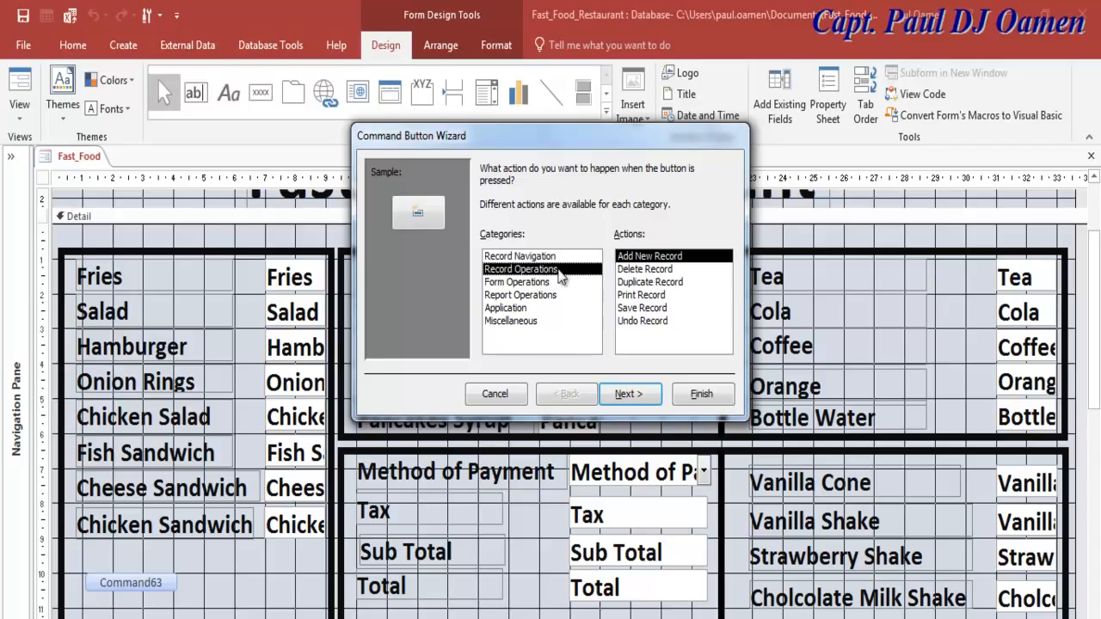
{"action": "left_click", "coordinate": [645, 311]}
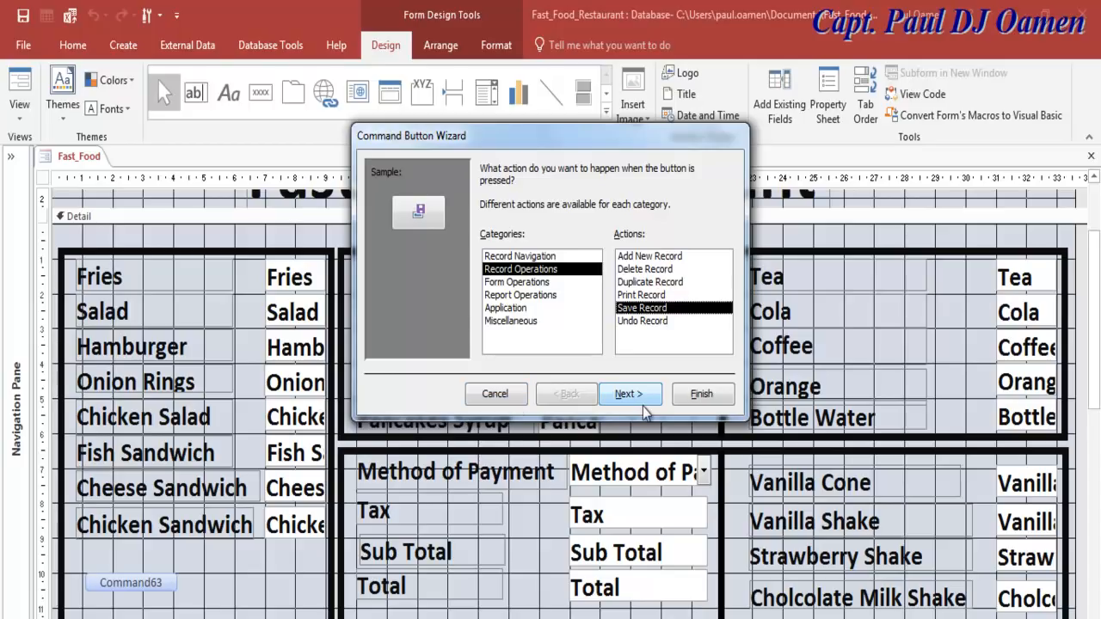
{"action": "left_click", "coordinate": [546, 257]}
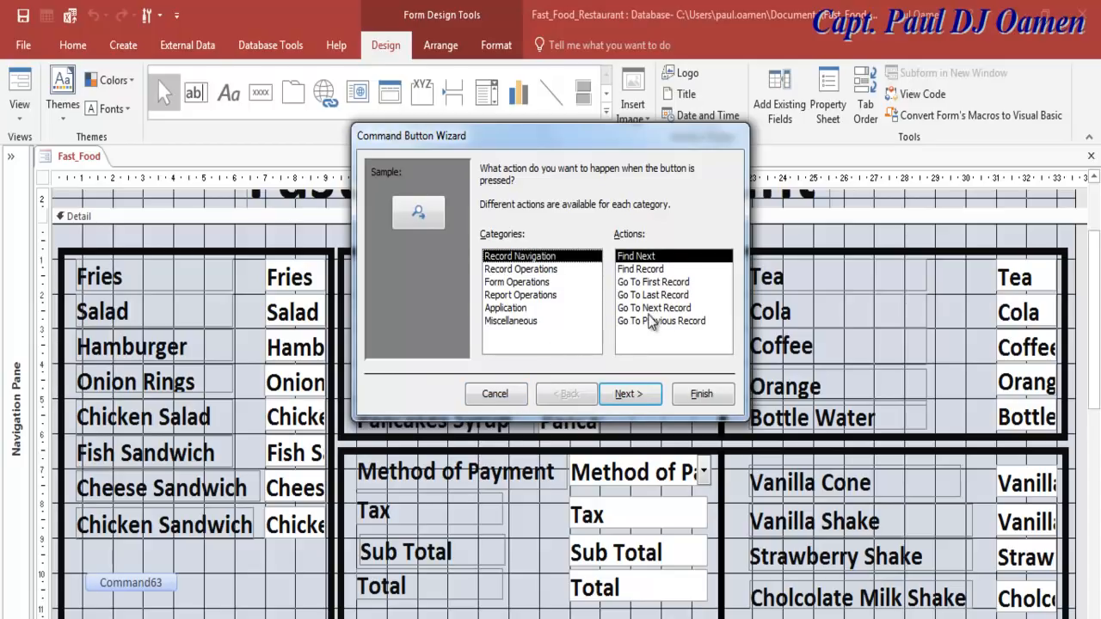
{"action": "left_click", "coordinate": [654, 271]}
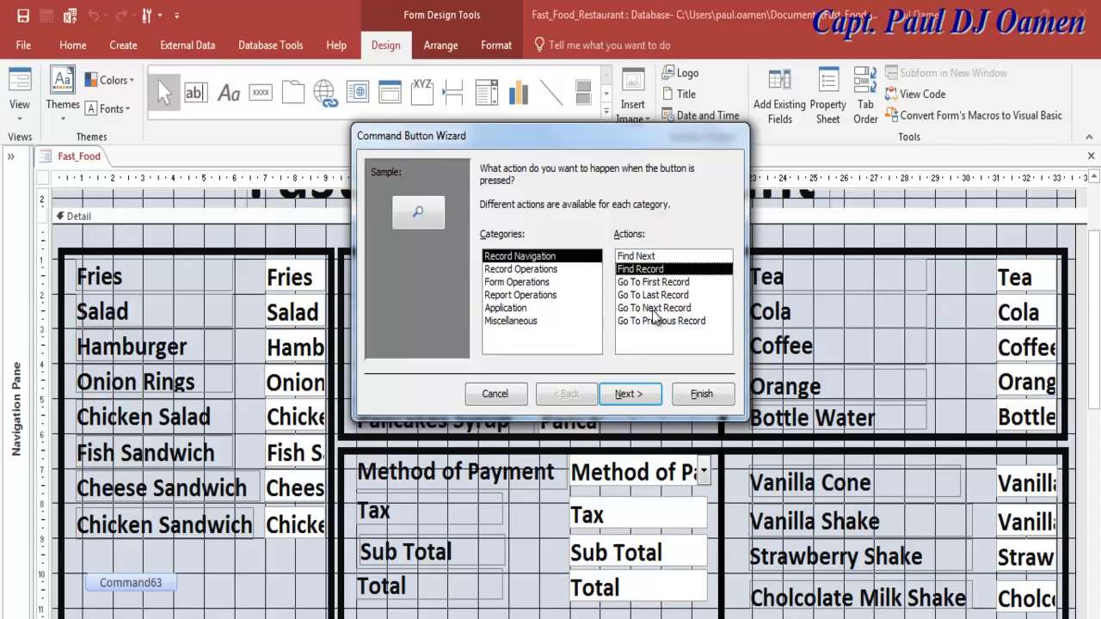
{"action": "left_click", "coordinate": [546, 270]}
{"action": "left_click", "coordinate": [645, 309]}
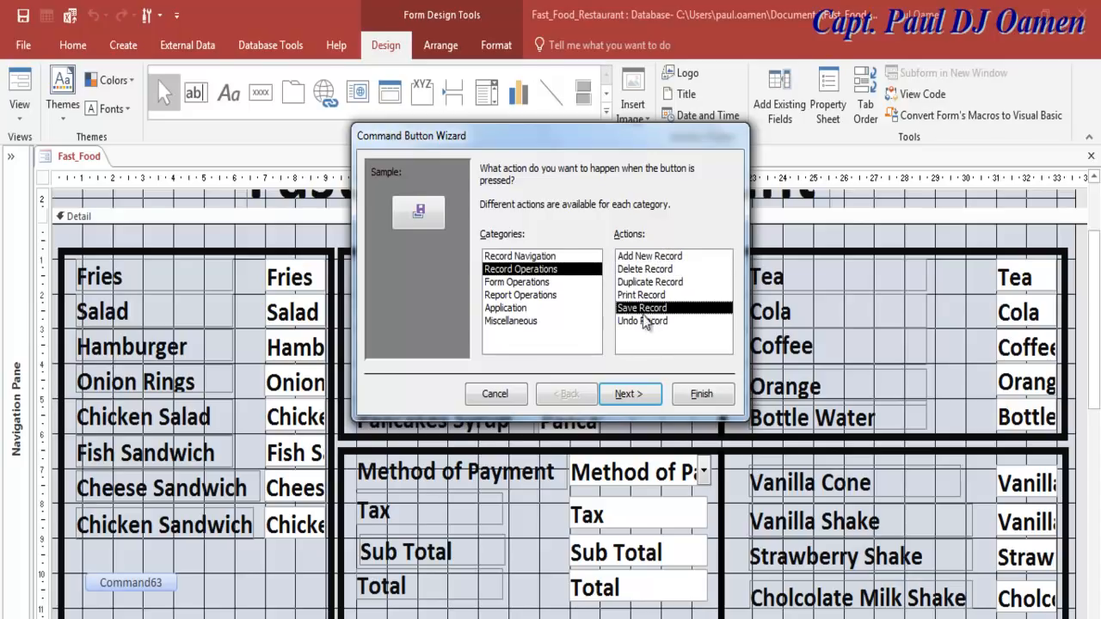
{"action": "left_click", "coordinate": [640, 396]}
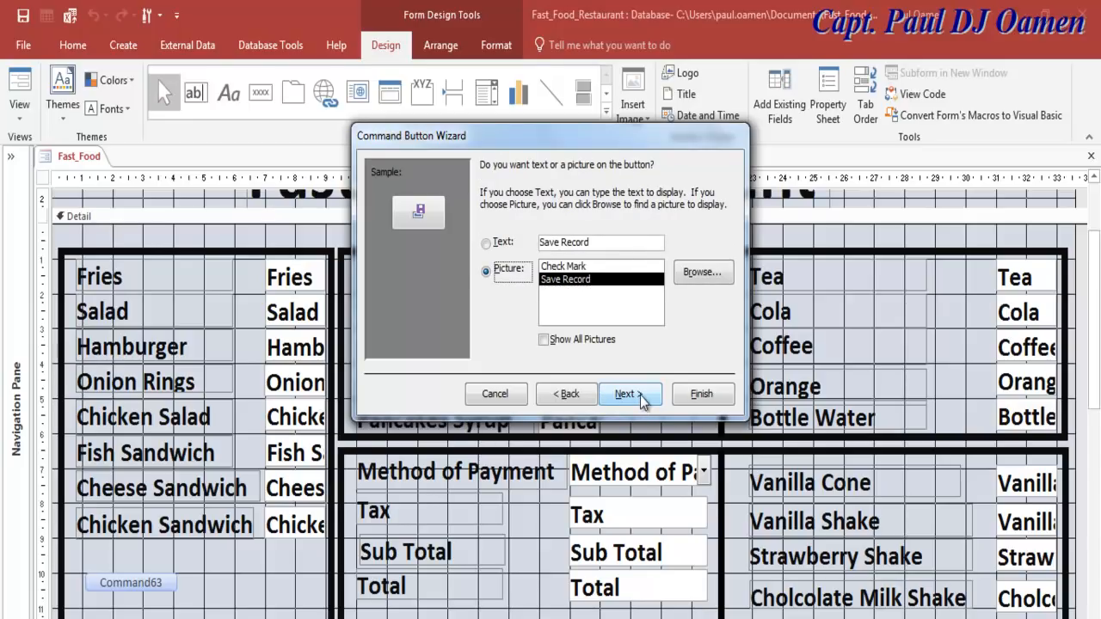
Step: Give the new command button the text Total and the name cmdTotal, and finish the wizard
{"action": "left_click", "coordinate": [525, 245]}
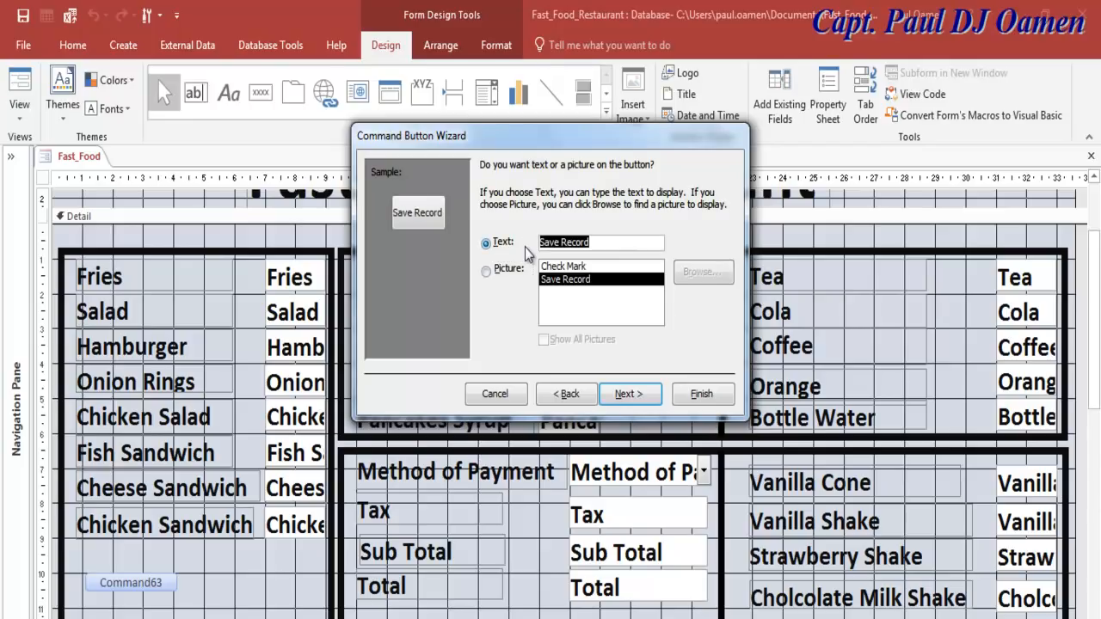
{"action": "type", "text": "Total"}
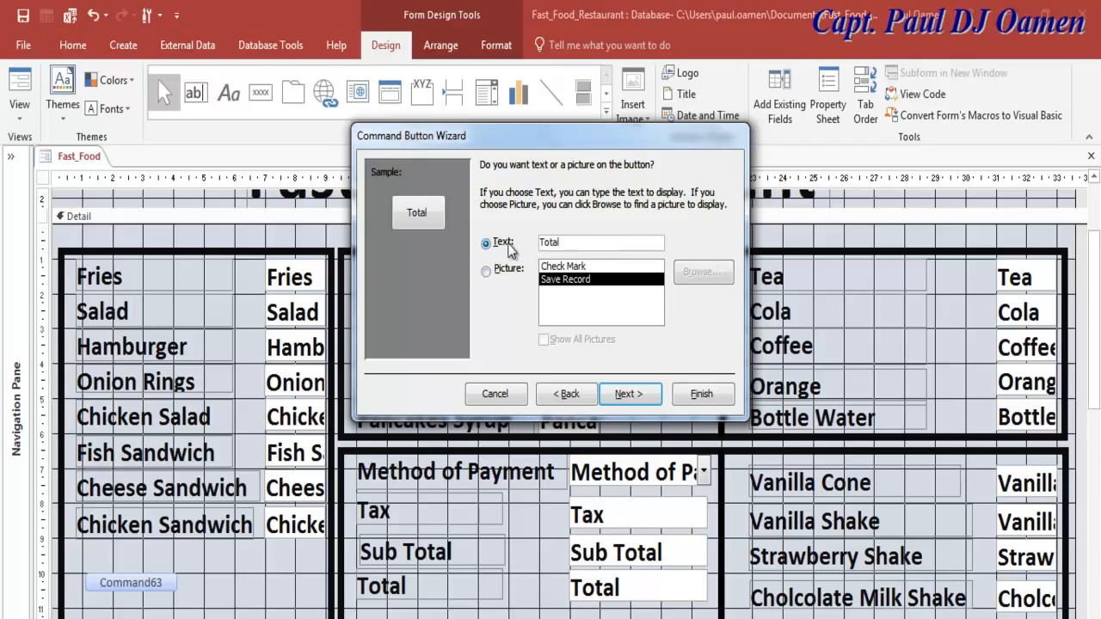
{"action": "left_click", "coordinate": [628, 394]}
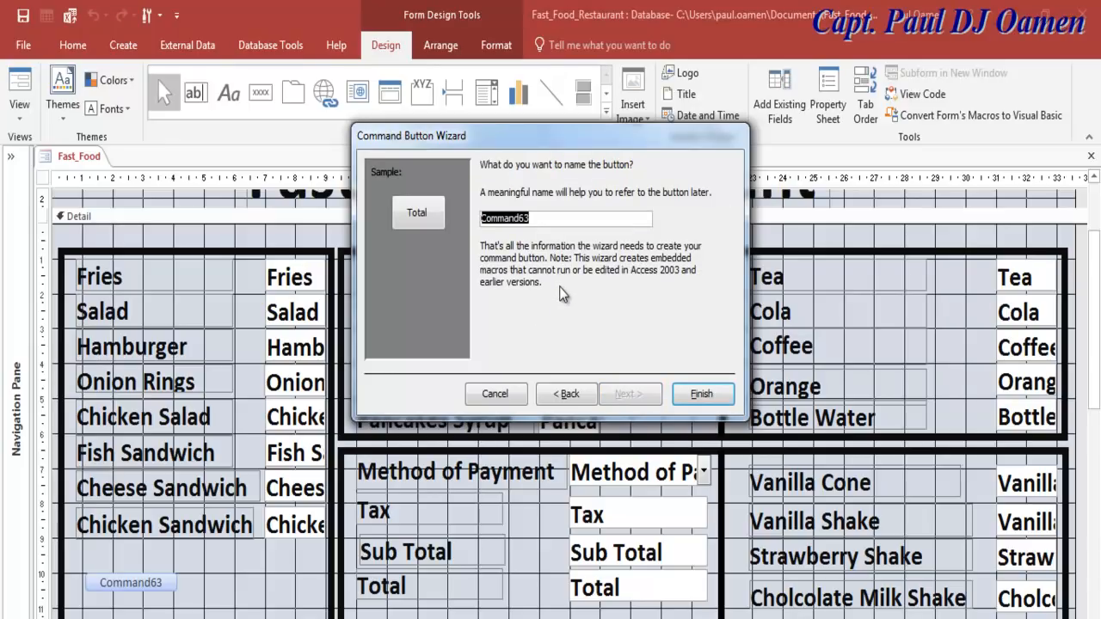
{"action": "type", "text": "cmdTotal"}
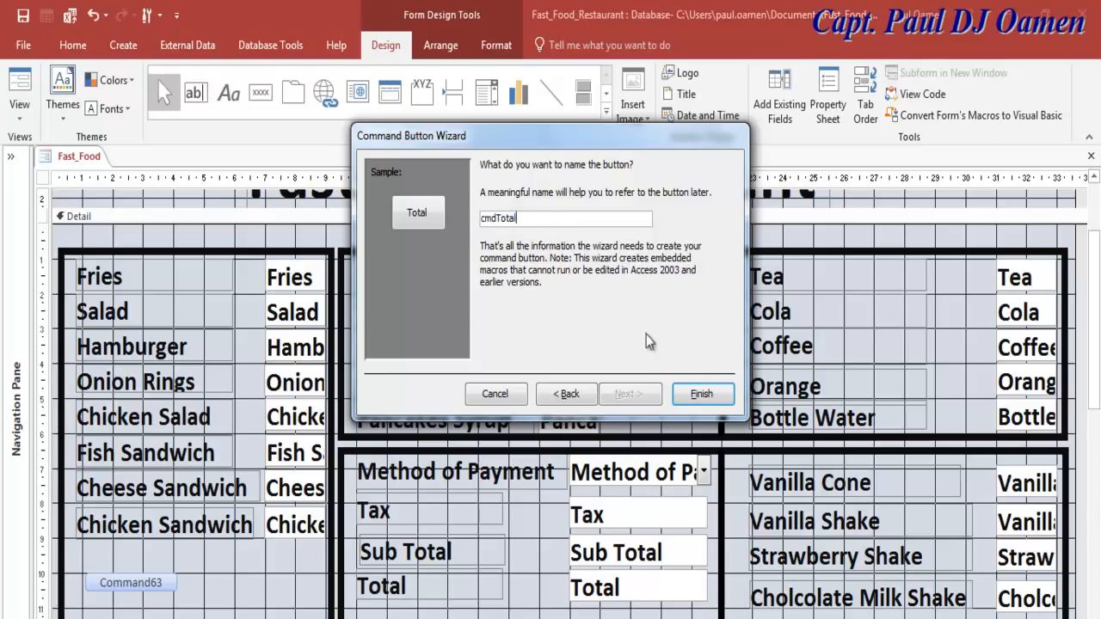
{"action": "left_click", "coordinate": [695, 393]}
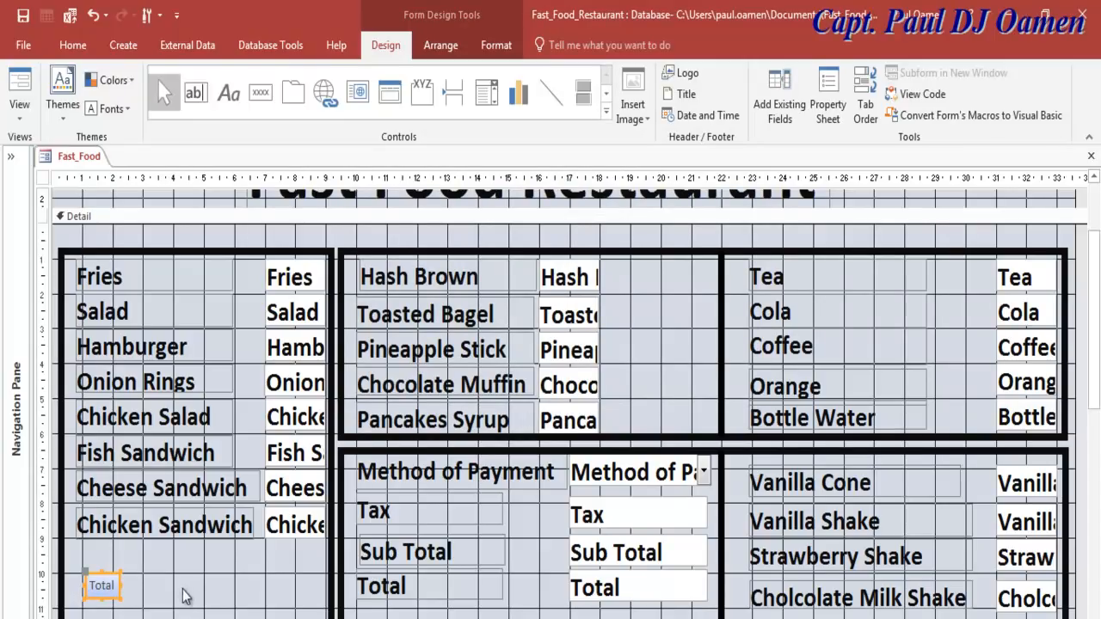
Step: Add a command button beside the Total button that runs the Add New Record action from Record Operations
{"action": "left_click", "coordinate": [261, 92]}
{"action": "left_click_drag", "start_coordinate": [141, 578], "coordinate": [191, 606]}
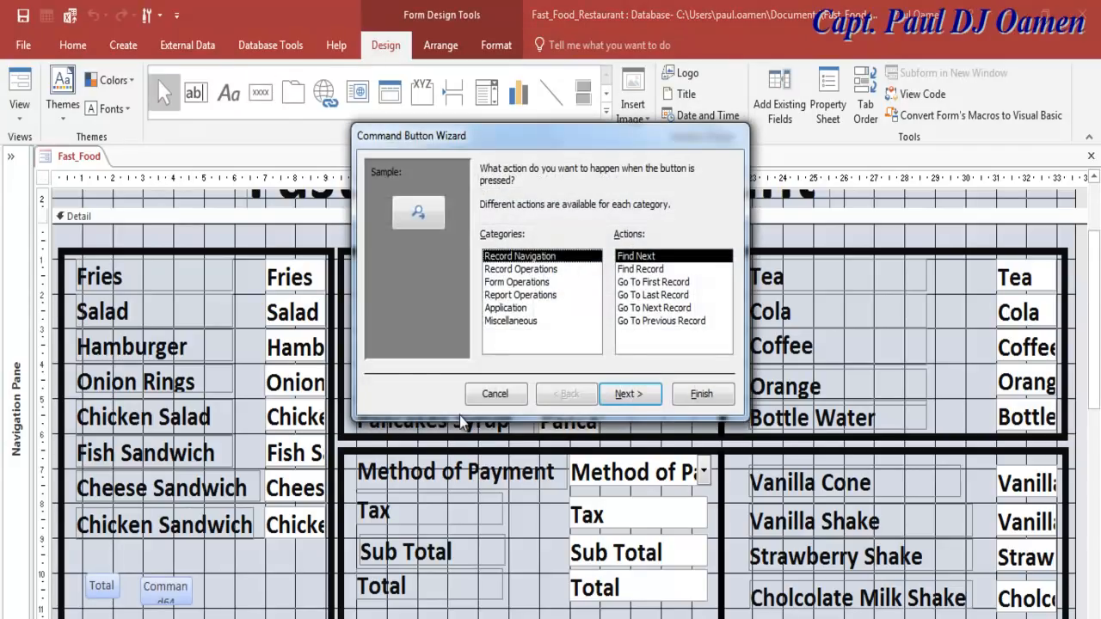
{"action": "left_click", "coordinate": [537, 270]}
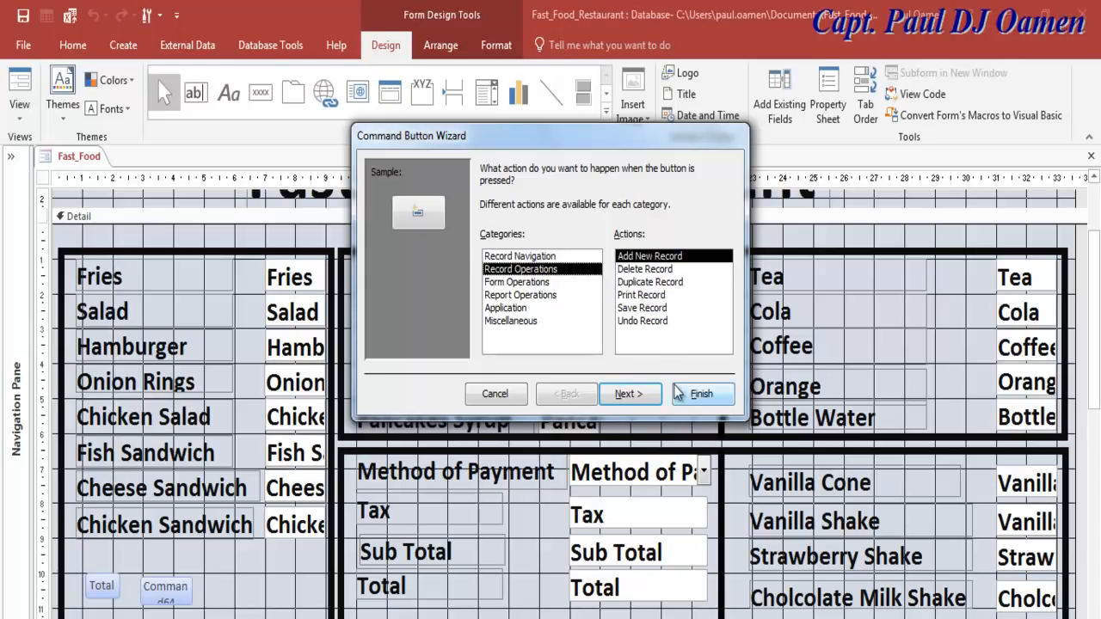
{"action": "left_click", "coordinate": [650, 398]}
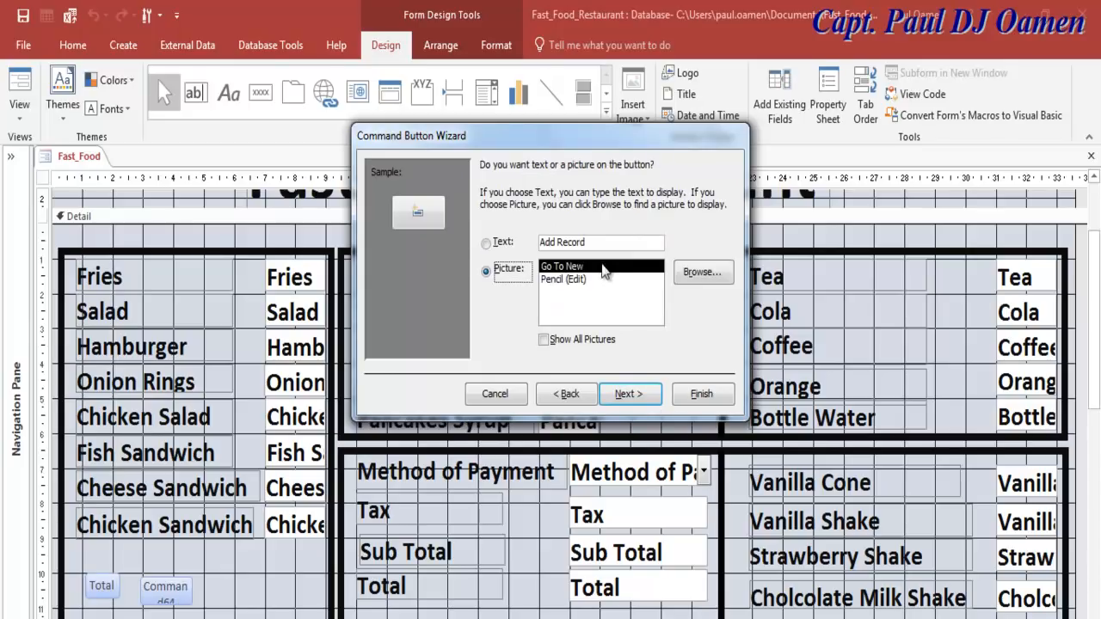
Step: Give the second command button the text Reset and the name cmdReset, and finish the wizard
{"action": "left_click", "coordinate": [518, 248]}
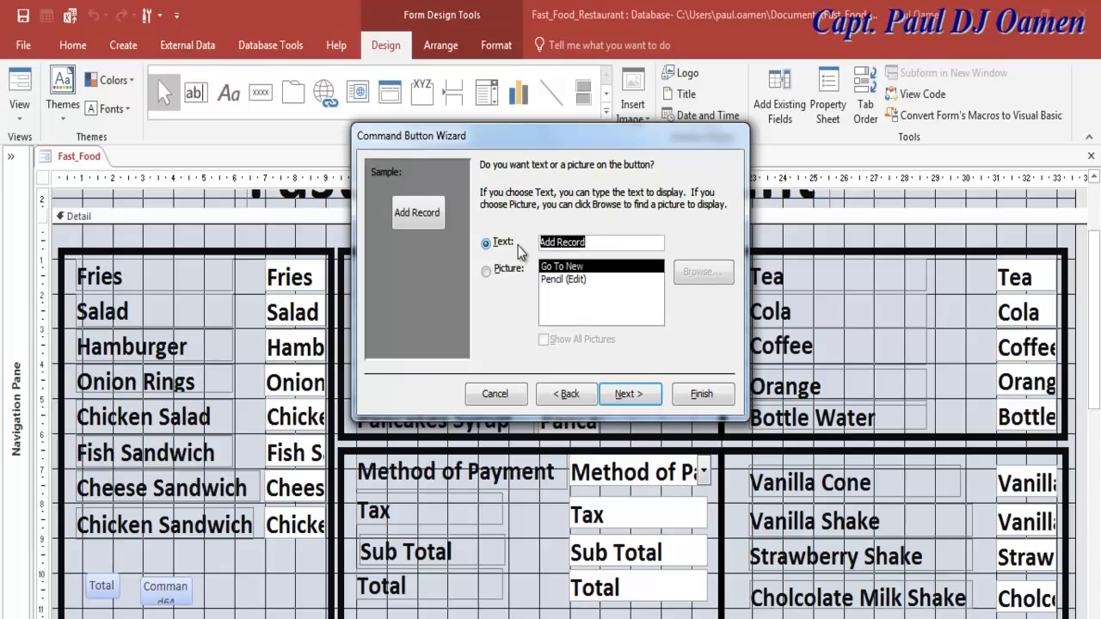
{"action": "type", "text": "Resey"}
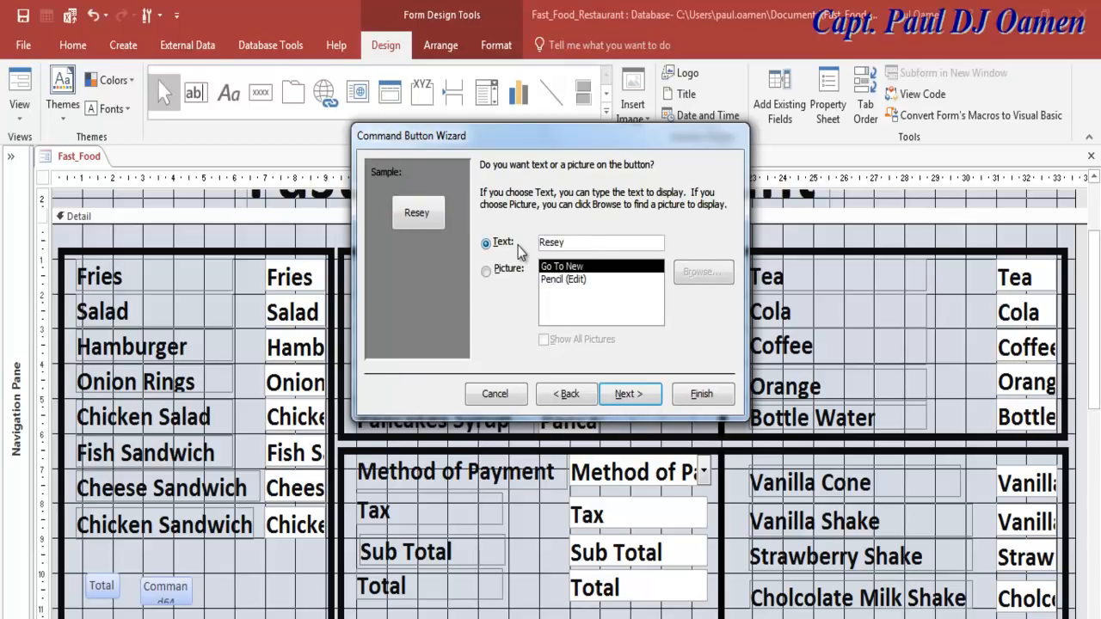
{"action": "key", "text": "BackSpace"}
{"action": "type", "text": "t"}
{"action": "left_click", "coordinate": [644, 395]}
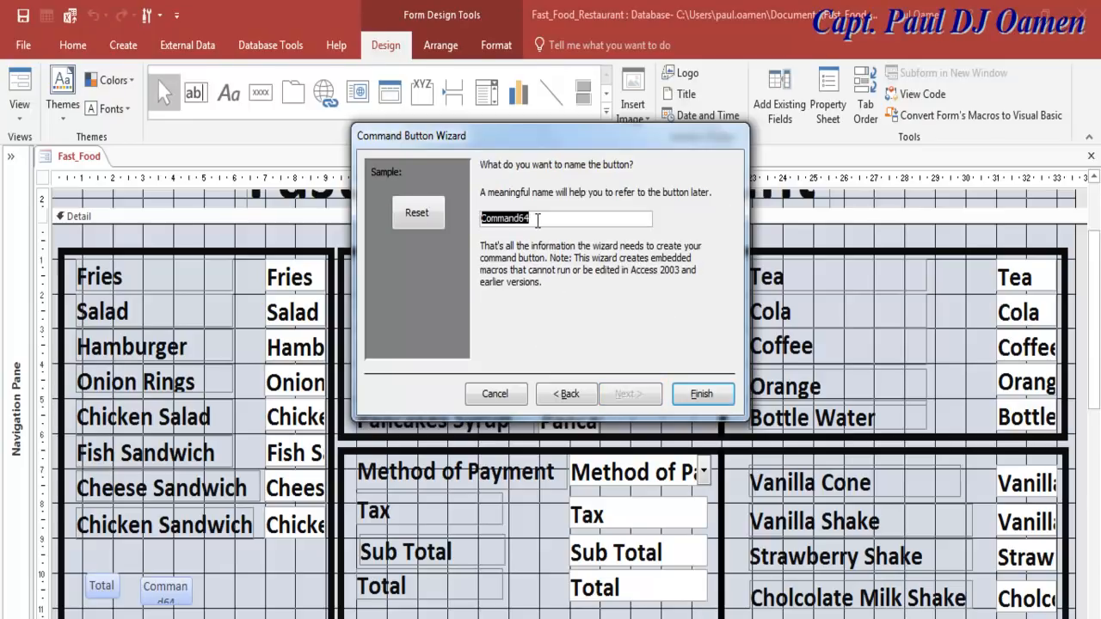
{"action": "type", "text": "cmdReset"}
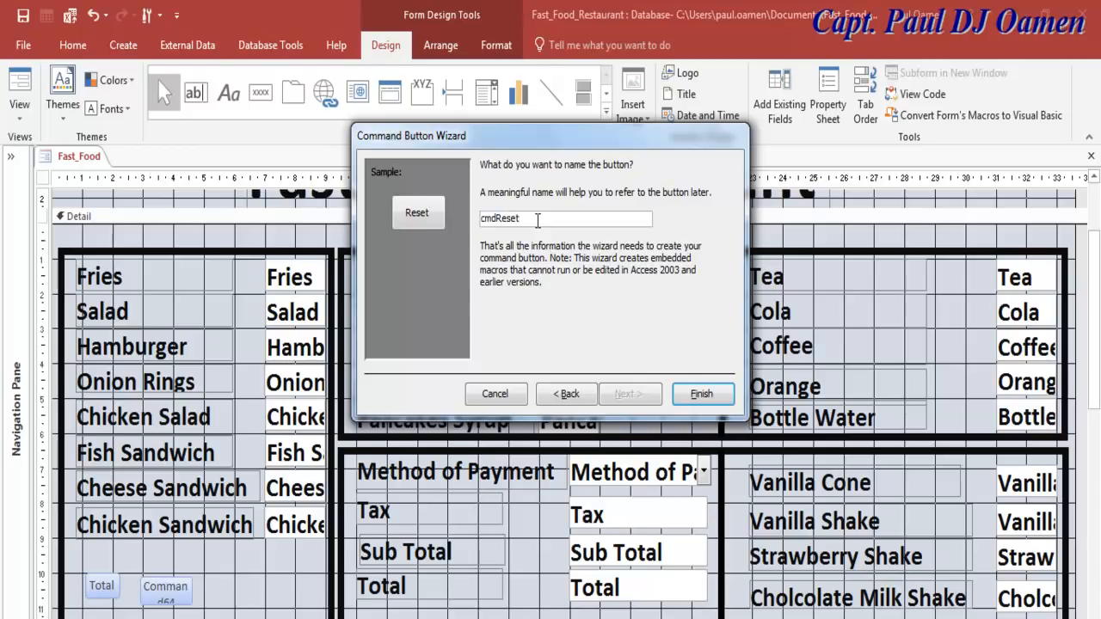
{"action": "left_click", "coordinate": [702, 394]}
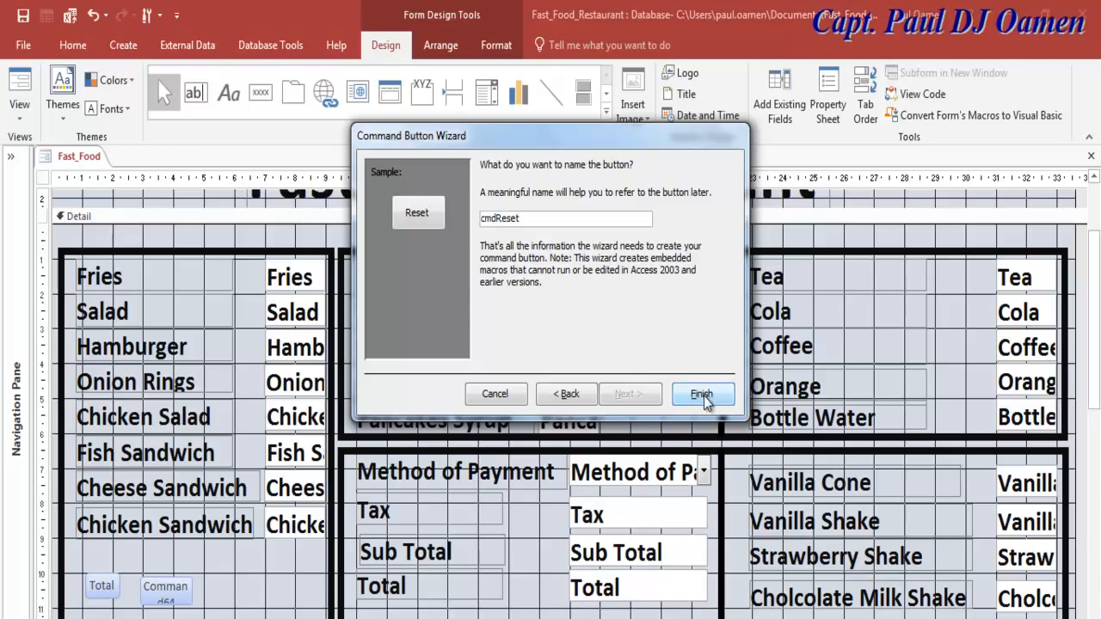
Step: Add a command button beside the Reset button that runs the Quit Application action from the Application category
{"action": "left_click", "coordinate": [260, 92]}
{"action": "left_click_drag", "start_coordinate": [228, 575], "coordinate": [318, 596]}
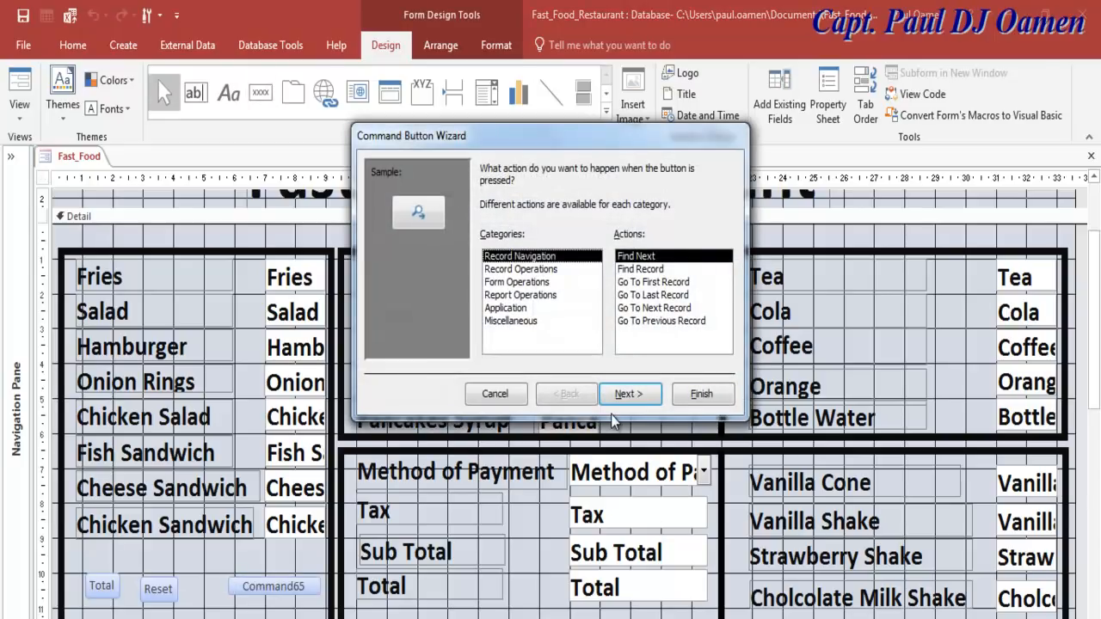
{"action": "left_click", "coordinate": [536, 269]}
{"action": "left_click", "coordinate": [526, 283]}
{"action": "left_click", "coordinate": [522, 295]}
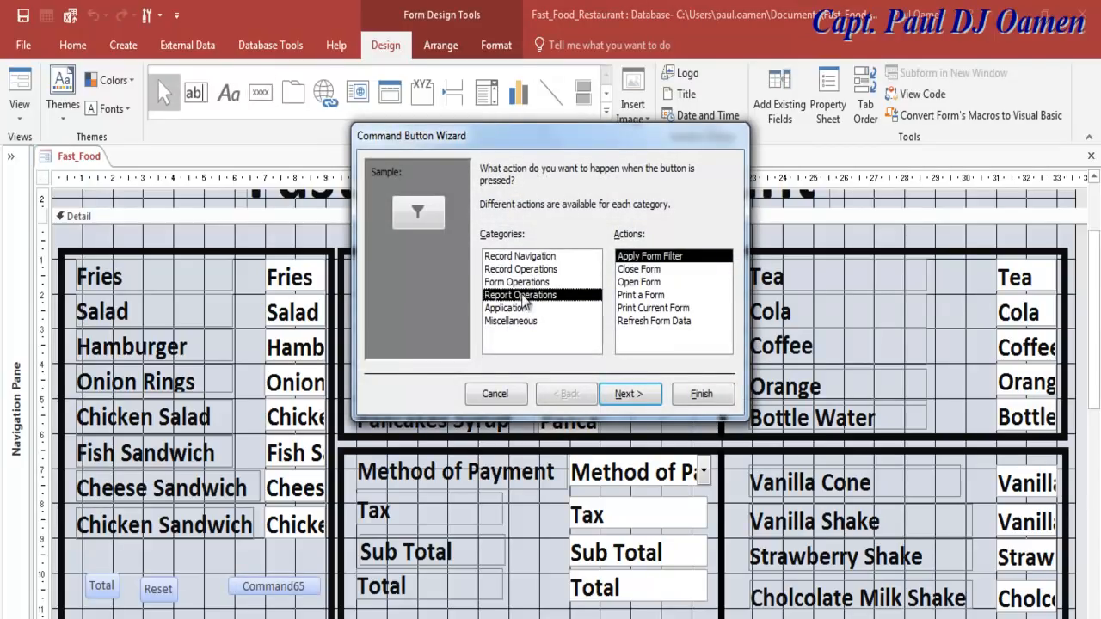
{"action": "left_click", "coordinate": [518, 308]}
{"action": "left_click", "coordinate": [626, 258]}
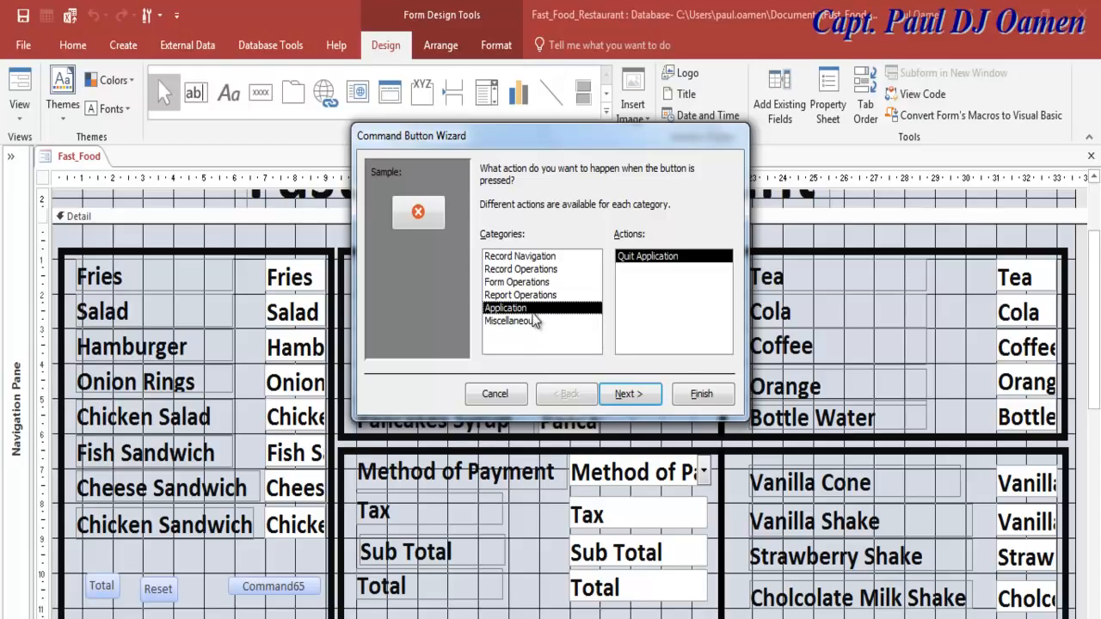
{"action": "left_click", "coordinate": [647, 396]}
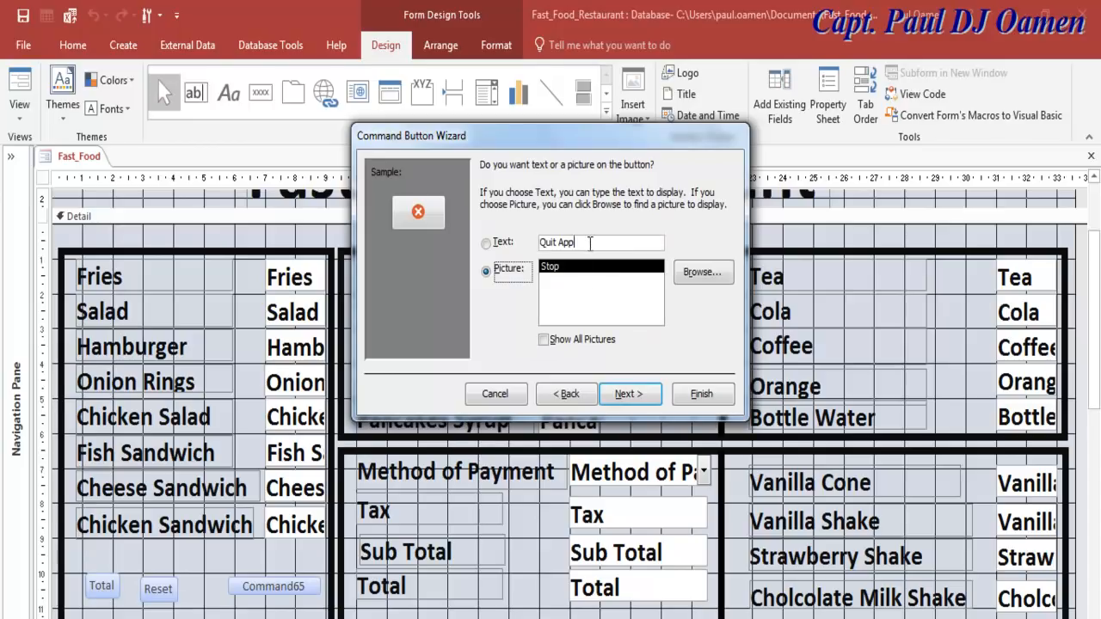
Step: Give the third command button the text Quit App and the name cmdExit, and finish the wizard
{"action": "left_click_drag", "start_coordinate": [590, 243], "coordinate": [507, 249]}
{"action": "left_click", "coordinate": [507, 249]}
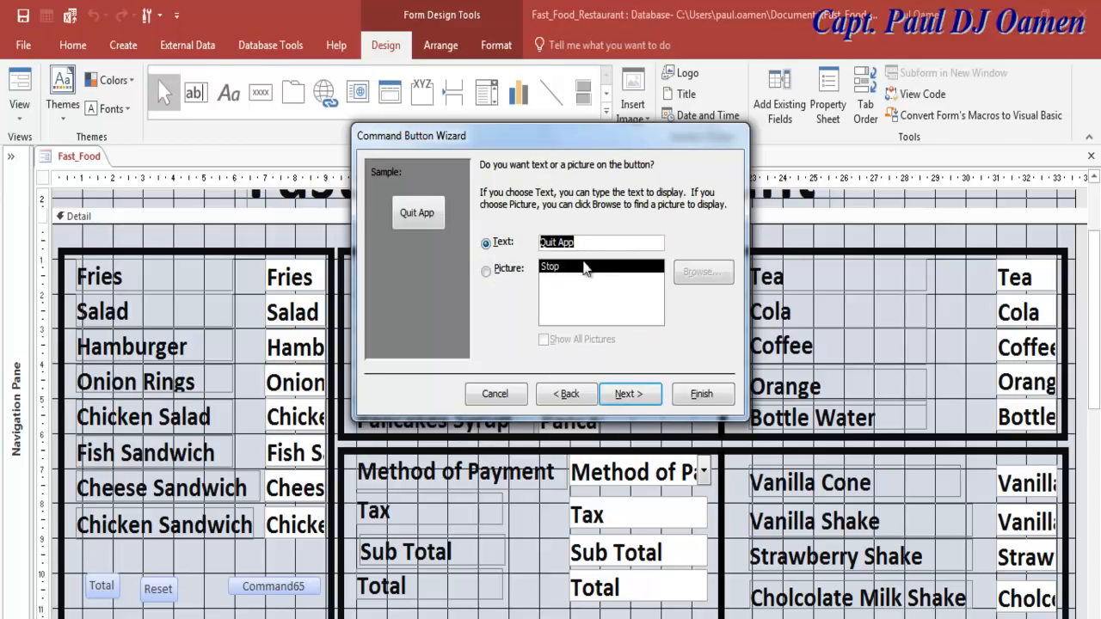
{"action": "left_click", "coordinate": [608, 243]}
{"action": "left_click", "coordinate": [645, 396]}
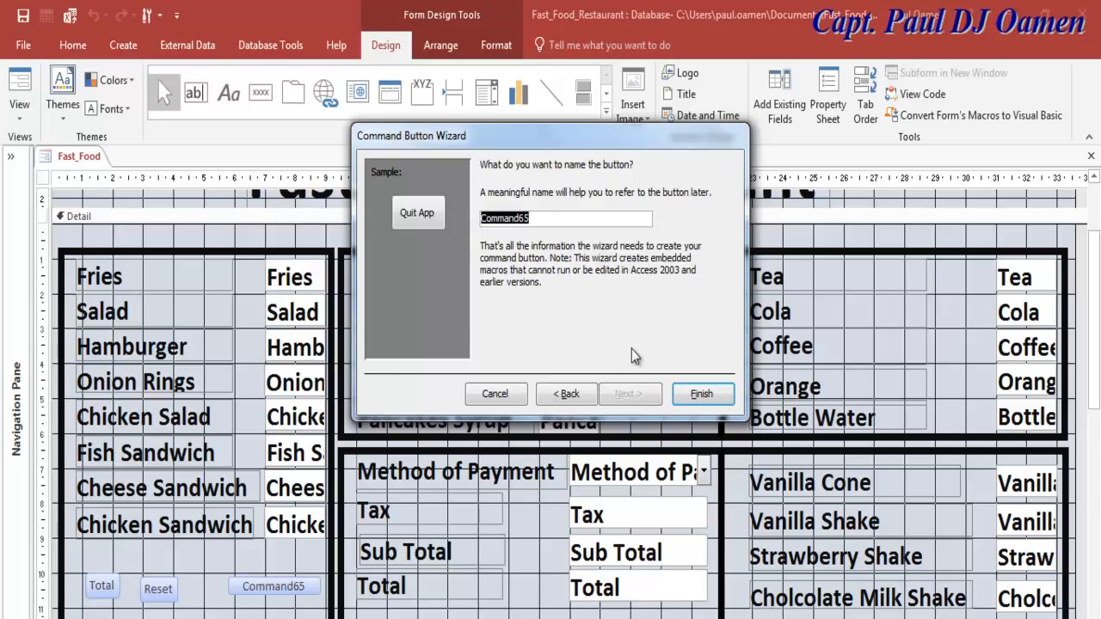
{"action": "type", "text": "cmdExit"}
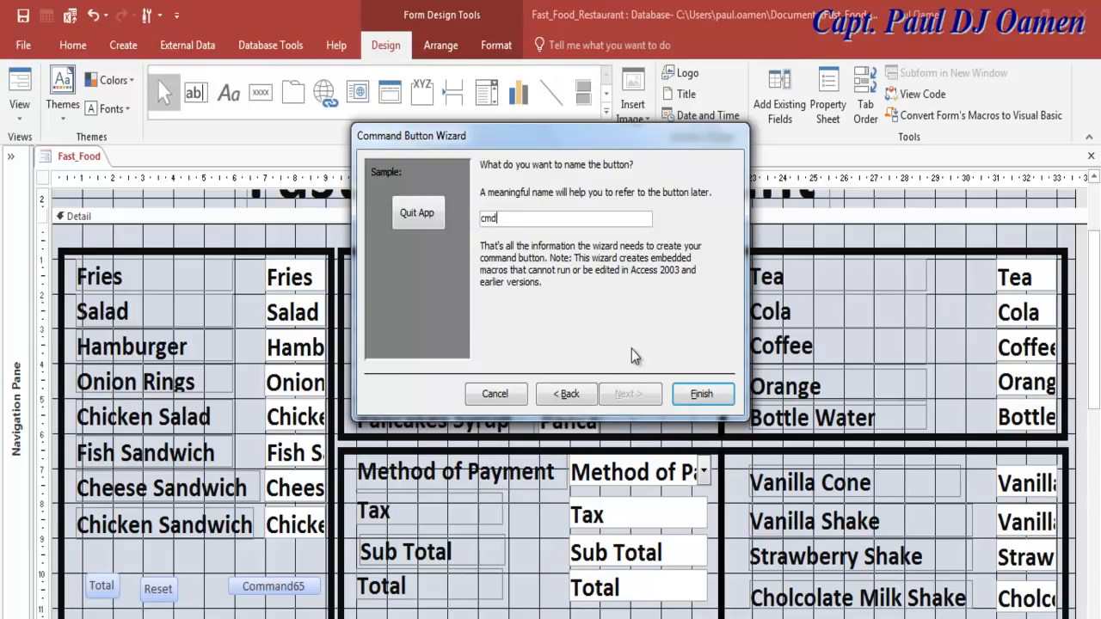
{"action": "left_click", "coordinate": [701, 394]}
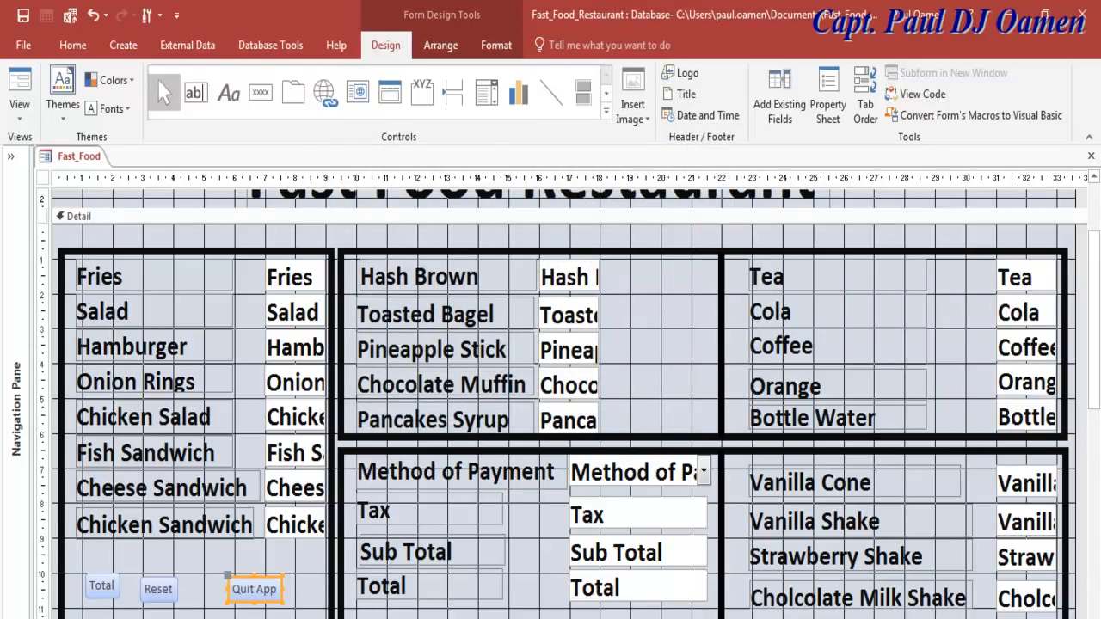
Step: Narrow the Sub Total label slightly, and reposition the Reset and Quit App buttons in the row beside Total
{"action": "left_click_drag", "start_coordinate": [1096, 396], "coordinate": [1097, 405]}
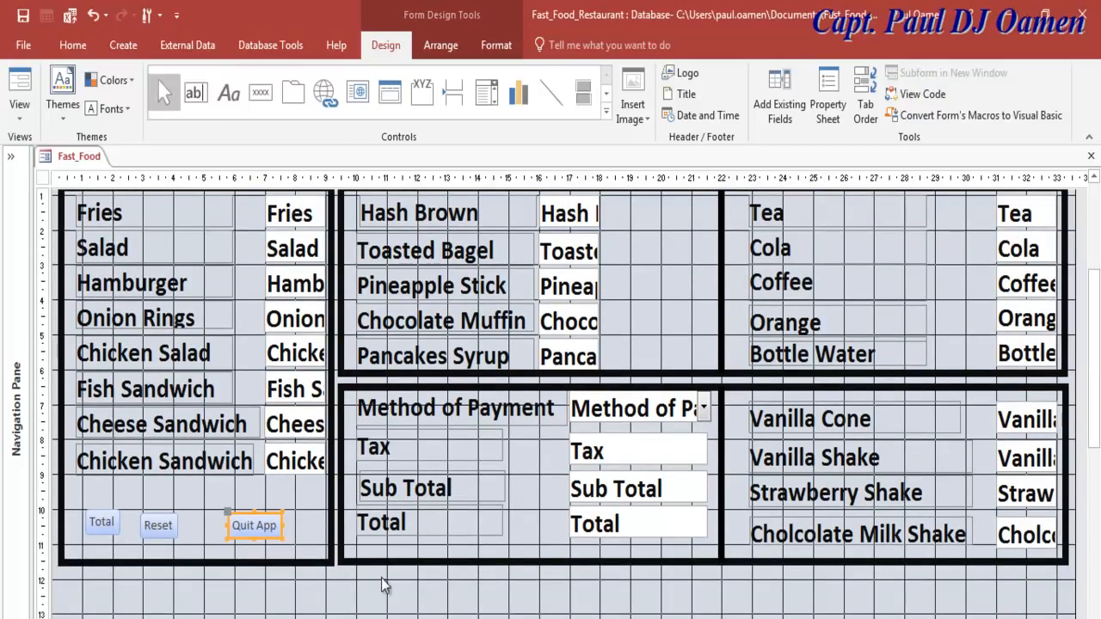
{"action": "left_click", "coordinate": [505, 493]}
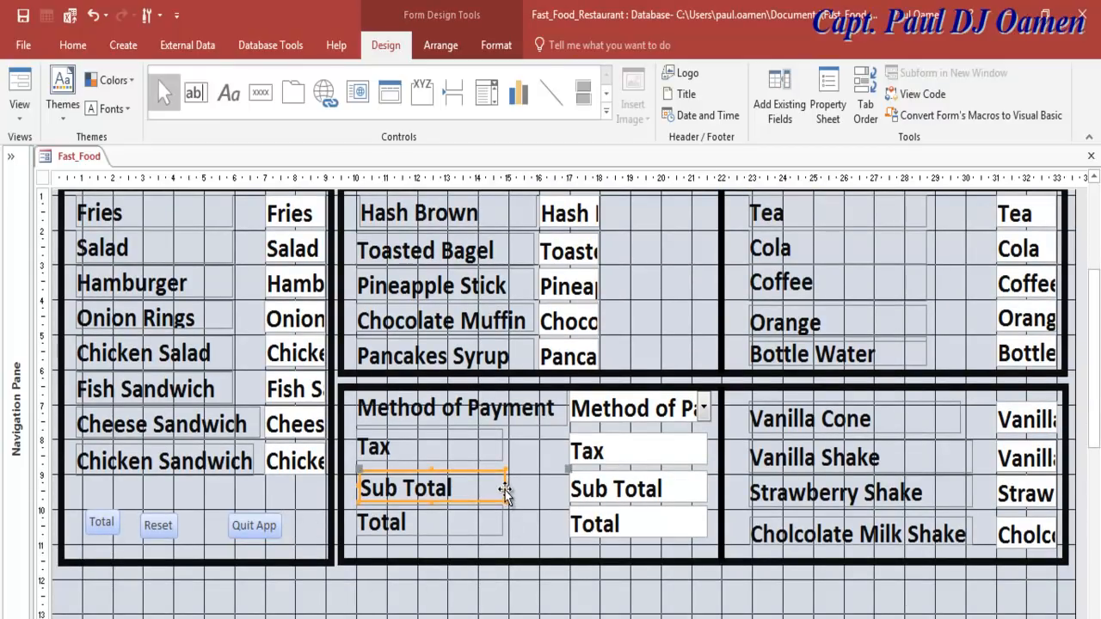
{"action": "left_click_drag", "start_coordinate": [504, 487], "coordinate": [503, 487]}
{"action": "left_click", "coordinate": [177, 529]}
{"action": "left_click_drag", "start_coordinate": [178, 530], "coordinate": [182, 523]}
{"action": "left_click", "coordinate": [249, 527]}
{"action": "left_click_drag", "start_coordinate": [249, 528], "coordinate": [270, 523]}
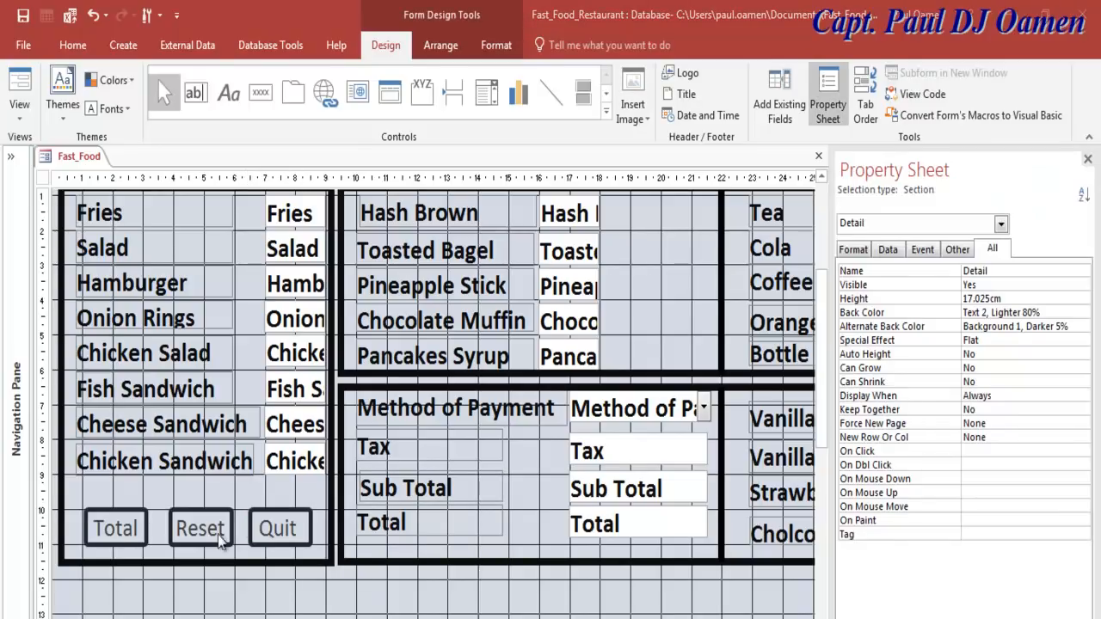
Step: Shorten the caption of the cmdExit button to Quit
{"action": "left_click", "coordinate": [143, 531]}
{"action": "left_click", "coordinate": [227, 542]}
{"action": "left_click", "coordinate": [275, 534]}
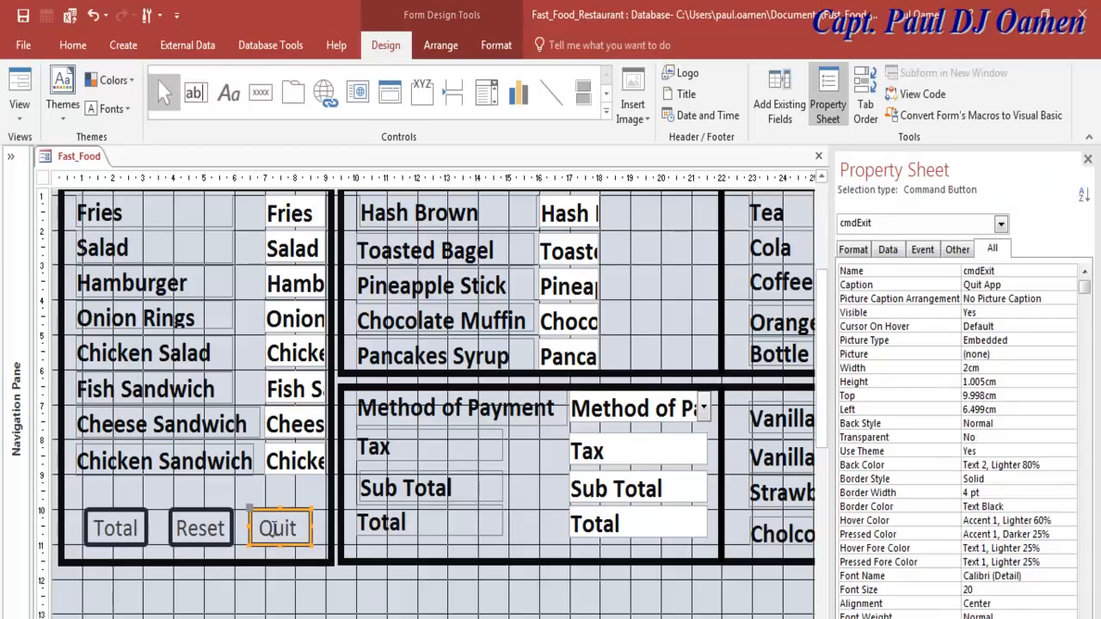
{"action": "left_click", "coordinate": [221, 522]}
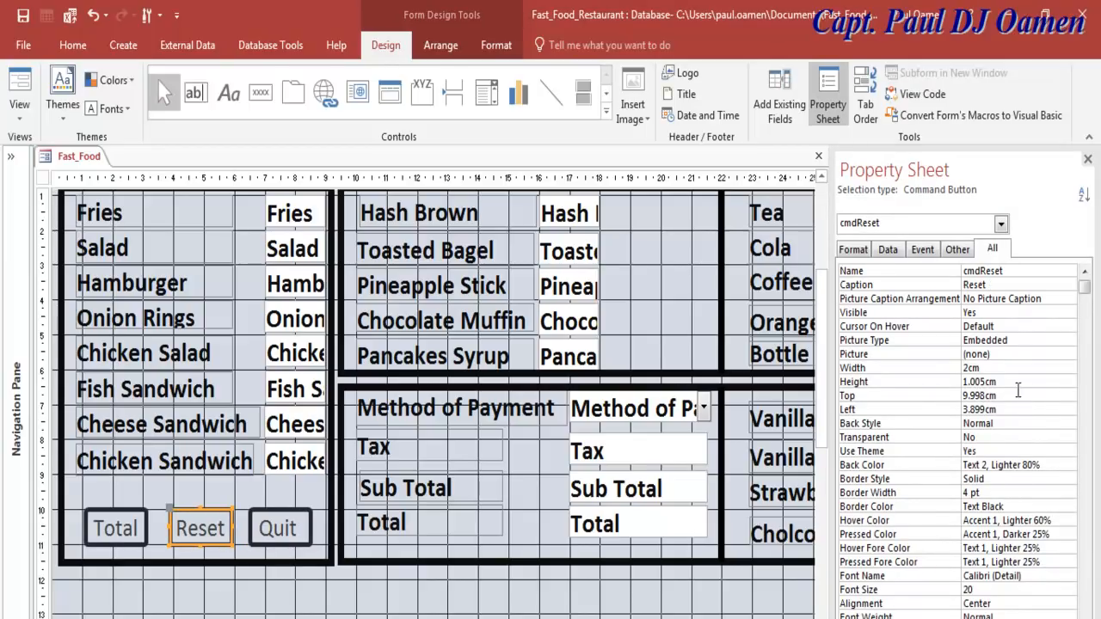
{"action": "left_click", "coordinate": [274, 538]}
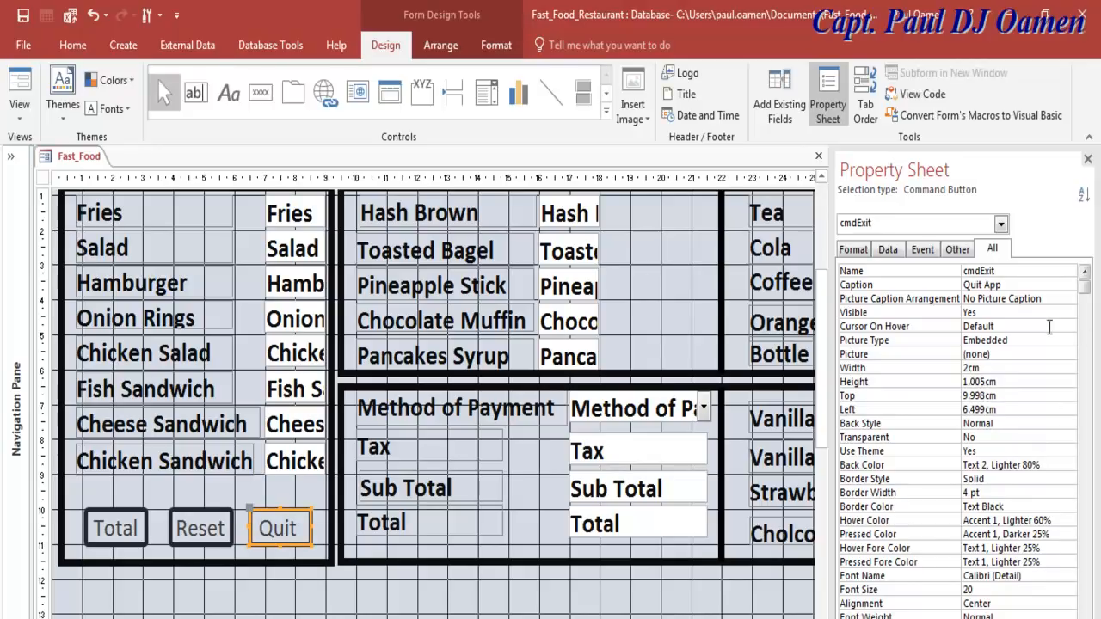
{"action": "left_click_drag", "start_coordinate": [1003, 285], "coordinate": [991, 289]}
{"action": "key", "text": "BackSpace"}
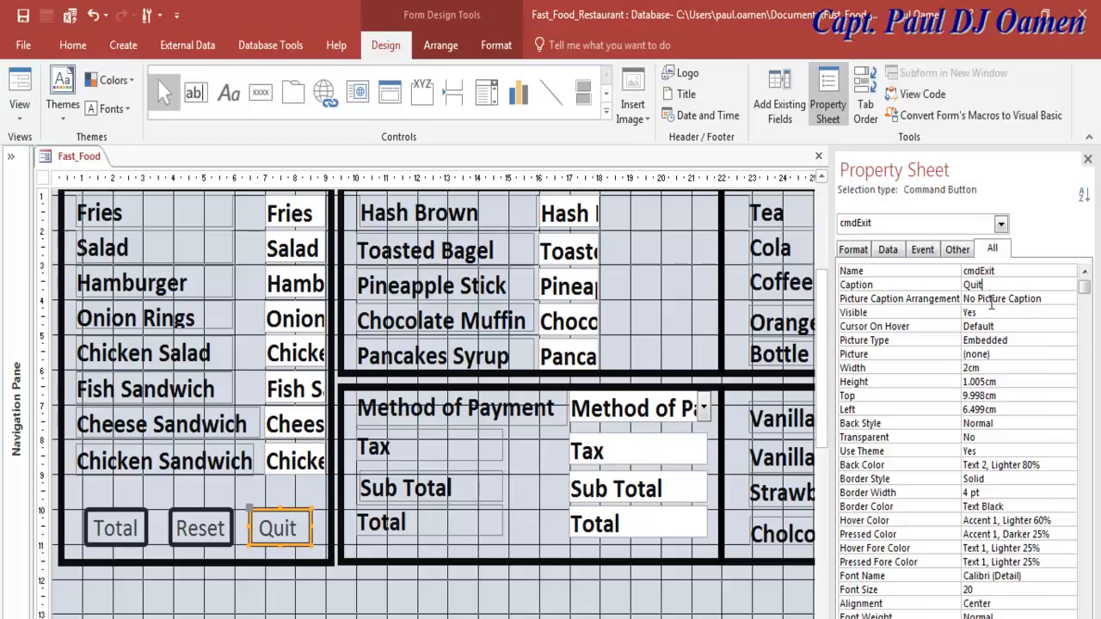
{"action": "left_click", "coordinate": [276, 602]}
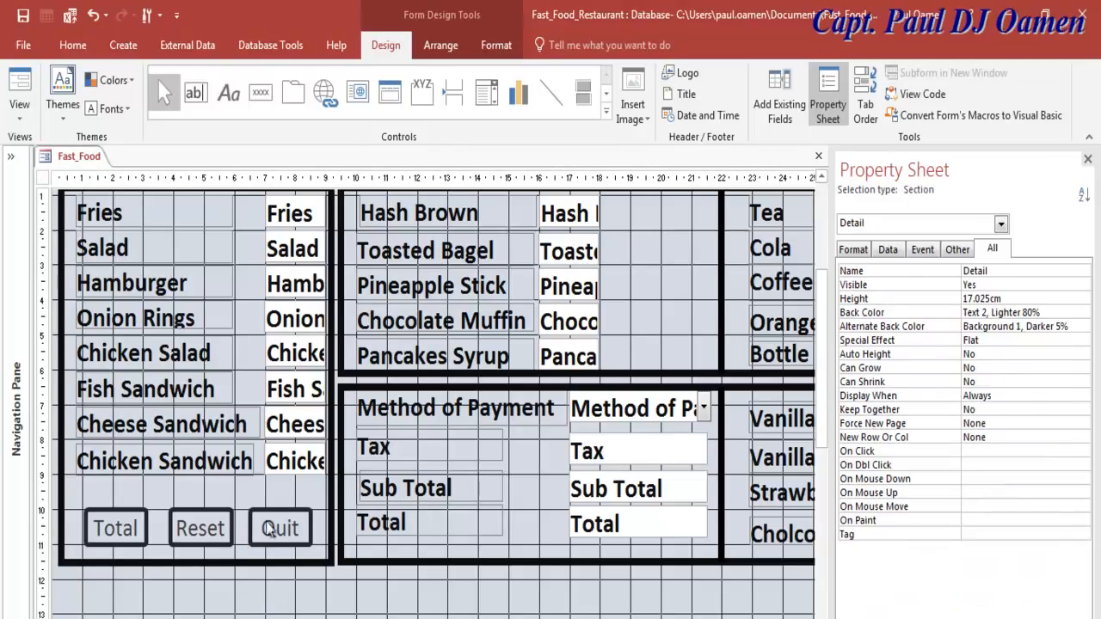
Step: Review the form's layout and the three command buttons in Form View, and return to Design View
{"action": "right_click", "coordinate": [52, 161]}
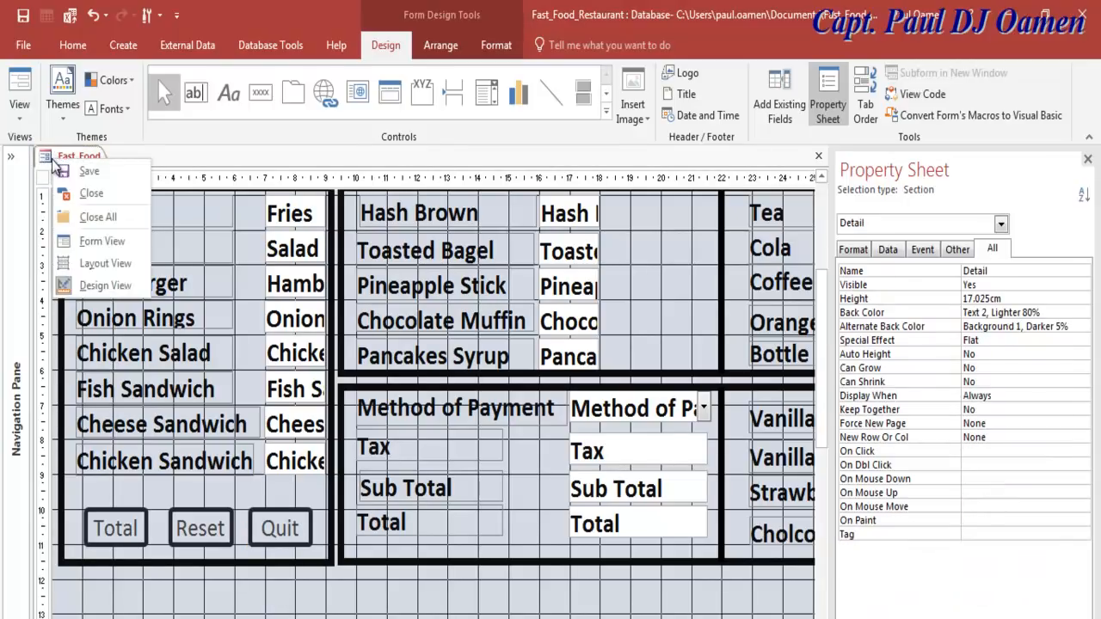
{"action": "left_click", "coordinate": [100, 244]}
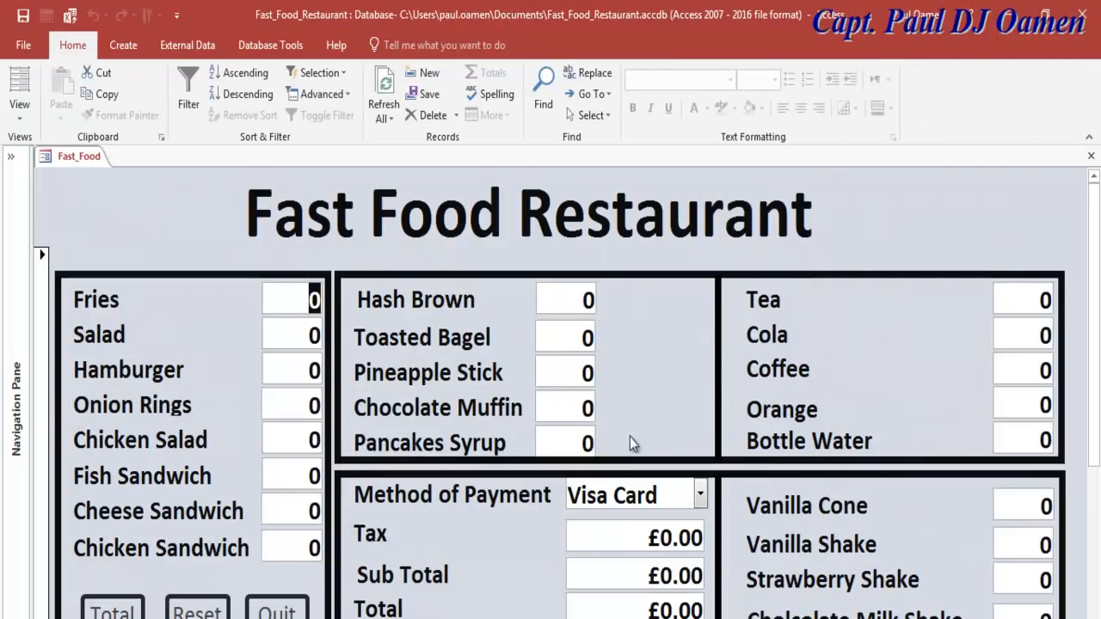
{"action": "scroll", "coordinate": [1098, 480], "scroll_direction": "down", "scroll_amount": 3}
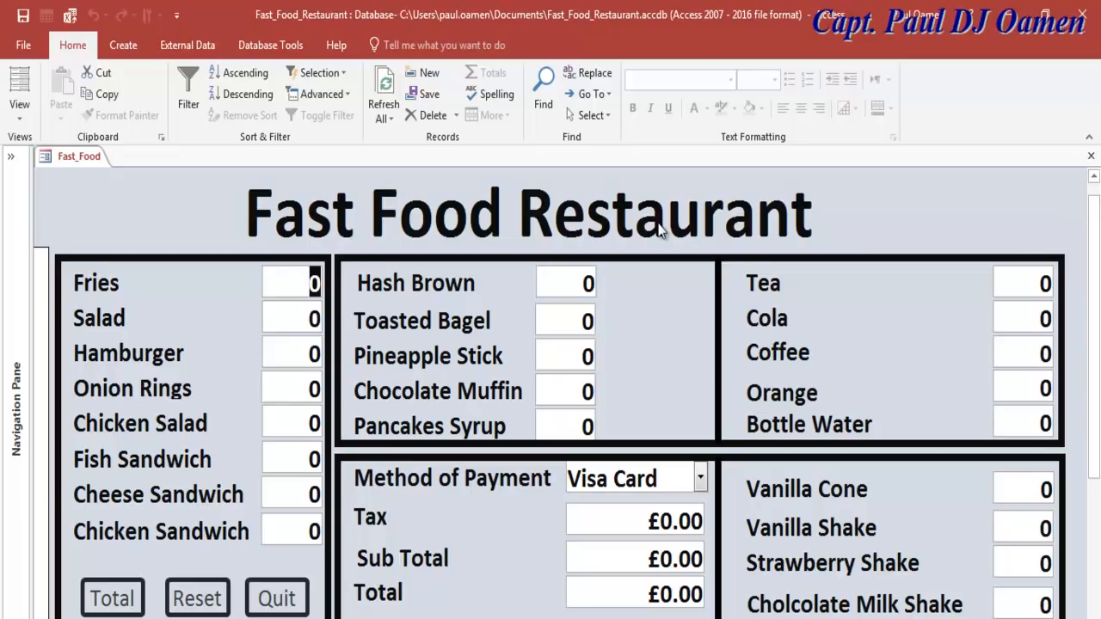
{"action": "left_click", "coordinate": [19, 110]}
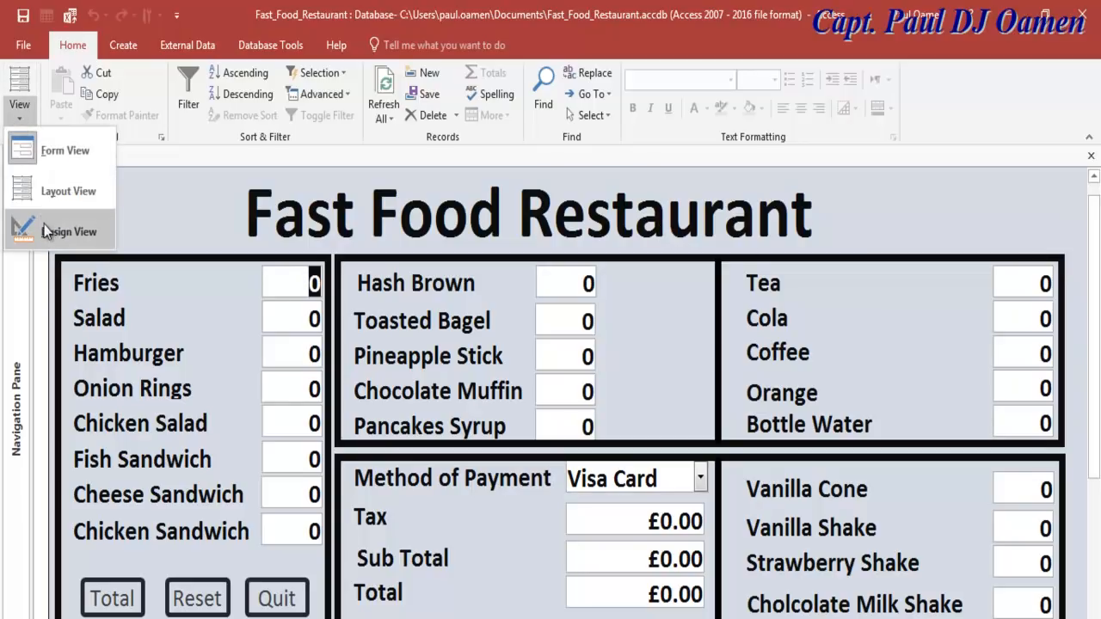
{"action": "left_click", "coordinate": [45, 228]}
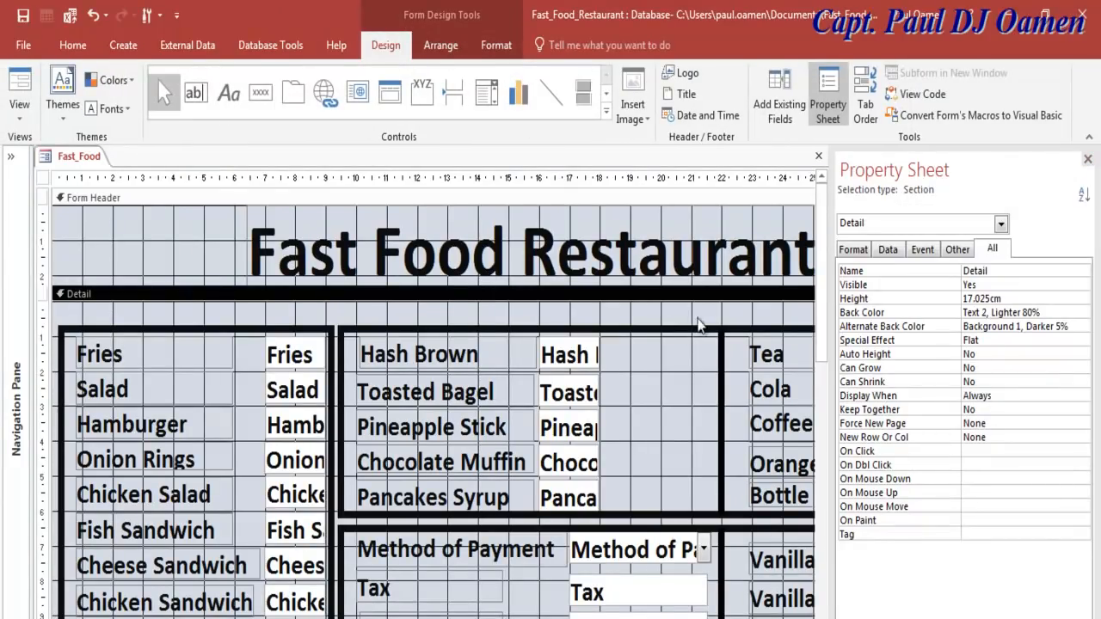
Step: Copy the thick rectangle framing the Hash Brown and Tea groups into the form header, placing it around the Fast Food Restaurant title
{"action": "left_click", "coordinate": [674, 331]}
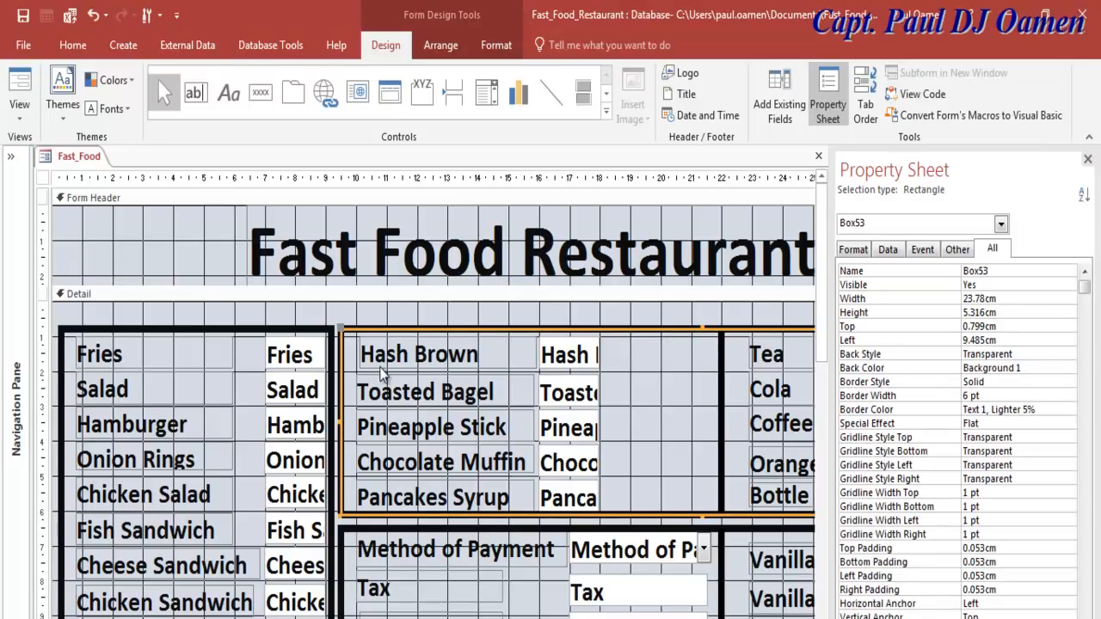
{"action": "left_click", "coordinate": [318, 317]}
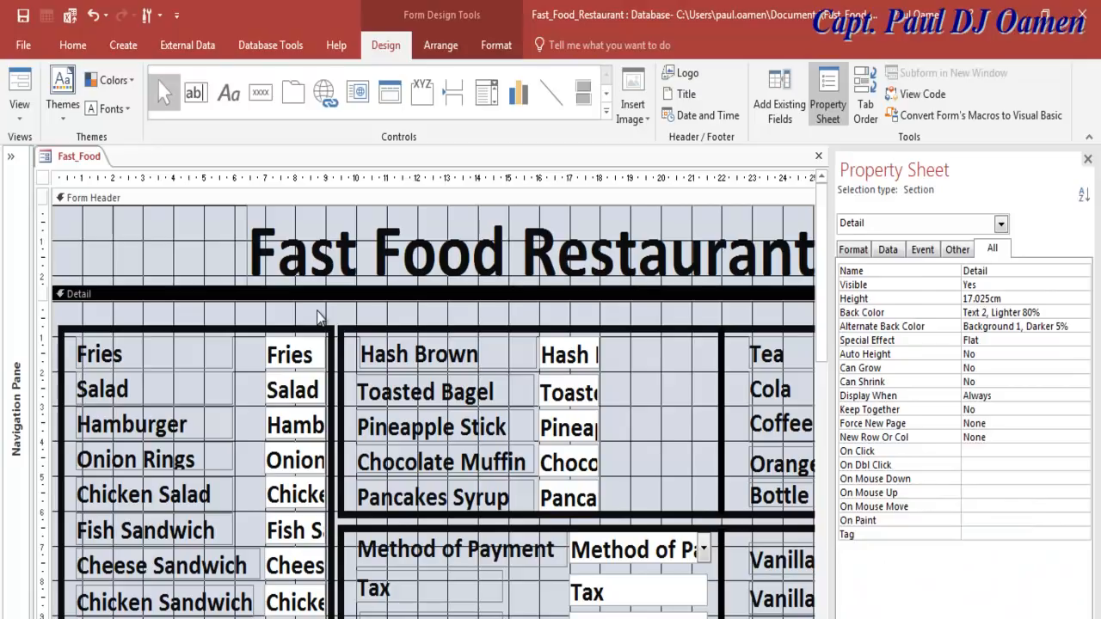
{"action": "key", "text": "ctrl+v"}
{"action": "left_click_drag", "start_coordinate": [221, 302], "coordinate": [287, 216]}
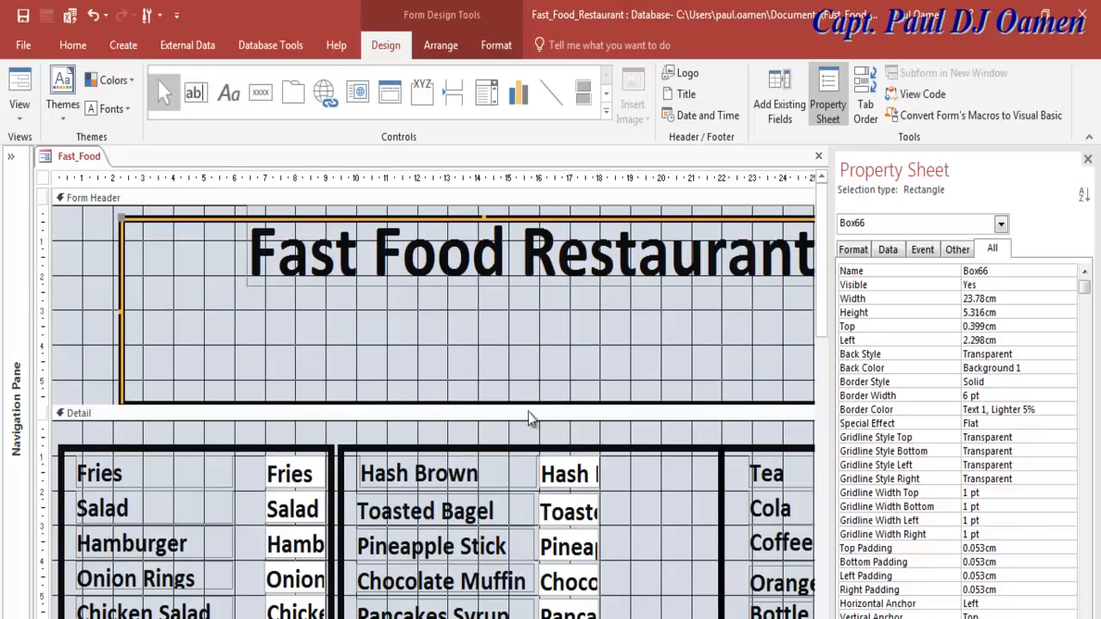
Step: Fit the pasted rectangle closely around the title, widen it to span all the item frames, and shrink the form header to match
{"action": "left_click", "coordinate": [1088, 159]}
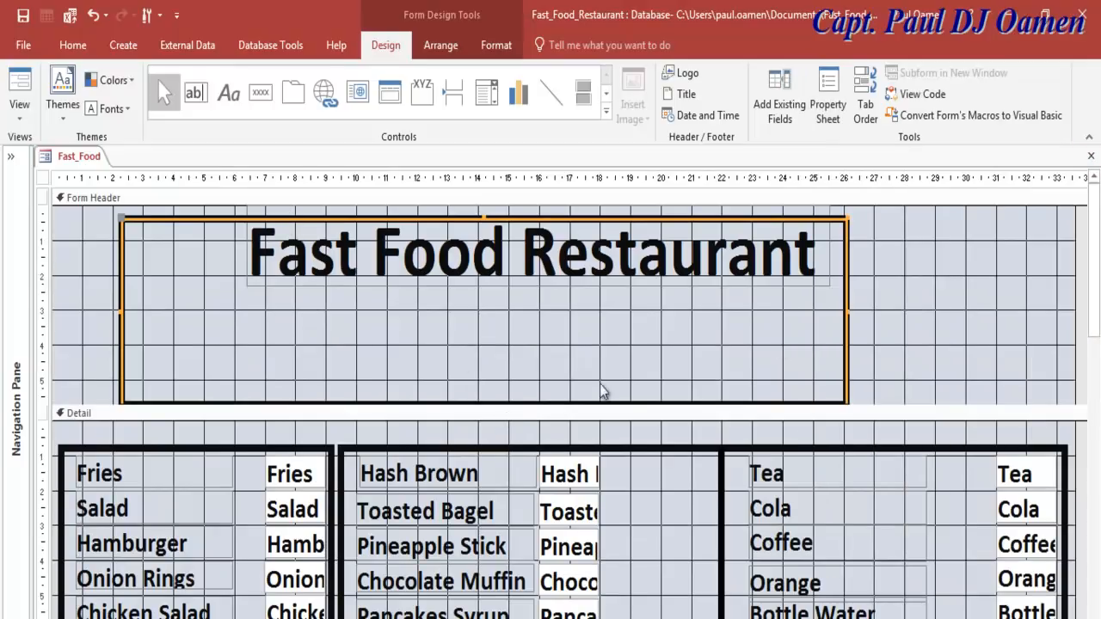
{"action": "left_click_drag", "start_coordinate": [484, 216], "coordinate": [528, 221]}
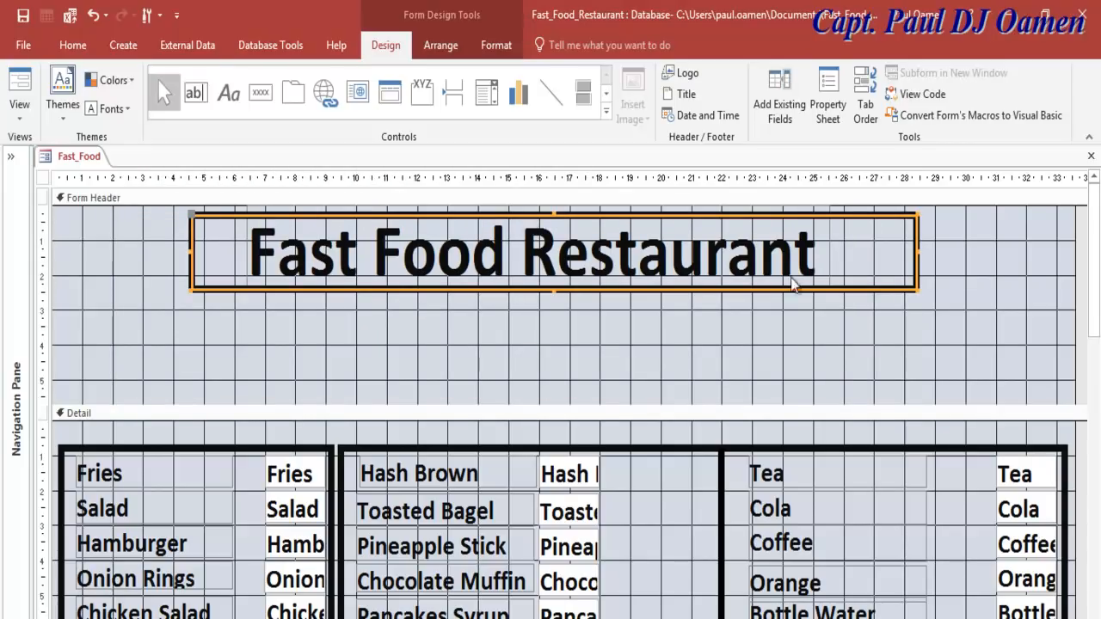
{"action": "left_click_drag", "start_coordinate": [762, 403], "coordinate": [767, 298]}
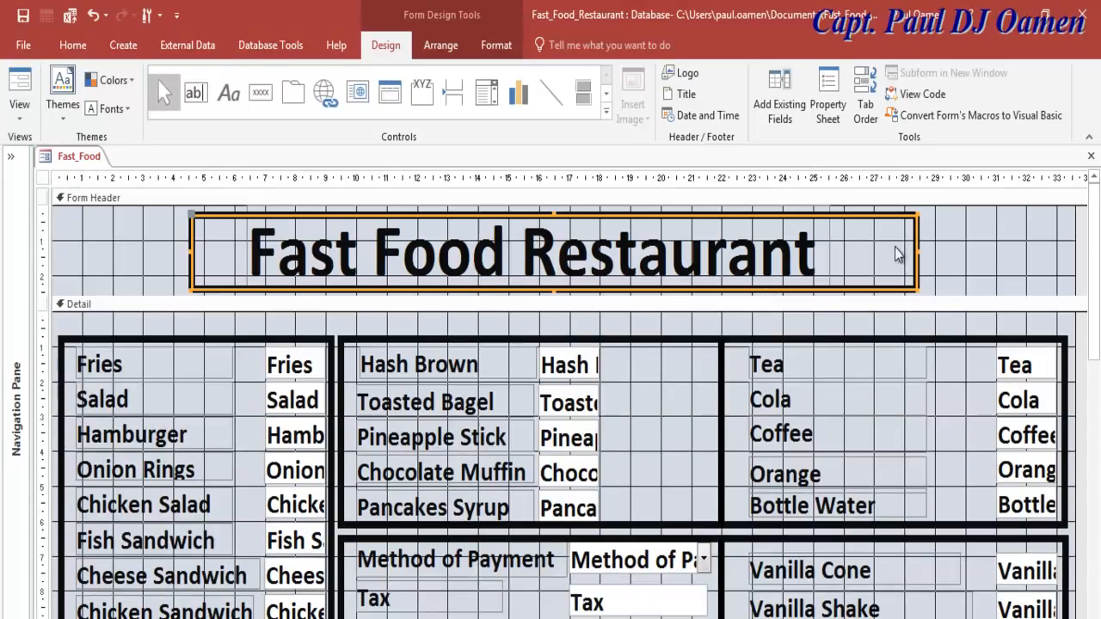
{"action": "left_click_drag", "start_coordinate": [917, 250], "coordinate": [1065, 271]}
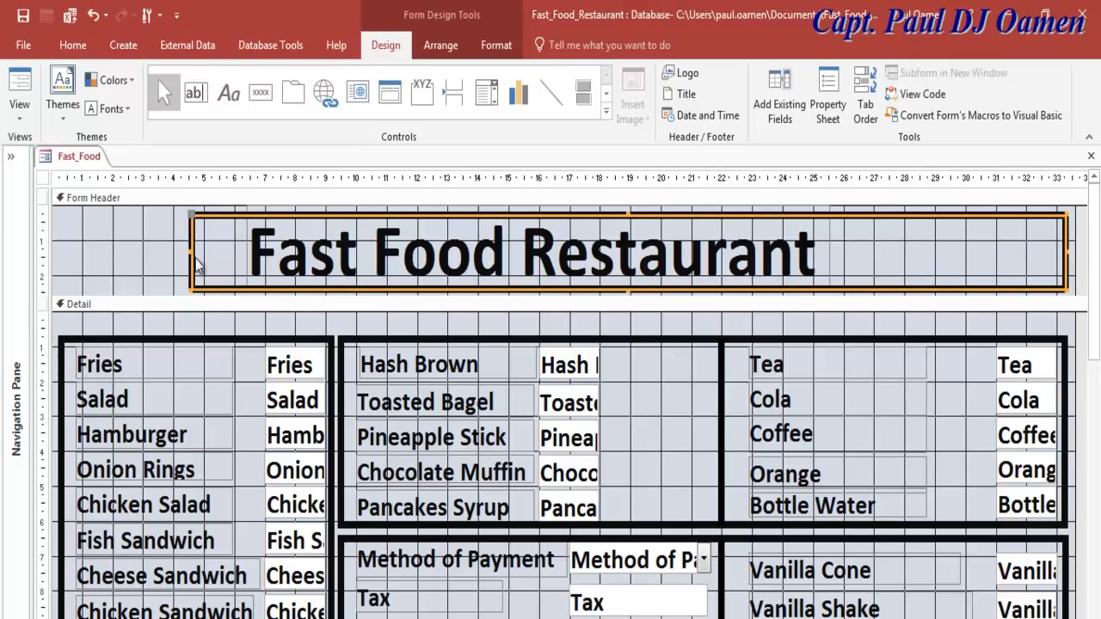
{"action": "left_click_drag", "start_coordinate": [191, 251], "coordinate": [59, 251]}
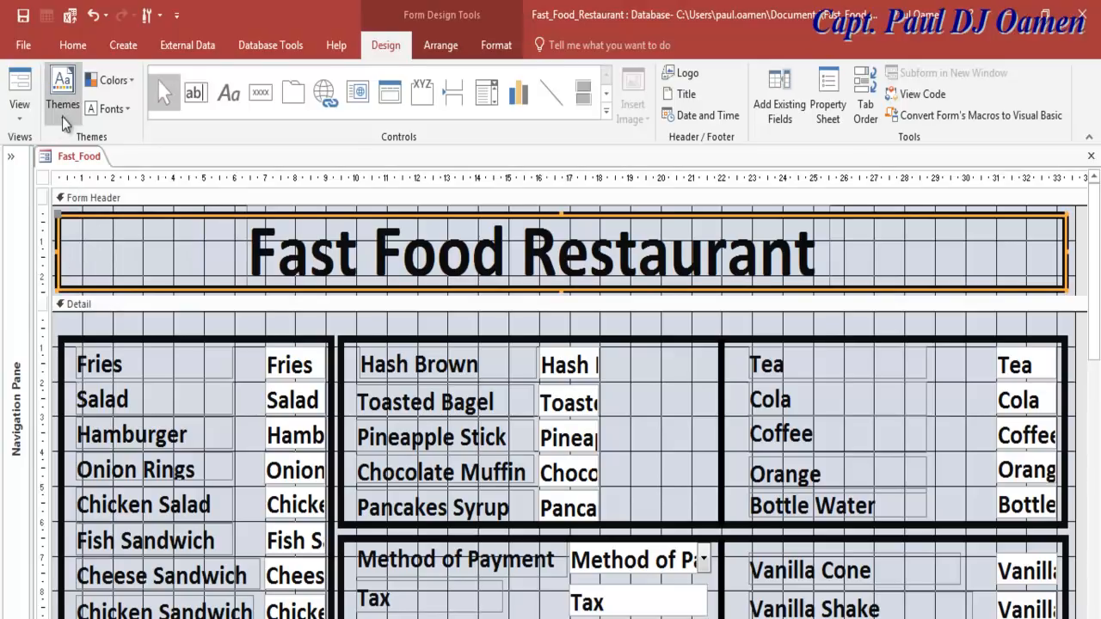
Step: Review the framed title and item groups in Form View
{"action": "left_click", "coordinate": [43, 164]}
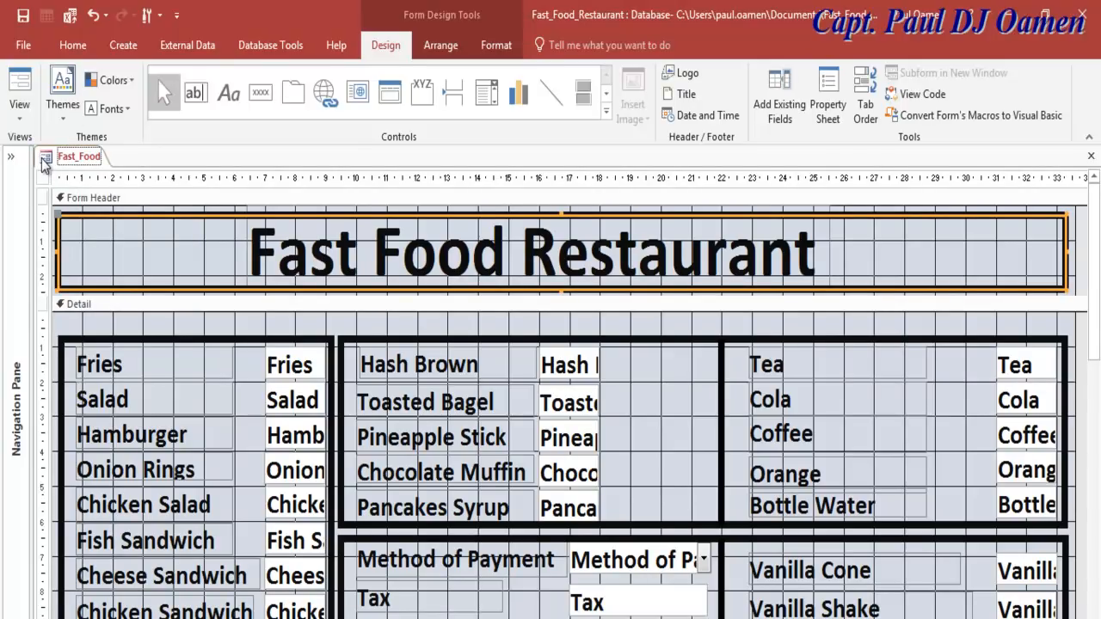
{"action": "right_click", "coordinate": [43, 164]}
{"action": "left_click", "coordinate": [77, 246]}
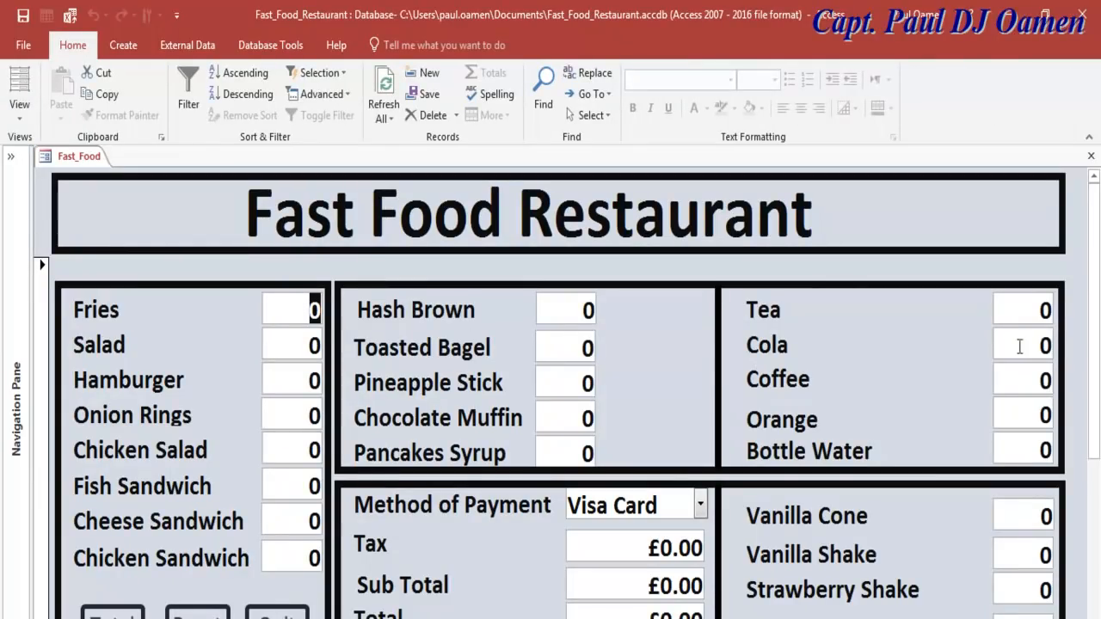
{"action": "left_click_drag", "start_coordinate": [1090, 309], "coordinate": [1094, 318]}
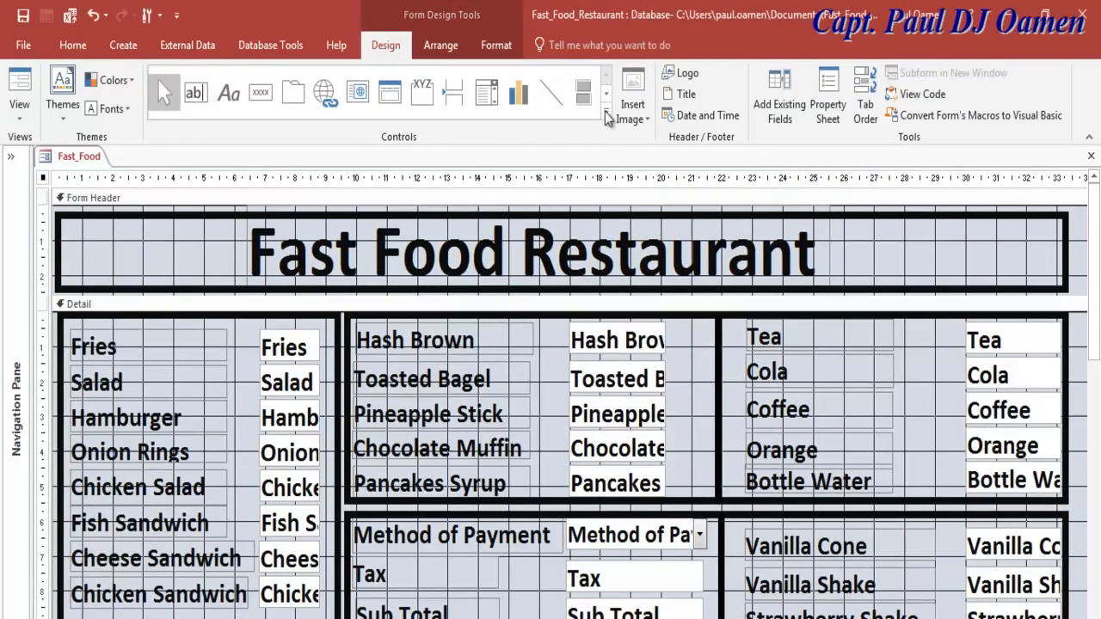
Step: Place a check box directly in front of the Cola label in the drinks group
{"action": "left_click", "coordinate": [605, 111]}
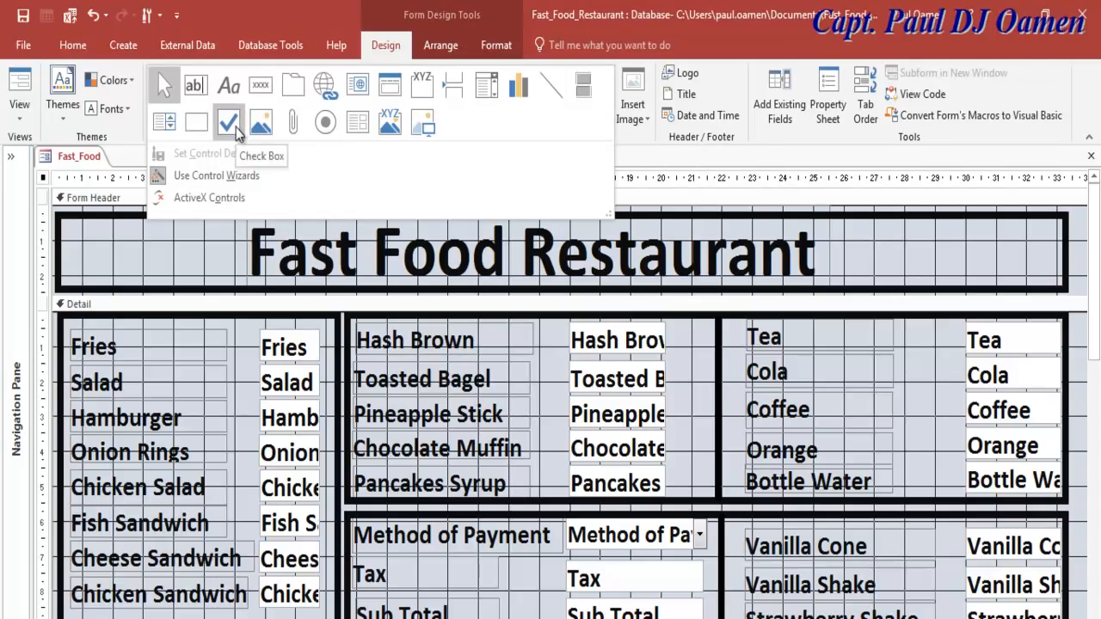
{"action": "left_click", "coordinate": [736, 377]}
{"action": "left_click", "coordinate": [732, 368]}
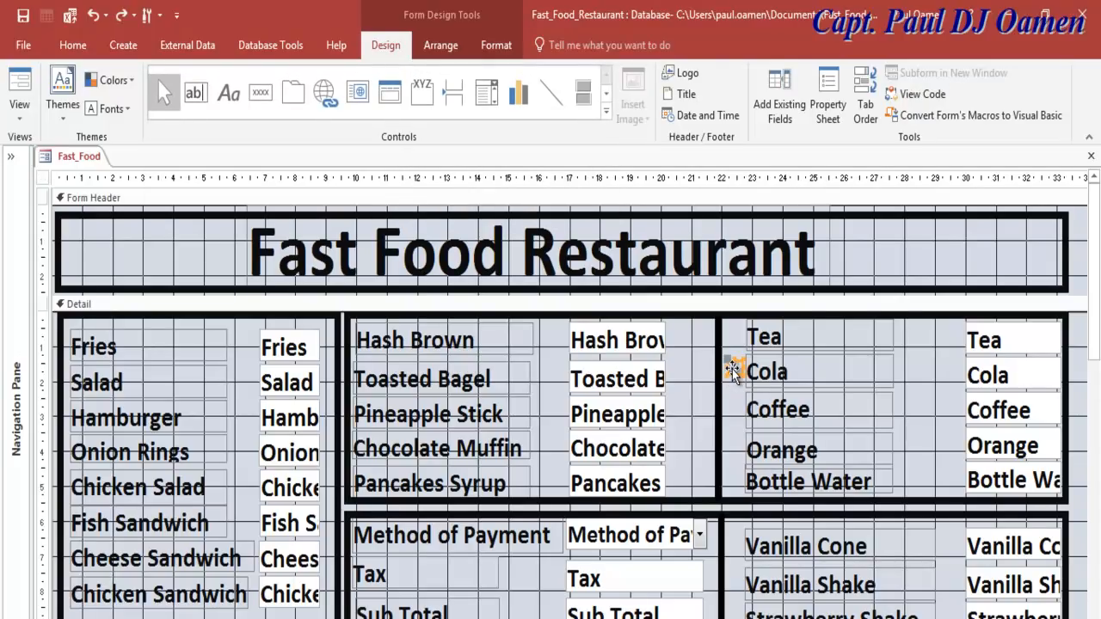
{"action": "left_click", "coordinate": [736, 403]}
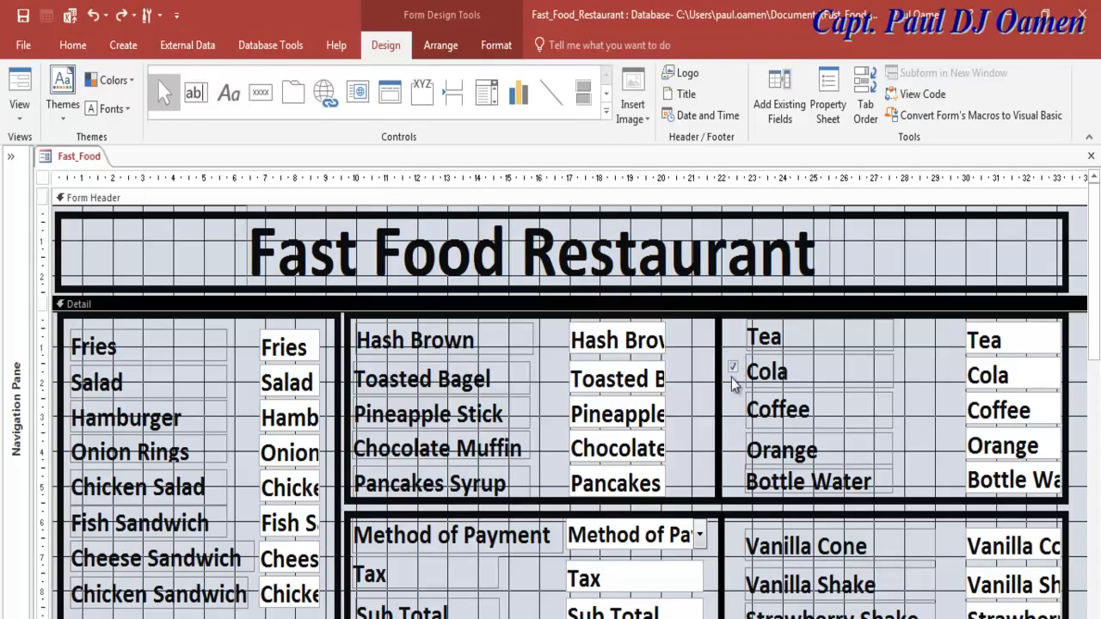
Step: Copy the check box beside Cola and place the copy directly in front of the Coffee label
{"action": "left_click", "coordinate": [733, 370]}
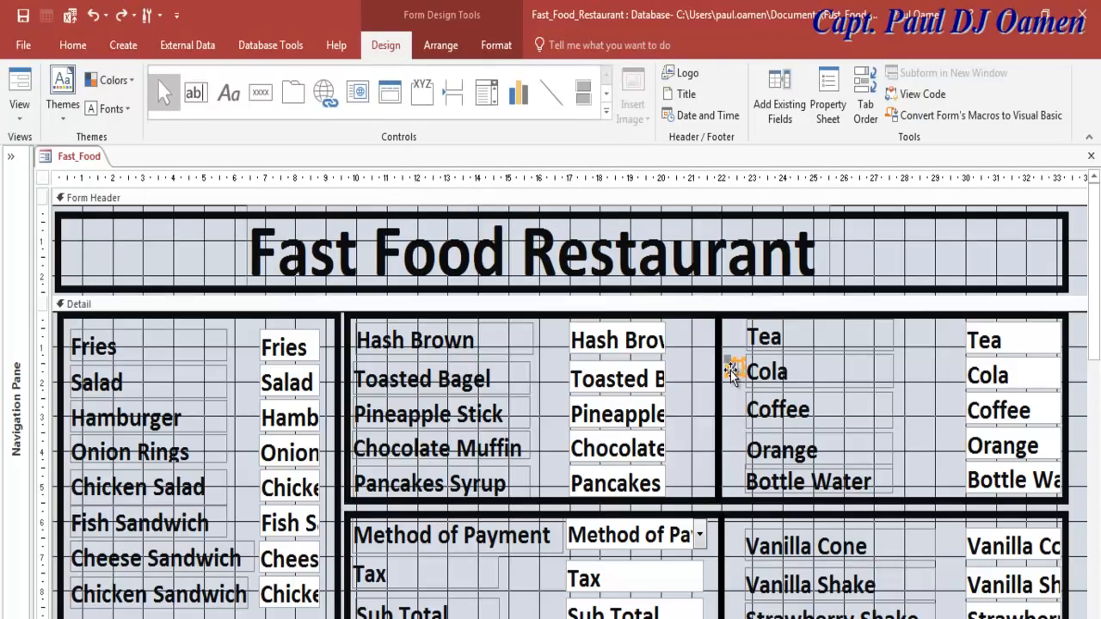
{"action": "left_click", "coordinate": [737, 414]}
{"action": "key", "text": "ctrl+v"}
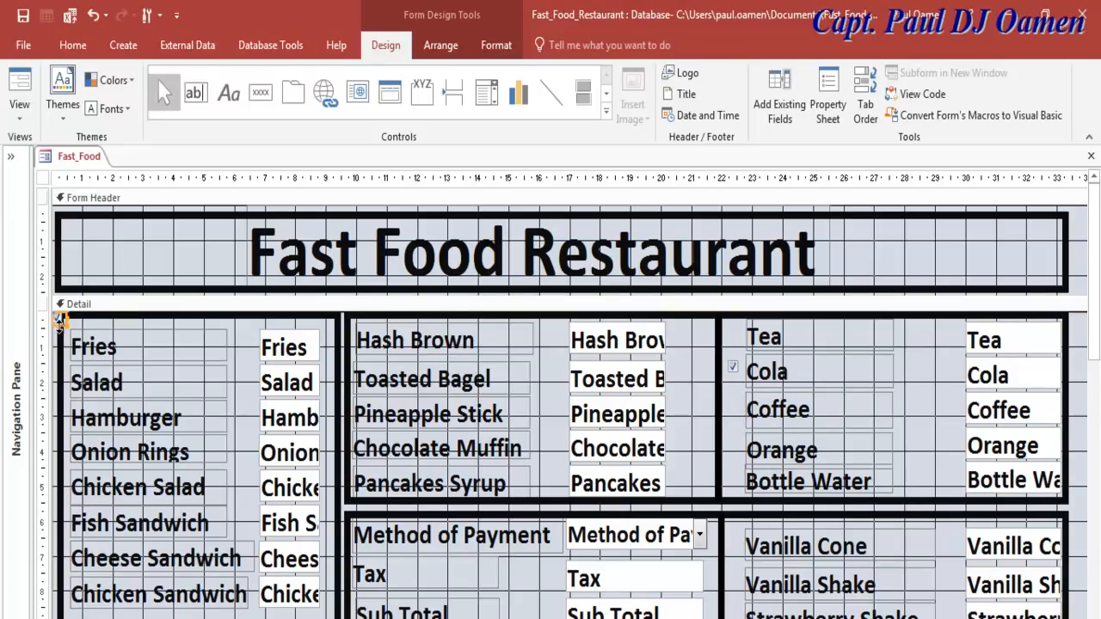
{"action": "left_click_drag", "start_coordinate": [61, 320], "coordinate": [735, 404]}
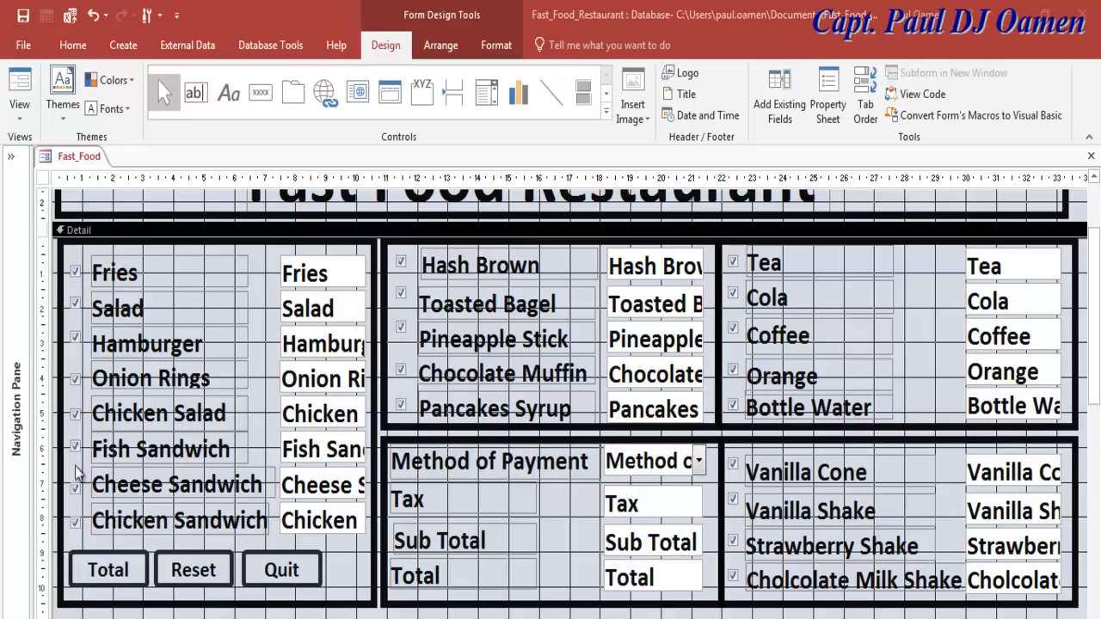
Step: Display the form in Form View and check the quantity fields of the food items
{"action": "left_click", "coordinate": [24, 109]}
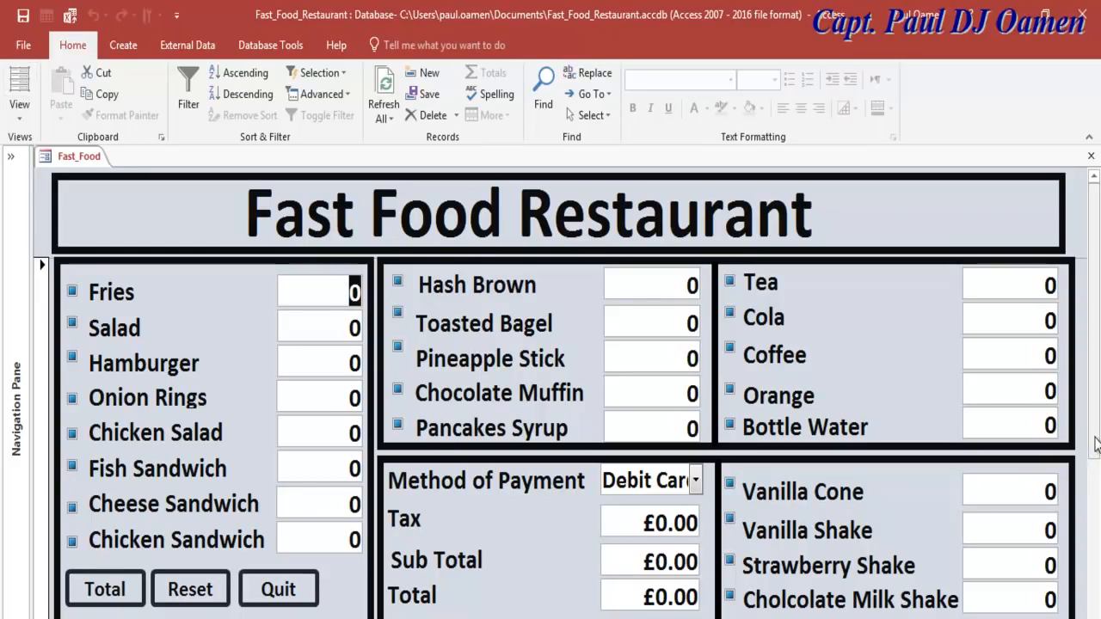
{"action": "left_click_drag", "start_coordinate": [1097, 443], "coordinate": [1095, 443]}
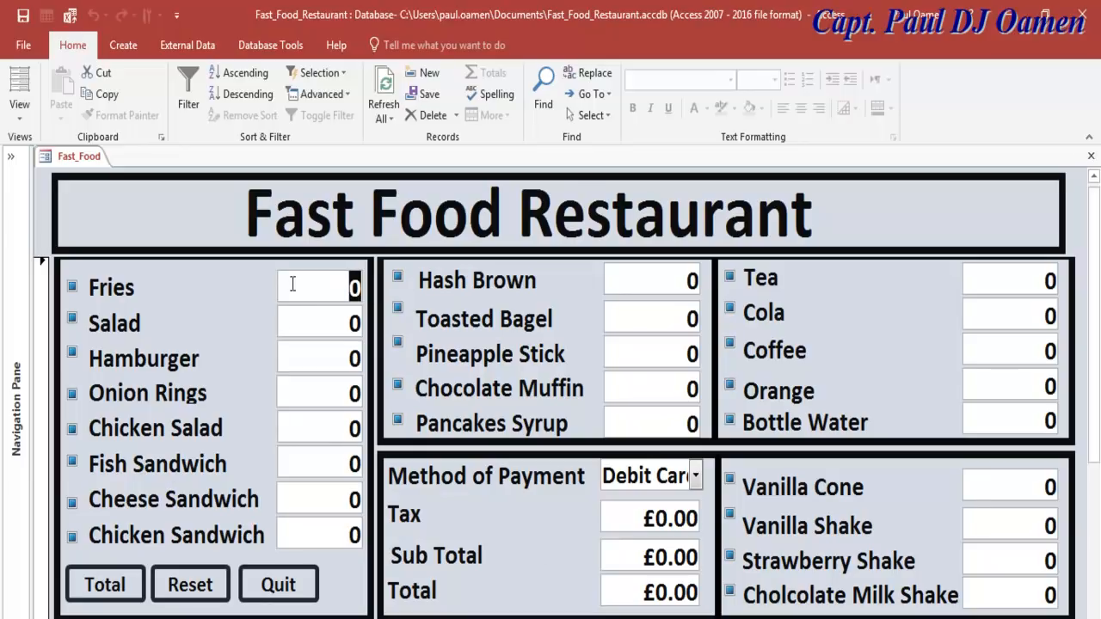
{"action": "left_click", "coordinate": [320, 310]}
{"action": "left_click", "coordinate": [320, 399]}
{"action": "left_click", "coordinate": [330, 440]}
{"action": "left_click", "coordinate": [332, 463]}
{"action": "left_click", "coordinate": [643, 420]}
Step: Try Cash and Debit Card as the method of payment, finishing with Master Card selected
{"action": "left_click", "coordinate": [696, 478]}
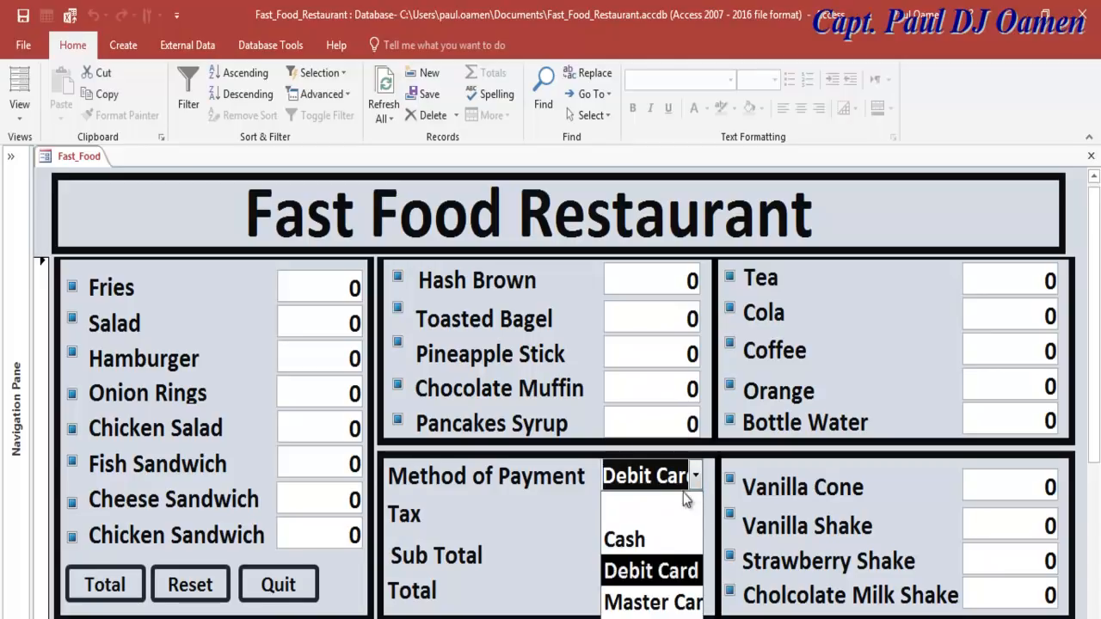
{"action": "left_click", "coordinate": [659, 540]}
{"action": "left_click", "coordinate": [696, 478]}
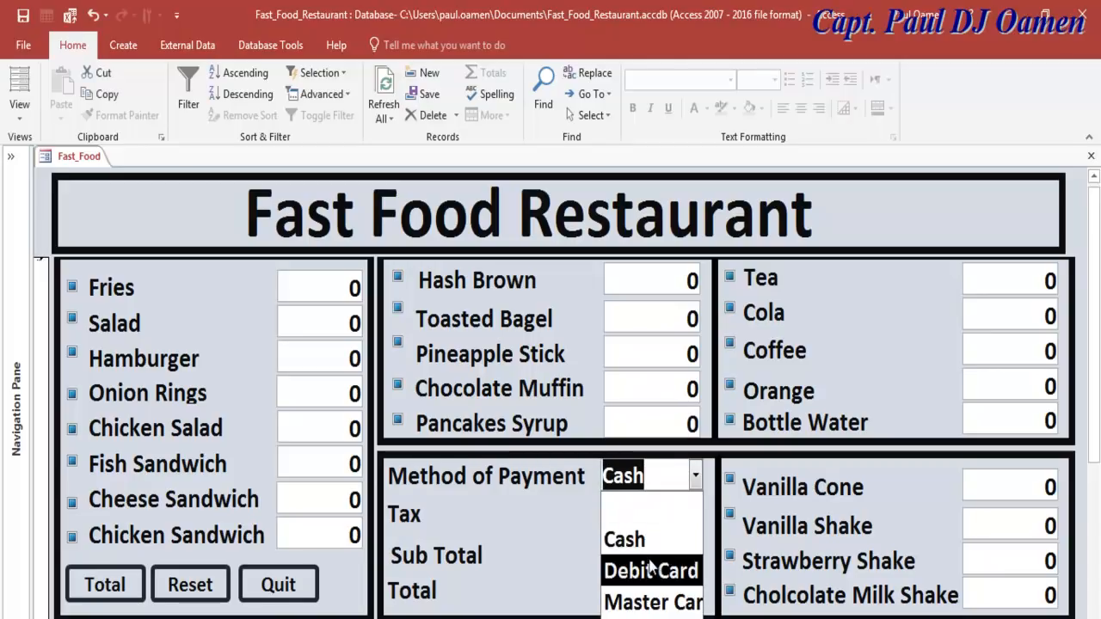
{"action": "left_click", "coordinate": [654, 564]}
{"action": "left_click", "coordinate": [697, 477]}
{"action": "left_click", "coordinate": [654, 594]}
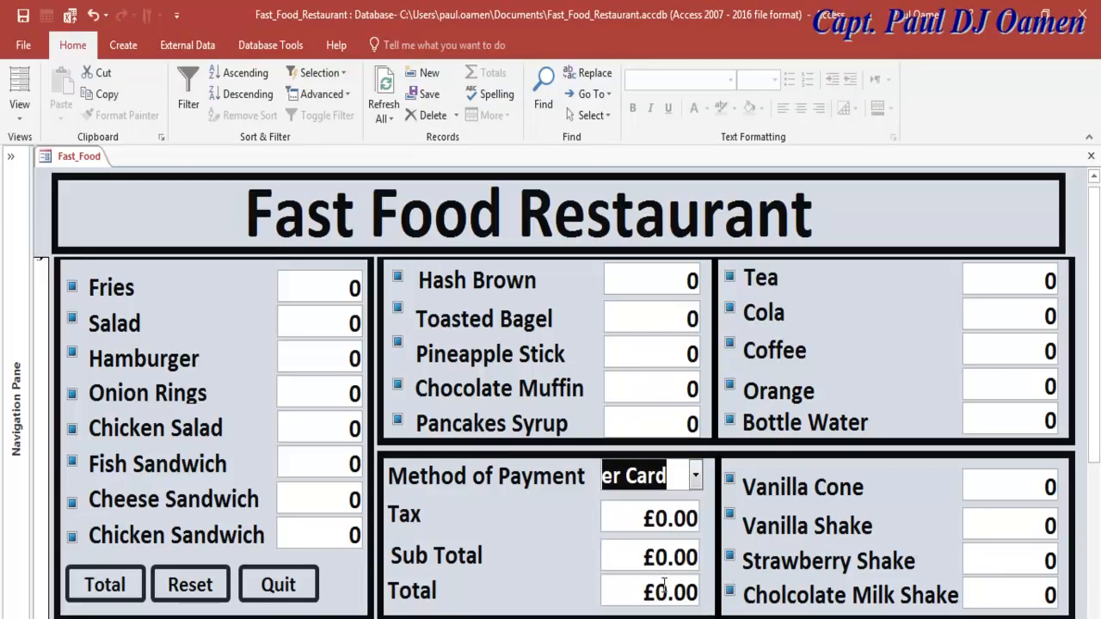
Step: Test the Vanilla Cone and Strawberry Shake quantity fields and tick the Fries check box
{"action": "left_click", "coordinate": [1007, 491]}
{"action": "left_click", "coordinate": [996, 561]}
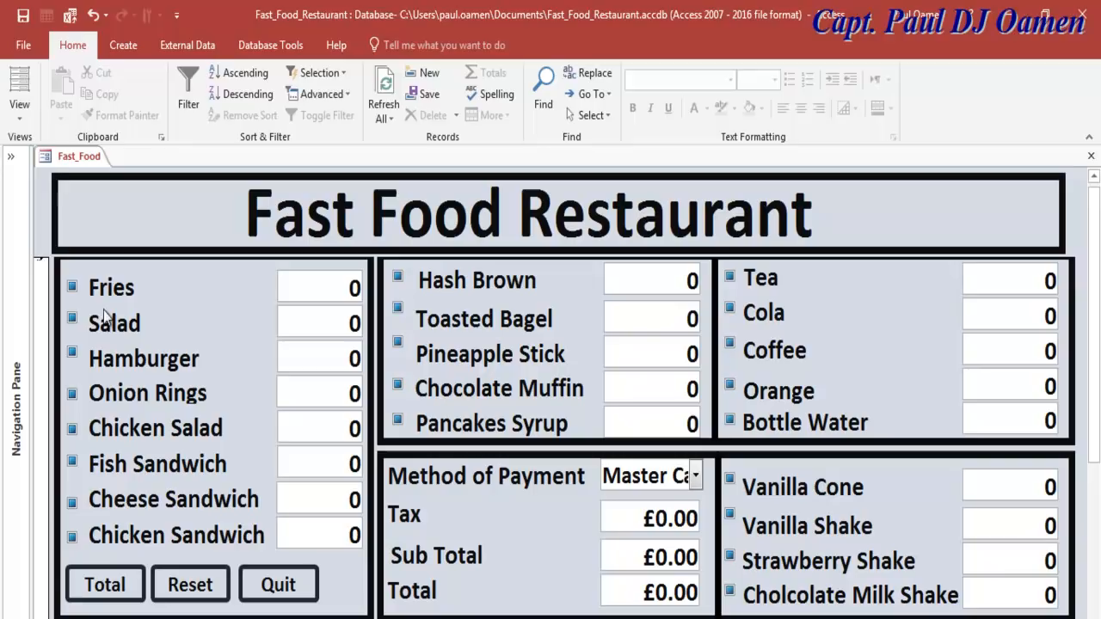
{"action": "left_click", "coordinate": [73, 287]}
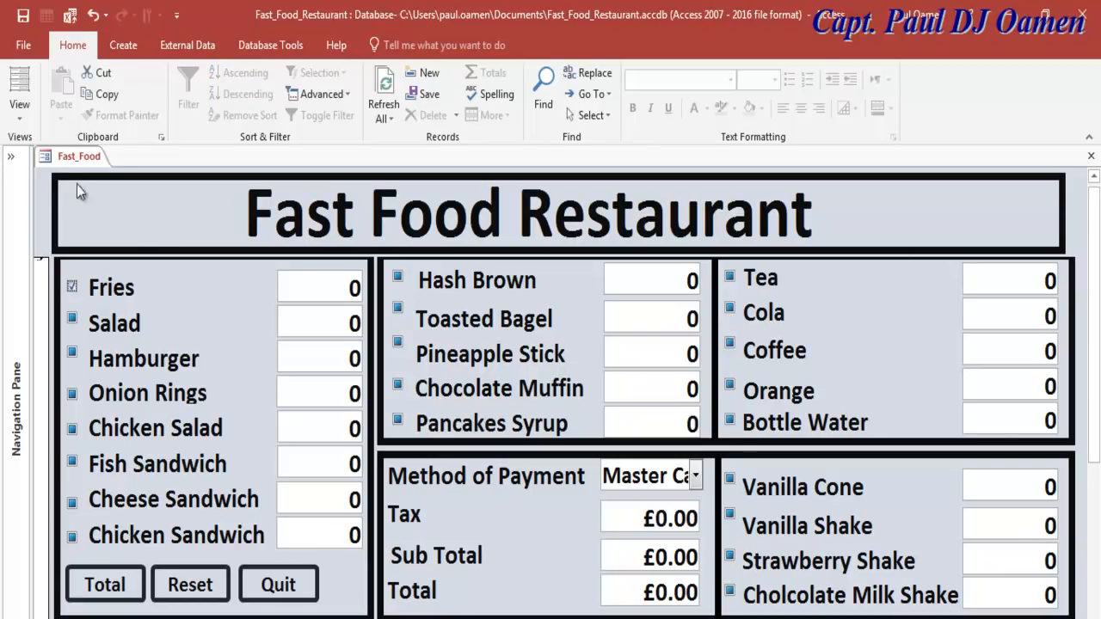
Step: In Design View, convert the form's macros to Visual Basic with error handling but without macro comments
{"action": "right_click", "coordinate": [42, 160]}
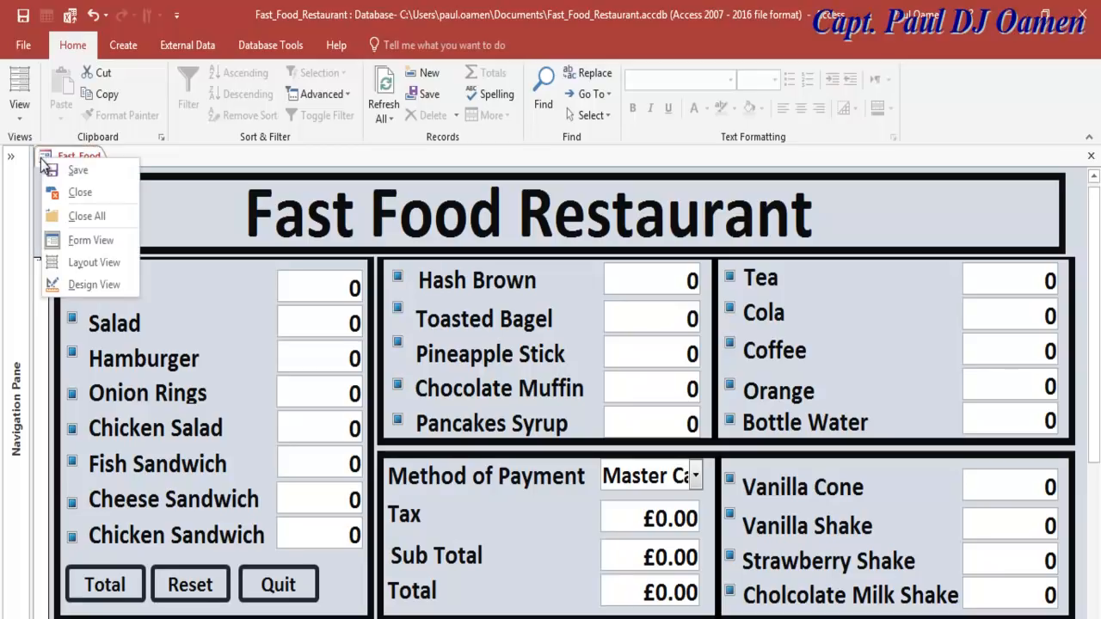
{"action": "left_click", "coordinate": [78, 284]}
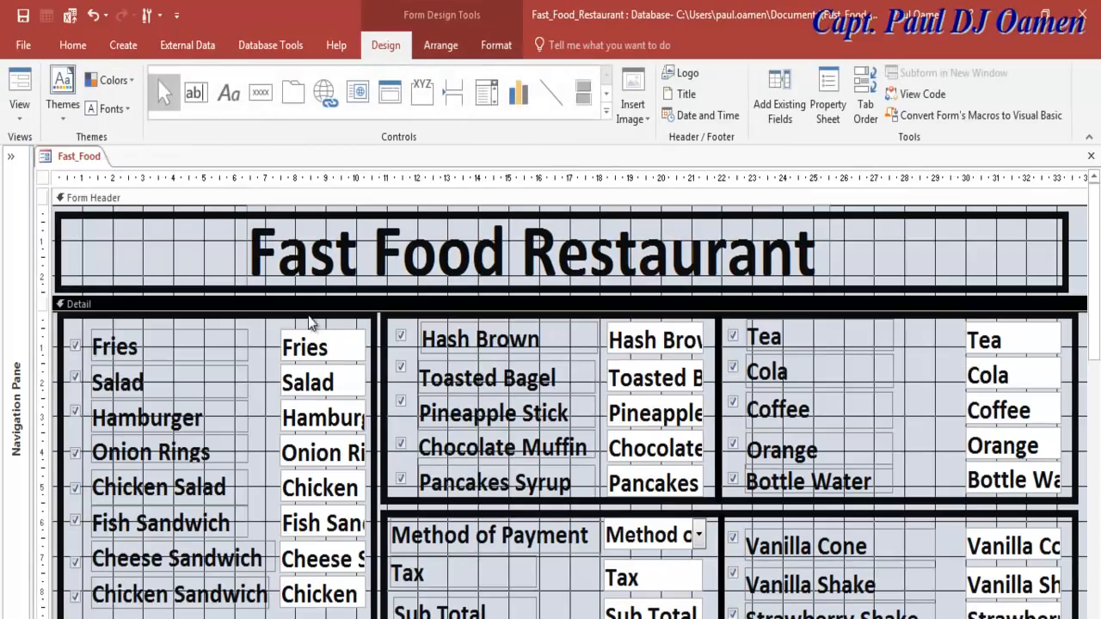
{"action": "left_click_drag", "start_coordinate": [1097, 273], "coordinate": [1098, 353]}
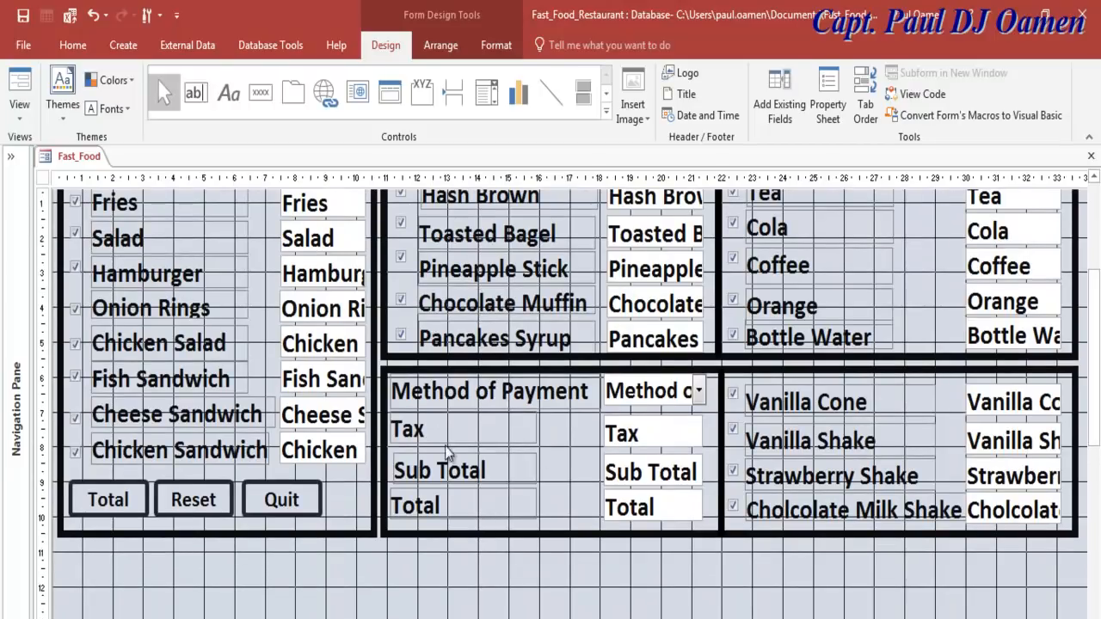
{"action": "left_click", "coordinate": [278, 497]}
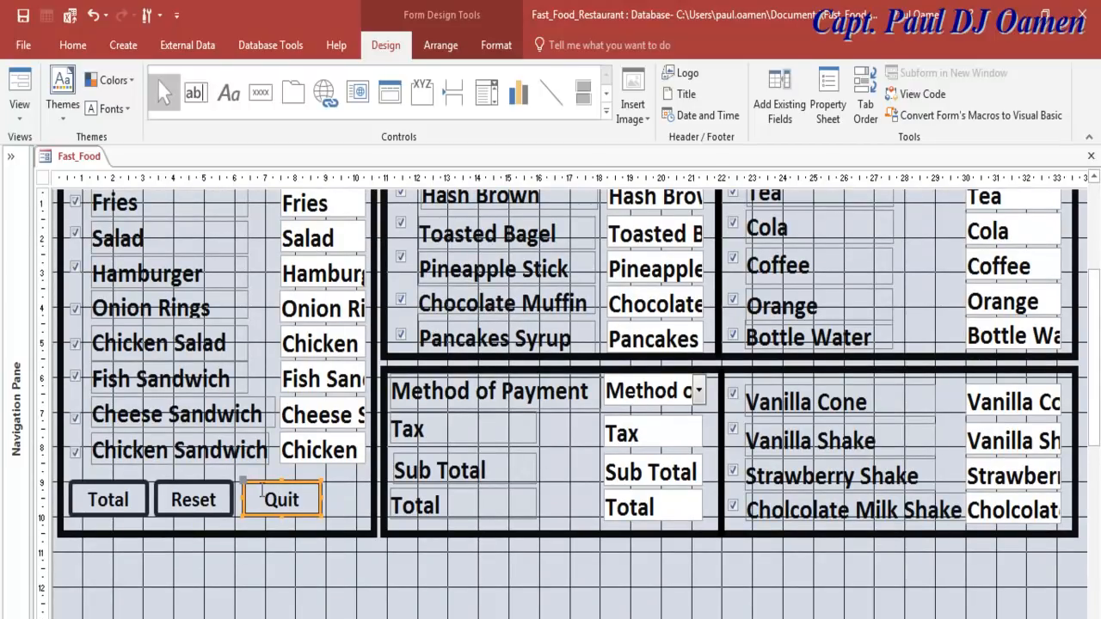
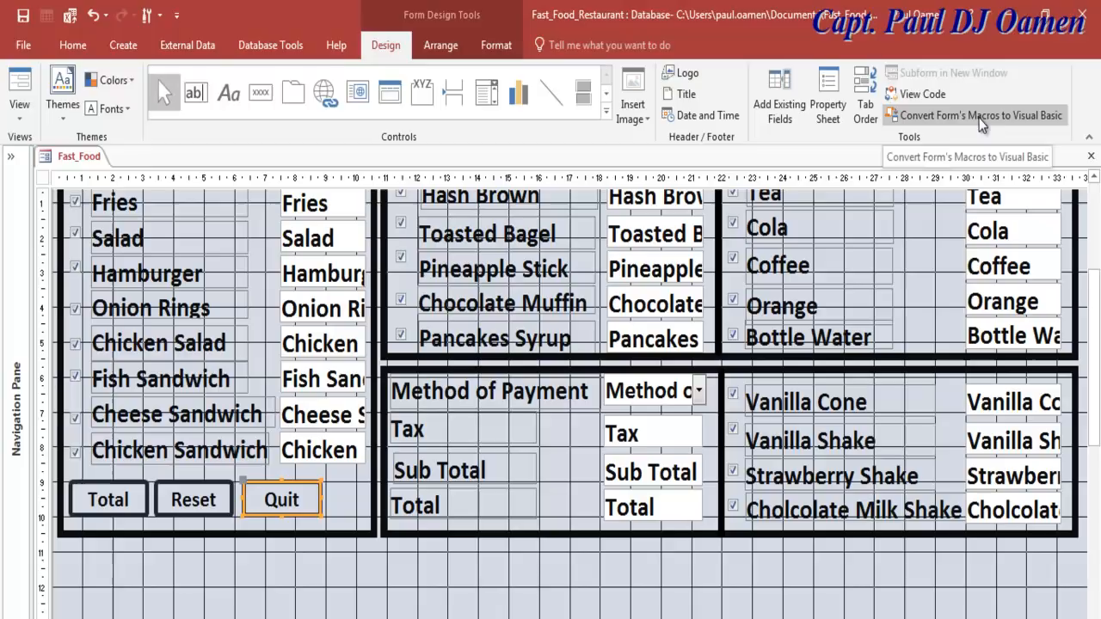
{"action": "left_click", "coordinate": [1038, 117]}
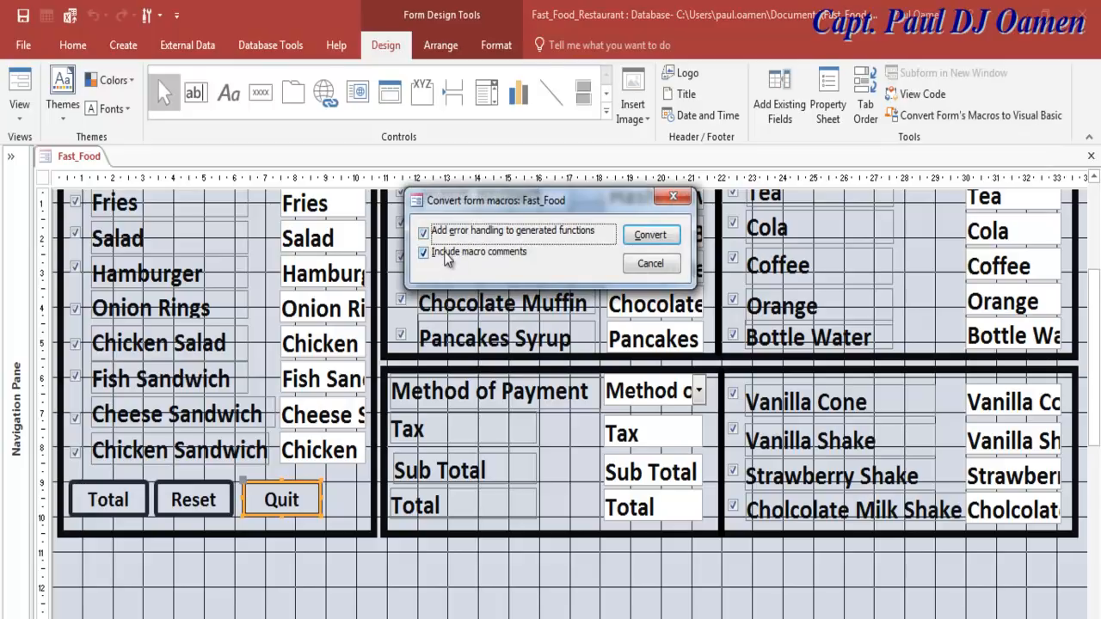
{"action": "left_click", "coordinate": [432, 257]}
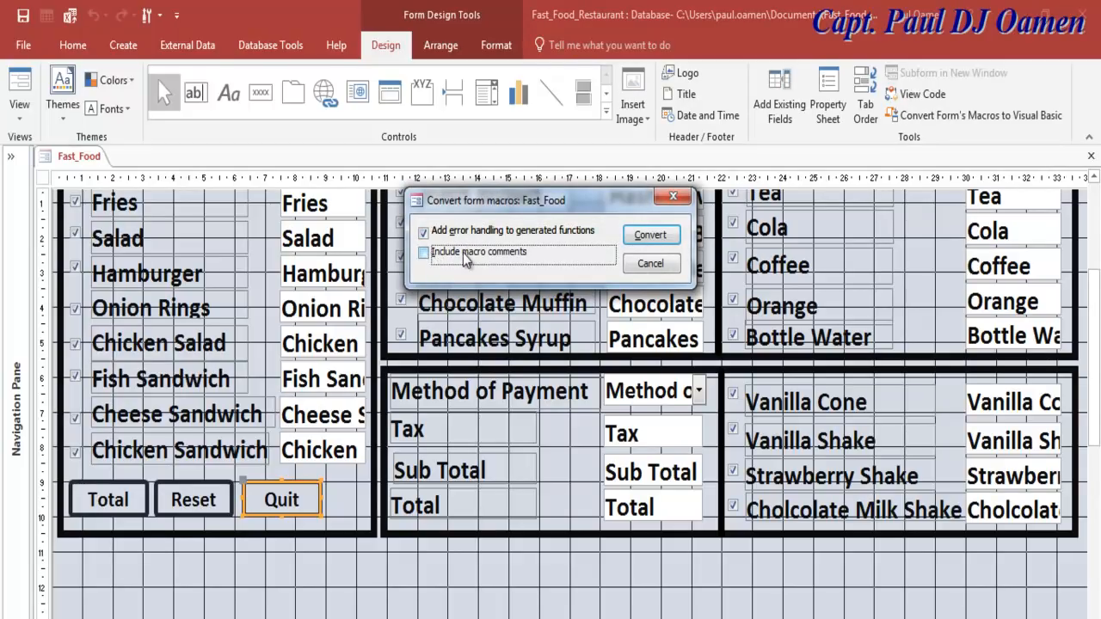
{"action": "left_click", "coordinate": [662, 235]}
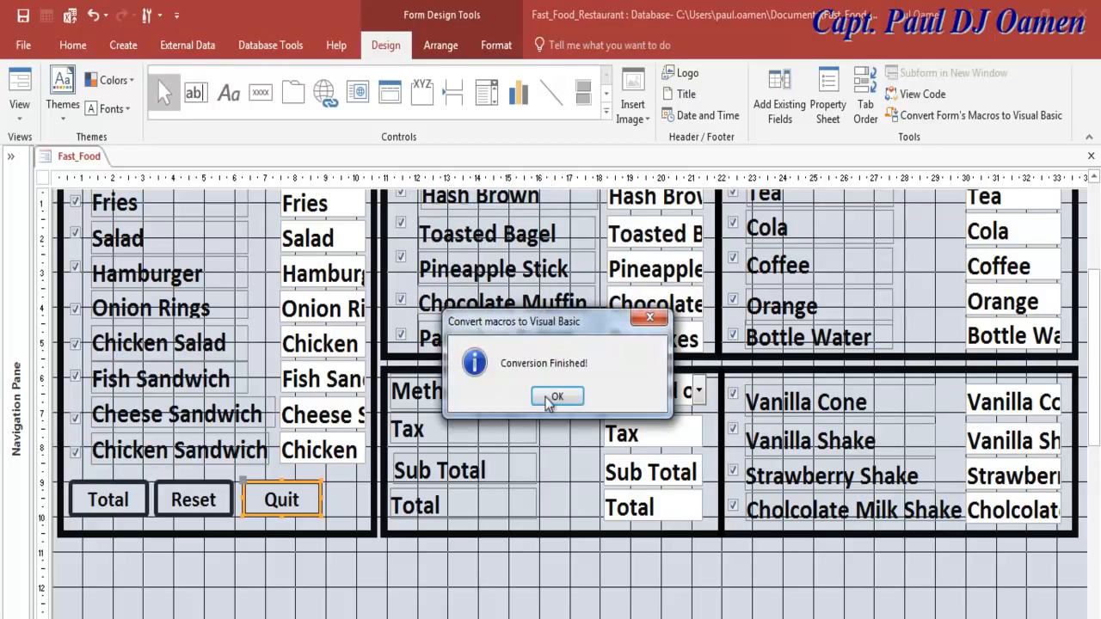
{"action": "left_click", "coordinate": [557, 396]}
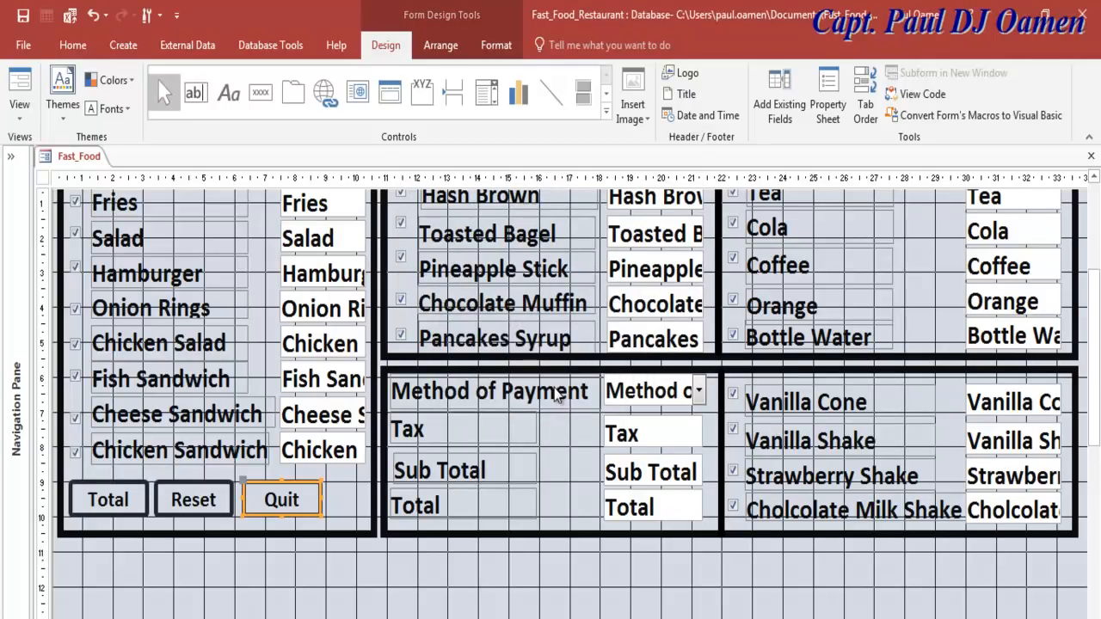
Step: Open the form's code at the DoCmd.Quit acPrompt line of the cmdExit_Click procedure
{"action": "left_click", "coordinate": [916, 94]}
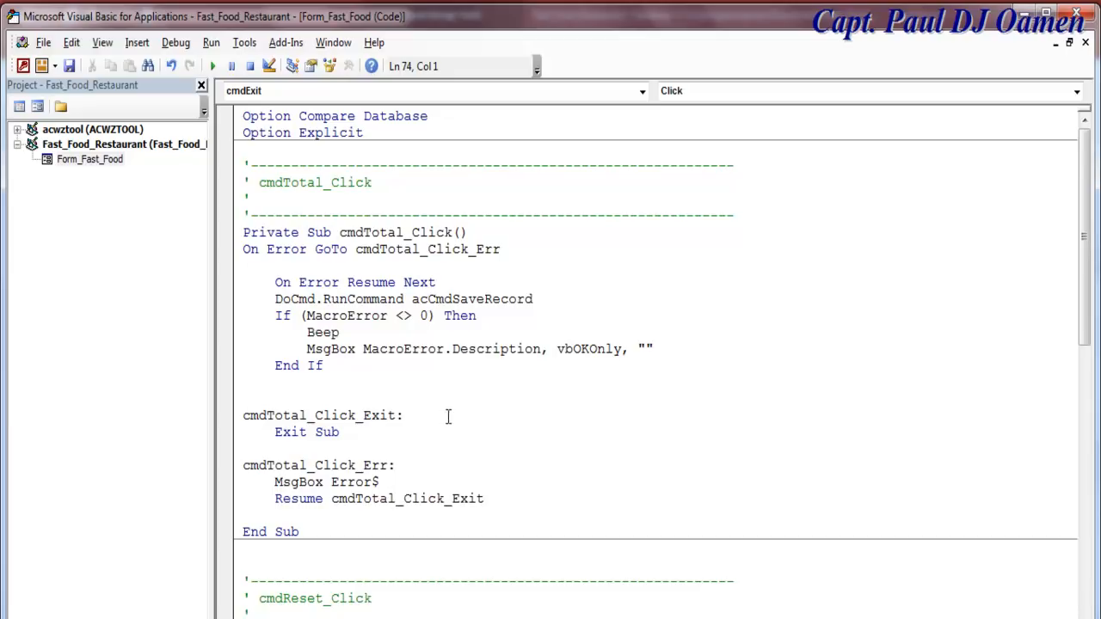
{"action": "left_click_drag", "start_coordinate": [1086, 305], "coordinate": [1085, 609]}
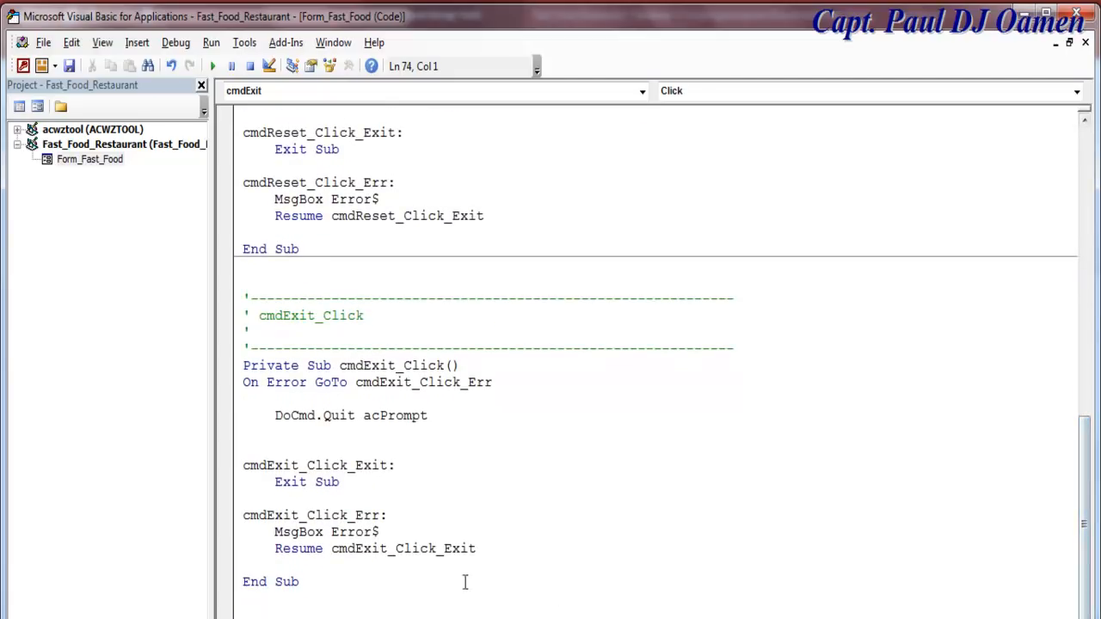
{"action": "double_click", "coordinate": [355, 415]}
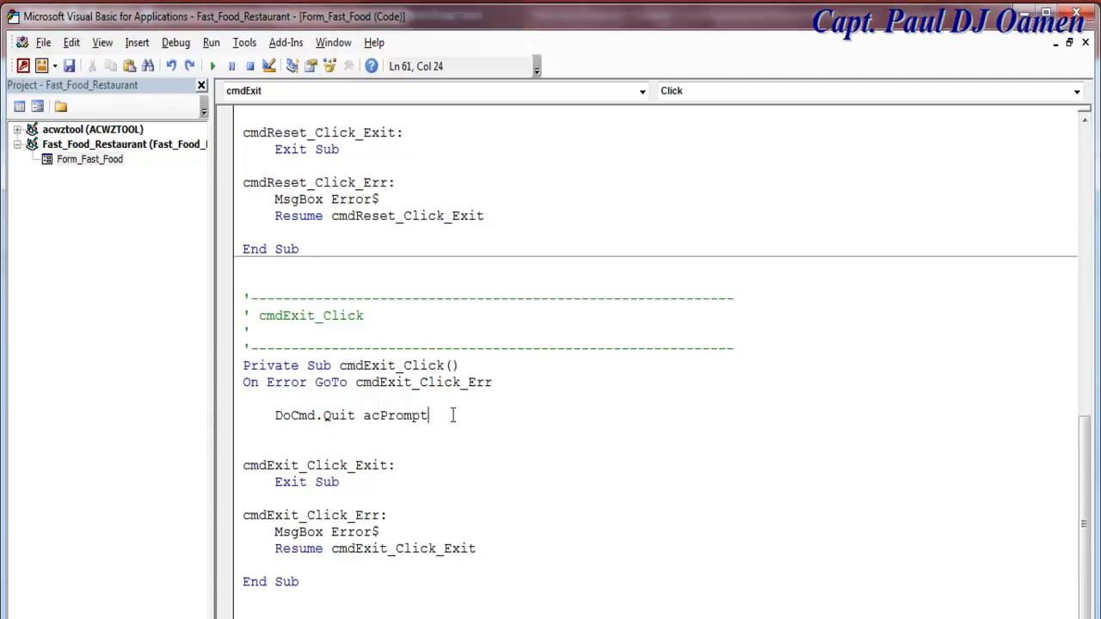
Step: Try replacing DoCmd.Quit acPrompt with an iExit message box asking "Confirm if you want to exit", copy that code and remove its leading indent
{"action": "left_click_drag", "start_coordinate": [451, 416], "coordinate": [260, 416]}
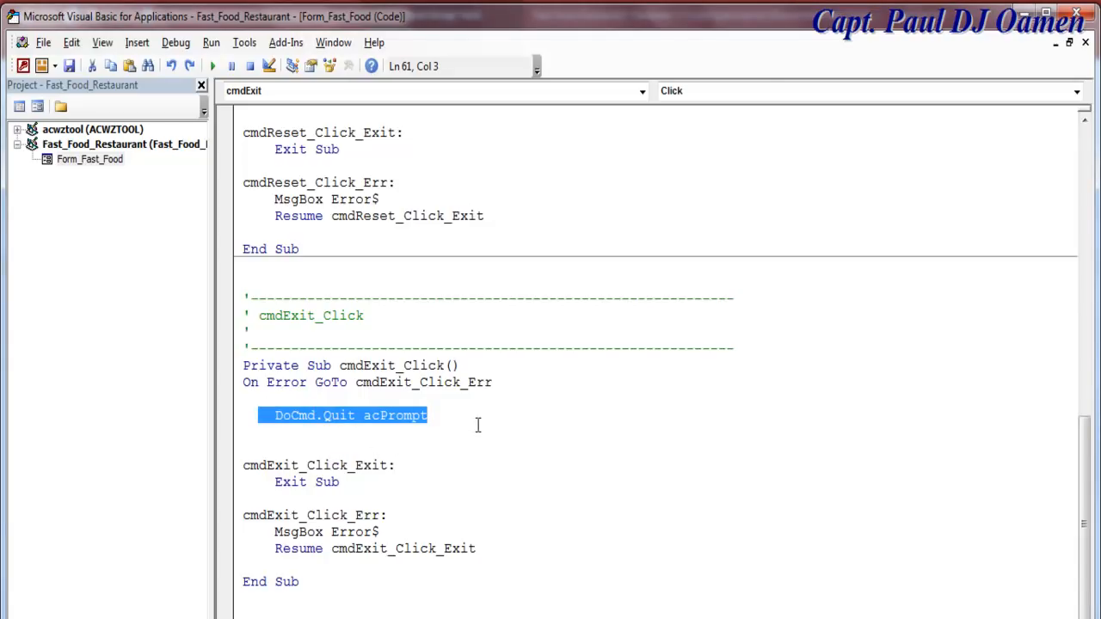
{"action": "type", "text": "Dim iExit As VbMsgBoxResult iExit = MsgBox(\"Confirm if you want to exit\", vbQuestion + vbYesNo, \"Fast Food Restaurant\")  If iExit = vbYes Then DoCmd.Close acForm, Me.Name End If"}
{"action": "left_click_drag", "start_coordinate": [256, 416], "coordinate": [292, 499]}
{"action": "key", "text": "ctrl+c"}
{"action": "left_click", "coordinate": [363, 512]}
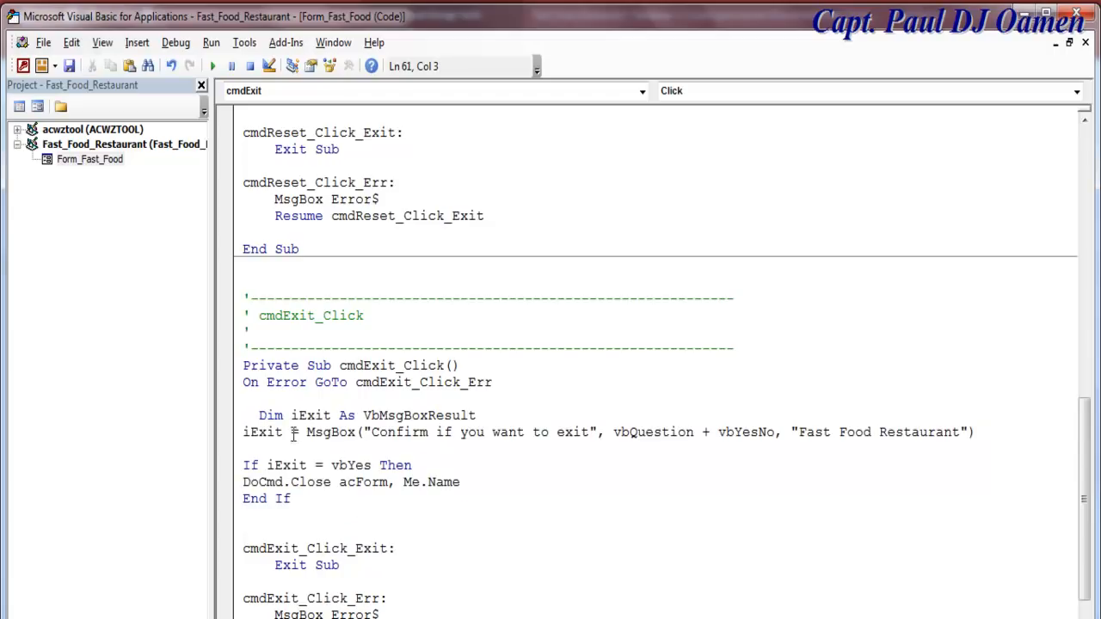
{"action": "key", "text": "BackSpace"}
{"action": "key", "text": "BackSpace"}
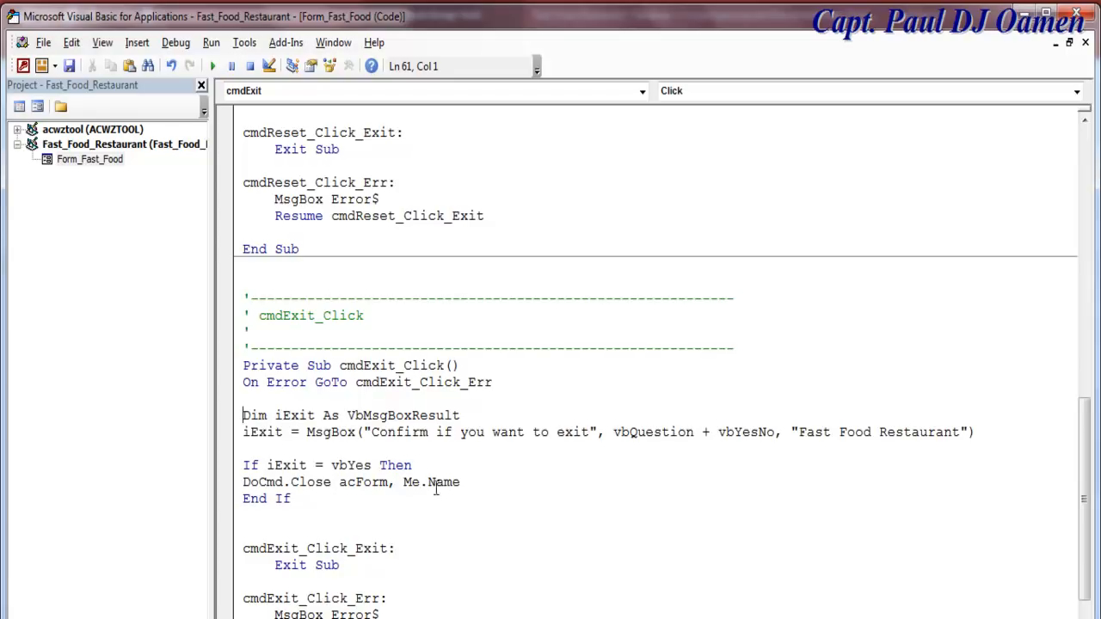
Step: Look over the exit confirmation code and undo its insertion in cmdExit_Click
{"action": "left_click_drag", "start_coordinate": [371, 432], "coordinate": [557, 445]}
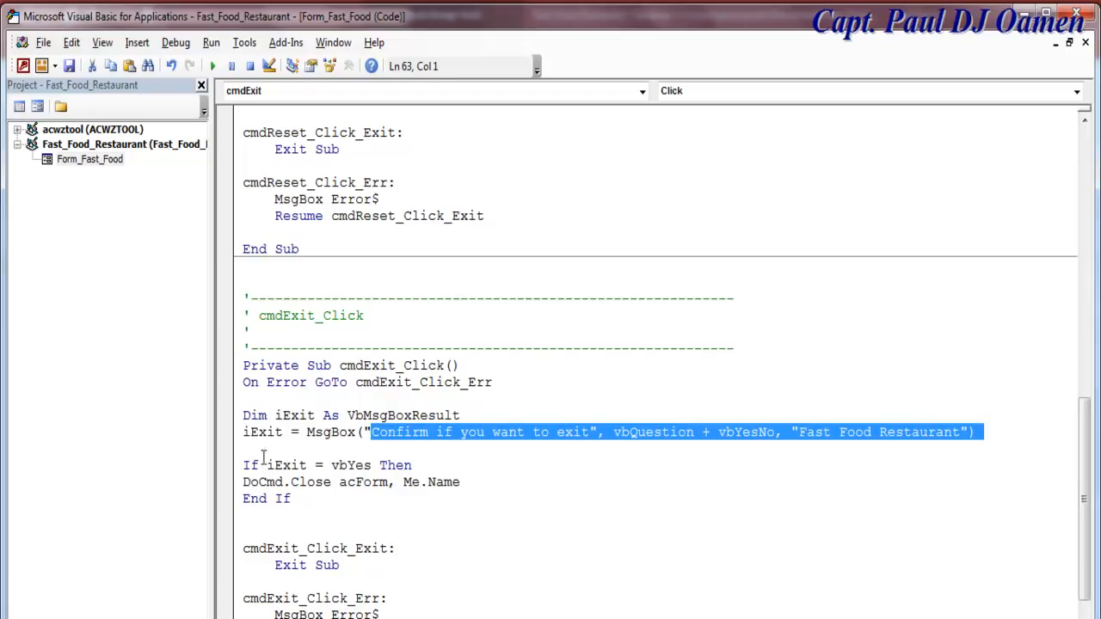
{"action": "left_click", "coordinate": [303, 499]}
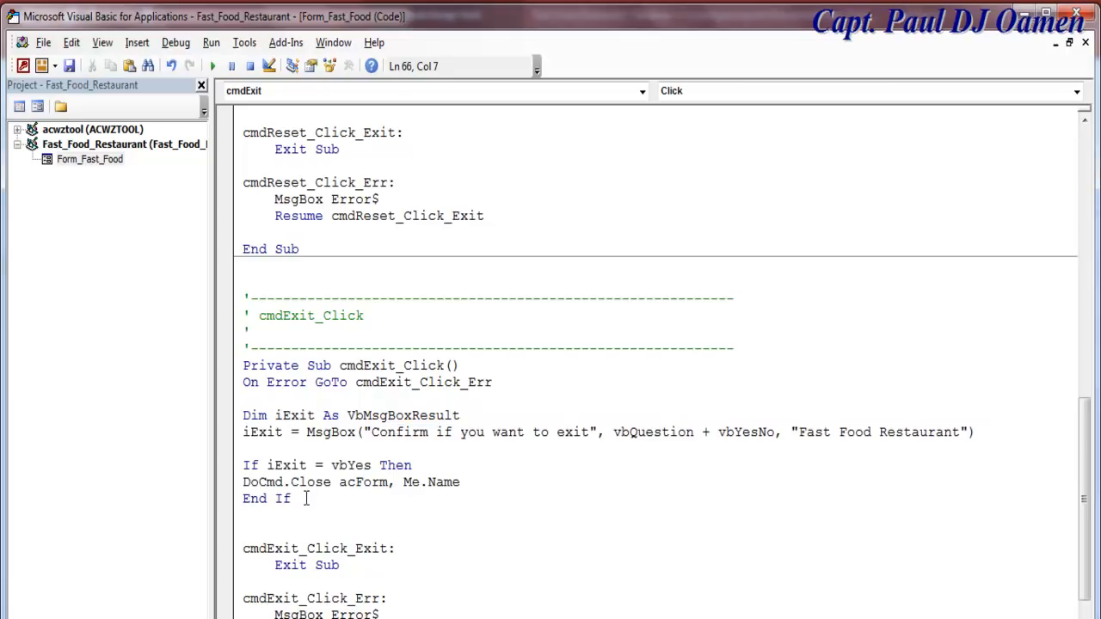
{"action": "key", "text": "ctrl+z"}
{"action": "key", "text": "Down"}
{"action": "key", "text": "Down"}
Step: Replace DoCmd.Quit acPrompt with unindented iExit code that asks "Confirm if you want to exit", titled "Fast Food Restaurant", and closes the form on Yes
{"action": "left_click_drag", "start_coordinate": [356, 415], "coordinate": [315, 418]}
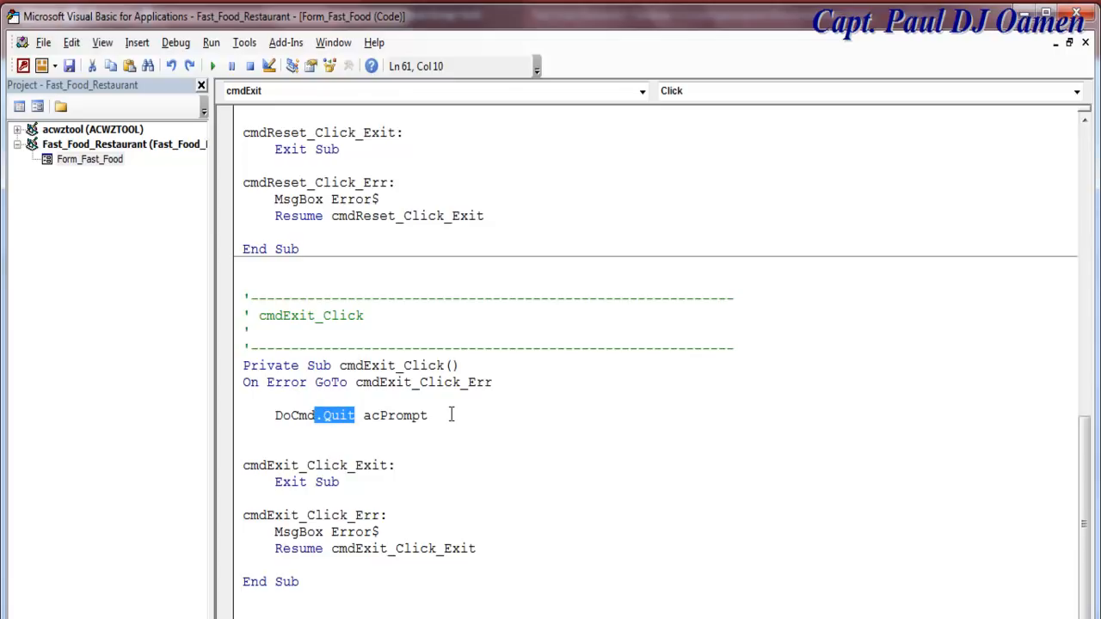
{"action": "left_click_drag", "start_coordinate": [451, 416], "coordinate": [262, 425]}
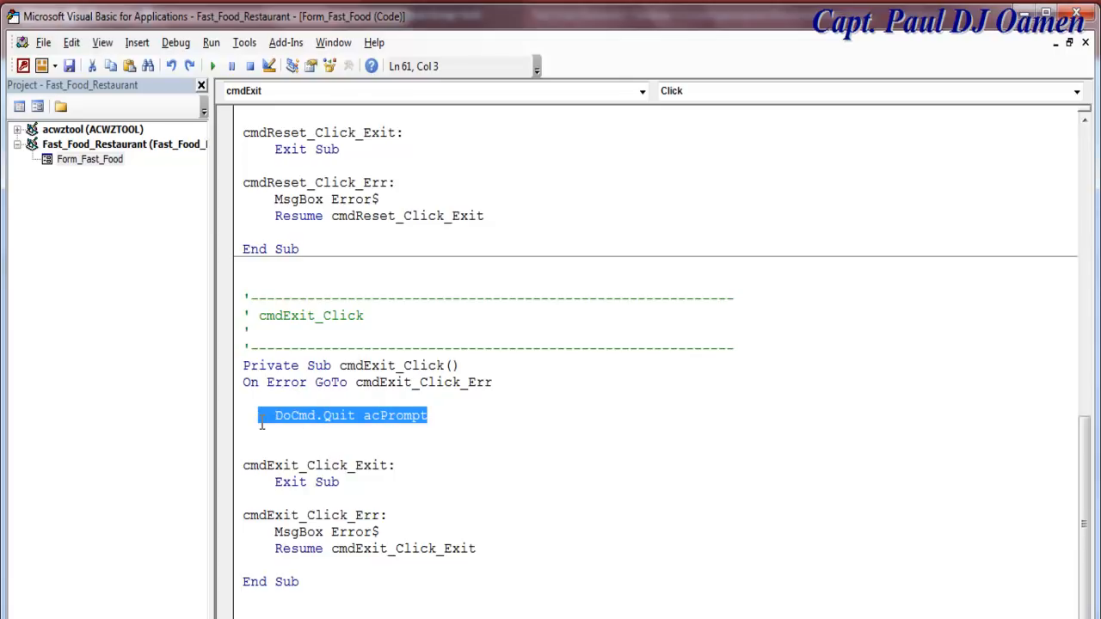
{"action": "key", "text": "ctrl+v"}
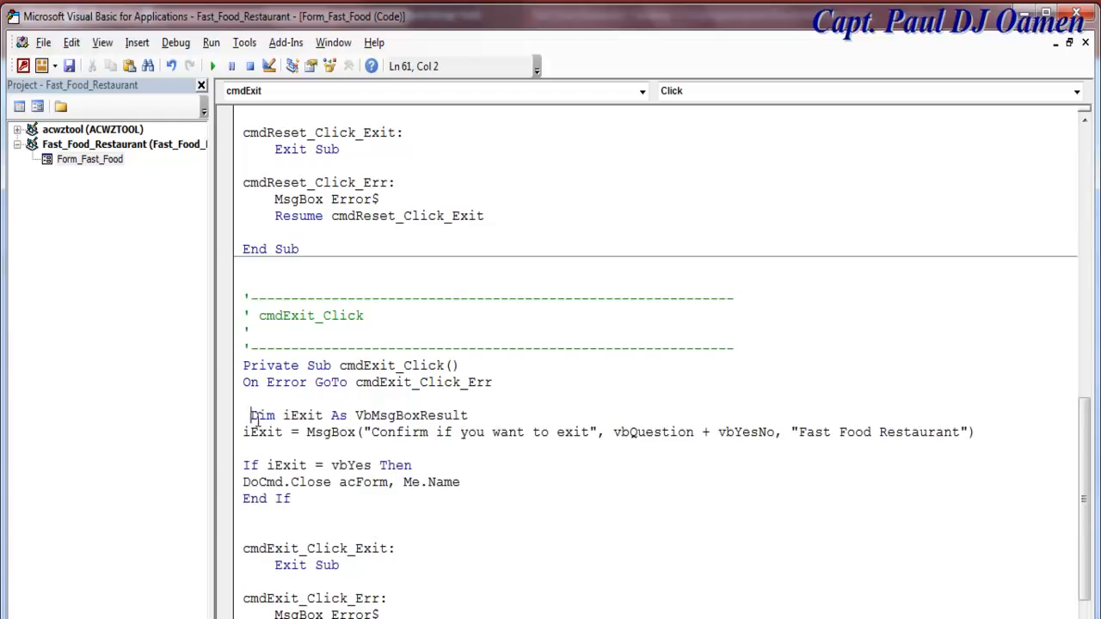
{"action": "key", "text": "BackSpace"}
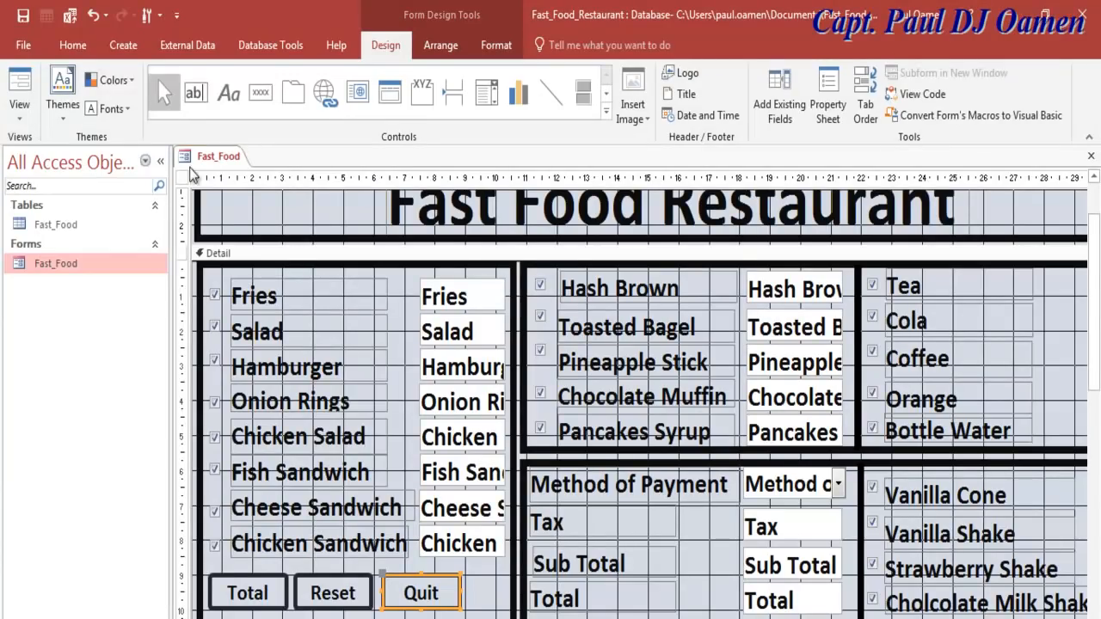
Step: Show the form in Form View with the Navigation Pane collapsed and test its Quit button, answering No to the exit confirmation
{"action": "left_click", "coordinate": [30, 112]}
{"action": "left_click", "coordinate": [58, 150]}
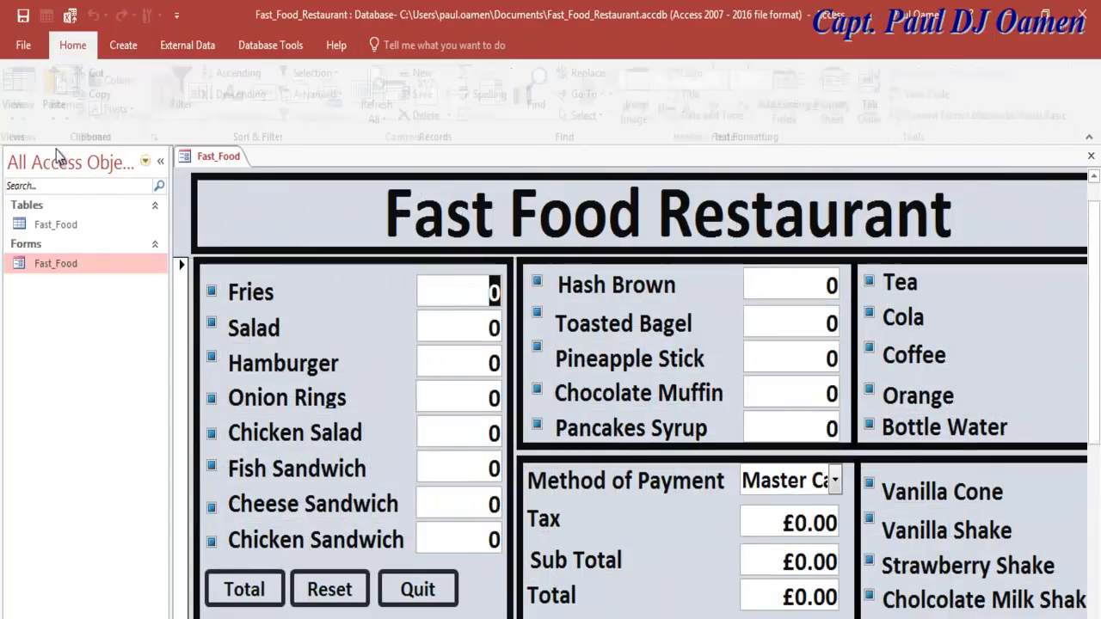
{"action": "left_click", "coordinate": [160, 162]}
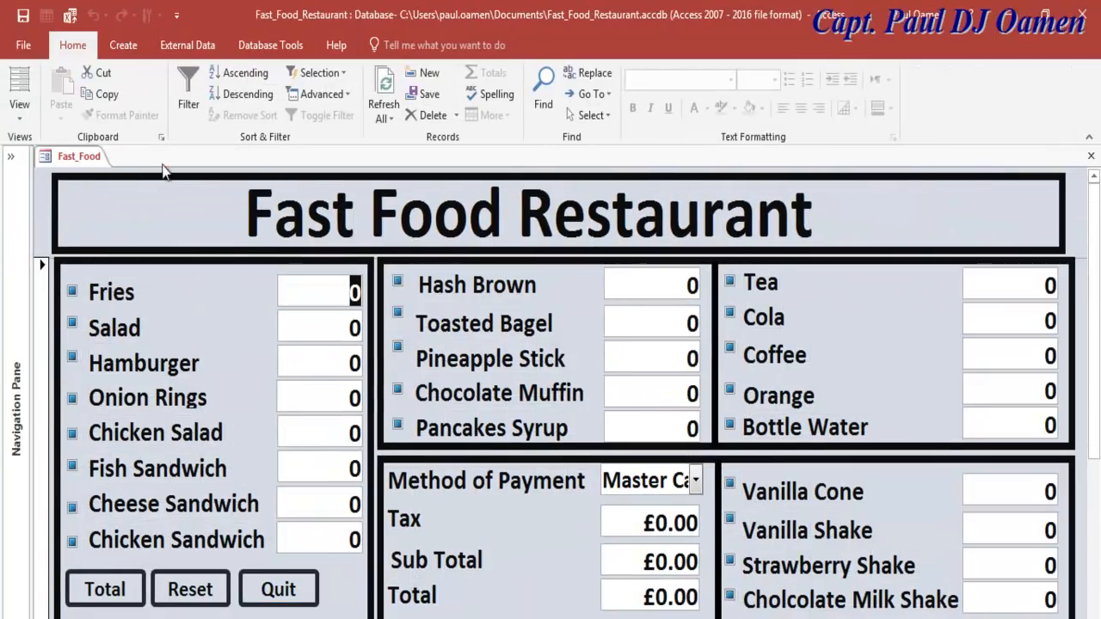
{"action": "left_click", "coordinate": [310, 595]}
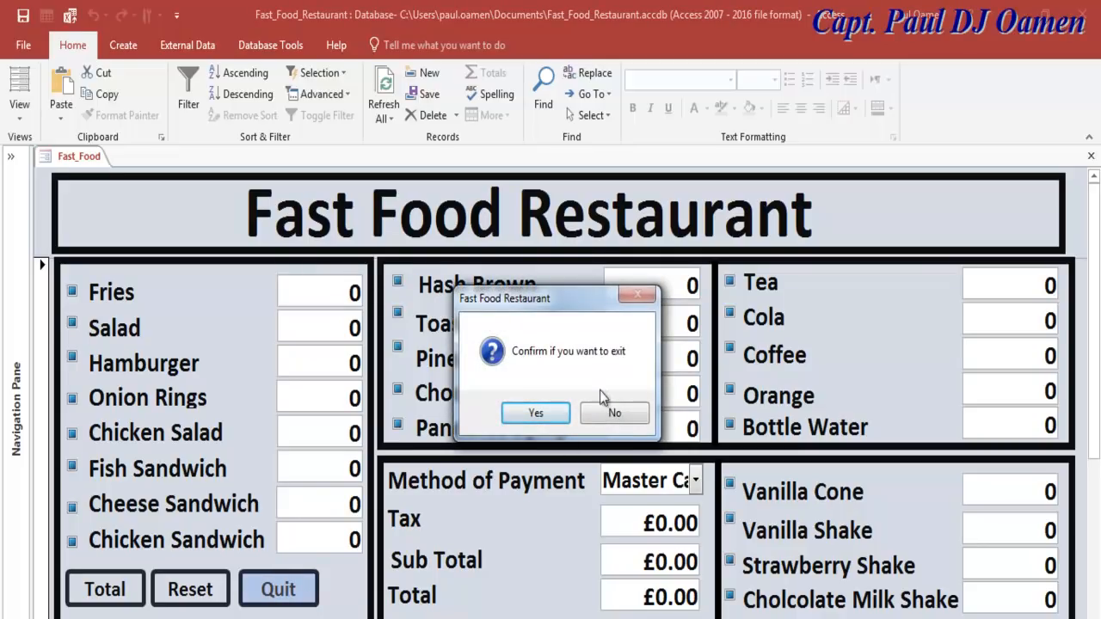
{"action": "left_click", "coordinate": [621, 427]}
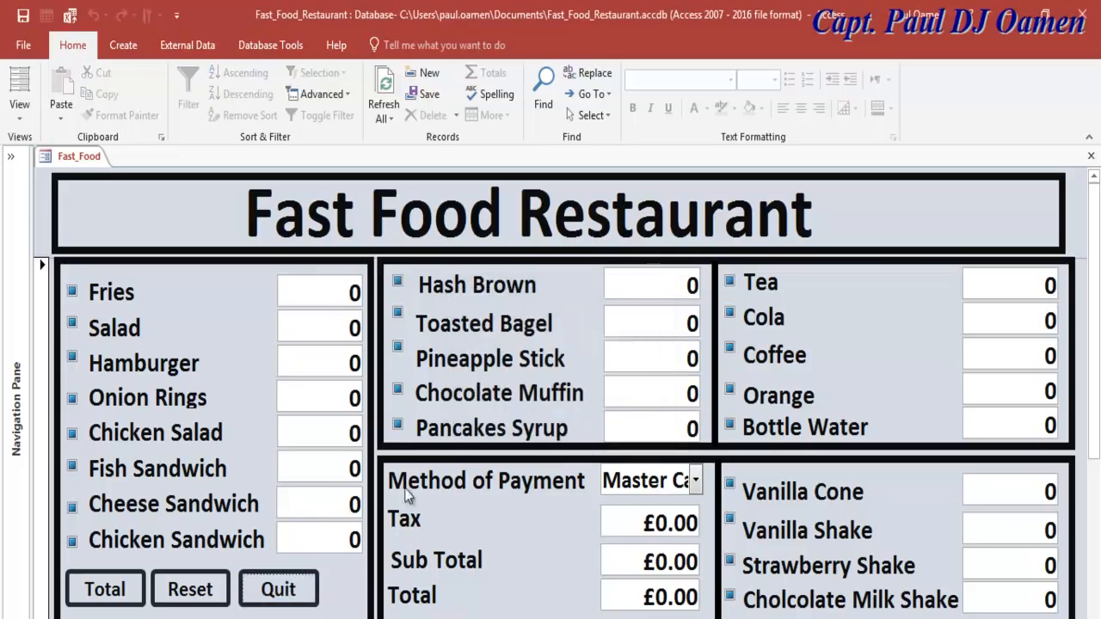
Step: Test the Quit button by answering Yes to the exit confirmation, and reopen the Fast_Food form from the expanded Navigation Pane
{"action": "left_click", "coordinate": [294, 594]}
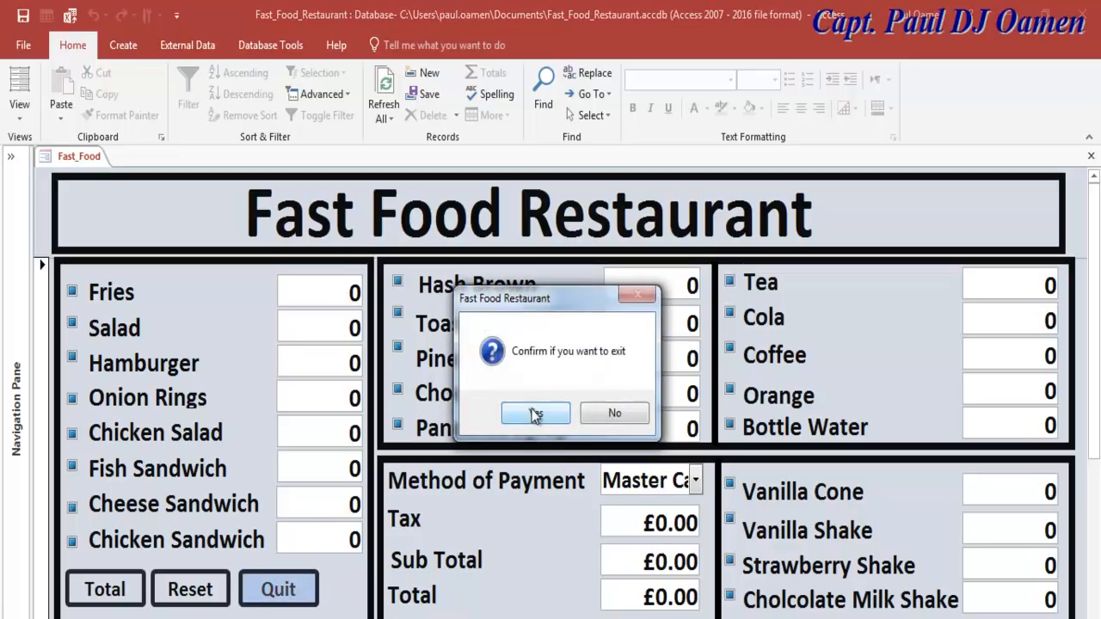
{"action": "left_click", "coordinate": [534, 416]}
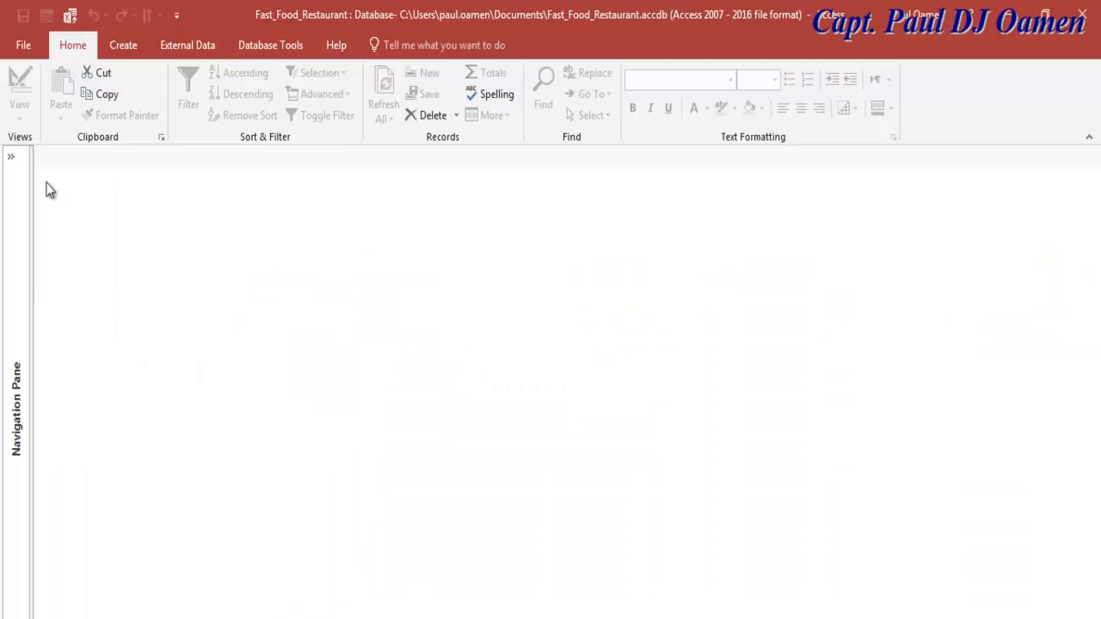
{"action": "left_click", "coordinate": [12, 157]}
{"action": "double_click", "coordinate": [43, 266]}
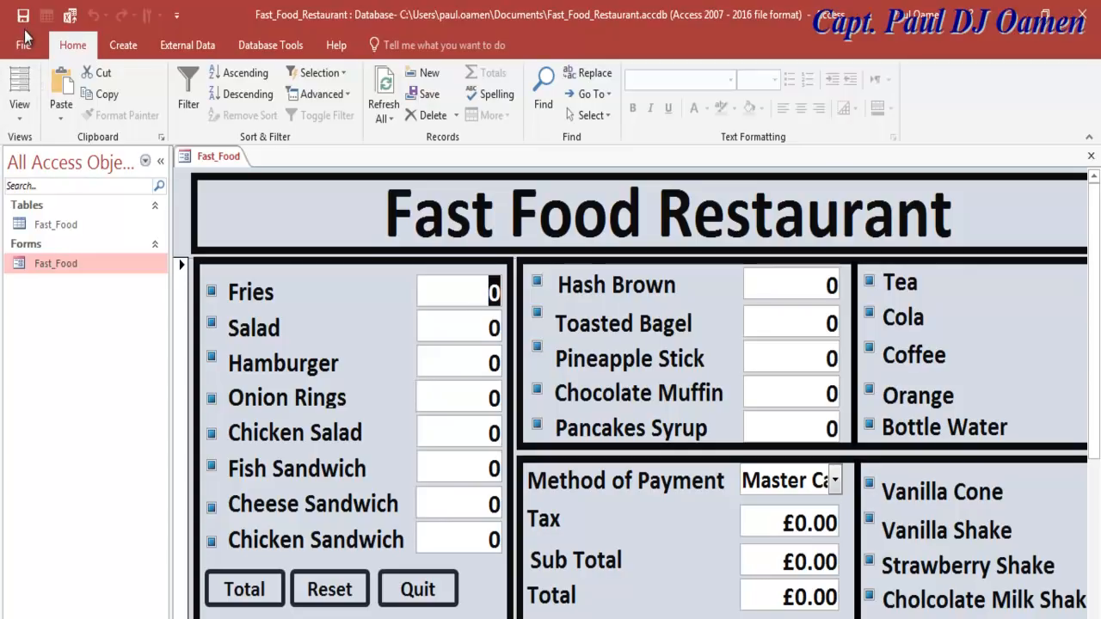
Step: Show the form in Design View with the Navigation Pane collapsed, and create a Form Header Click event procedure with Code Builder
{"action": "left_click", "coordinate": [190, 158]}
{"action": "right_click", "coordinate": [190, 161]}
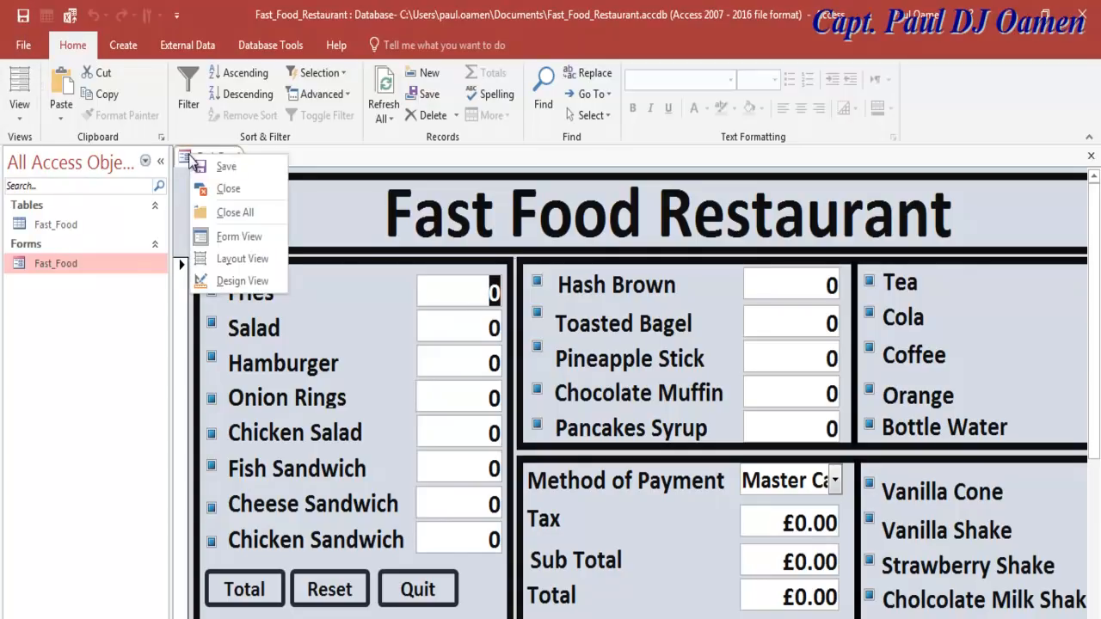
{"action": "left_click", "coordinate": [241, 288]}
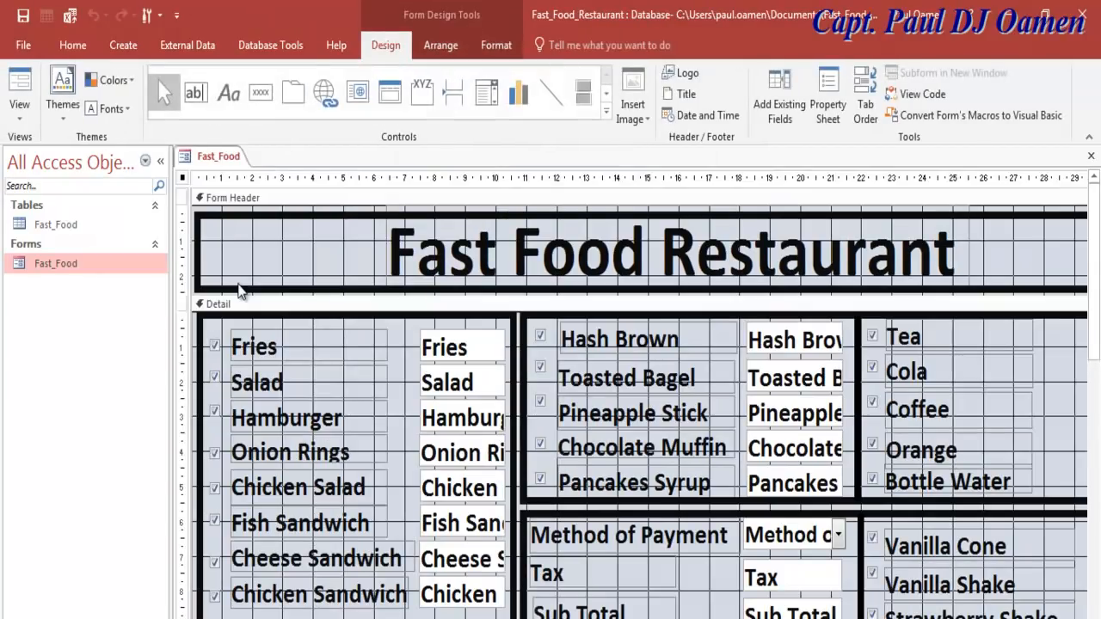
{"action": "left_click", "coordinate": [160, 160]}
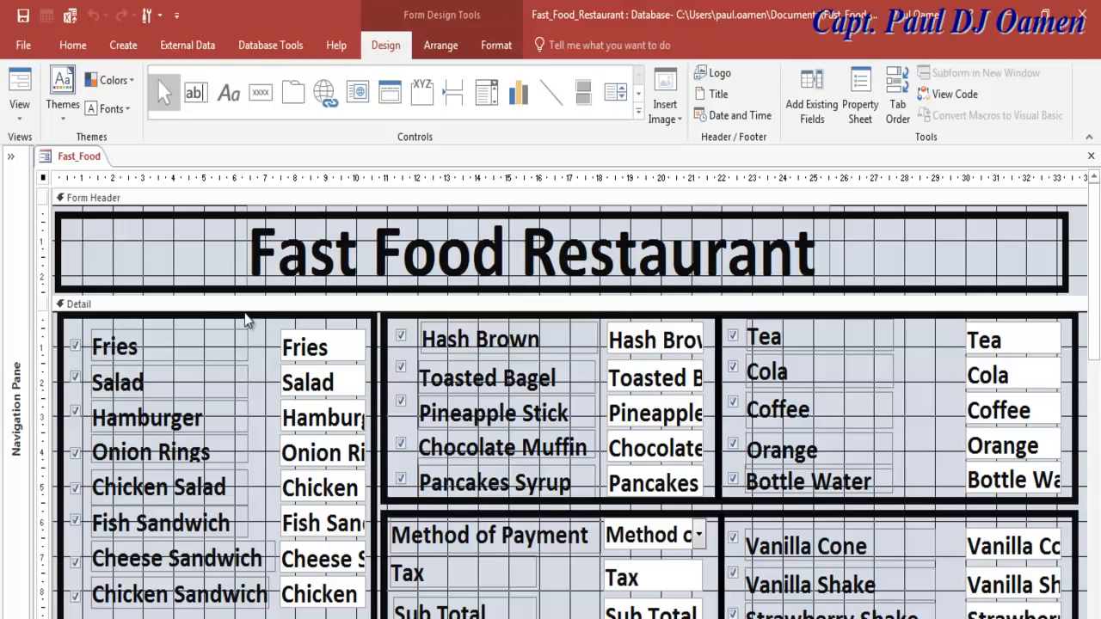
{"action": "right_click", "coordinate": [1076, 264]}
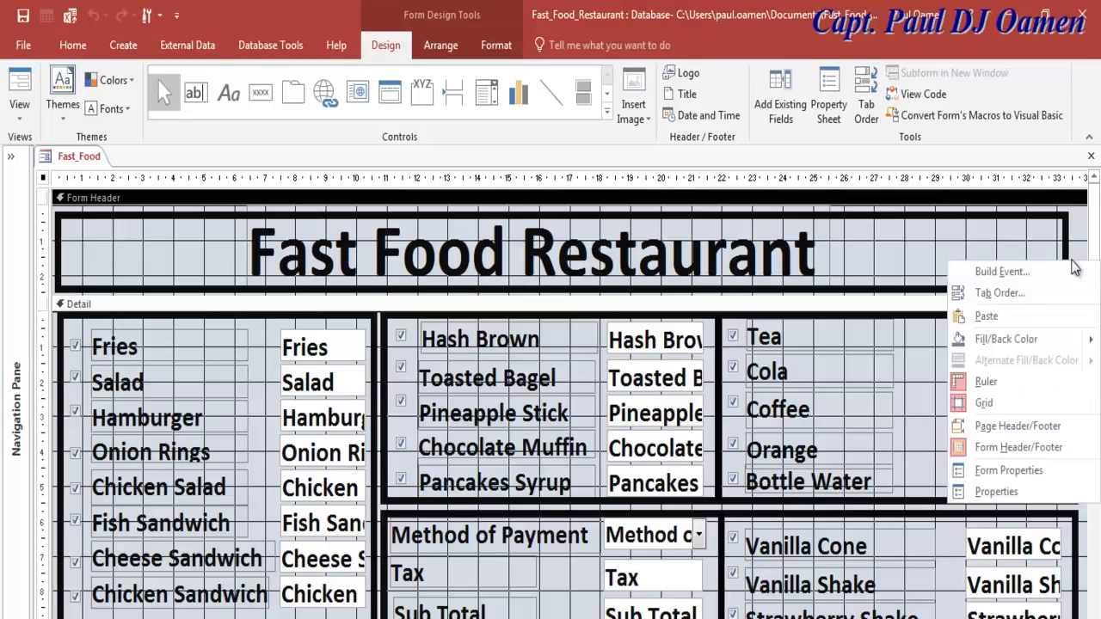
{"action": "left_click", "coordinate": [1018, 277]}
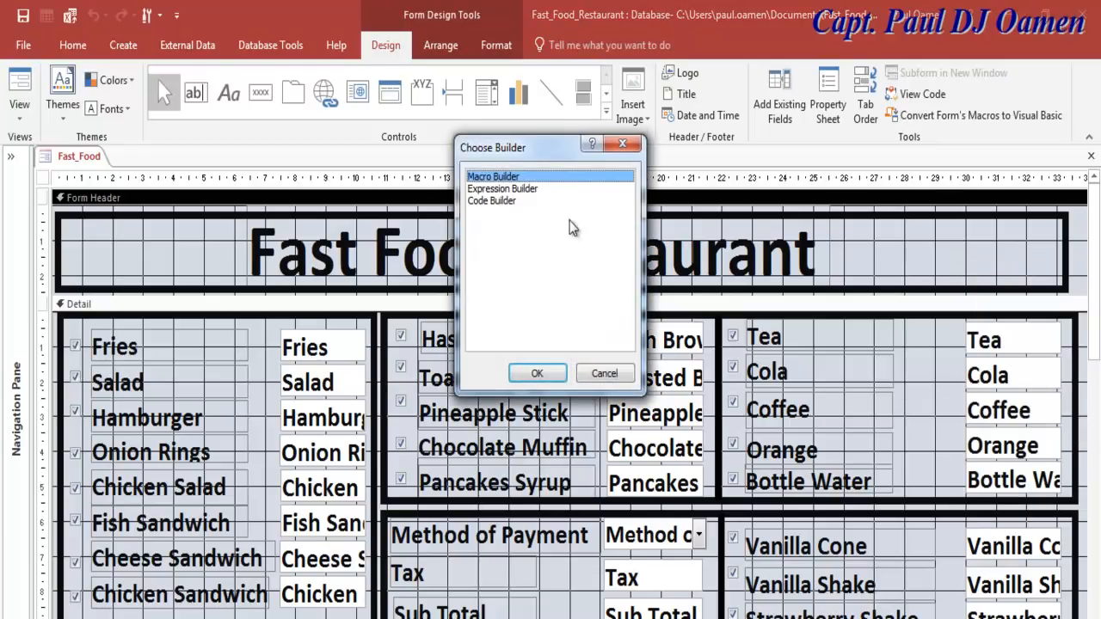
{"action": "left_click", "coordinate": [517, 202]}
{"action": "left_click", "coordinate": [543, 377]}
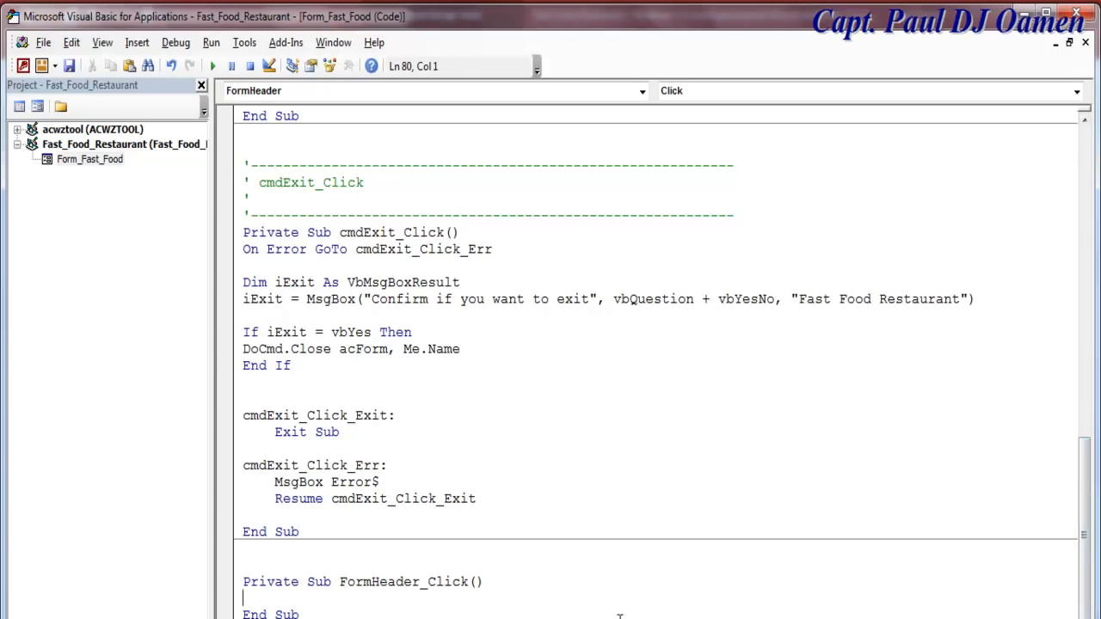
Step: Add DoCmd.ShowToolbar "Ribbon", acToolbarNo to FormHeader_Click so that it hides the ribbon
{"action": "left_click", "coordinate": [296, 597]}
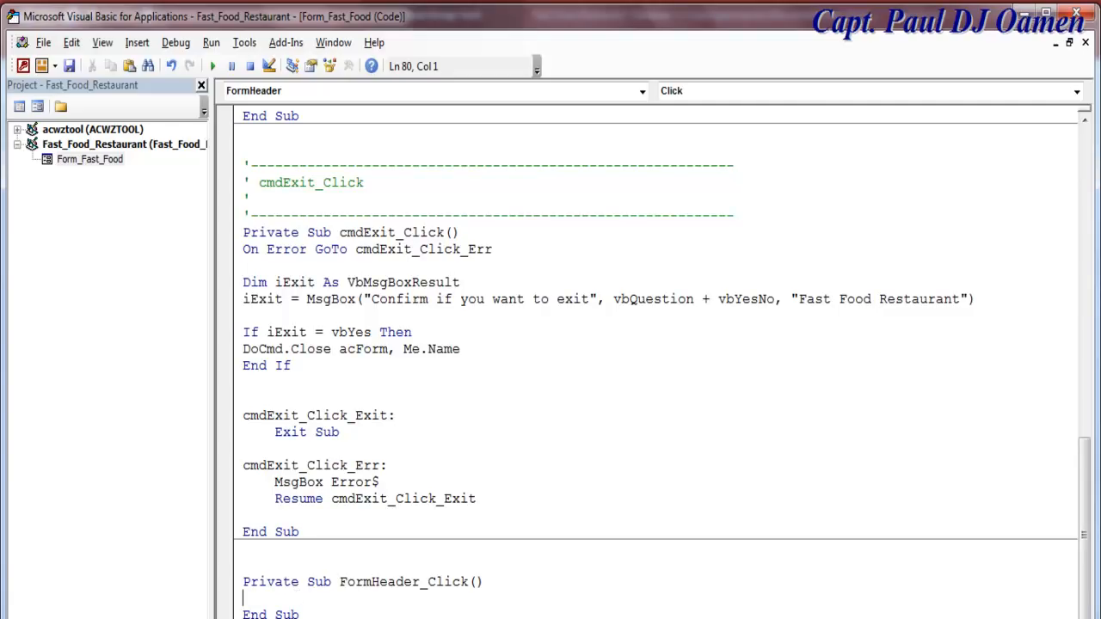
{"action": "left_click", "coordinate": [364, 584]}
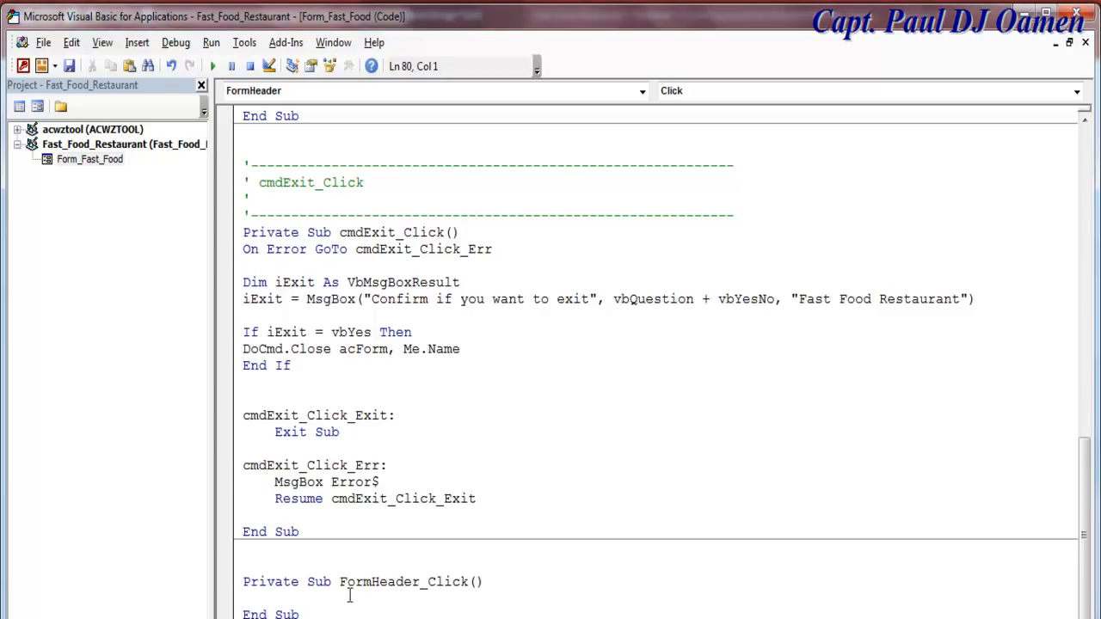
{"action": "type", "text": "DoCmd.ShowToolbar \"Ribbon\", acToolbarNo"}
{"action": "left_click", "coordinate": [327, 613]}
{"action": "key", "text": "Return"}
{"action": "key", "text": "Return"}
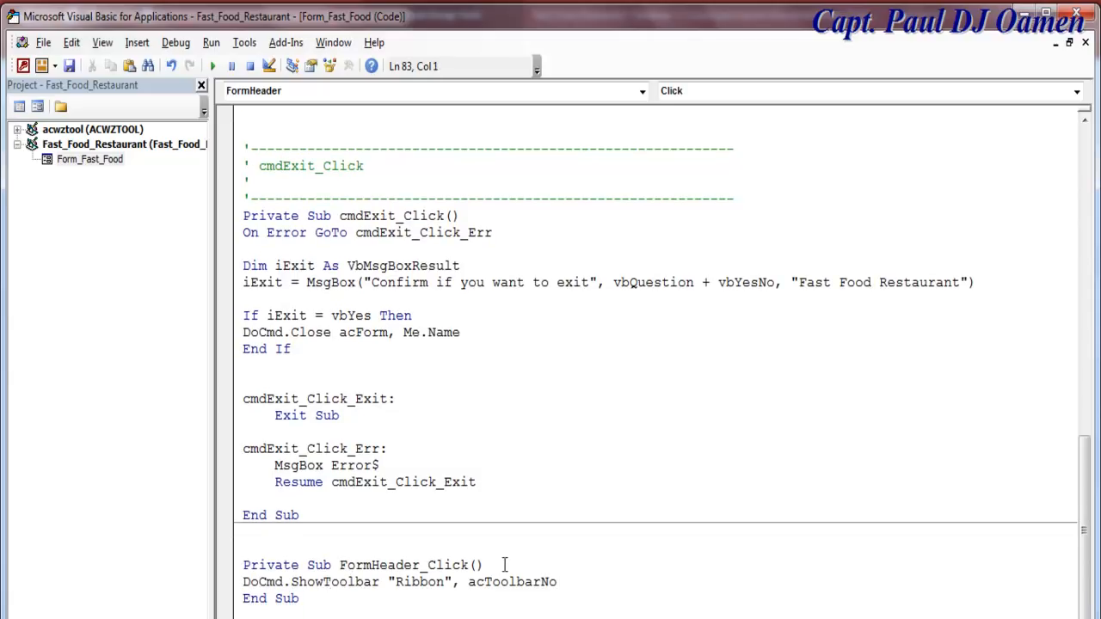
{"action": "left_click_drag", "start_coordinate": [567, 582], "coordinate": [469, 583]}
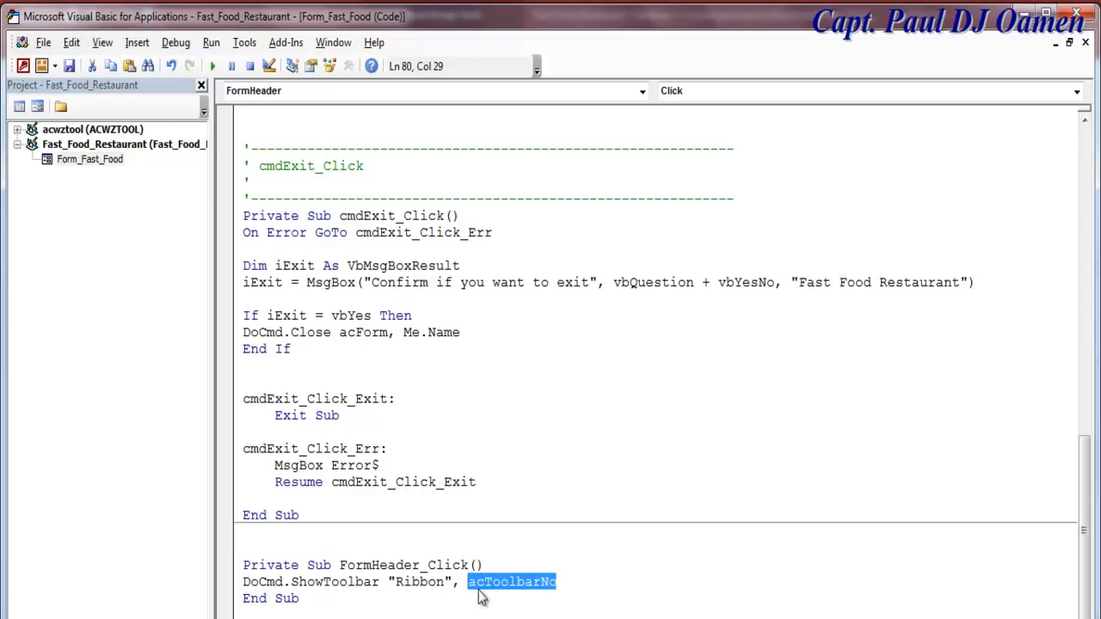
{"action": "key", "text": "Right"}
{"action": "key", "text": "shift+Left"}
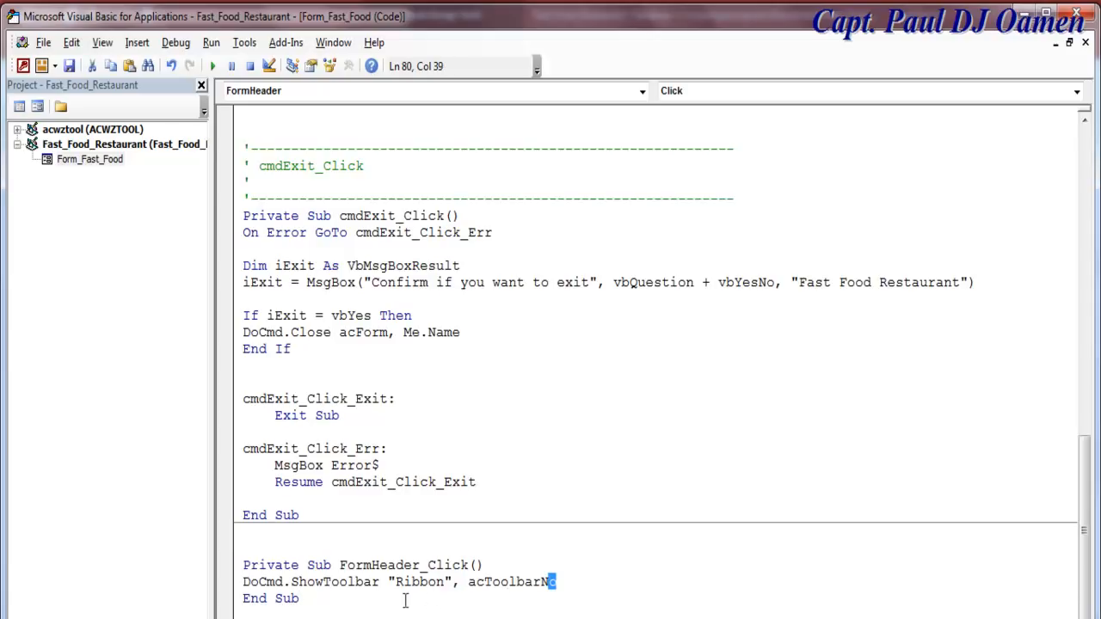
{"action": "left_click", "coordinate": [420, 582]}
{"action": "left_click", "coordinate": [245, 582]}
Step: Create a DblClick procedure for FormHeader containing DoCmd.ShowToolbar "Ribbon", acToolbarYes
{"action": "left_click", "coordinate": [1077, 92]}
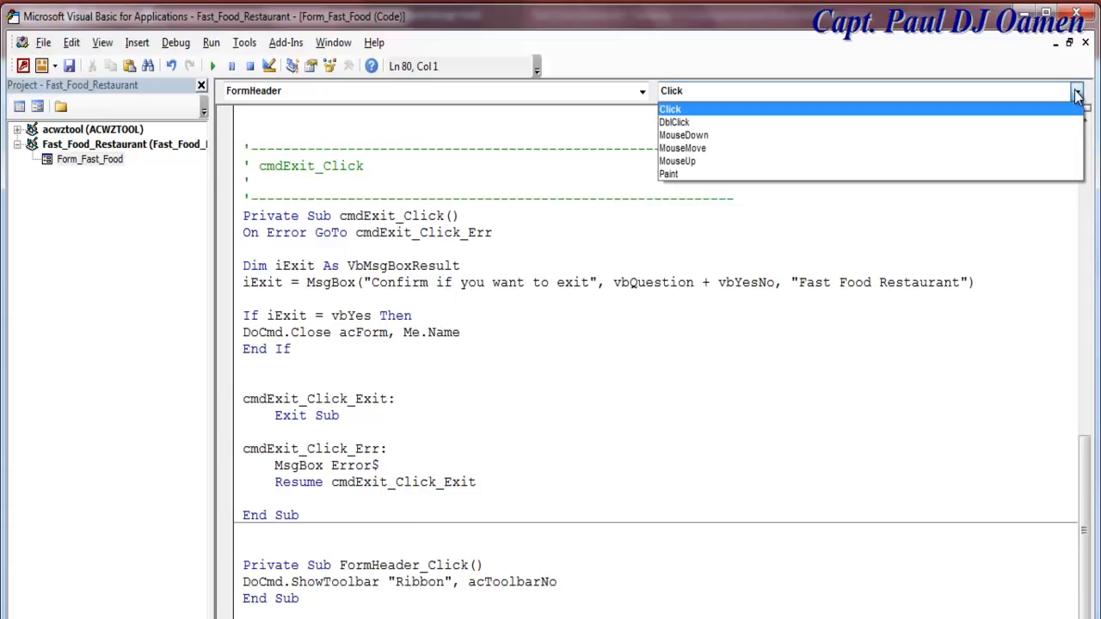
{"action": "left_click", "coordinate": [730, 122]}
{"action": "type", "text": "DoCmd.ShowToolbar \"Ribbon\", acToolbarNo"}
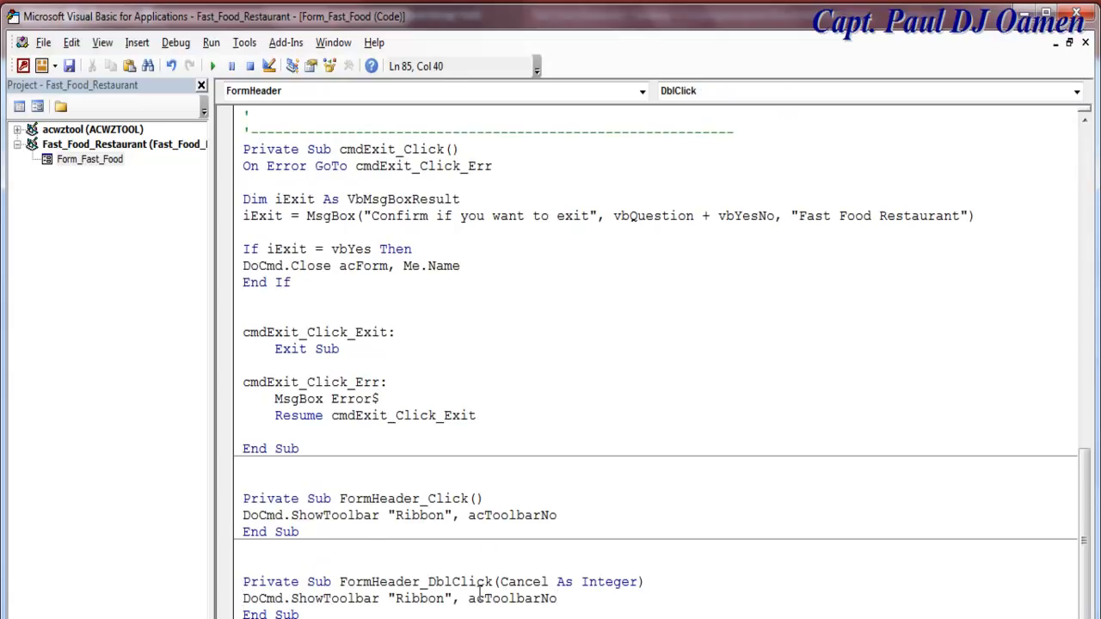
{"action": "left_click_drag", "start_coordinate": [571, 597], "coordinate": [548, 598]}
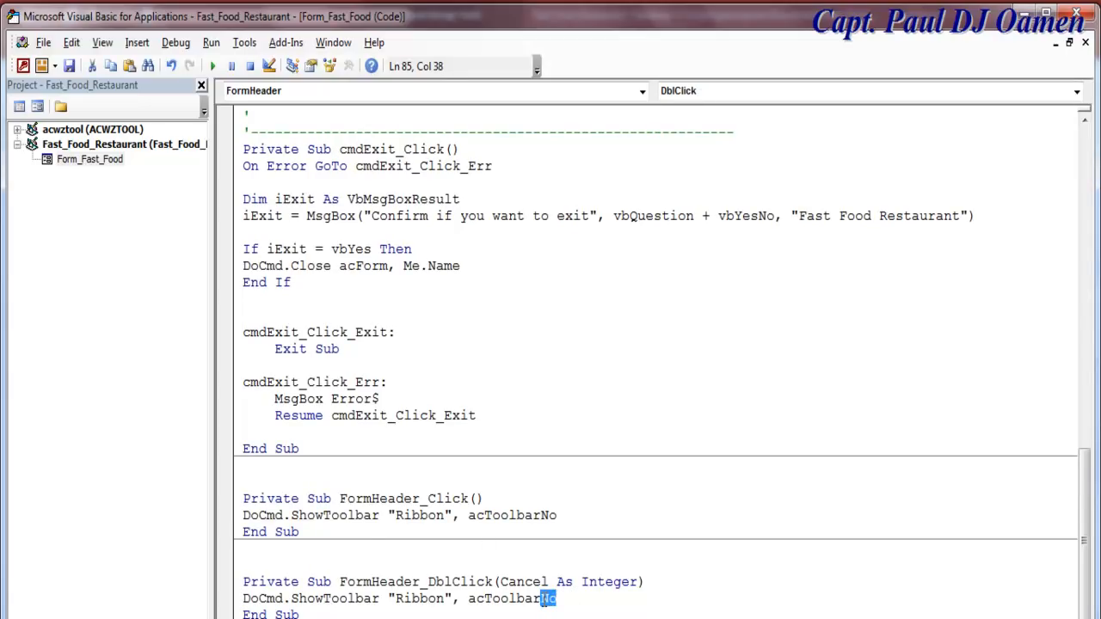
{"action": "key", "text": "BackSpace"}
{"action": "type", "text": "Yes"}
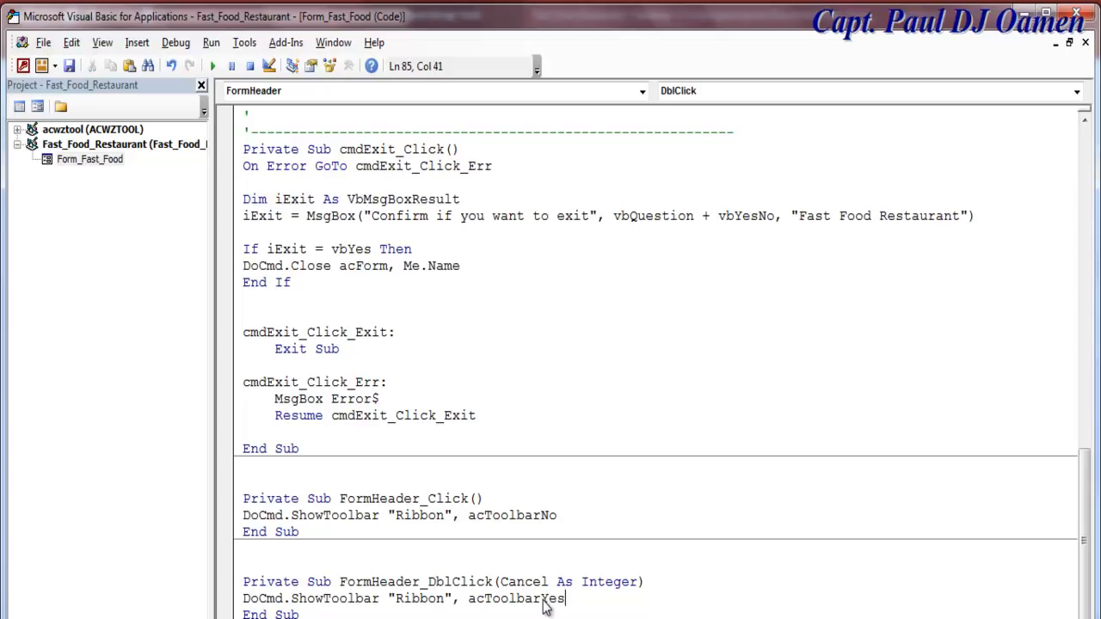
Step: Create a Form_Load procedure containing DoCmd.ShowToolbar "Ribbon", acToolbarNo, and save the code
{"action": "left_click", "coordinate": [567, 516]}
{"action": "left_click", "coordinate": [643, 92]}
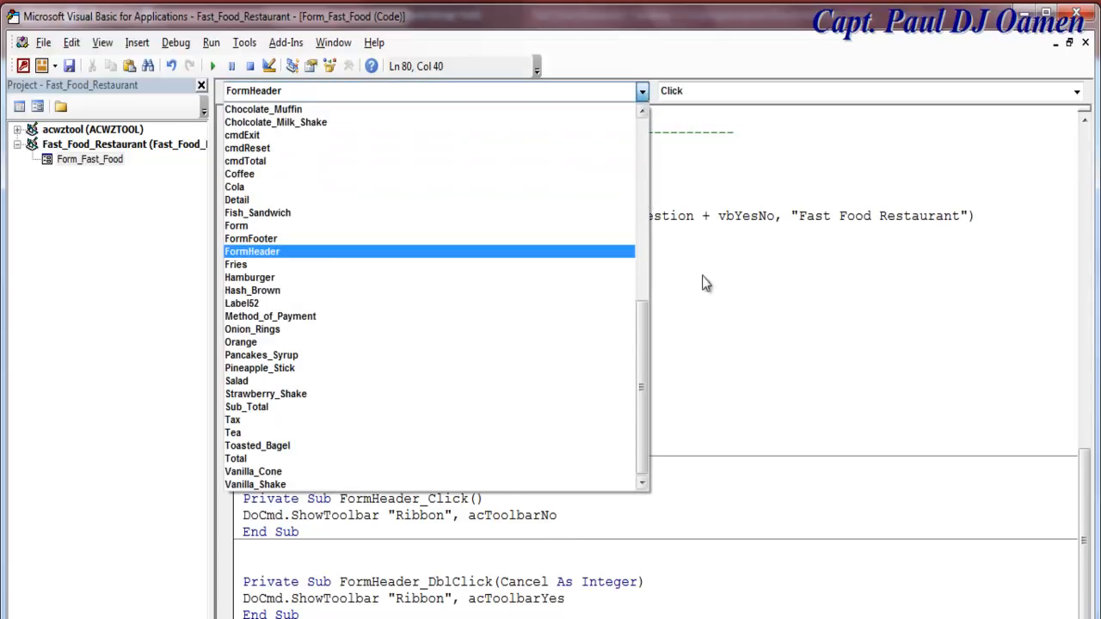
{"action": "left_click", "coordinate": [244, 227]}
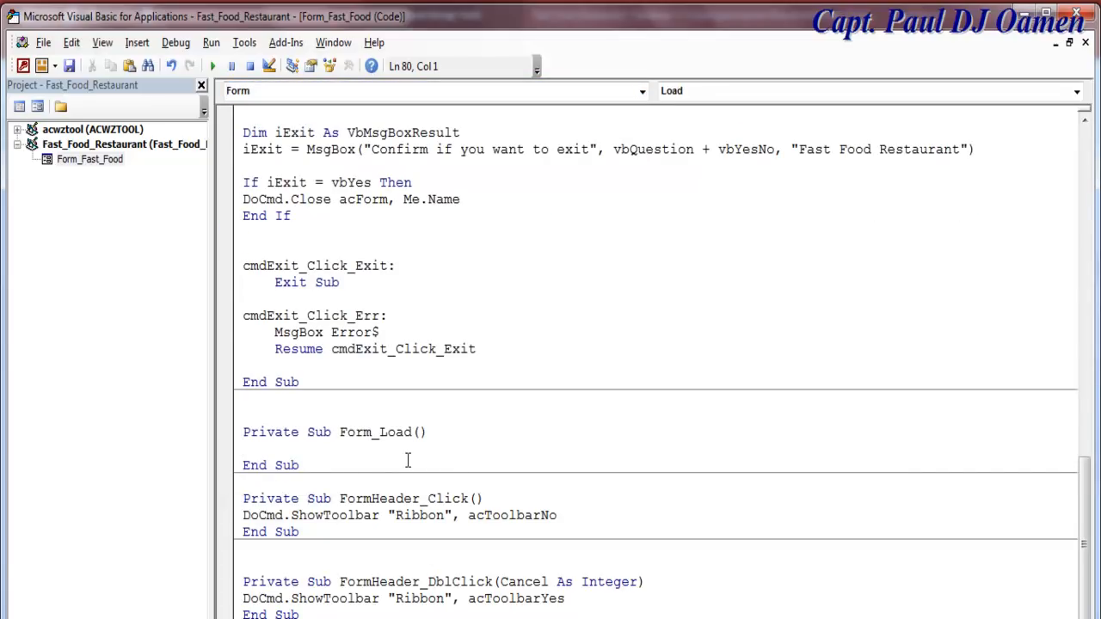
{"action": "type", "text": "DoCmd.ShowToolbar \"Ribbon\", acToolbarNo"}
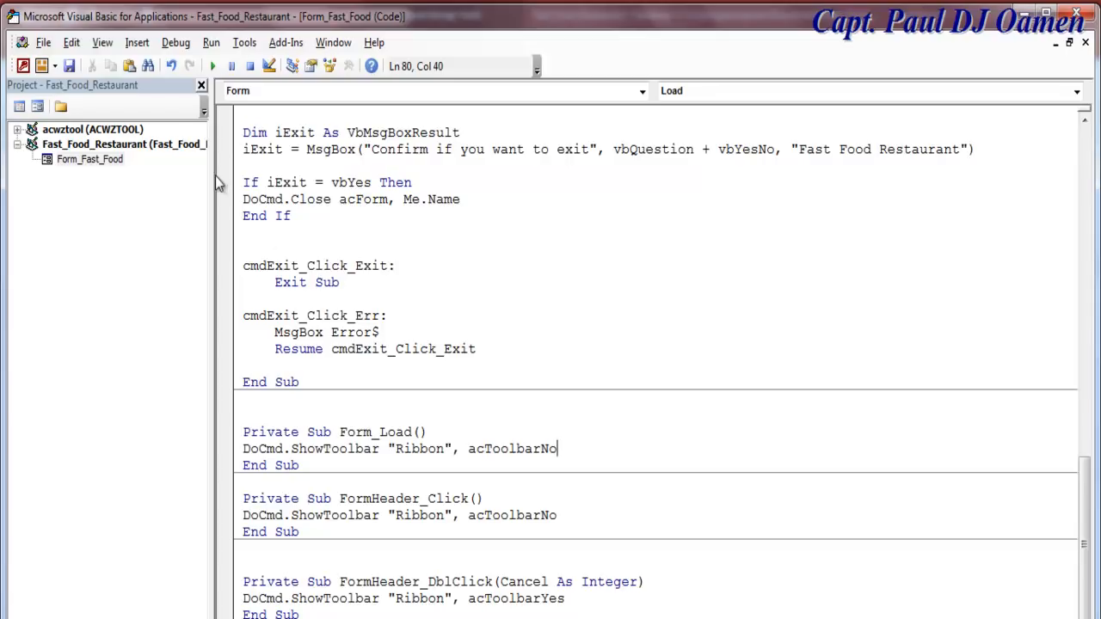
{"action": "left_click", "coordinate": [70, 68]}
Step: Add blank lines below FormHeader_DblClick and look over the three ribbon procedures
{"action": "left_click", "coordinate": [303, 614]}
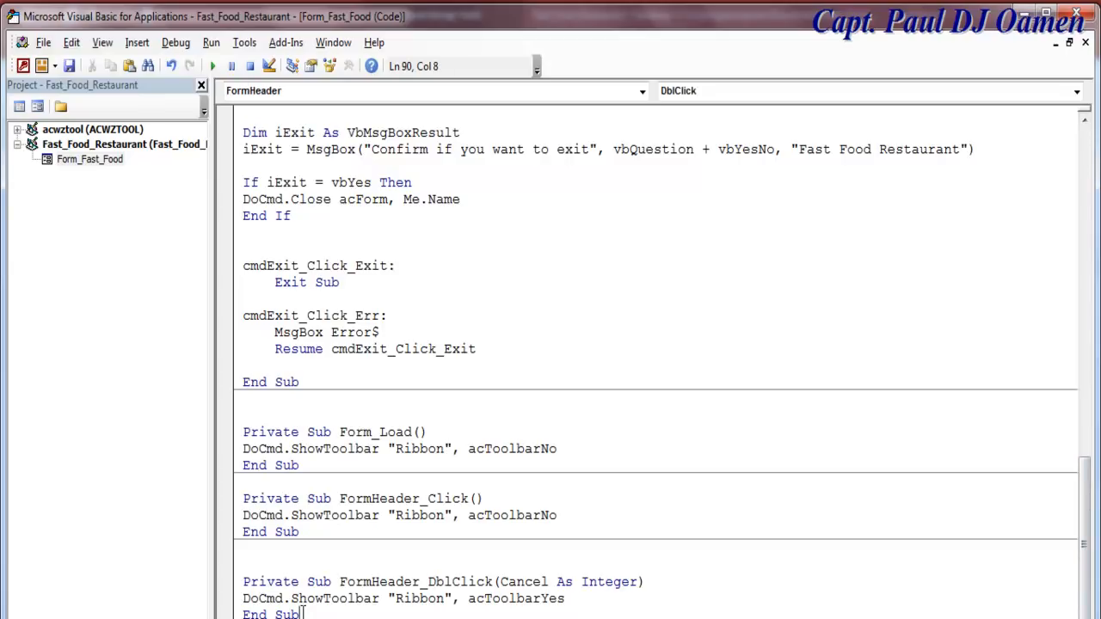
{"action": "key", "text": "Return"}
{"action": "key", "text": "Return"}
{"action": "key", "text": "Return"}
{"action": "left_click_drag", "start_coordinate": [244, 401], "coordinate": [303, 582]}
{"action": "left_click", "coordinate": [359, 600]}
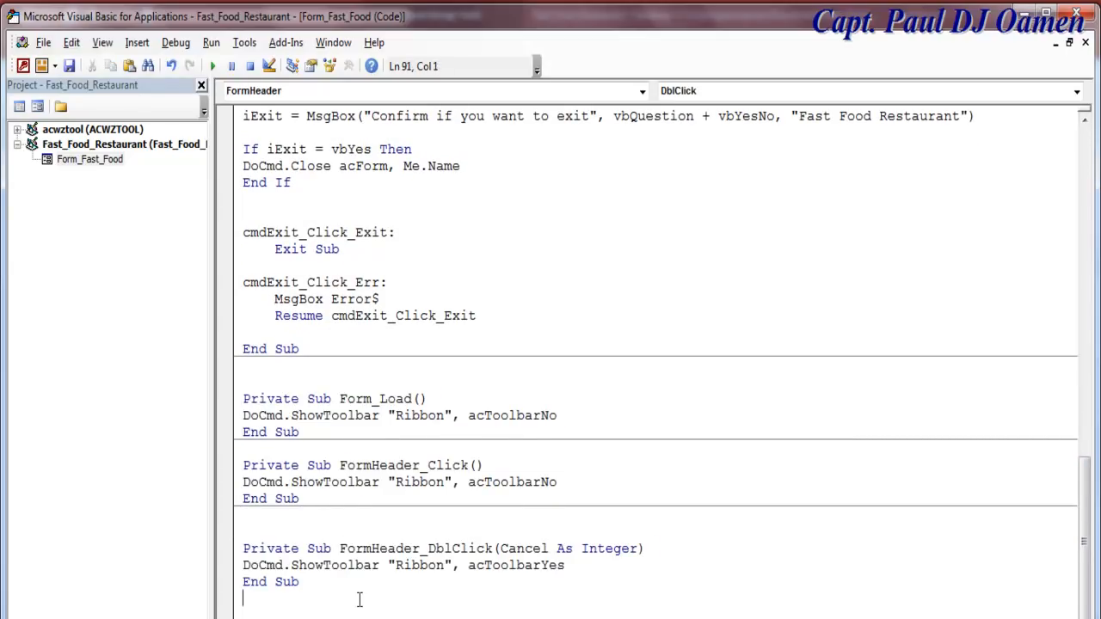
Step: Return to the form in Form View and test hiding the ribbon through the Click event of the form header's blank area
{"action": "left_click", "coordinate": [37, 105]}
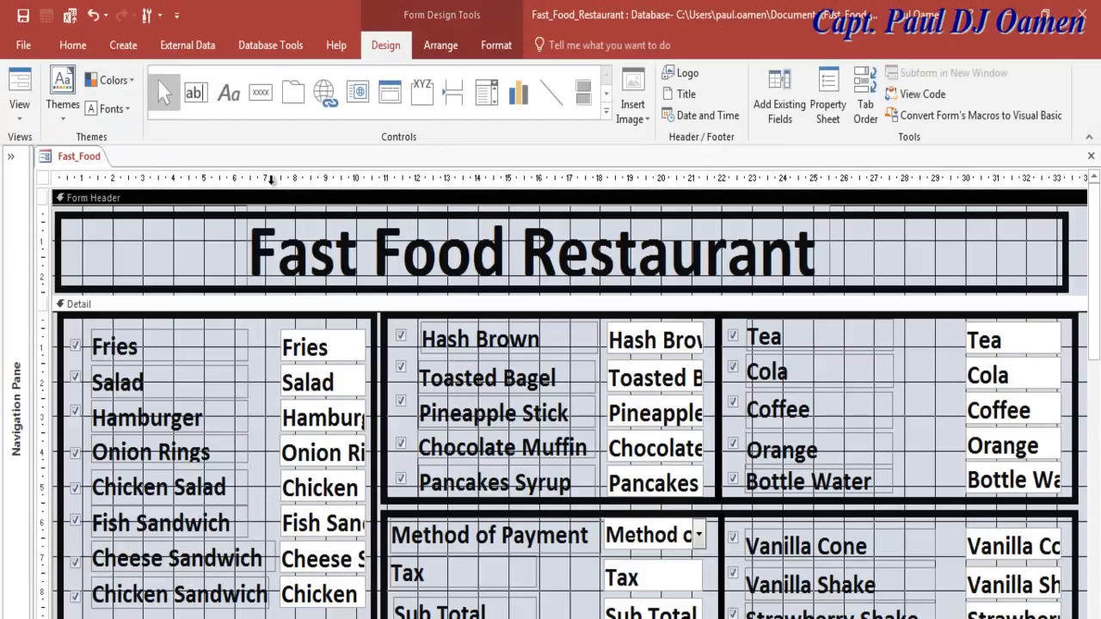
{"action": "right_click", "coordinate": [53, 156]}
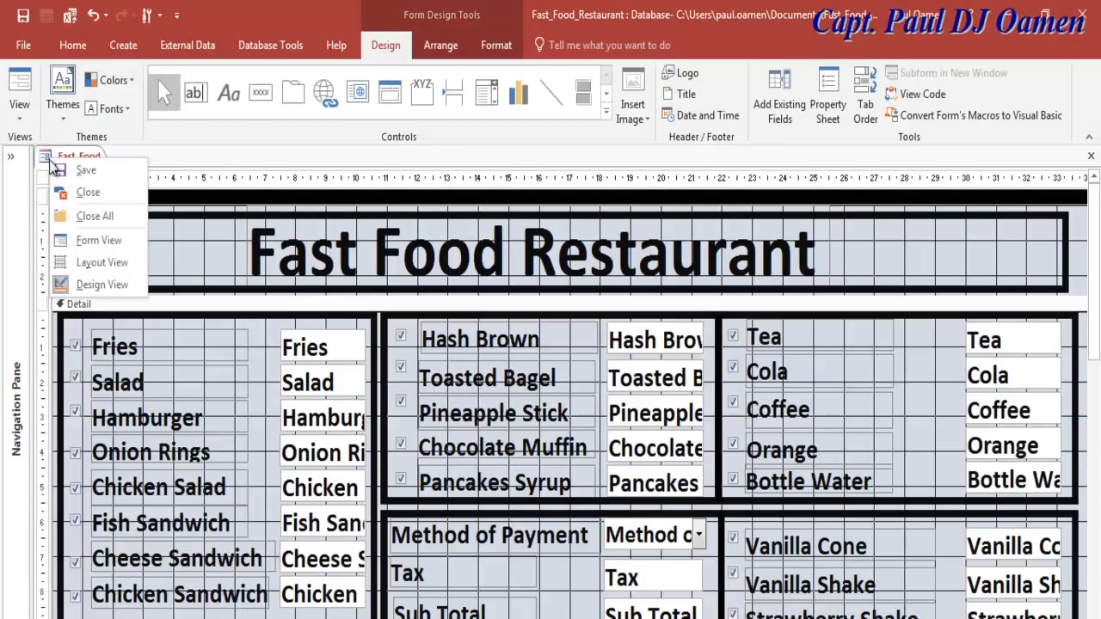
{"action": "left_click", "coordinate": [96, 241]}
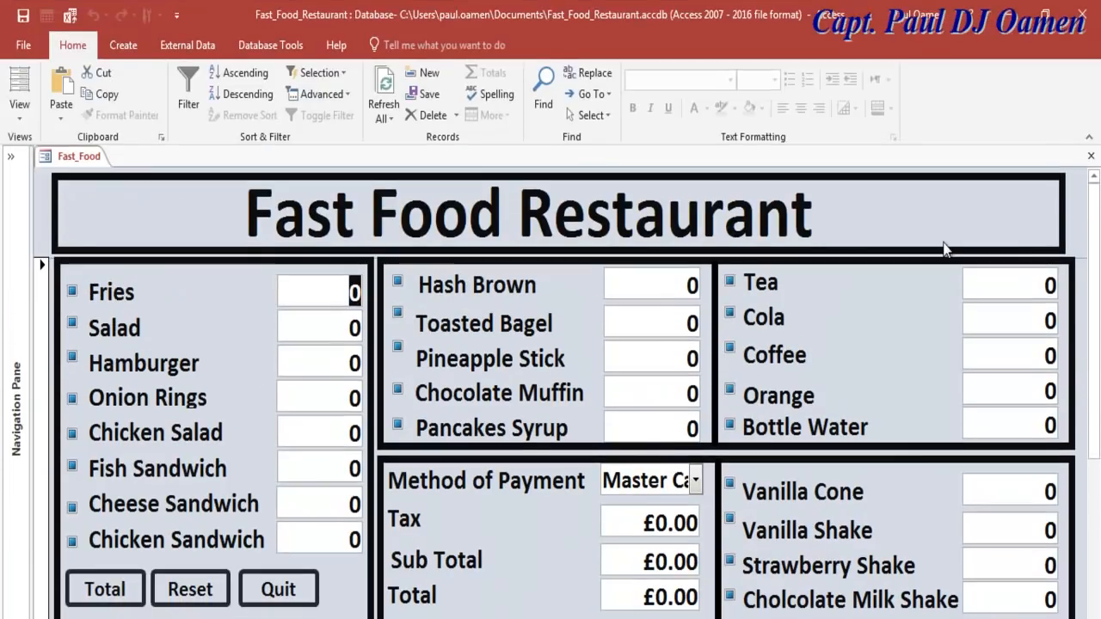
{"action": "right_click", "coordinate": [44, 157]}
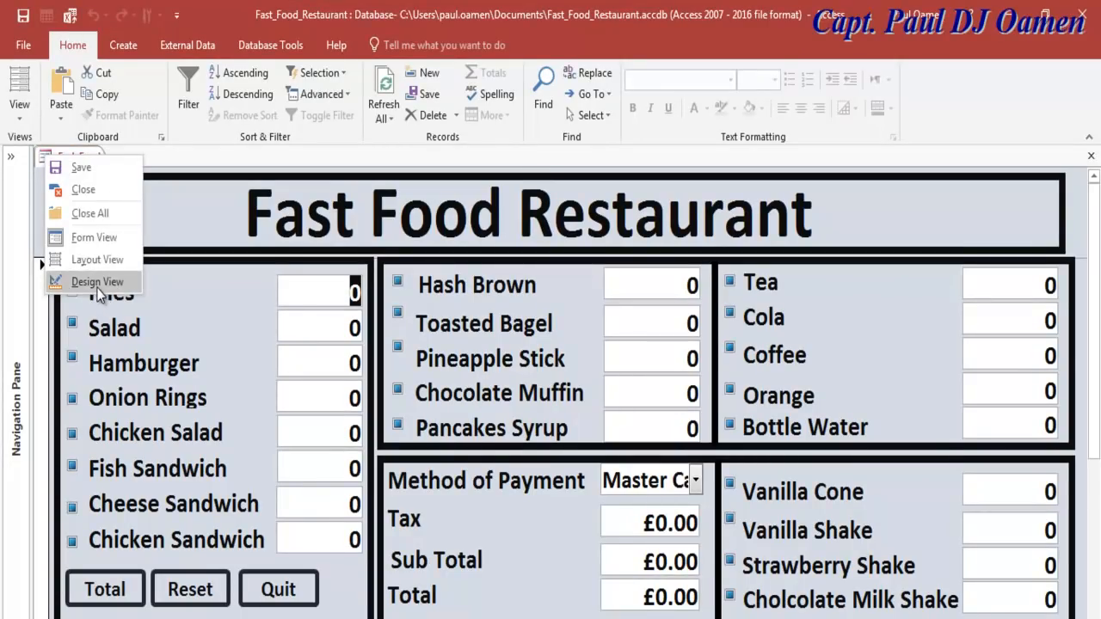
{"action": "left_click", "coordinate": [87, 240]}
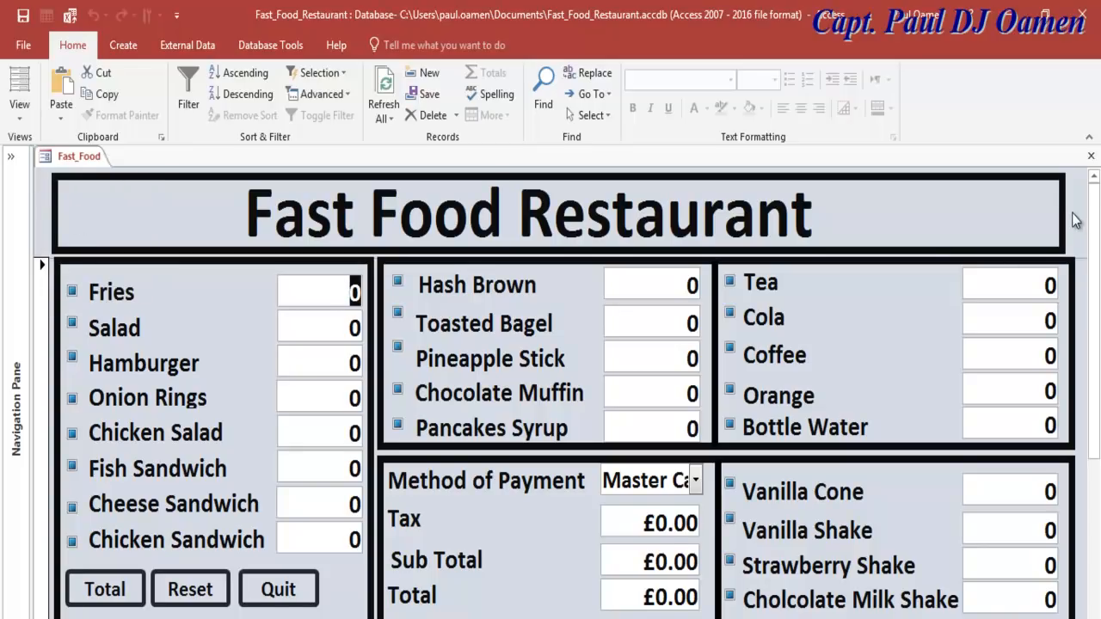
{"action": "right_click", "coordinate": [61, 157]}
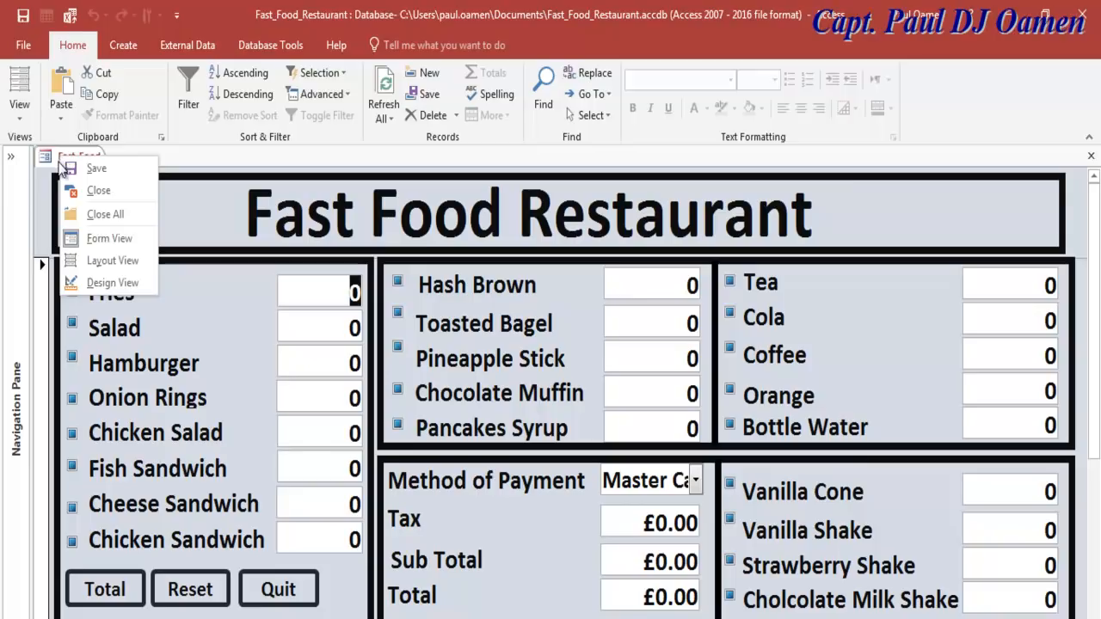
{"action": "left_click", "coordinate": [1075, 214]}
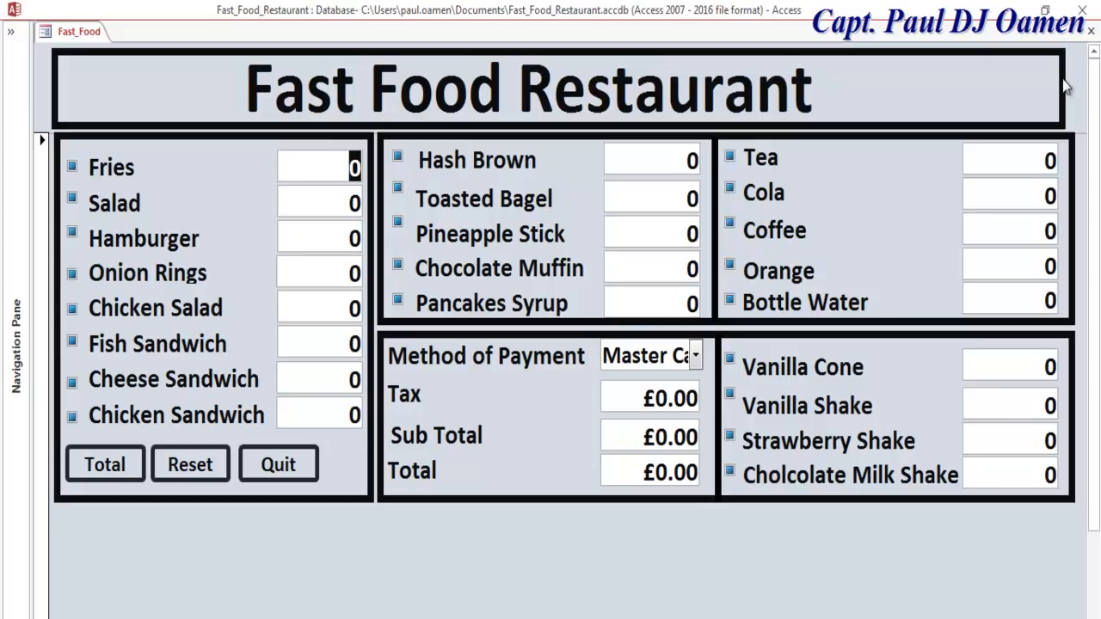
Step: Test restoring the hidden ribbon through the form header's DblClick event
{"action": "right_click", "coordinate": [60, 33]}
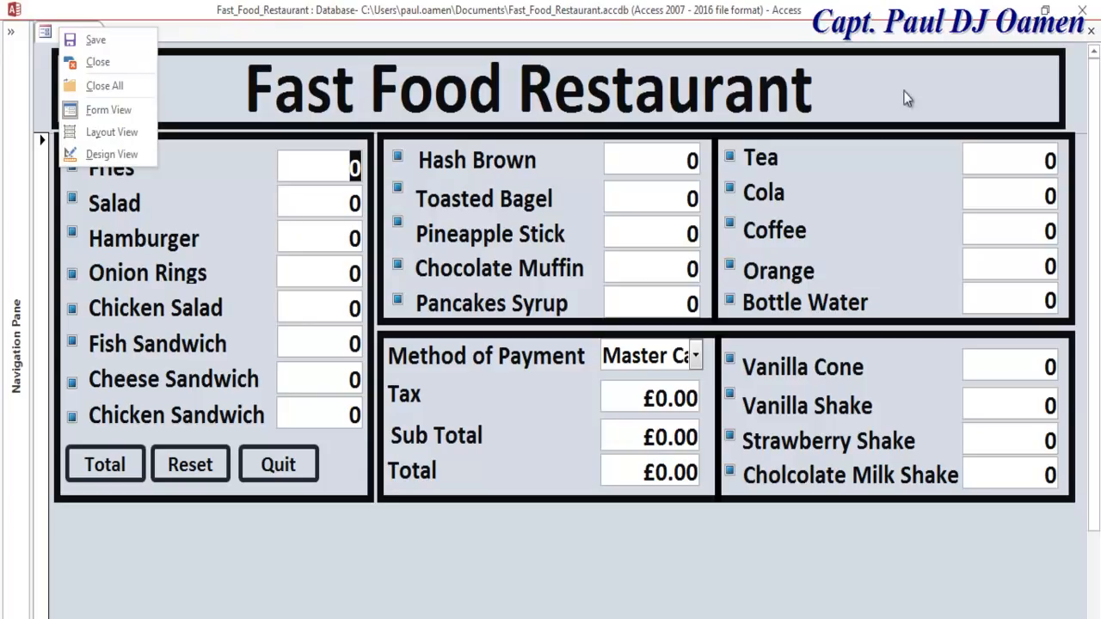
{"action": "left_click", "coordinate": [1075, 99]}
{"action": "key", "text": "ctrl+F1"}
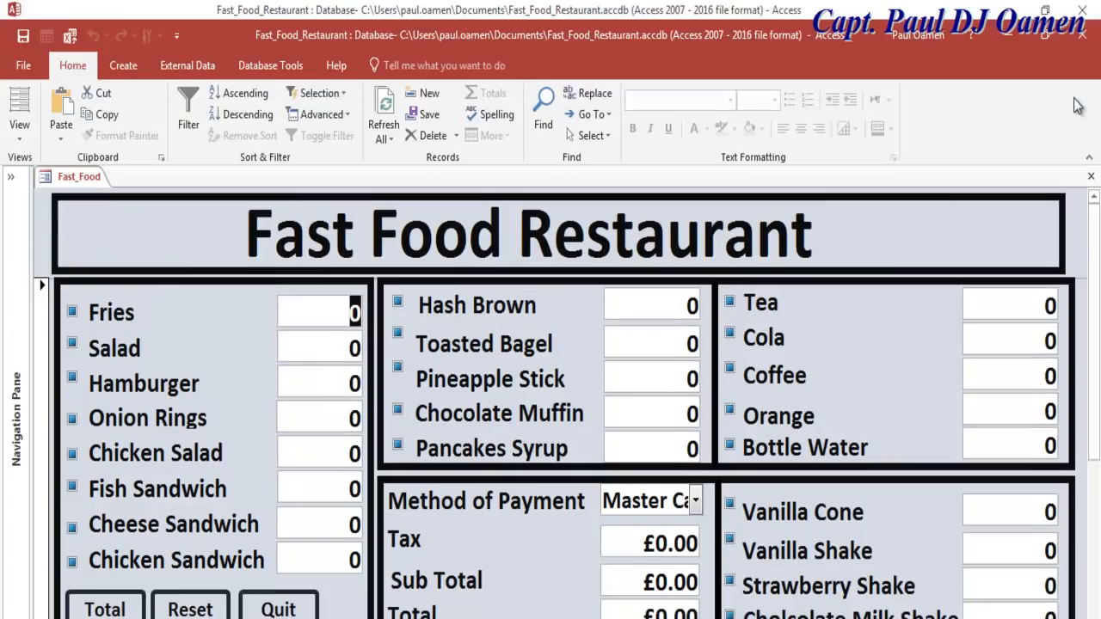
Step: Return the form to Design View and reopen the Form Header's event code
{"action": "right_click", "coordinate": [49, 159]}
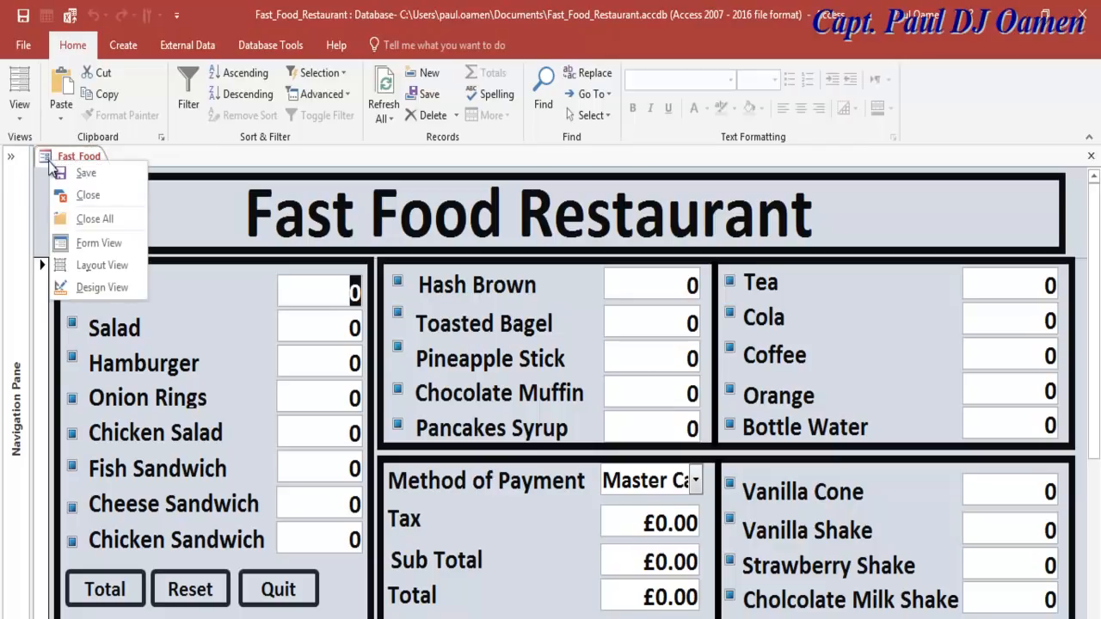
{"action": "left_click", "coordinate": [102, 288]}
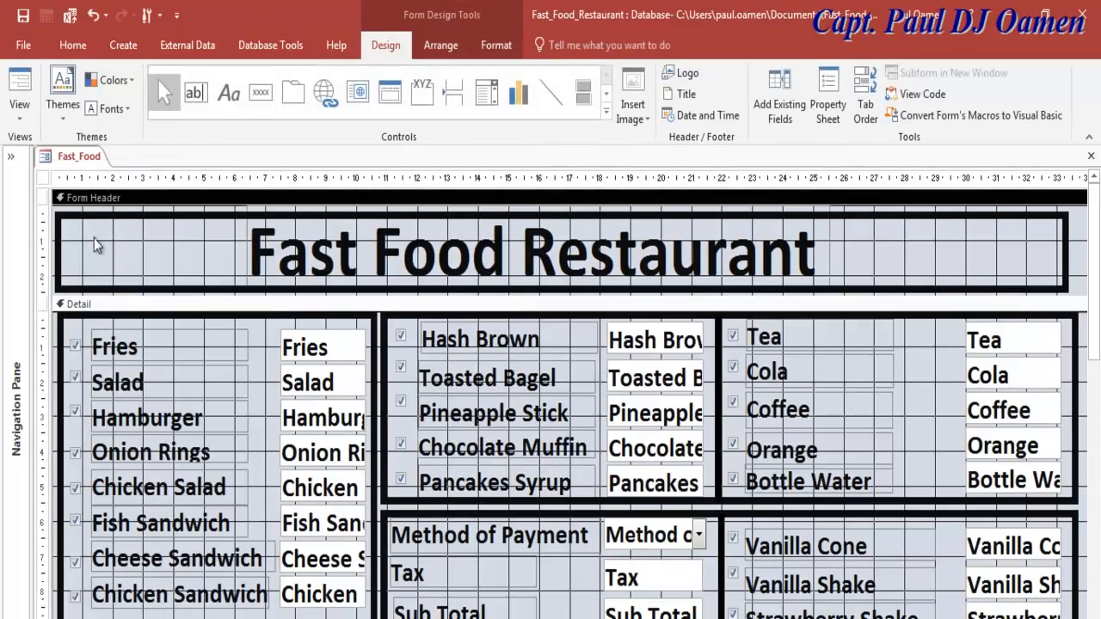
{"action": "right_click", "coordinate": [1074, 233]}
{"action": "left_click", "coordinate": [1017, 242]}
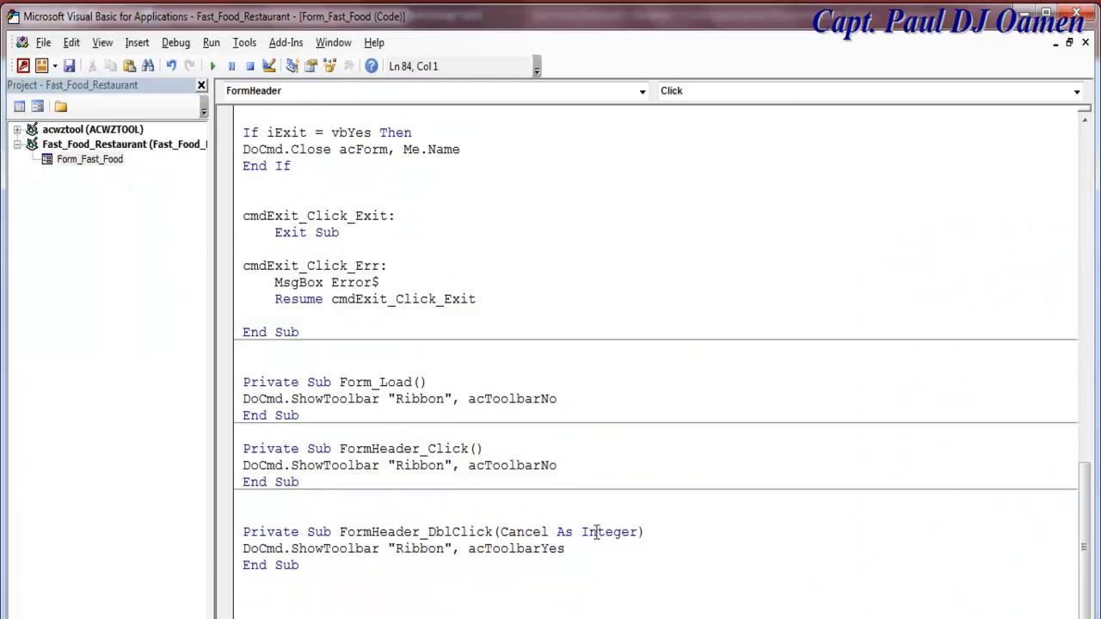
Step: Change the ShowToolbar argument in Form_Load to acToolbarYes and check the acToolbarYes argument in FormHeader_DblClick
{"action": "left_click_drag", "start_coordinate": [561, 400], "coordinate": [541, 399]}
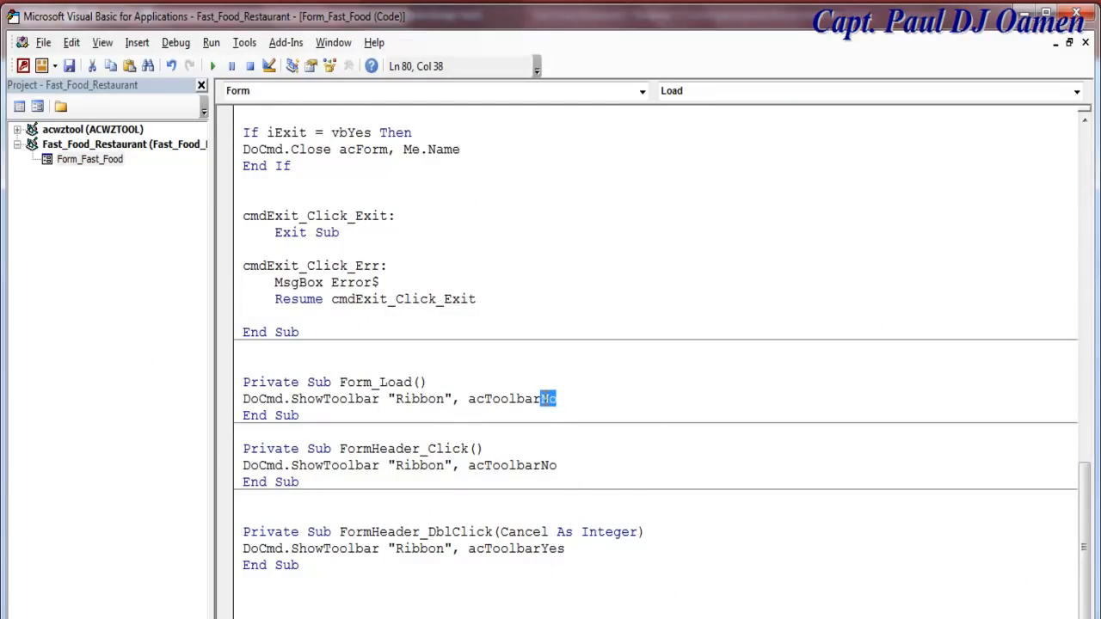
{"action": "type", "text": "Yes"}
{"action": "left_click_drag", "start_coordinate": [575, 551], "coordinate": [549, 549]}
{"action": "left_click", "coordinate": [607, 520]}
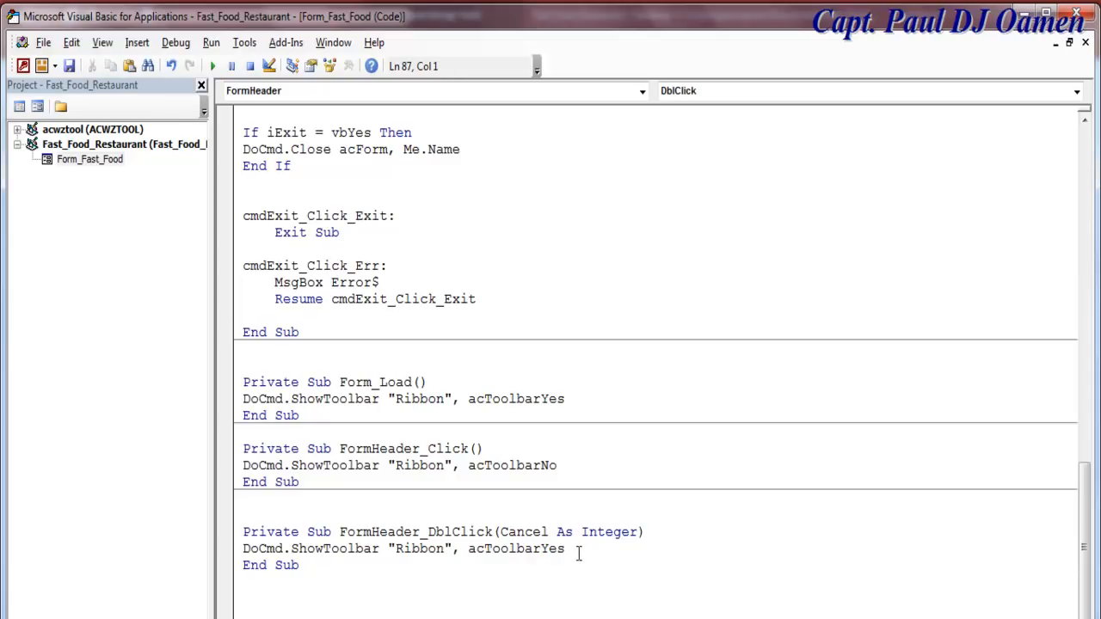
{"action": "left_click_drag", "start_coordinate": [575, 550], "coordinate": [542, 557]}
Step: Open the Fast_Food form in Form View and test hiding and restoring the ribbon through the form header's blank area
{"action": "left_click", "coordinate": [37, 107]}
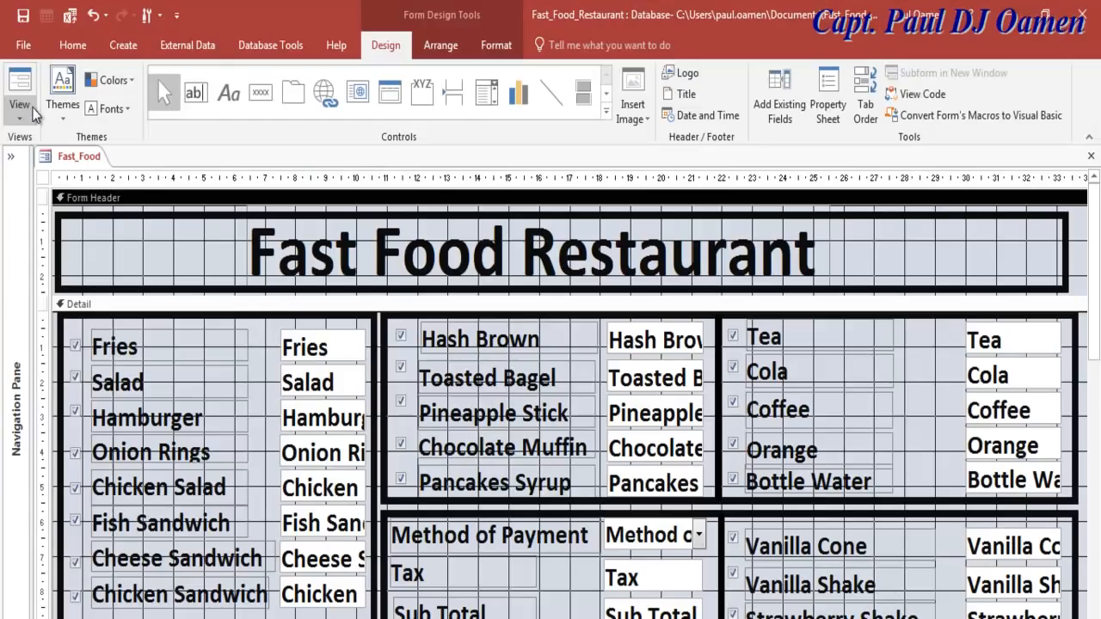
{"action": "right_click", "coordinate": [50, 159]}
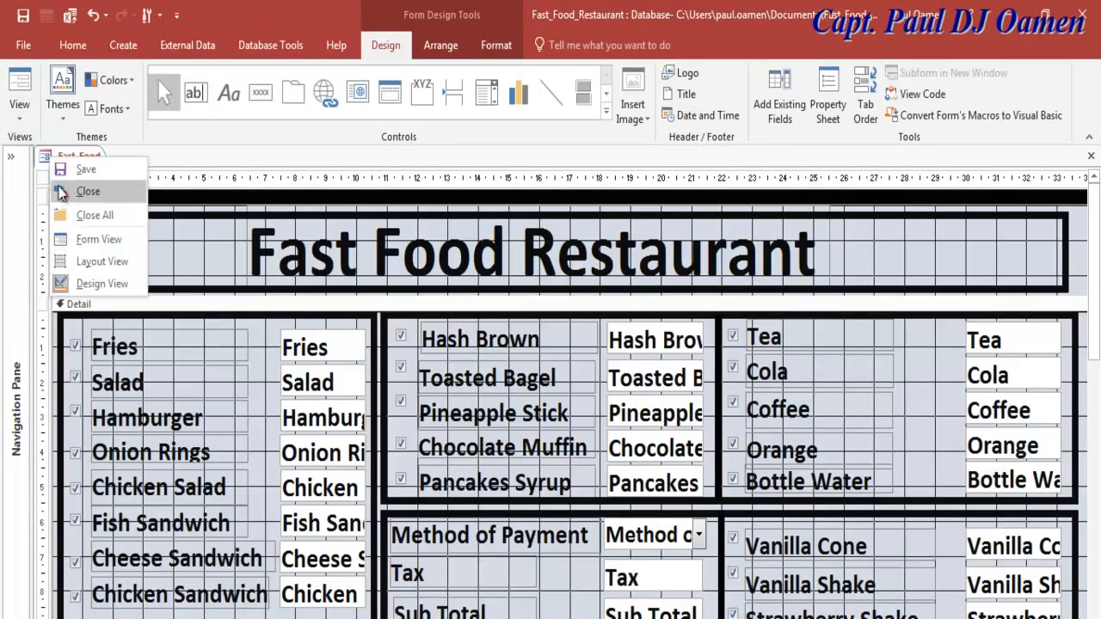
{"action": "left_click", "coordinate": [99, 239]}
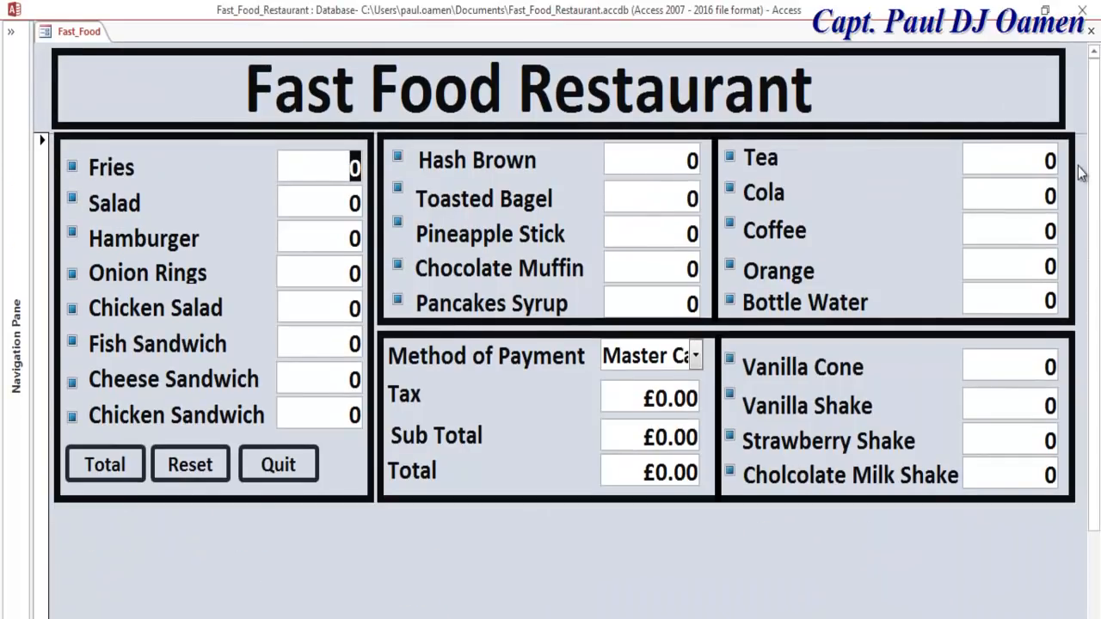
{"action": "left_click", "coordinate": [1079, 116]}
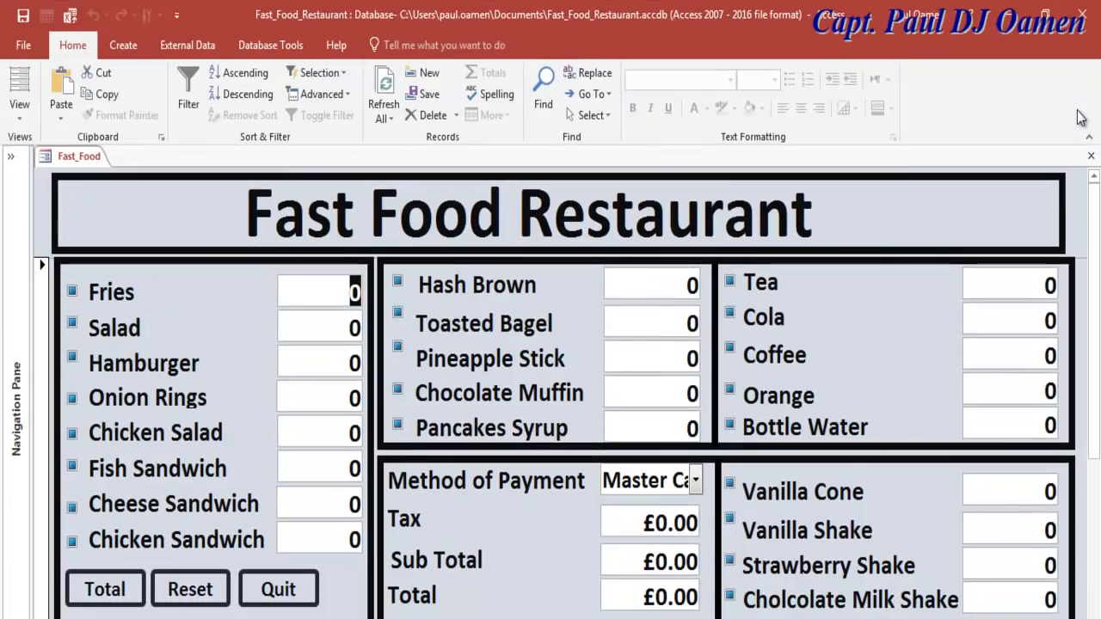
Step: Return the form to Design View and select the Fries text box in the Detail section
{"action": "right_click", "coordinate": [50, 160]}
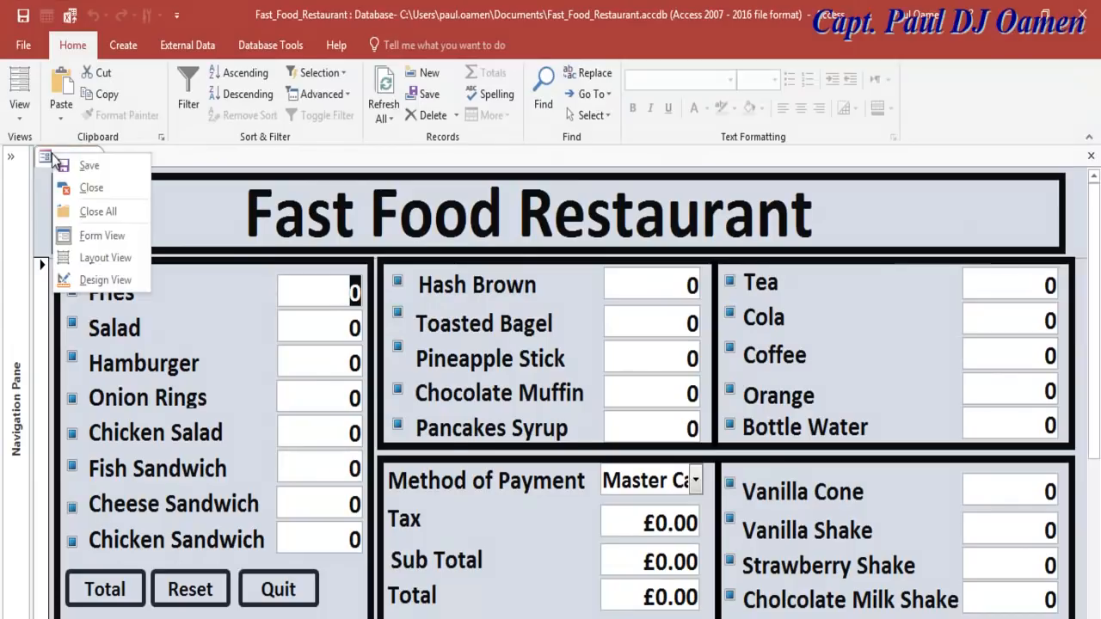
{"action": "left_click", "coordinate": [101, 281]}
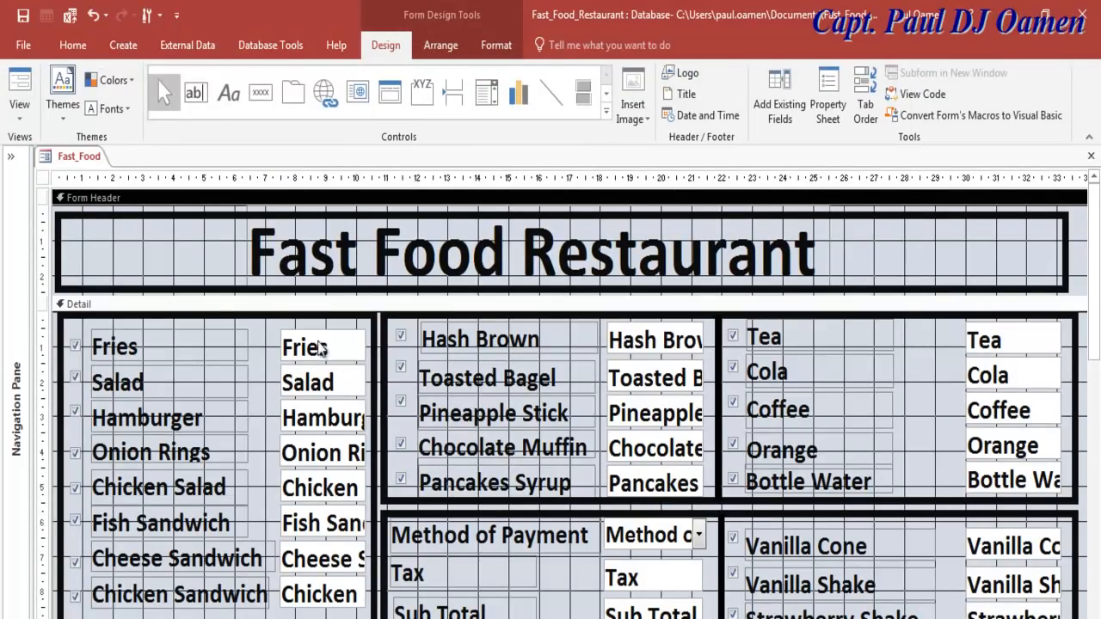
{"action": "left_click", "coordinate": [329, 347]}
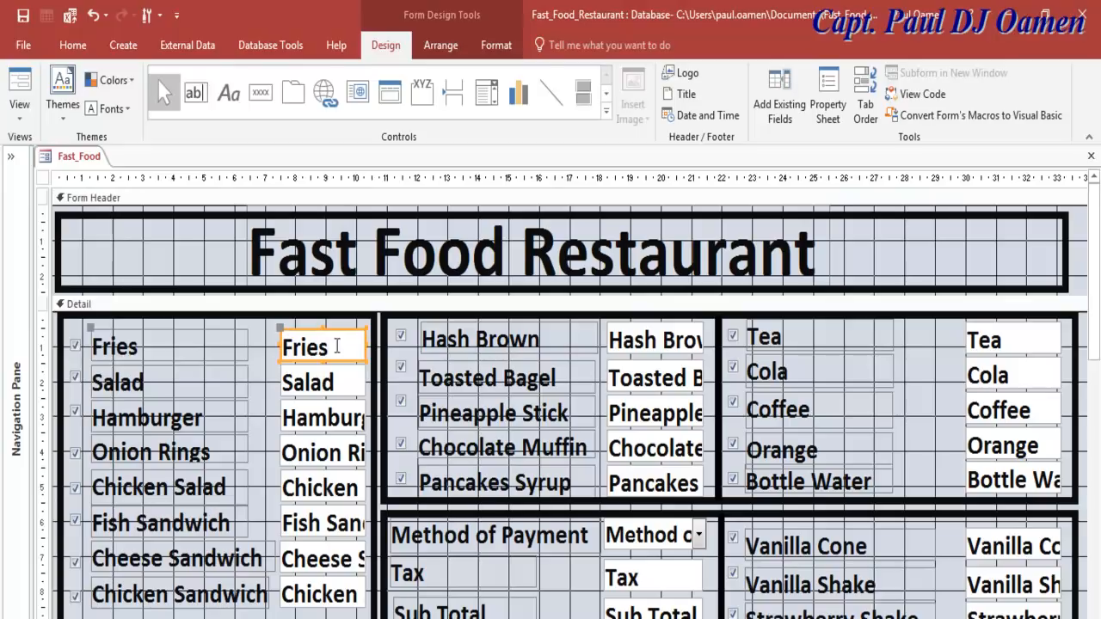